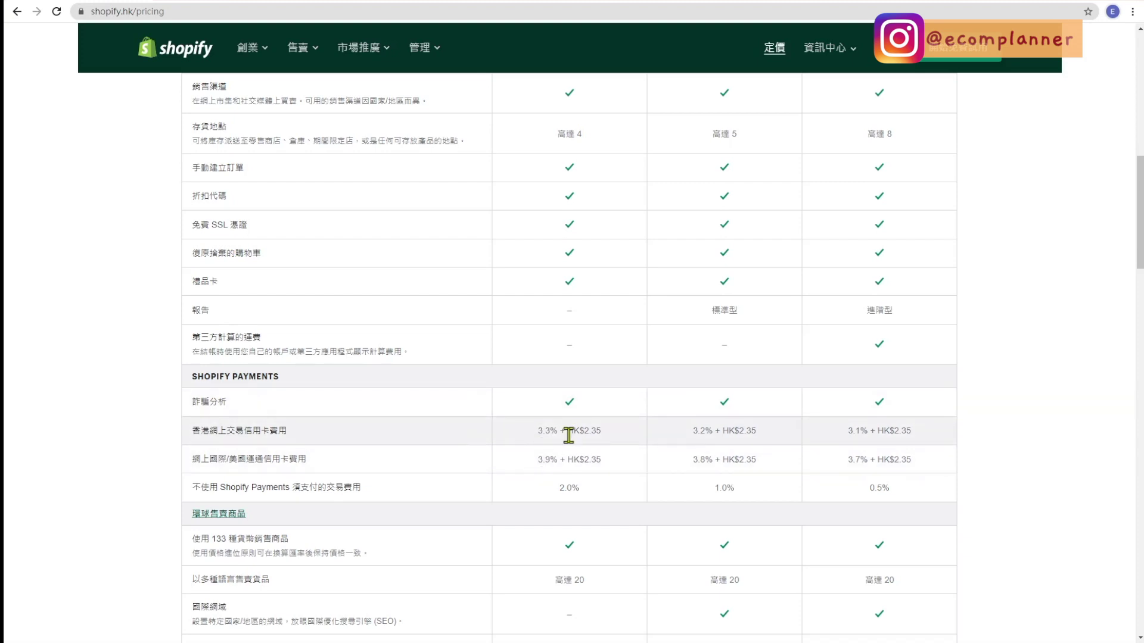
Step: Start the 14-day free trial, create the store "the mali jewelry" with the account e-mail and password, and skip the introductory survey
scroll(569, 435, "up", 13)
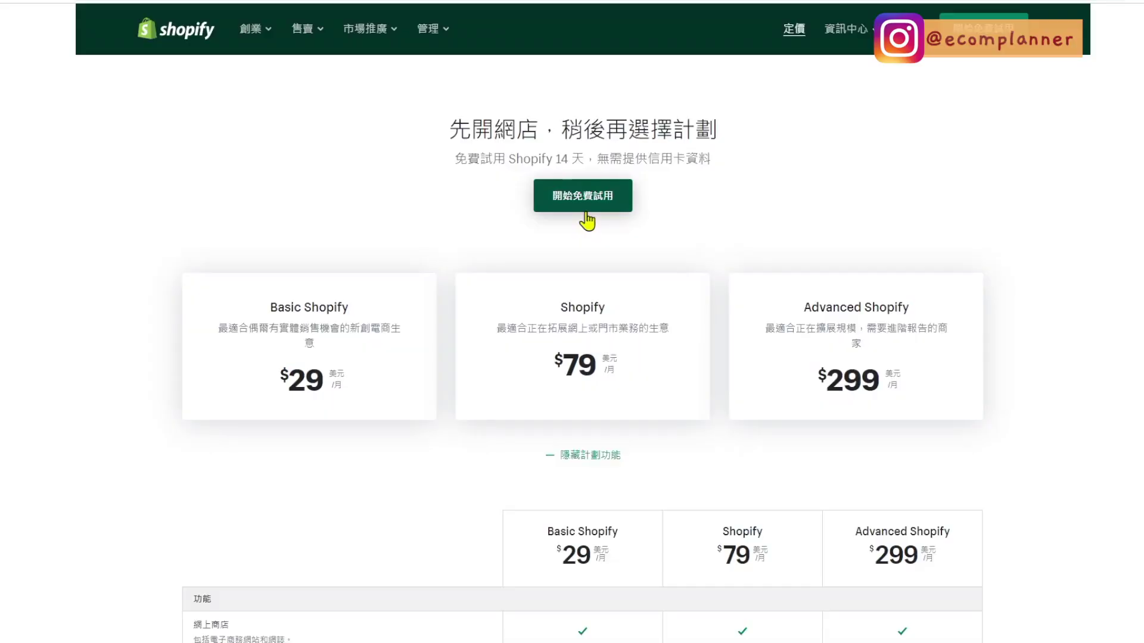
left_click(573, 205)
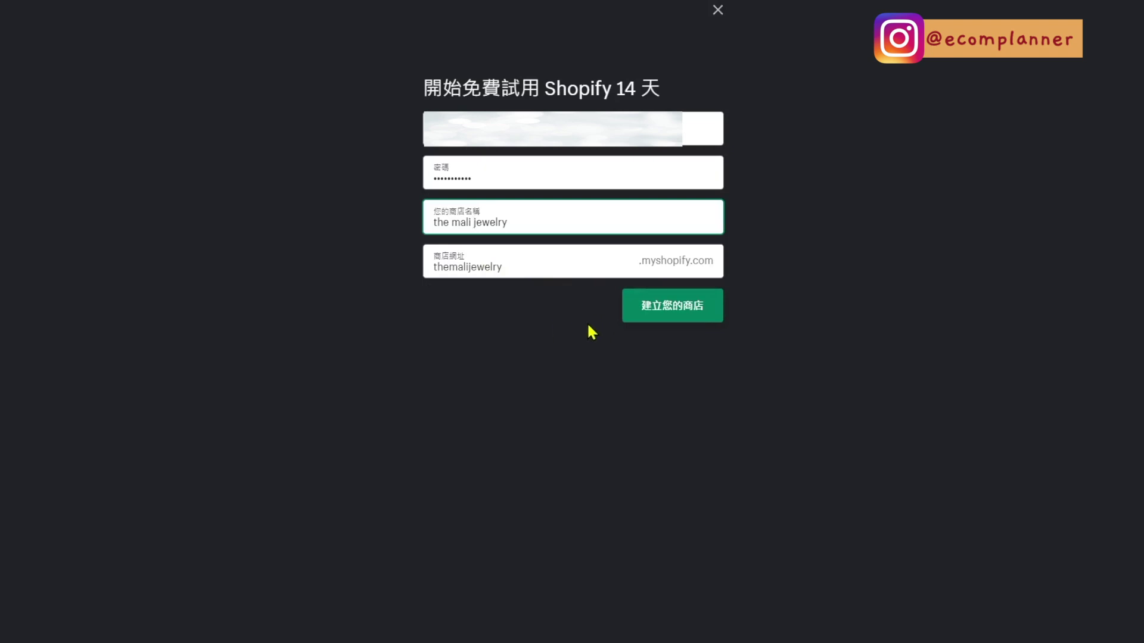
left_click(671, 322)
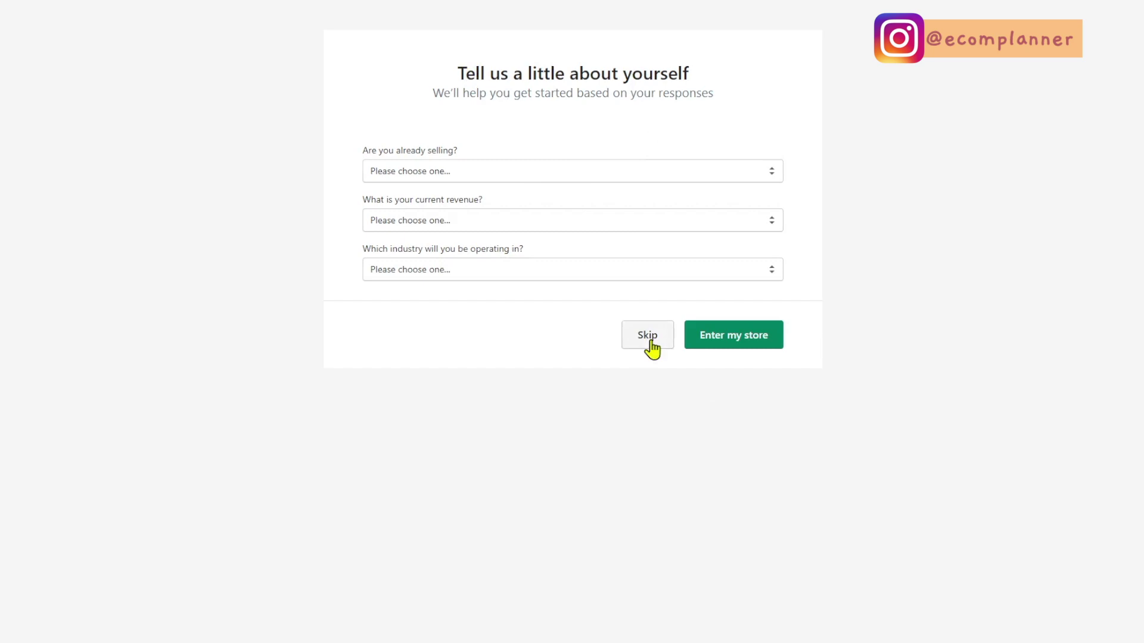
left_click(648, 335)
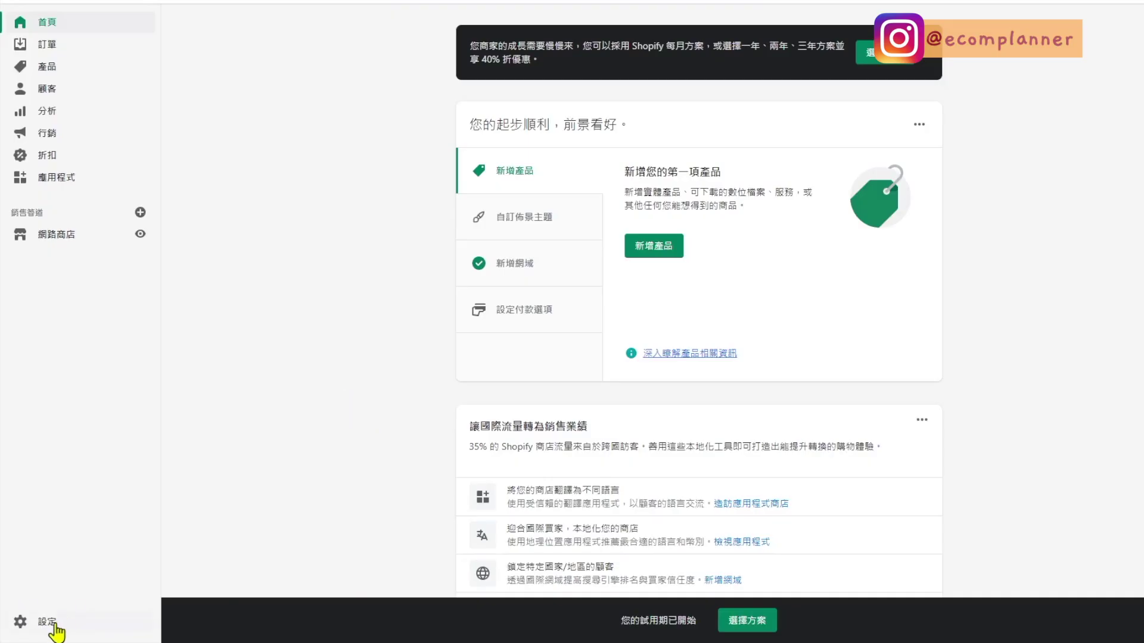
Step: Open the store settings and change the store name to "The Mali Jewelry" in the contact information
left_click(48, 624)
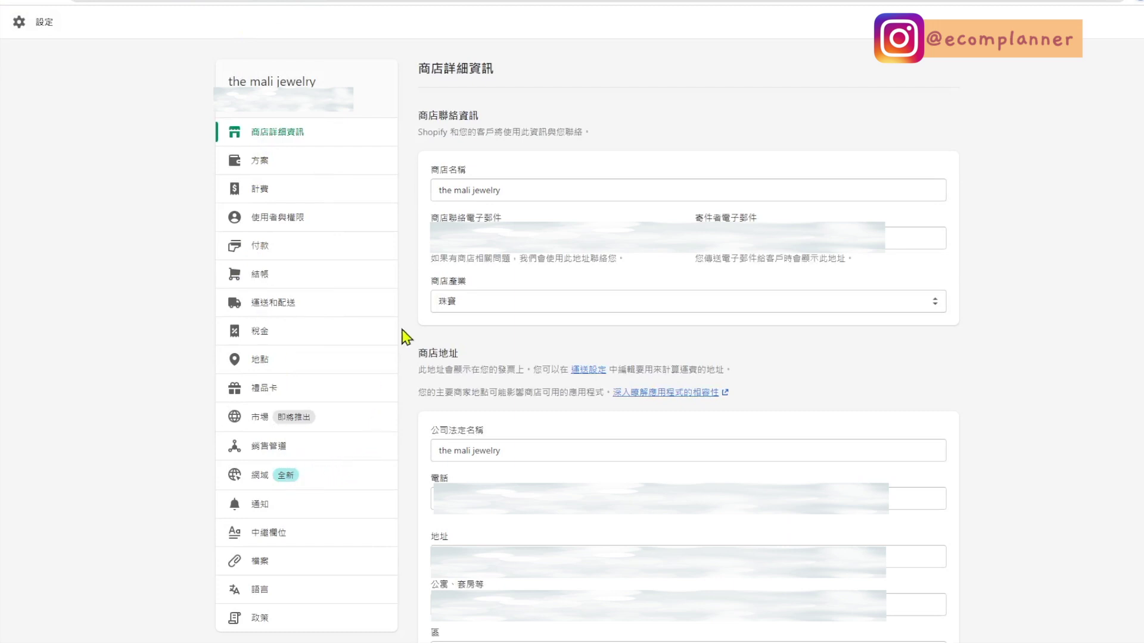
left_click_drag(518, 189, 434, 214)
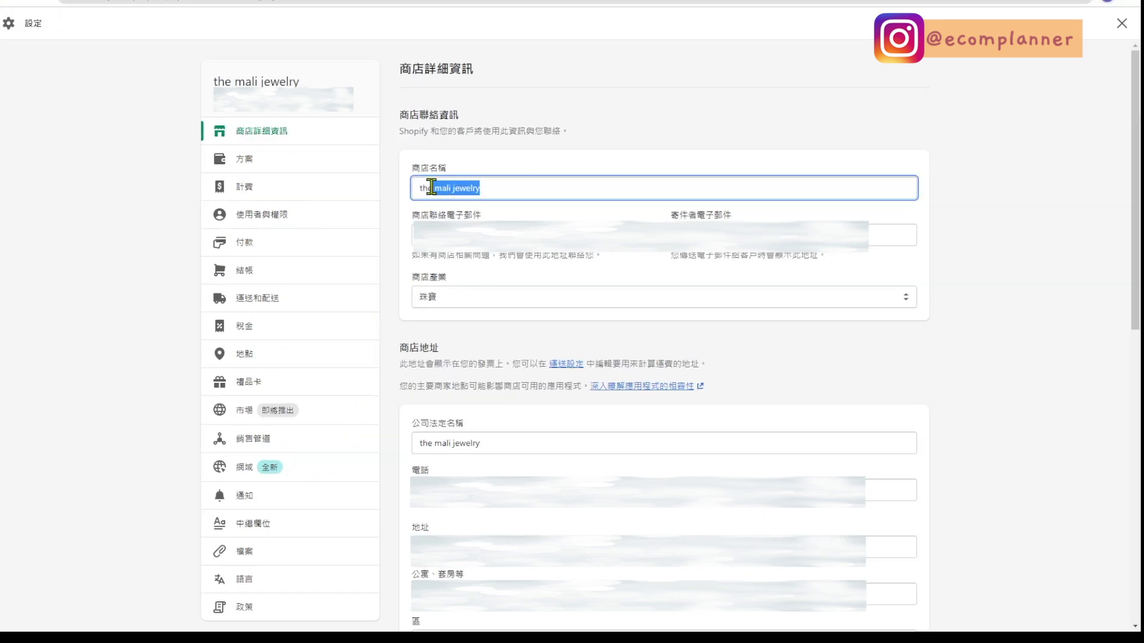
left_click(424, 189)
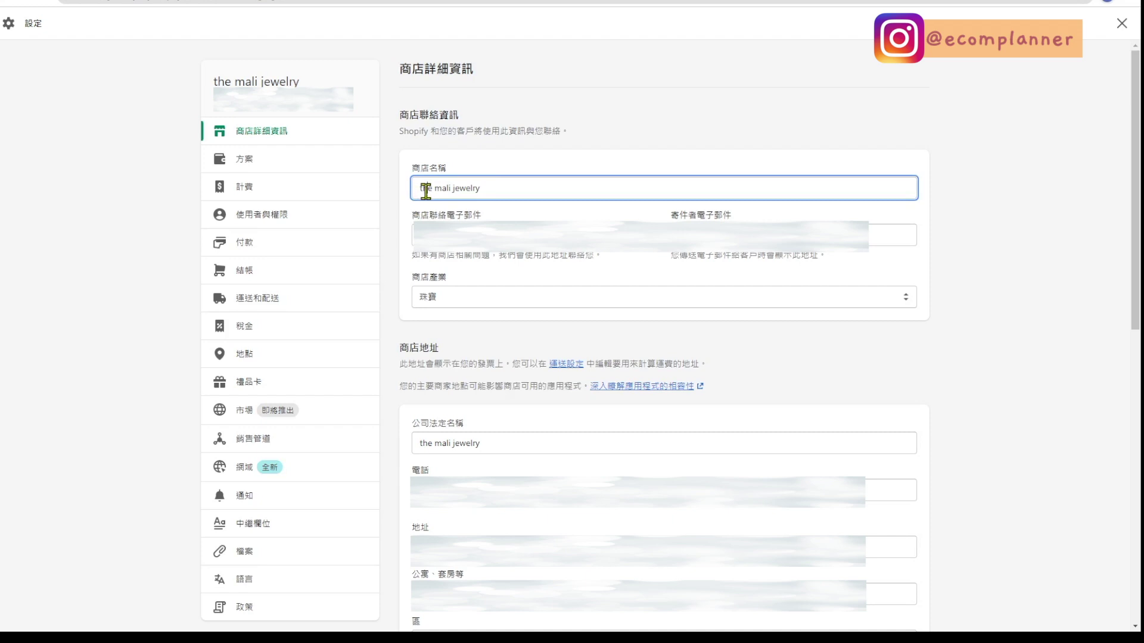
key("BackSpace")
type("T")
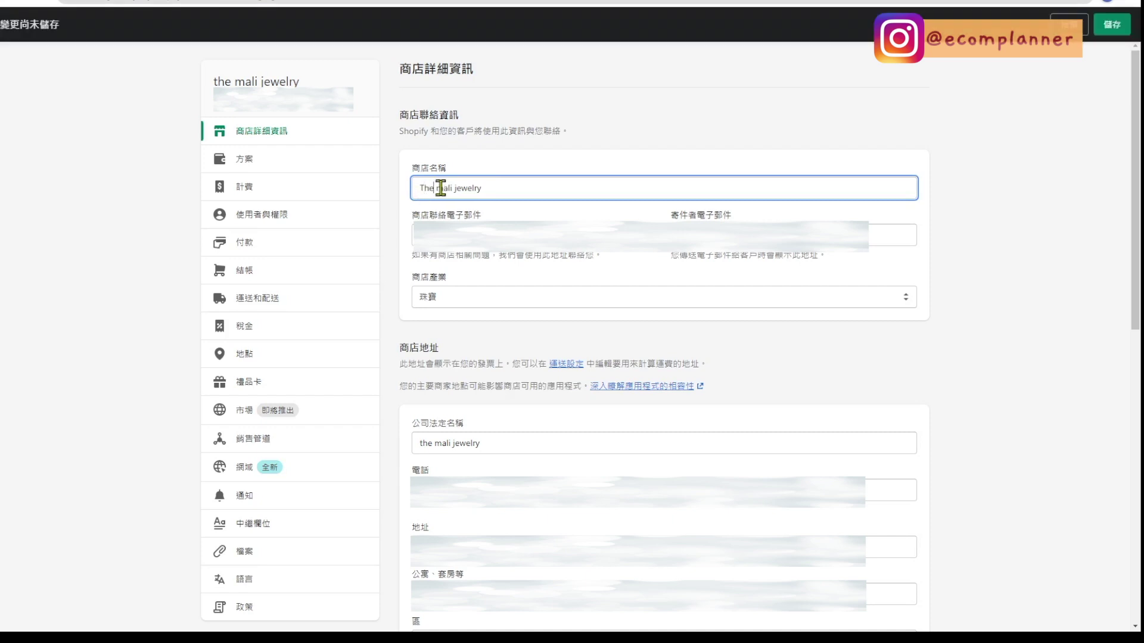
key("BackSpace")
type("M")
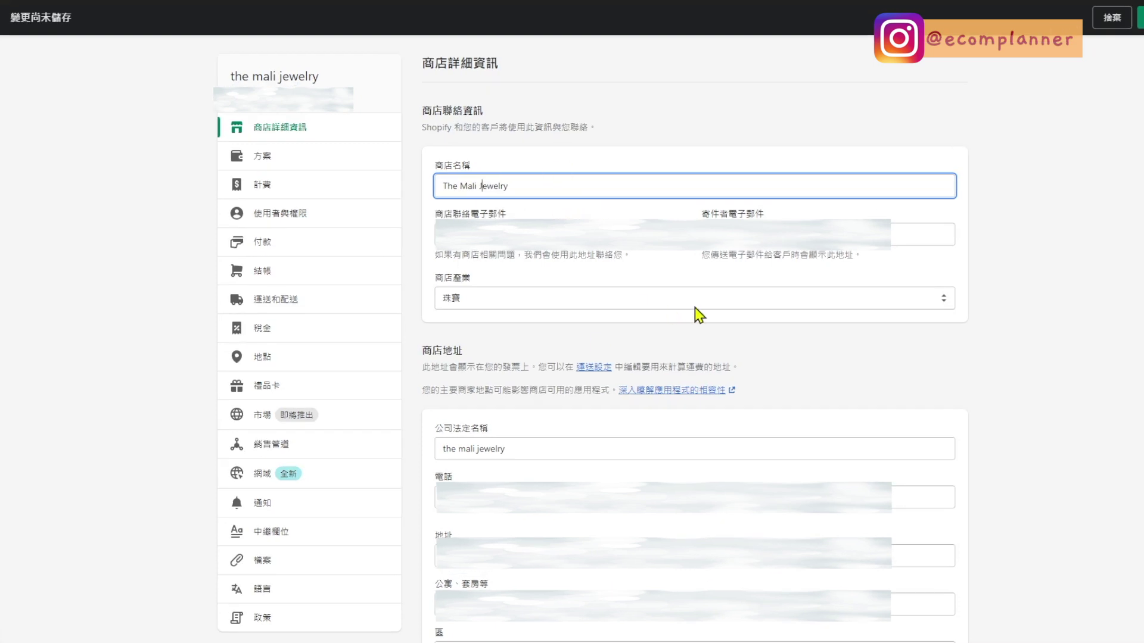
Step: Set the store industry to 手工藝品
scroll(677, 312, "down", 2)
left_click(473, 174)
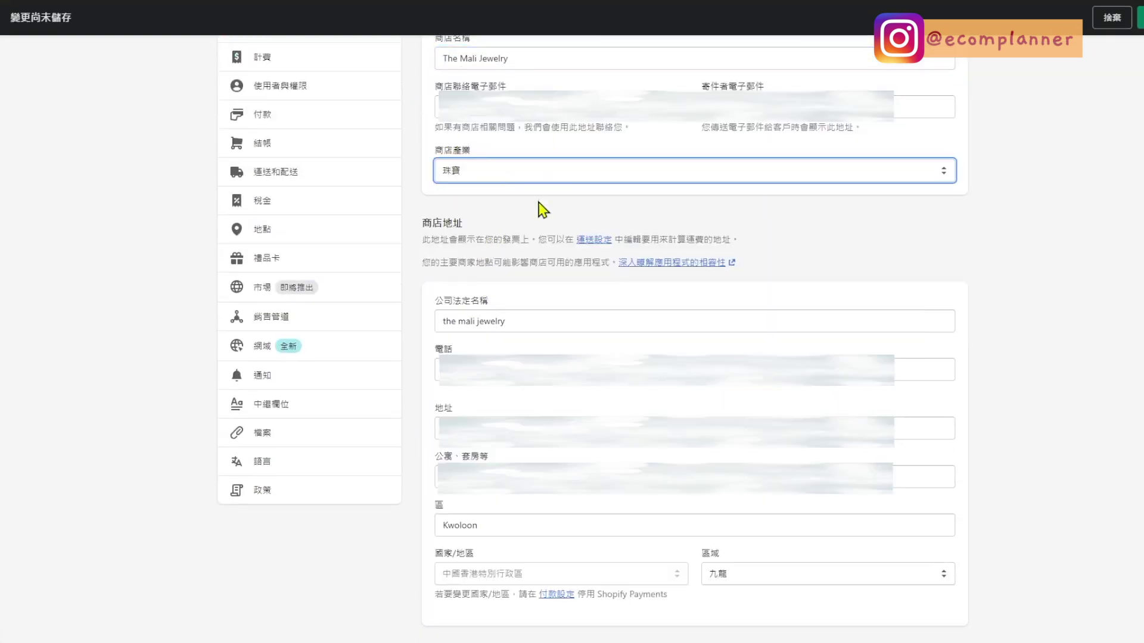
left_click(530, 228)
left_click(576, 333)
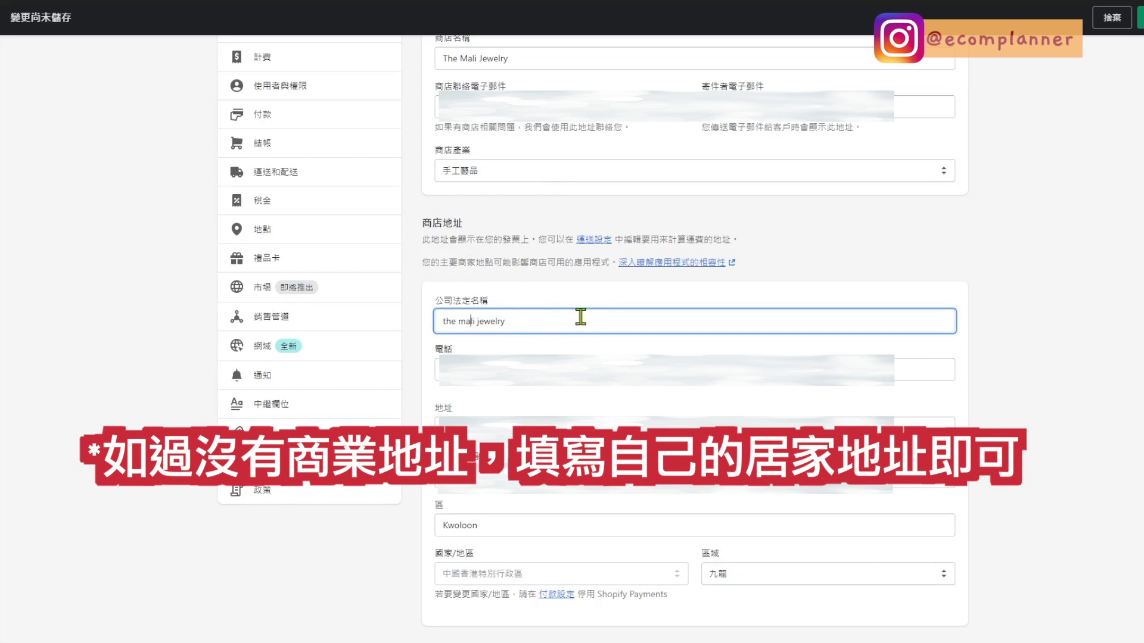
Step: Replace the order ID prefix with "#" in the standards and formats section and save the store details
scroll(602, 401, "down", 7)
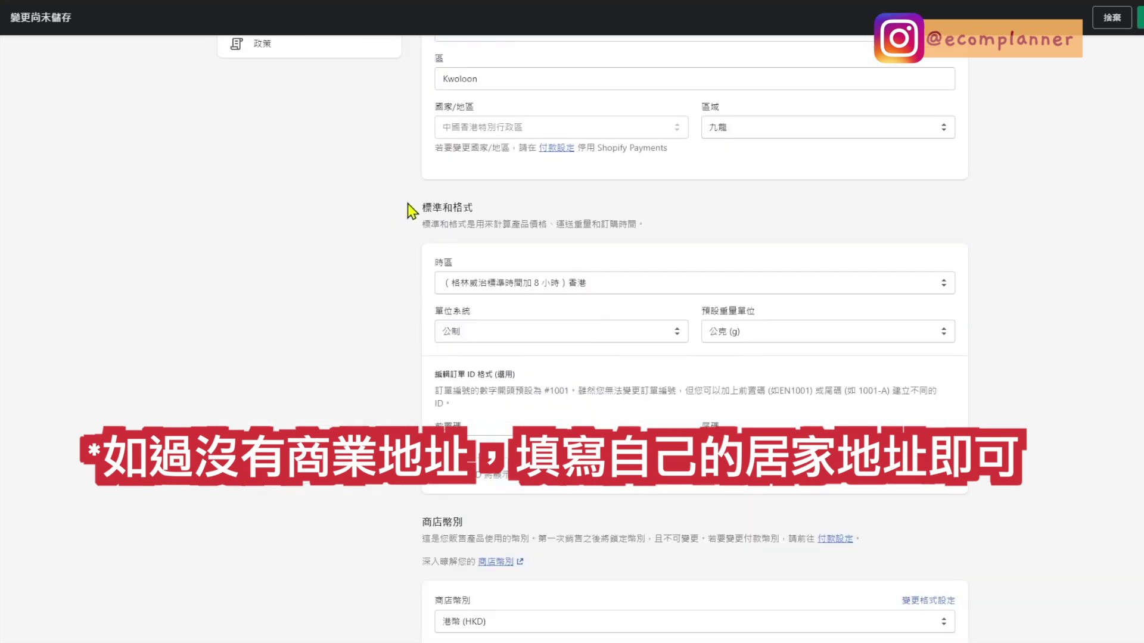
left_click(712, 341)
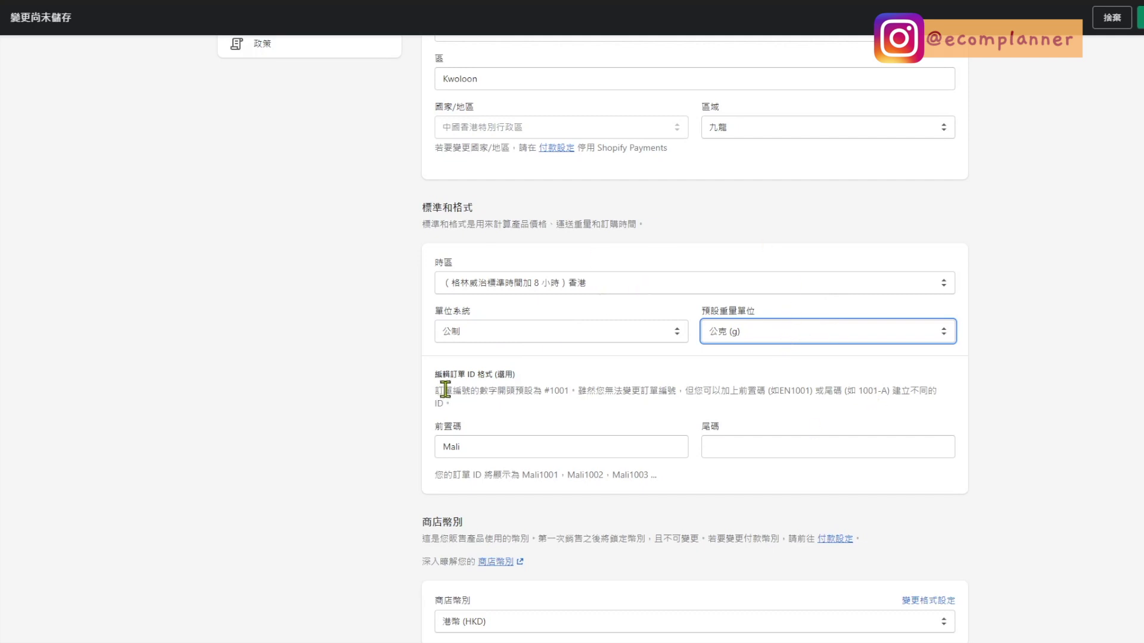
left_click_drag(475, 449, 425, 452)
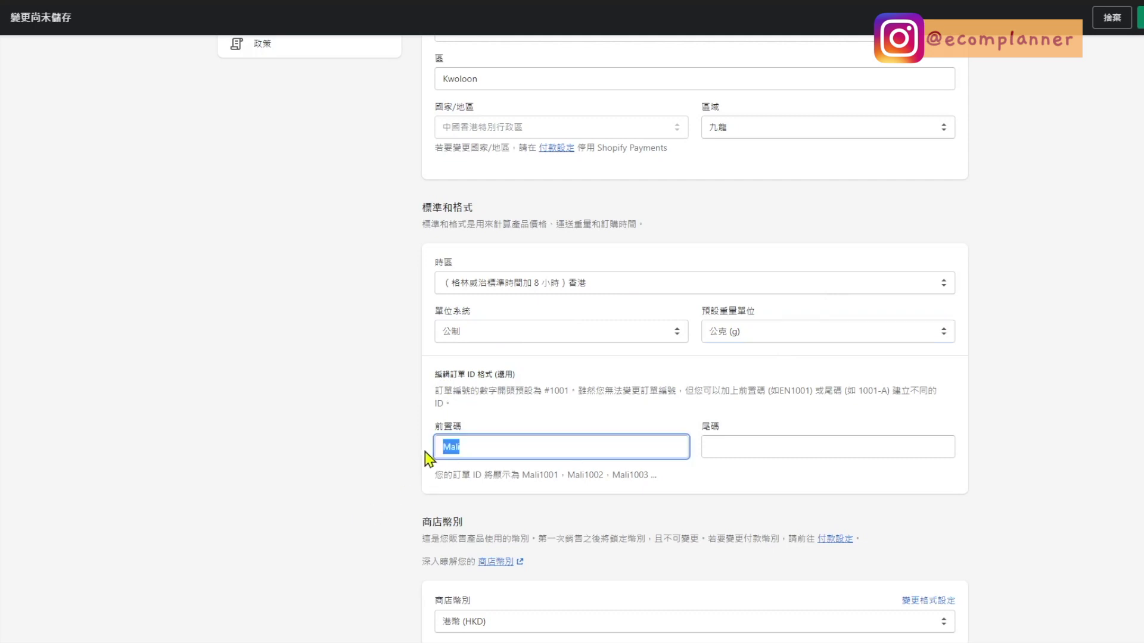
type("#")
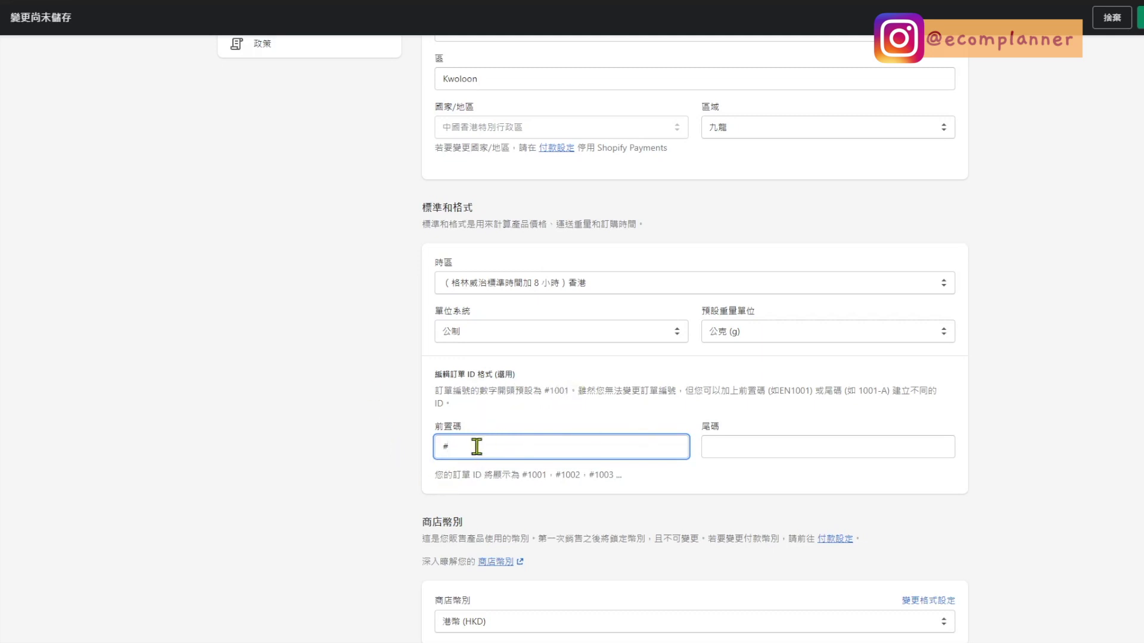
left_click(507, 464)
scroll(536, 475, "down", 1)
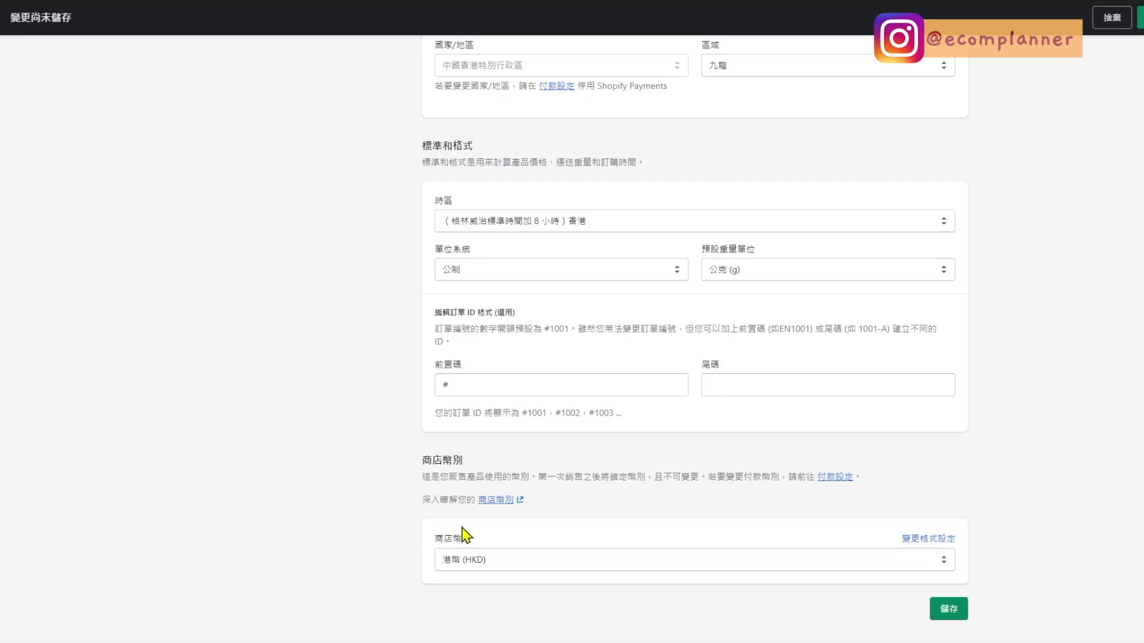
left_click(935, 608)
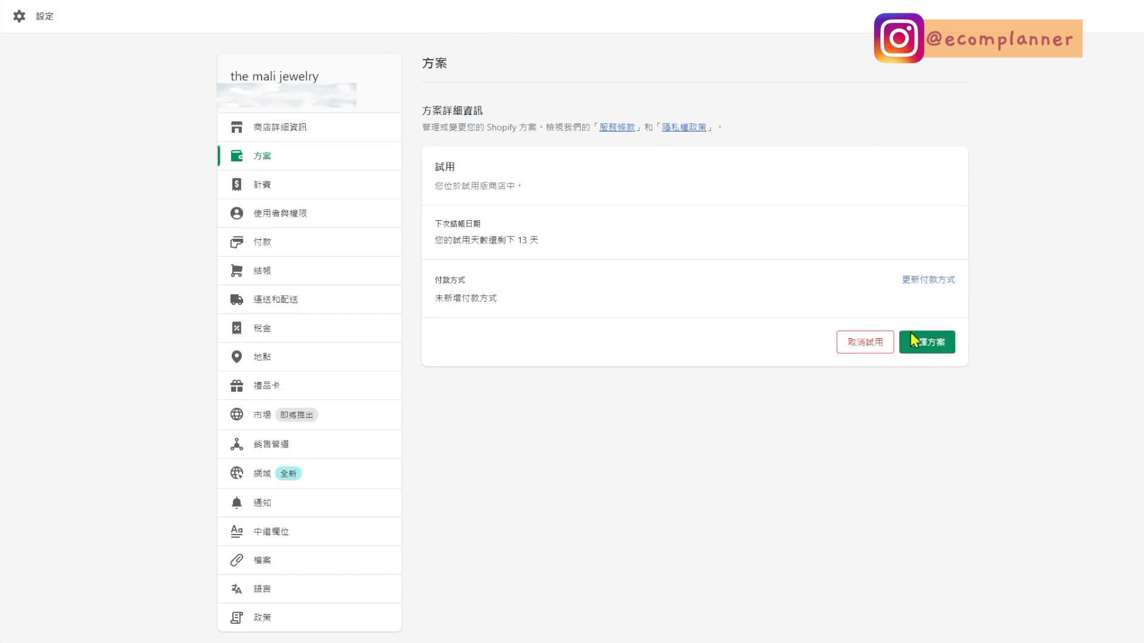
Step: Review the available subscription plans, the billing page, and the users and permissions settings
left_click(930, 348)
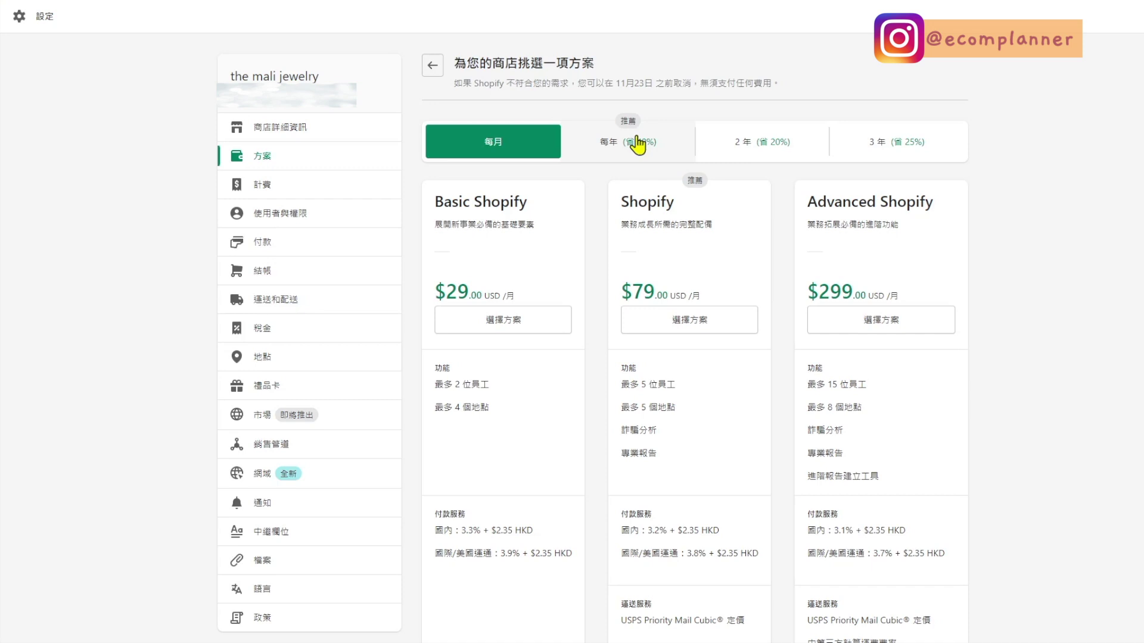
left_click(279, 190)
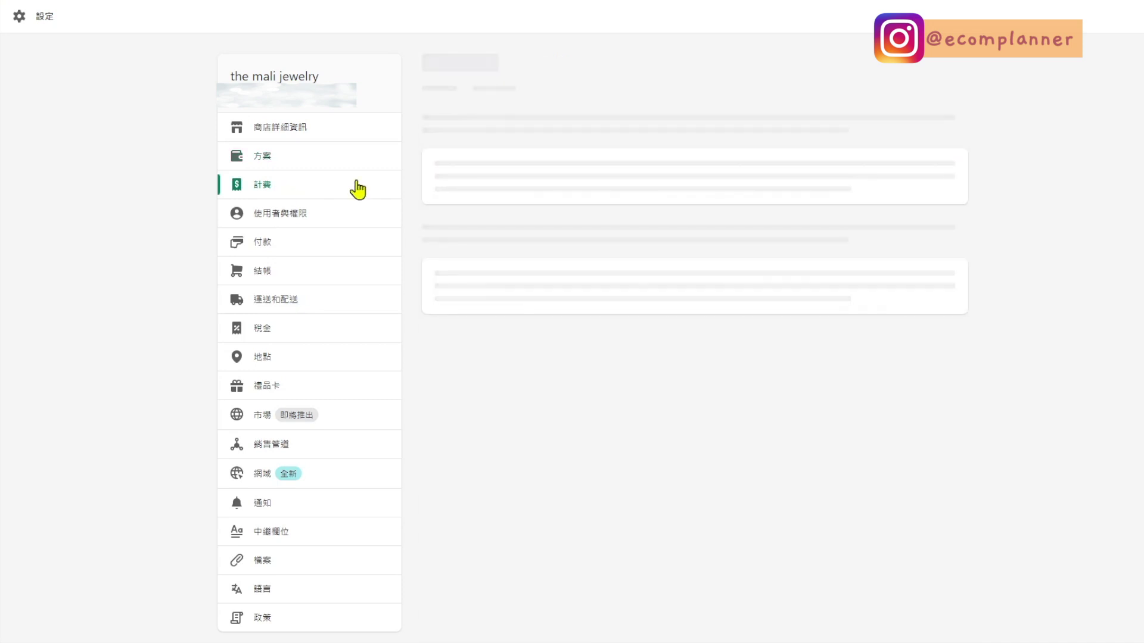
scroll(500, 168, "down", 3)
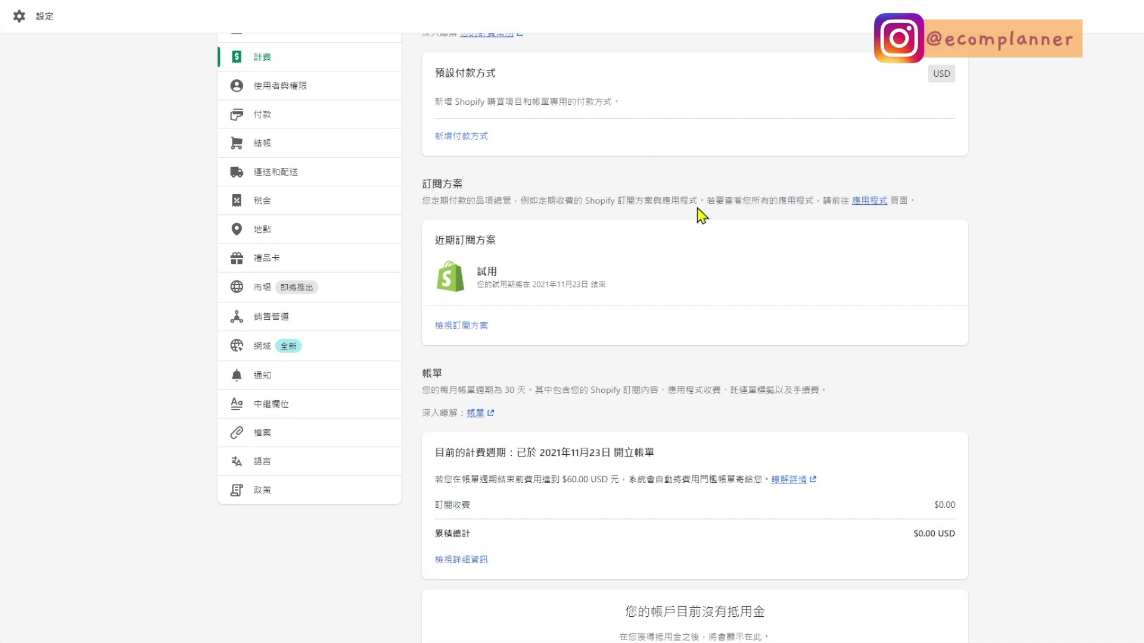
left_click(298, 85)
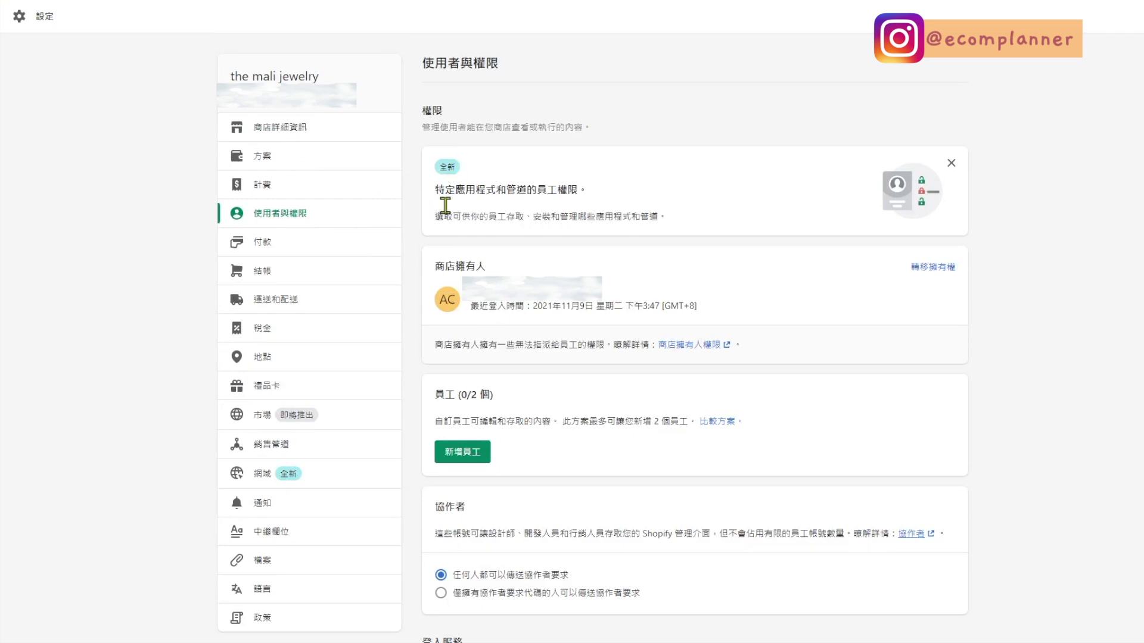
scroll(488, 379, "down", 2)
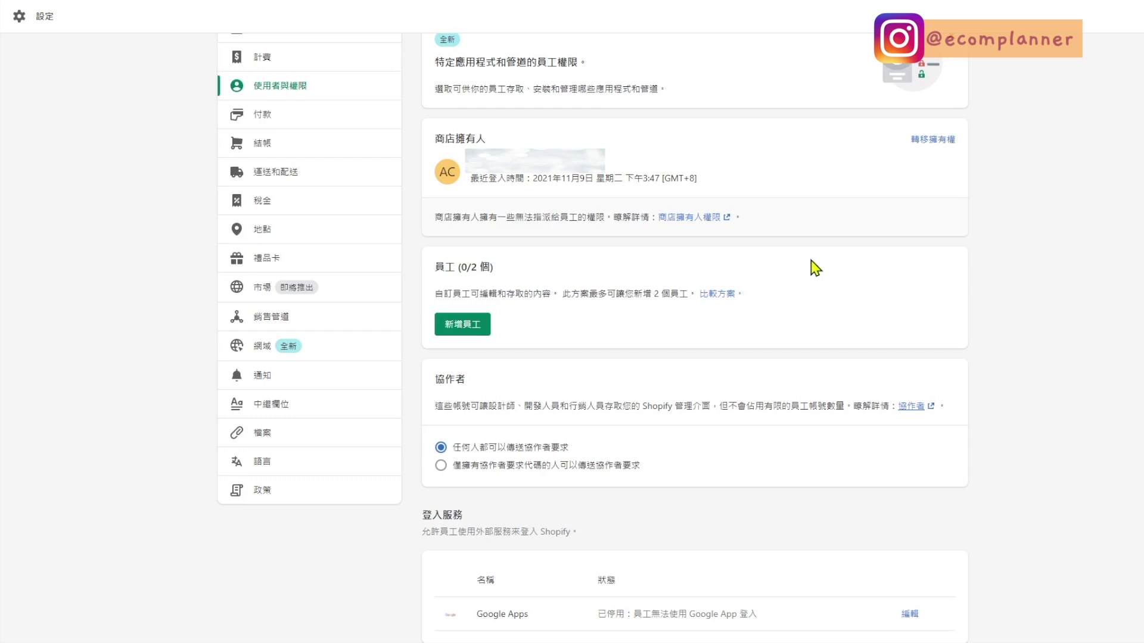
scroll(815, 268, "up", 1)
Step: Start the Shopify Payments account setup, choose 個人/獨資企業 as the business type, and enter the business registration number
left_click(265, 114)
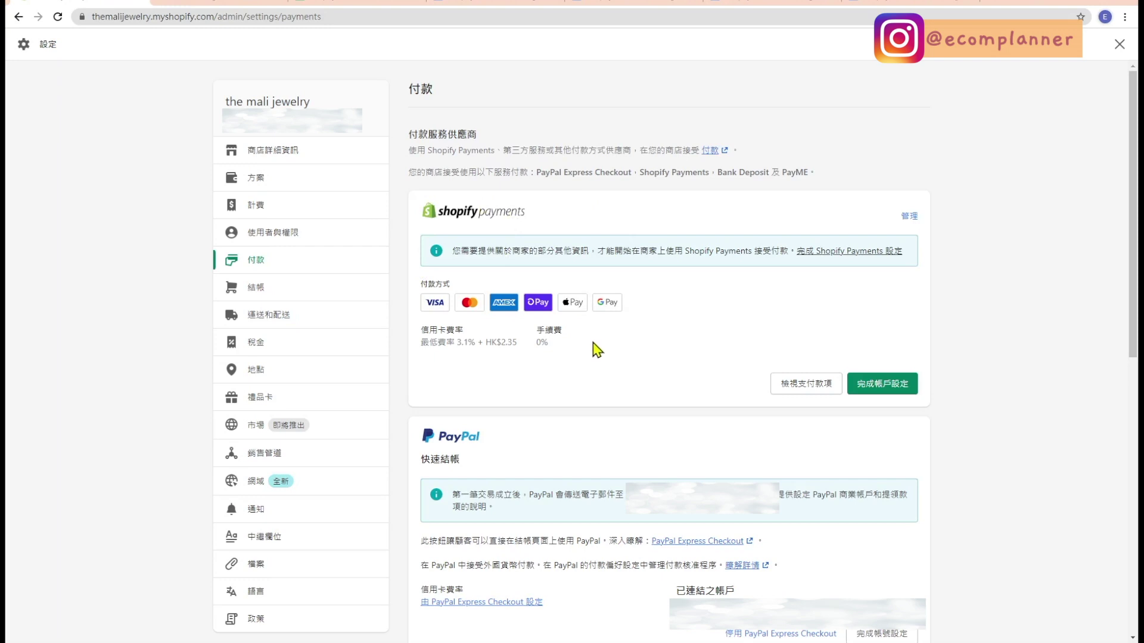
key("Tab")
left_click(887, 388)
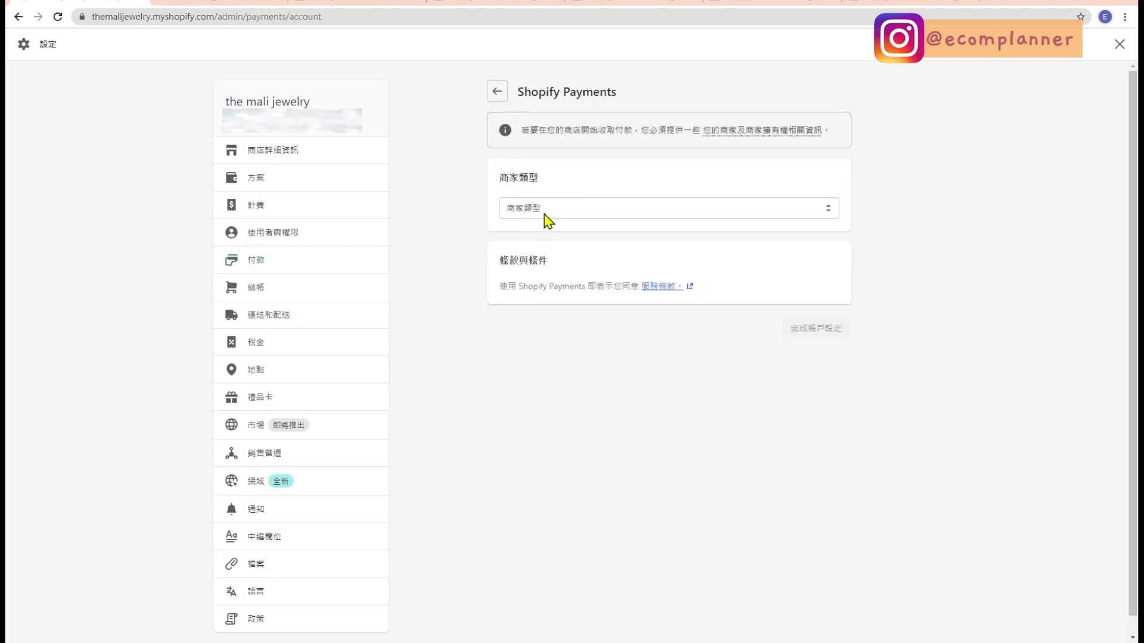
left_click(544, 215)
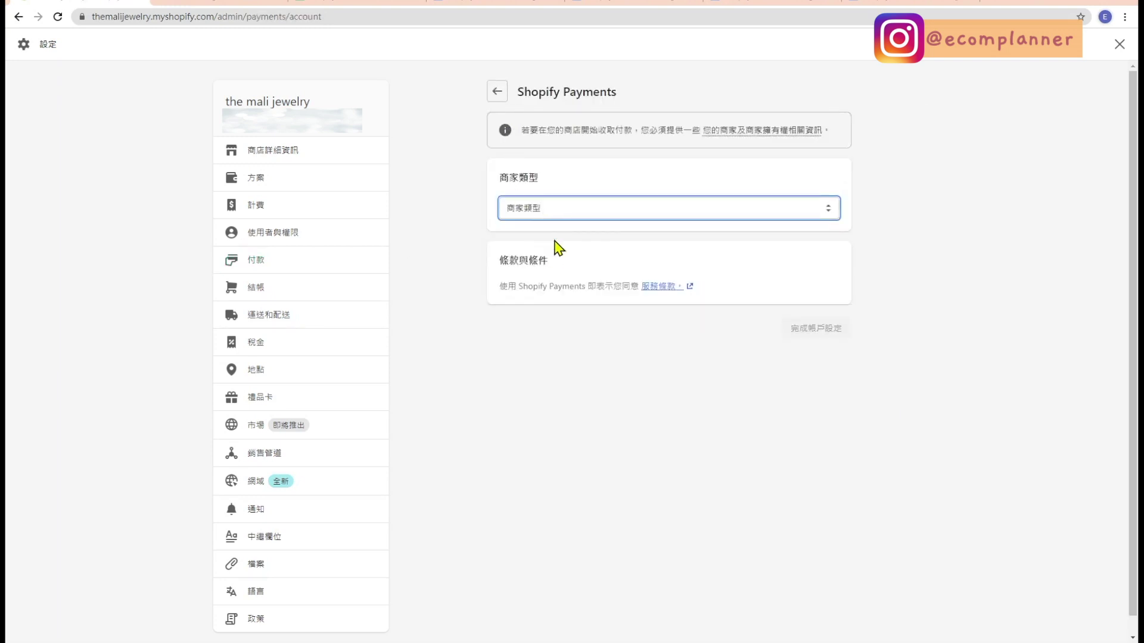
left_click(556, 244)
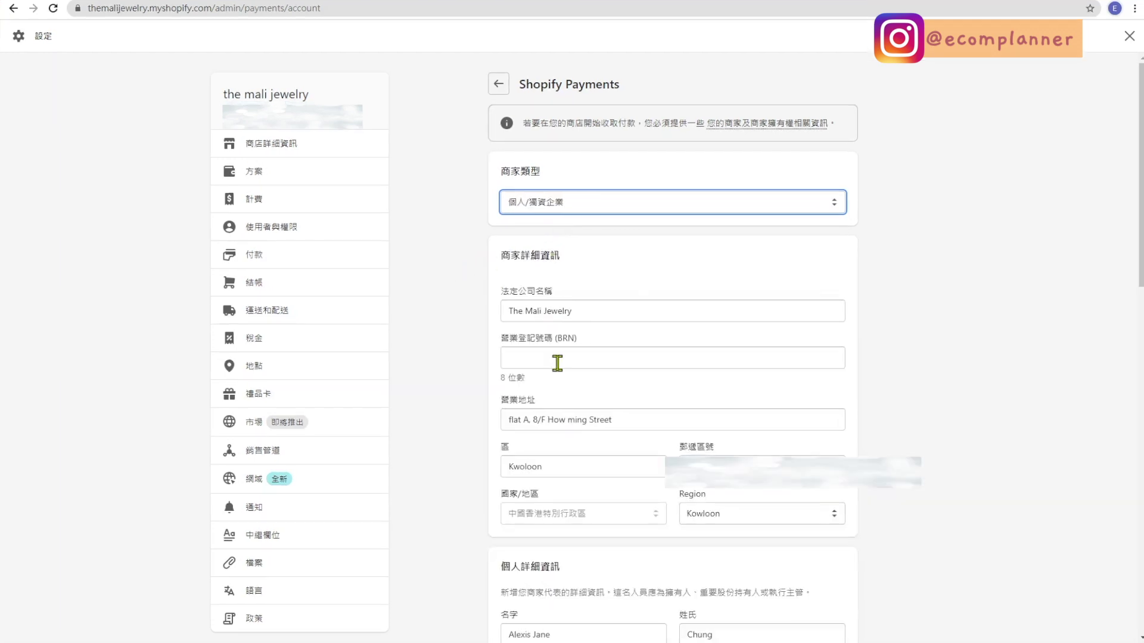
left_click(509, 361)
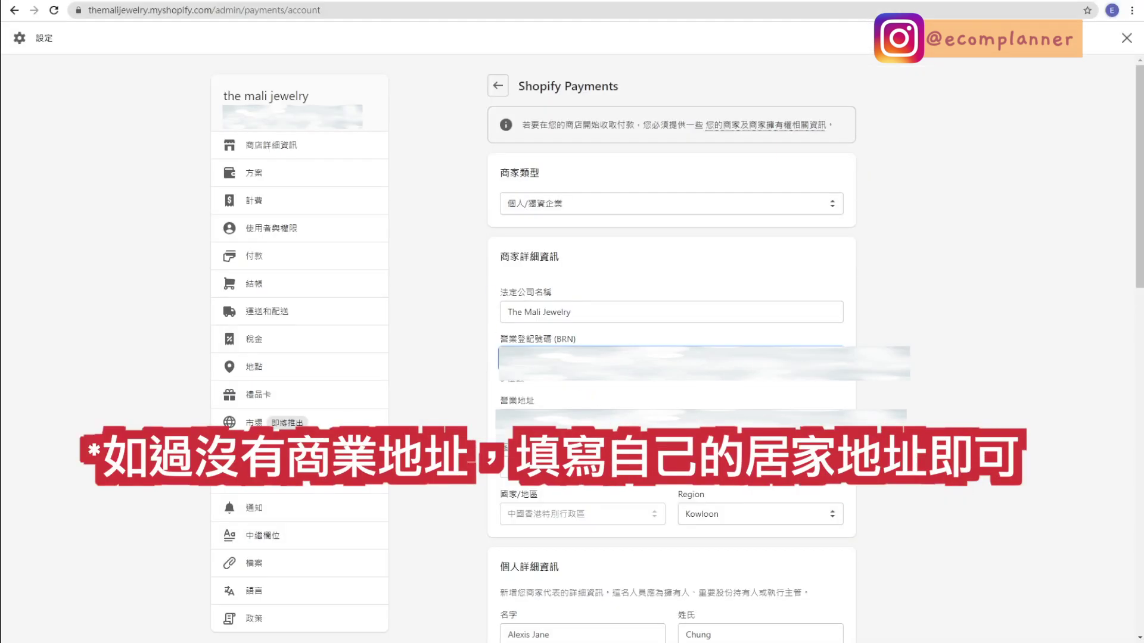
Step: Fill in the product details with category 零售, subcategory 女士配飾, and description "售賣全手工首飾產品"
scroll(662, 273, "down", 5)
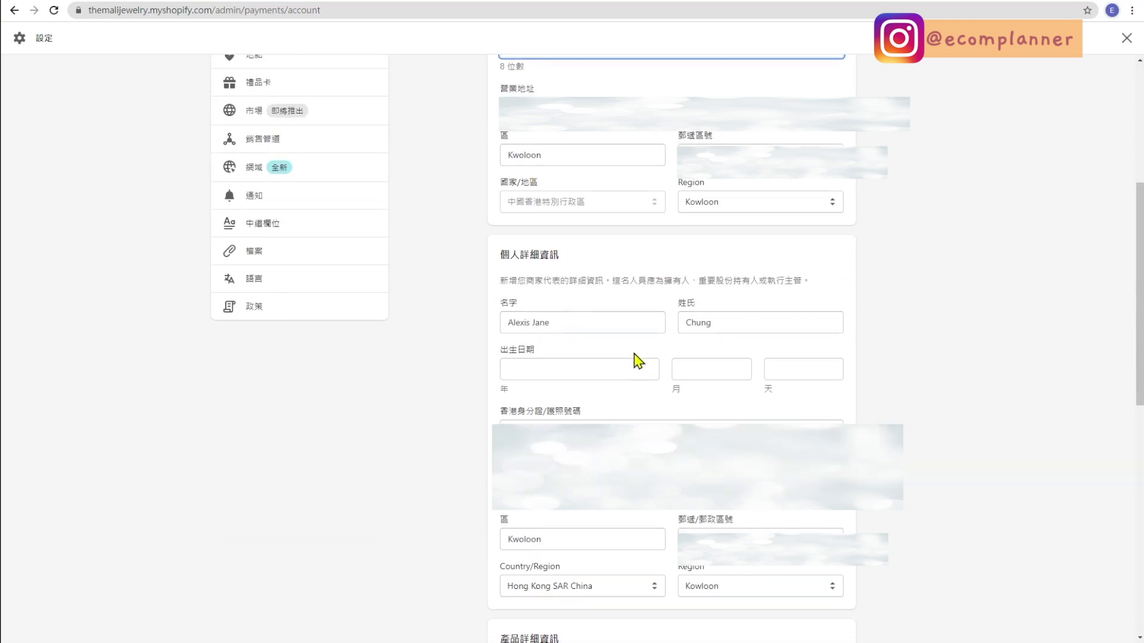
scroll(639, 363, "down", 8)
left_click(569, 215)
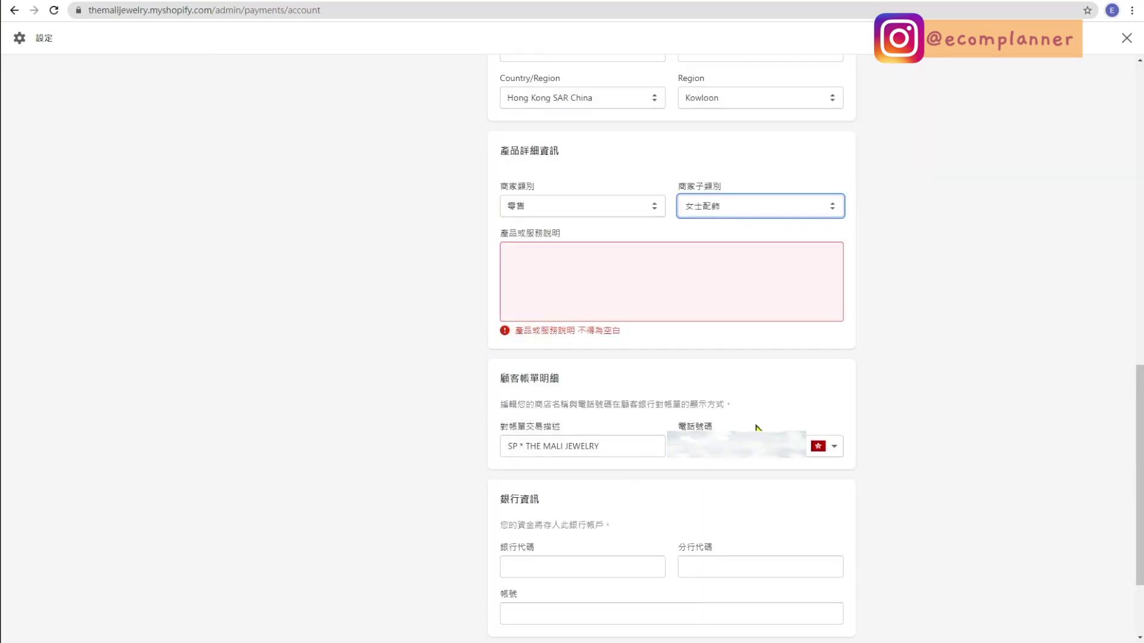
left_click(668, 291)
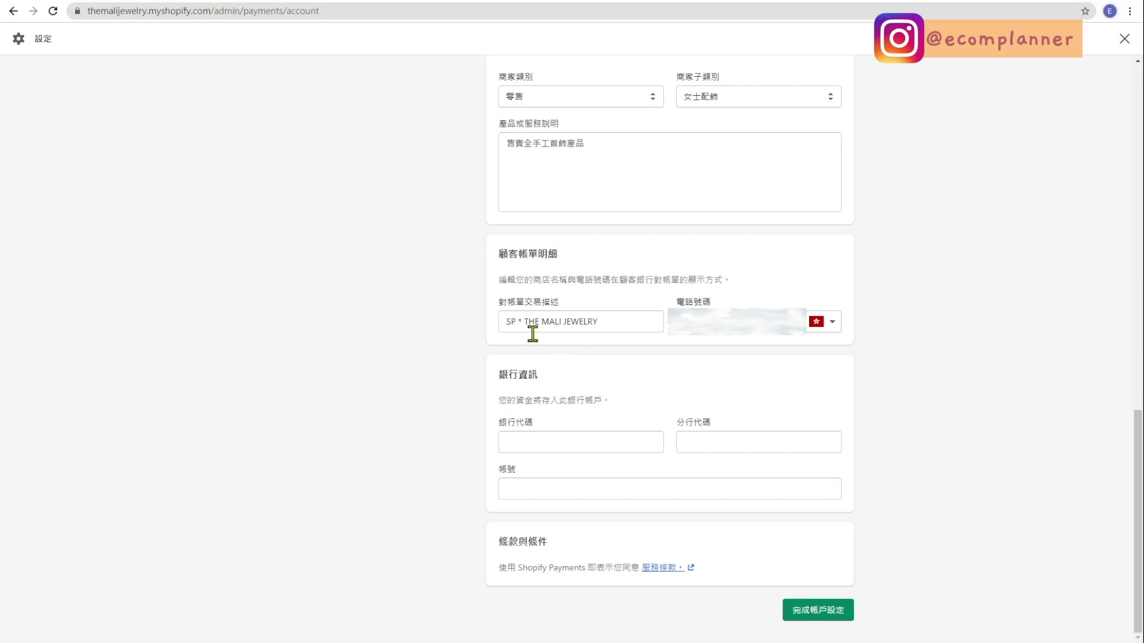
Step: Enter bank code 012, branch code 123 and the bank account number, and submit the Shopify Payments account setup
left_click(547, 446)
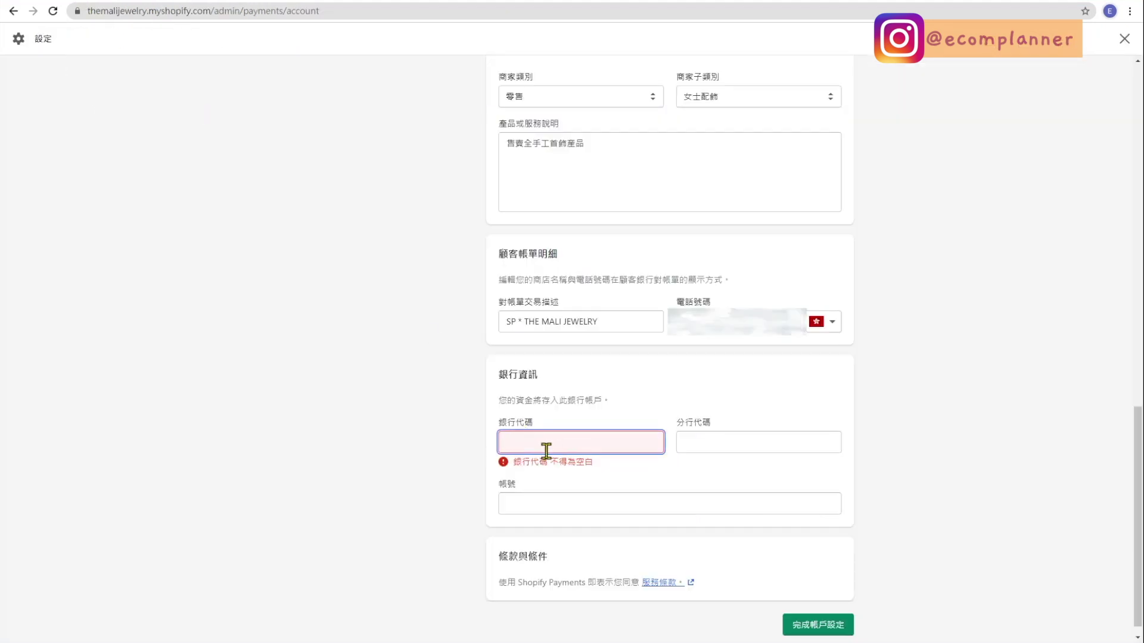
type("012")
key("Tab")
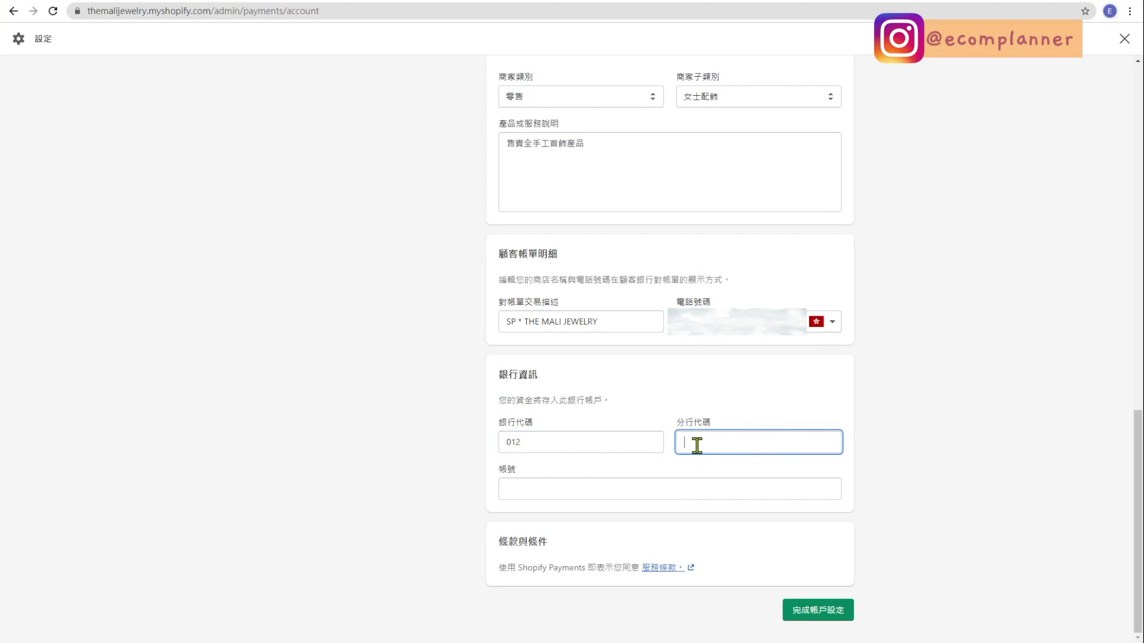
left_click(615, 486)
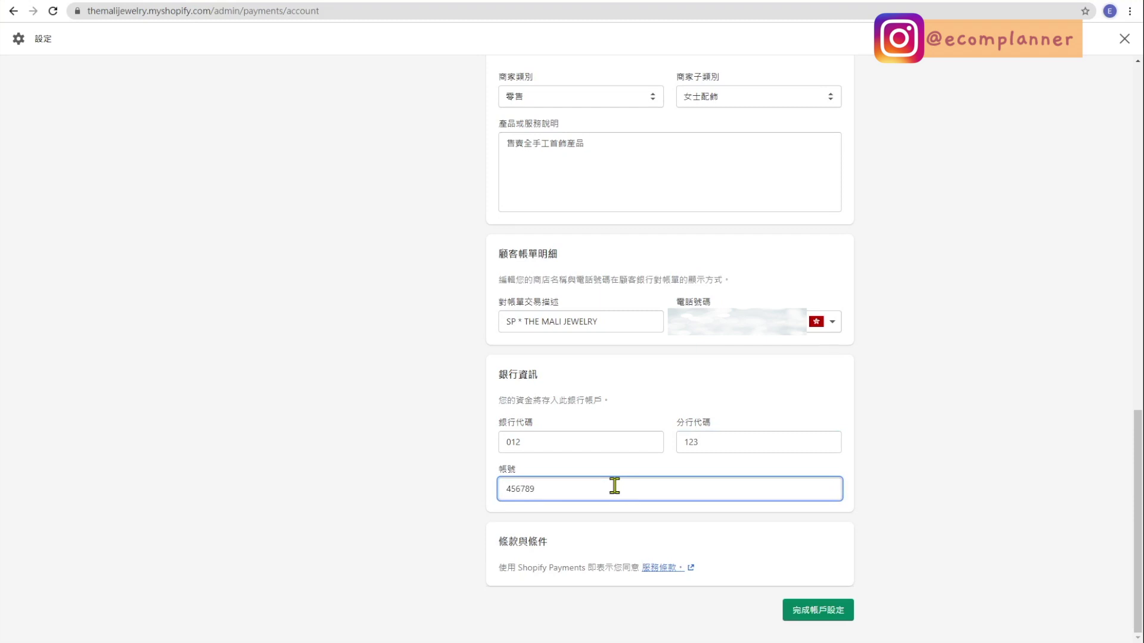
left_click(834, 613)
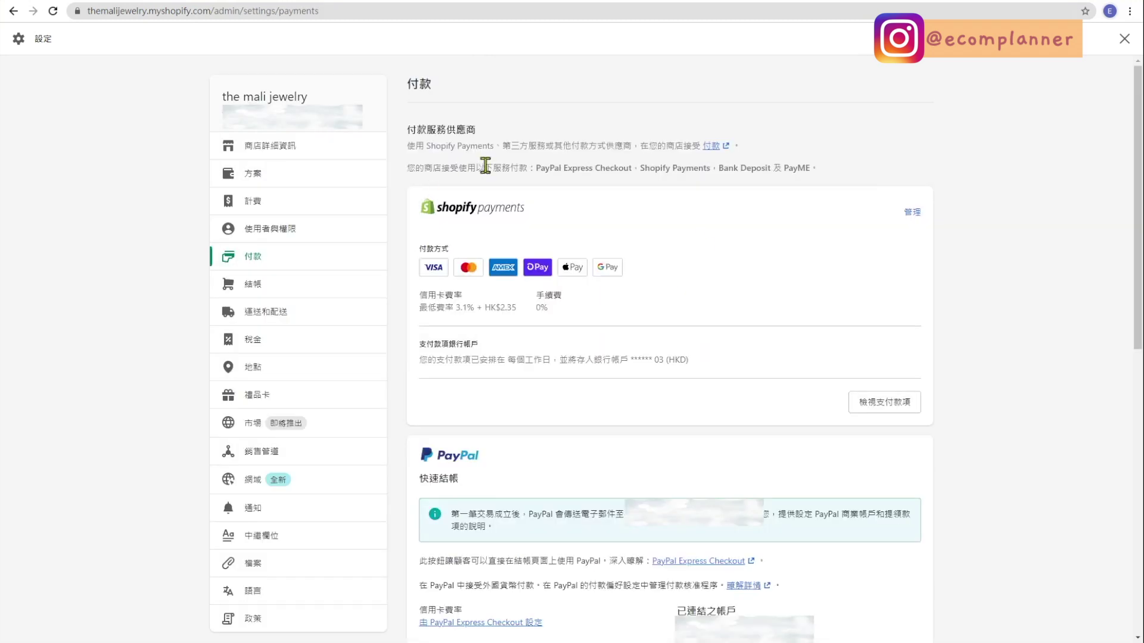
Step: Open the management page of Shopify Payments and disable Shop Pay while keeping the card and wallet options enabled
left_click(912, 212)
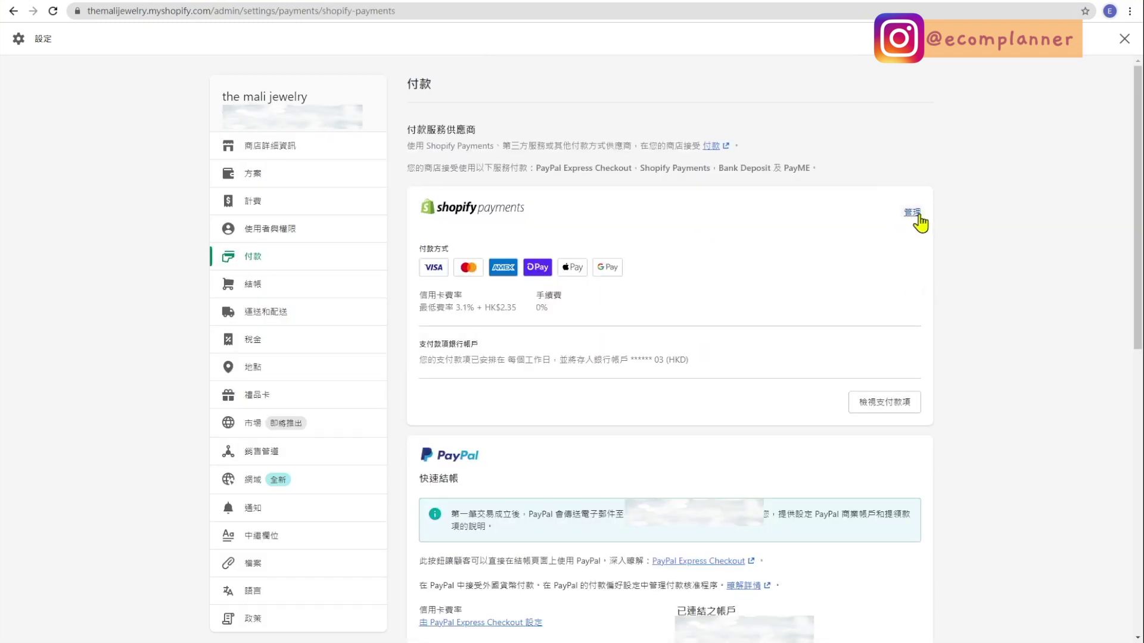
scroll(485, 262, "down", 1)
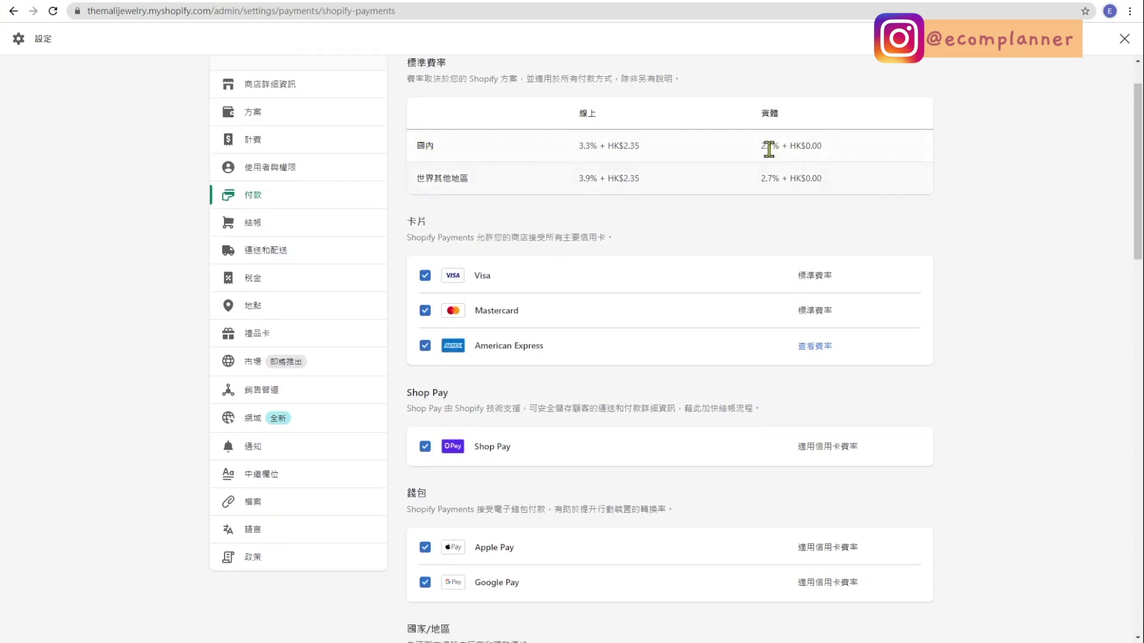
scroll(567, 216, "down", 3)
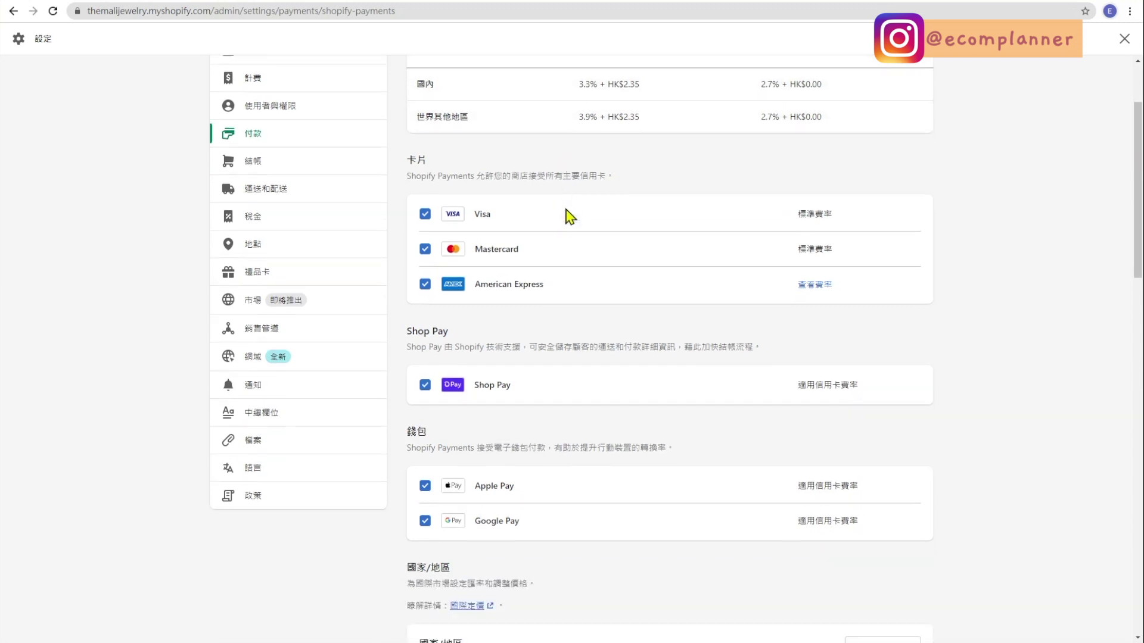
scroll(415, 146, "up", 2)
left_click(426, 386)
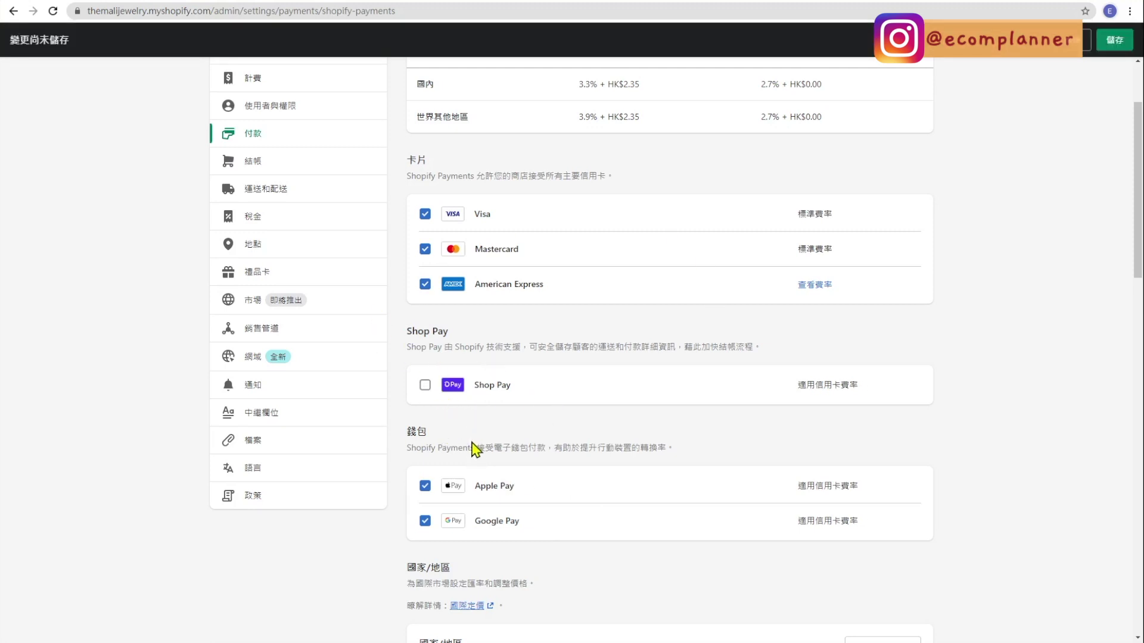
Step: Review the country, payout, fraud prevention and customer statement settings, and save the Shopify Payments changes
scroll(473, 447, "down", 3)
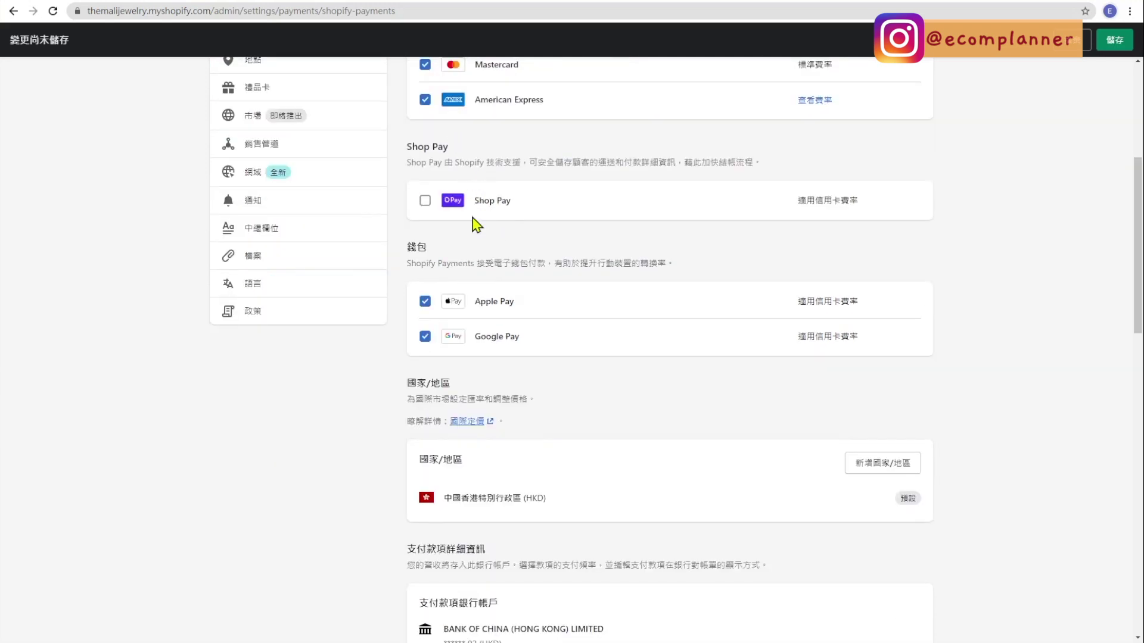
scroll(475, 225, "down", 5)
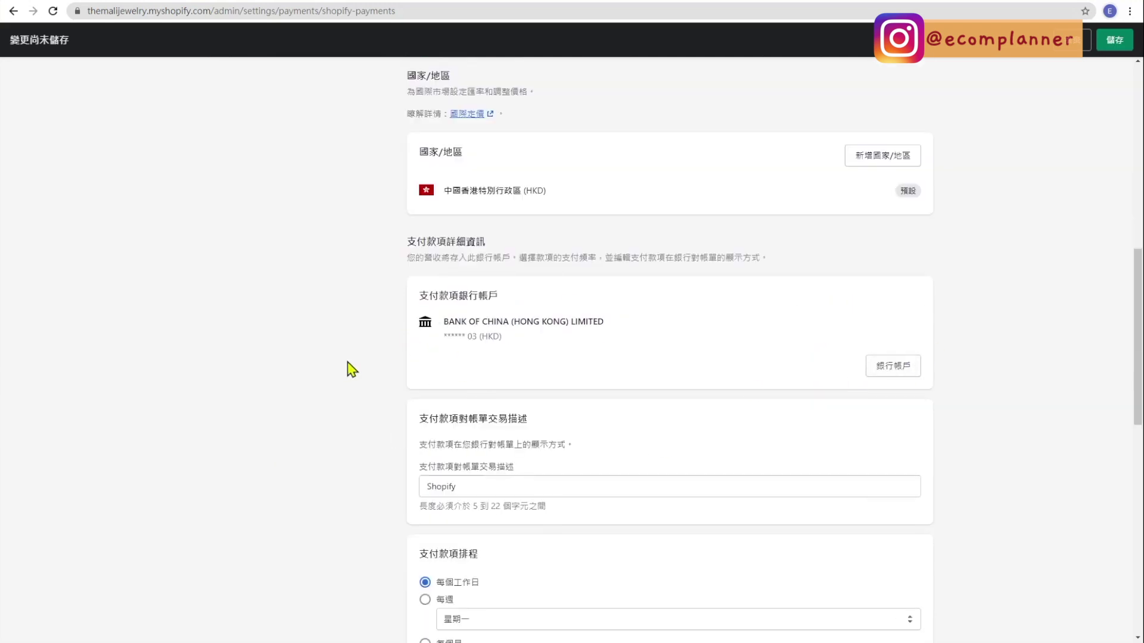
scroll(452, 328, "down", 2)
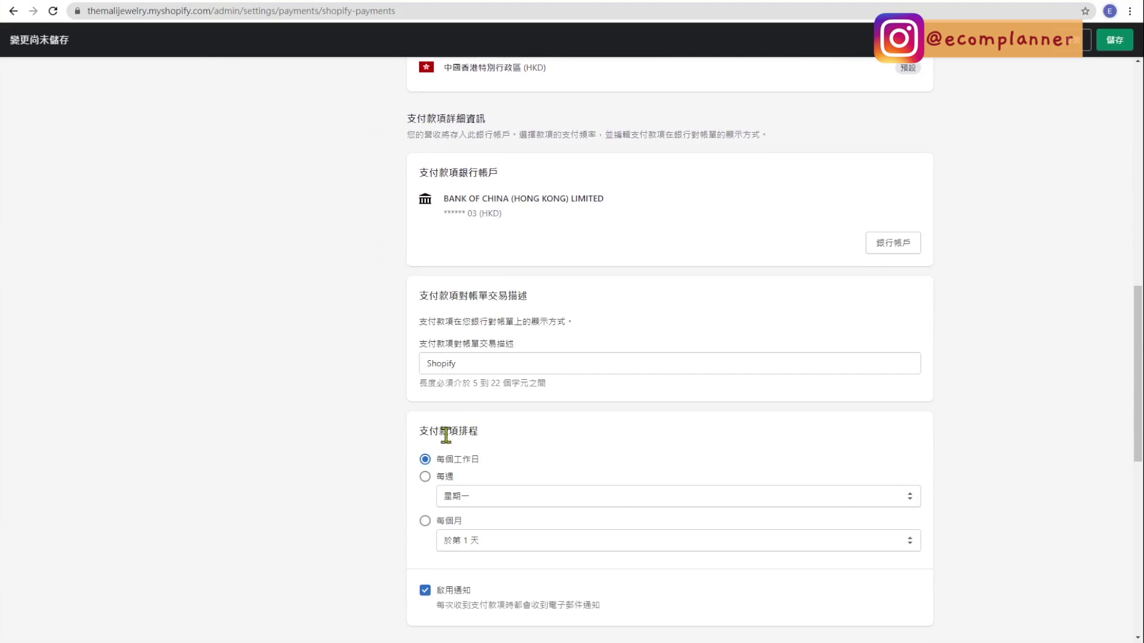
scroll(456, 432, "down", 1)
scroll(459, 429, "down", 1)
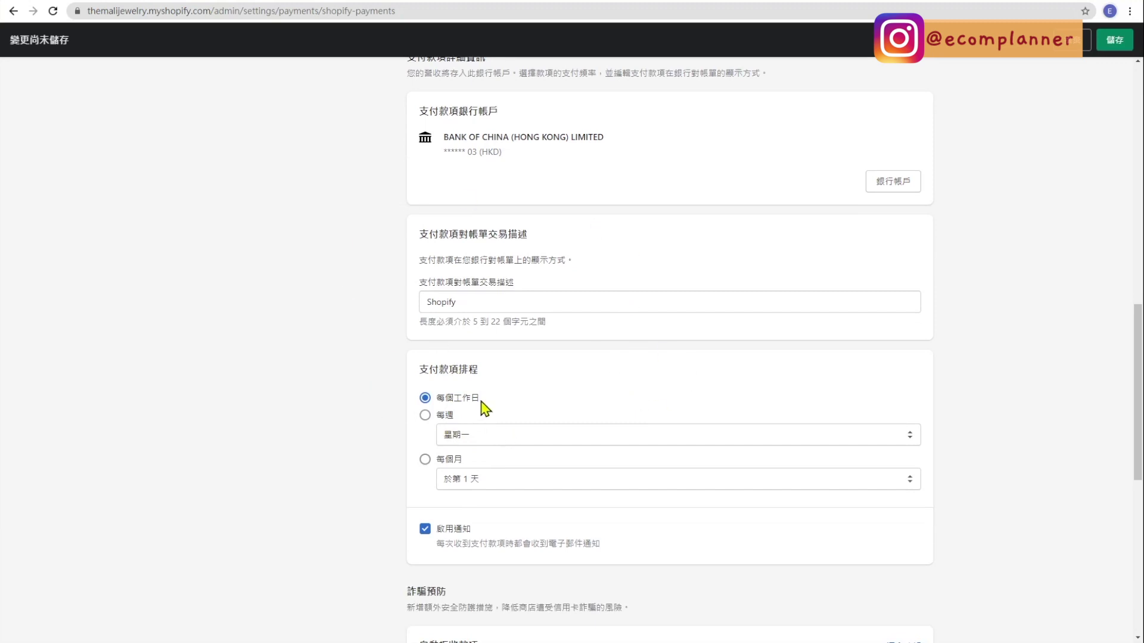
scroll(488, 411, "down", 5)
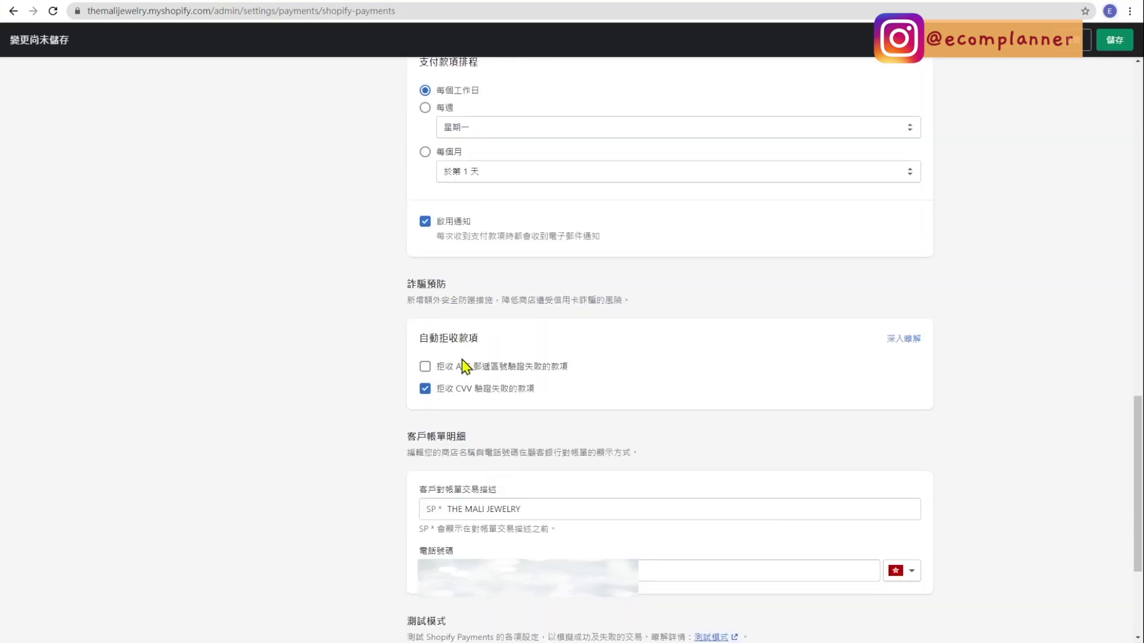
scroll(477, 400, "down", 3)
left_click(940, 560)
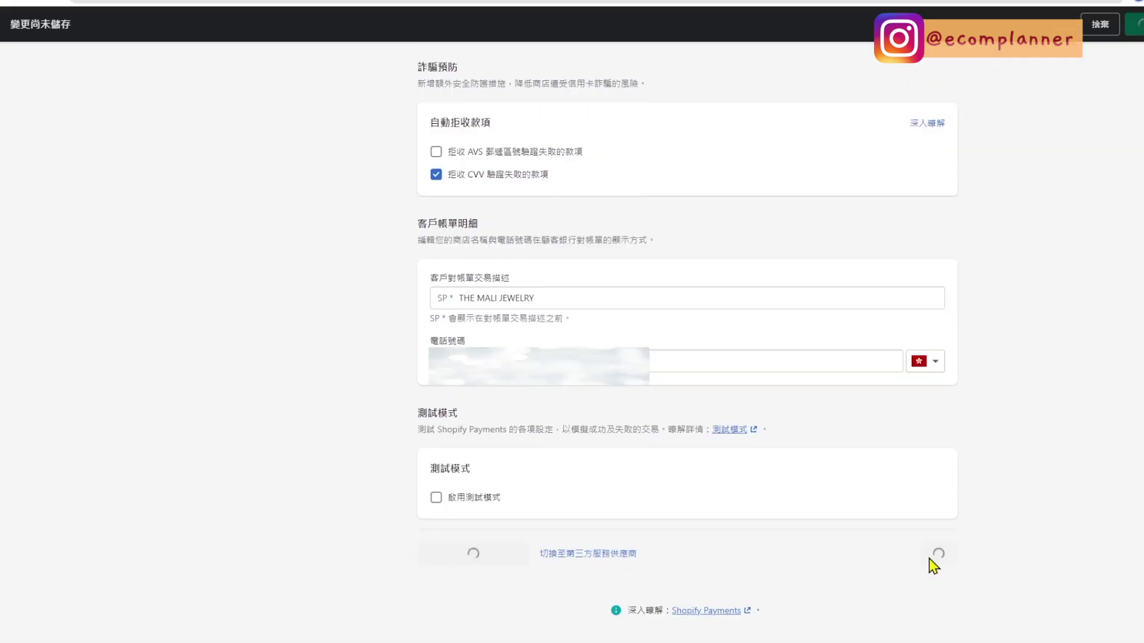
Step: Create a custom manual payment method named 轉數快 with the additional details '在按"完成訂單"鈕後，會顯示 轉數快 / 銀行轉賬 付款資料，並按照付款指引完成付款。'
scroll(744, 301, "down", 4)
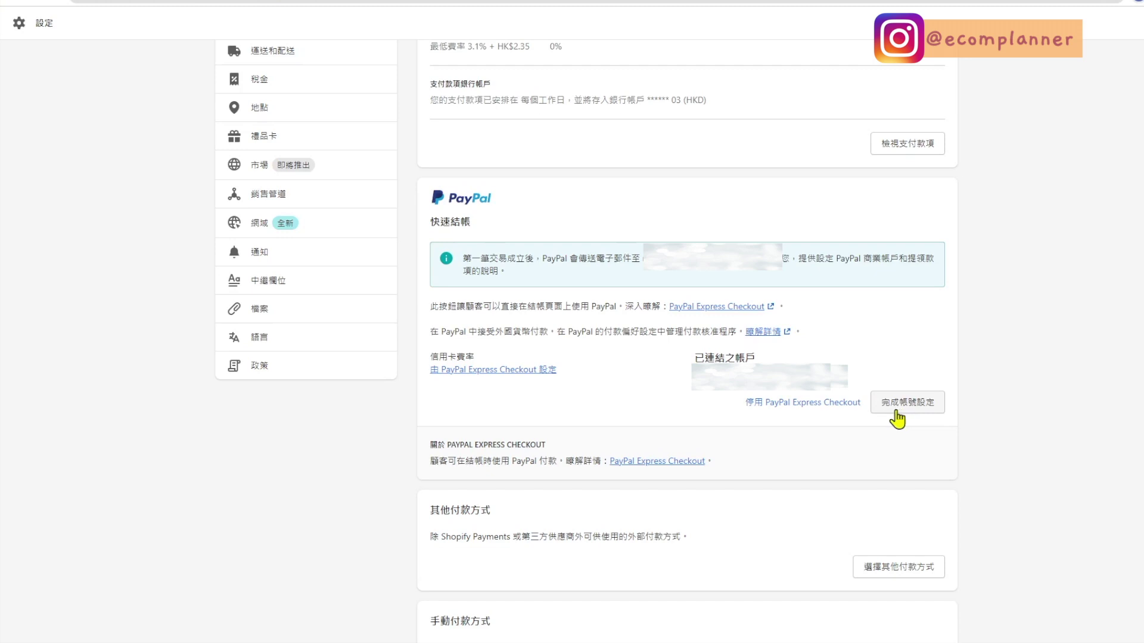
scroll(576, 307, "down", 3)
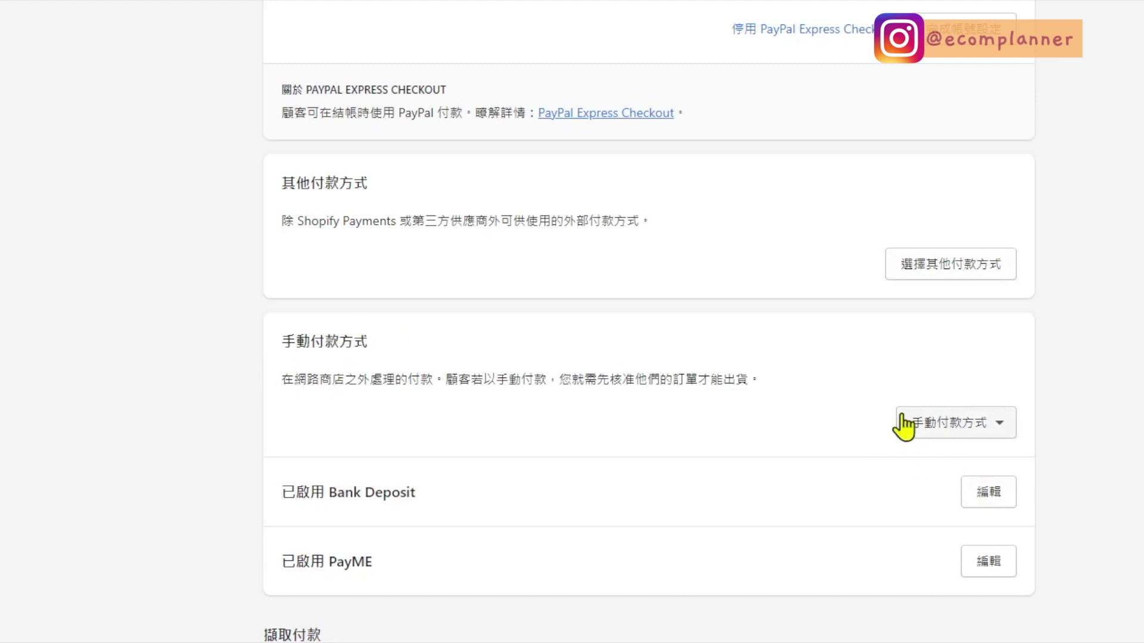
left_click(973, 436)
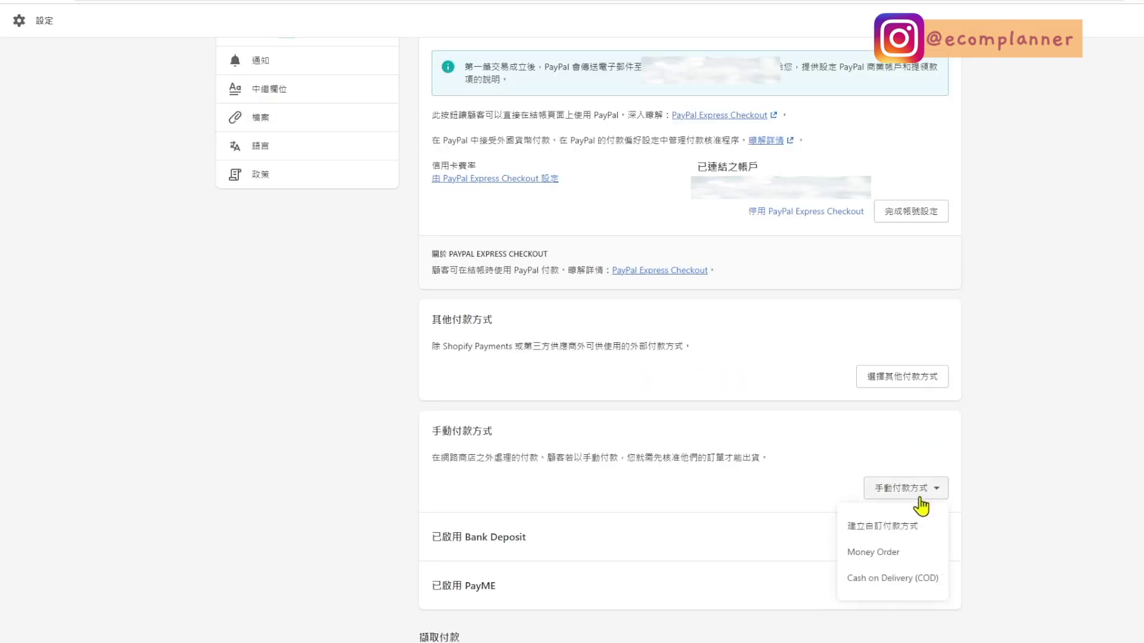
left_click(881, 527)
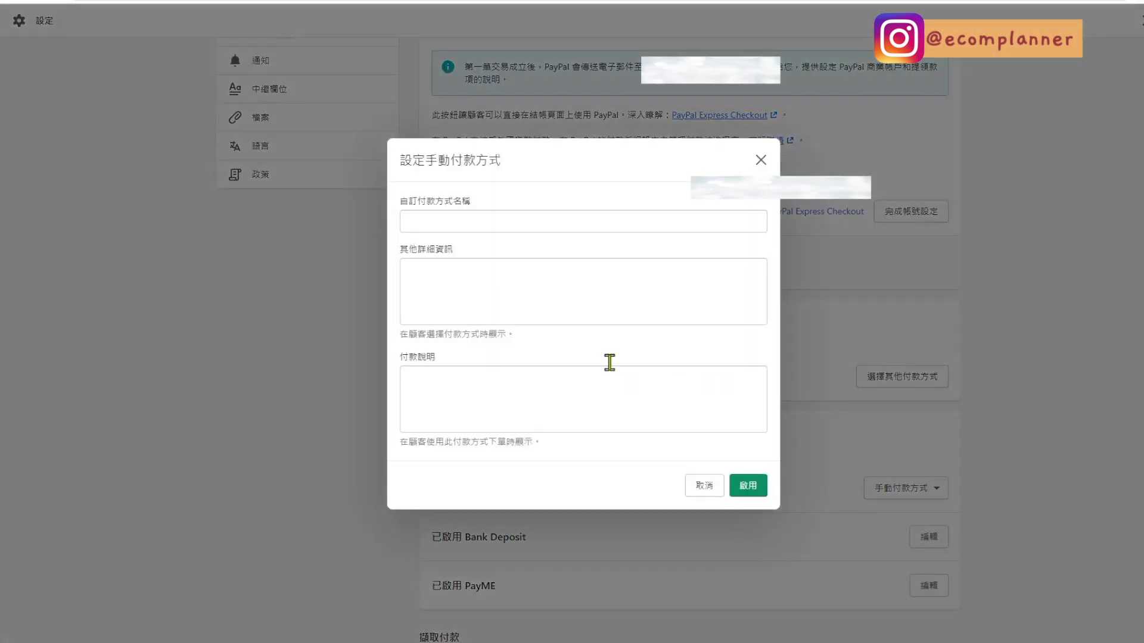
left_click(452, 220)
type("轉數快")
left_click(411, 270)
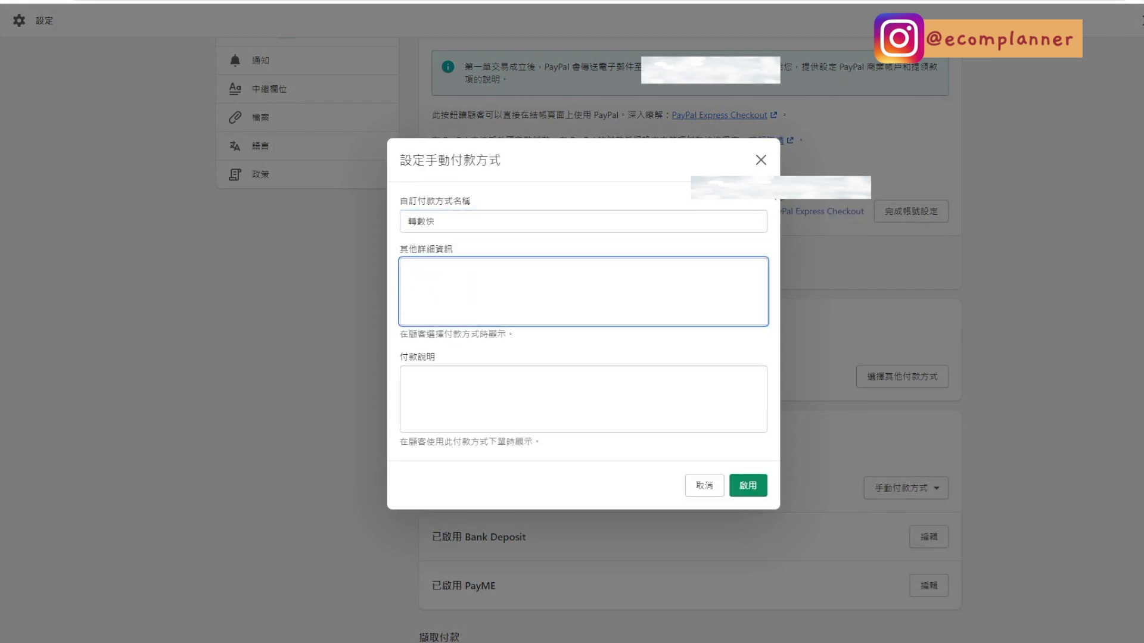
type("在按\"完成訂單\"鈕後，會顯示 轉數快 / 銀行轉賬 付款資料，並按照付款指引完成付款。")
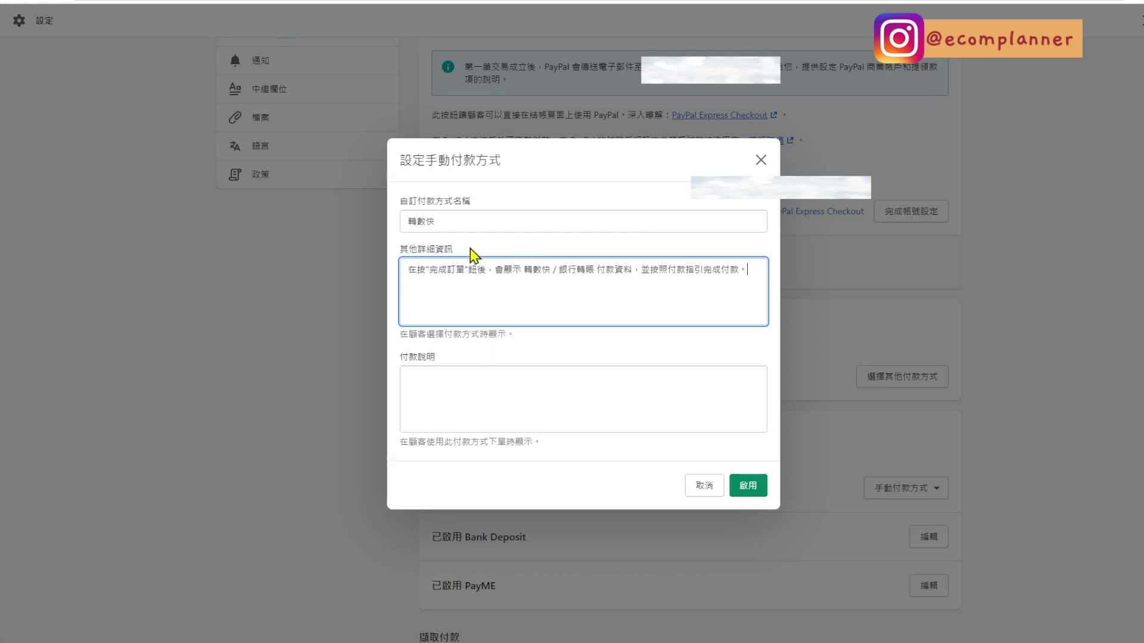
Step: Enter the payment instructions '使用 轉數快 / 銀行轉賬 付款，並完成以下步驟: 1. 輸入金額。 2. 使用訂單號作為付款編號。 3. 付款資料:' followed by the bank account details, and enable the method
left_click(420, 391)
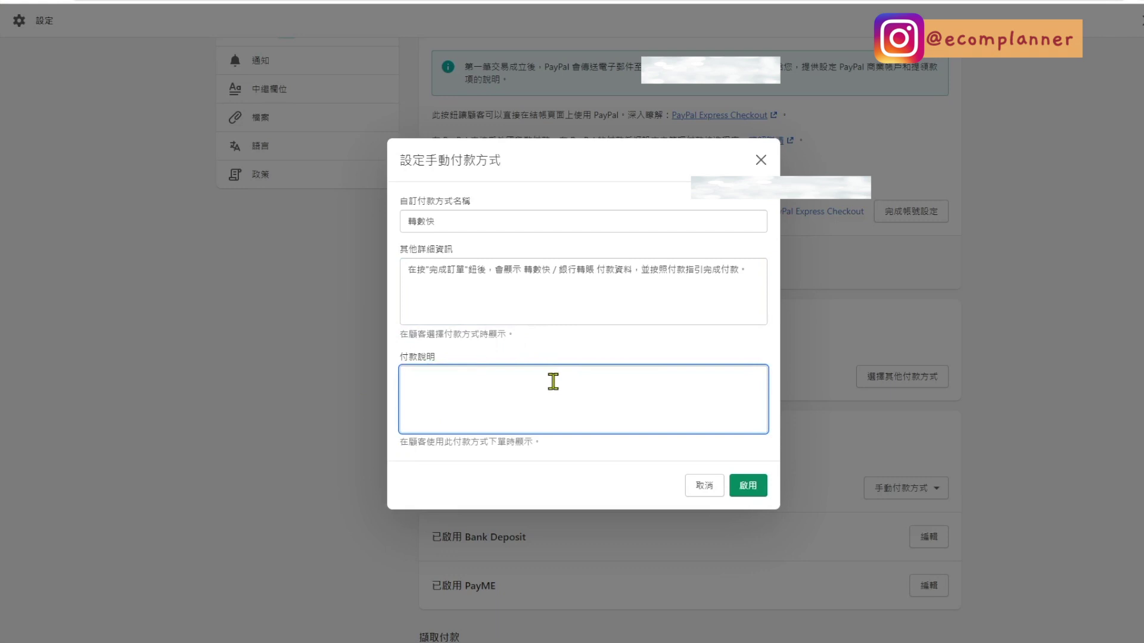
type("使用 轉數快 / 銀行轉賬 付款，並完成以下步驟: 1. 輸入金額。 2. 使用訂單號作為付款編號。 3. 付款資料:")
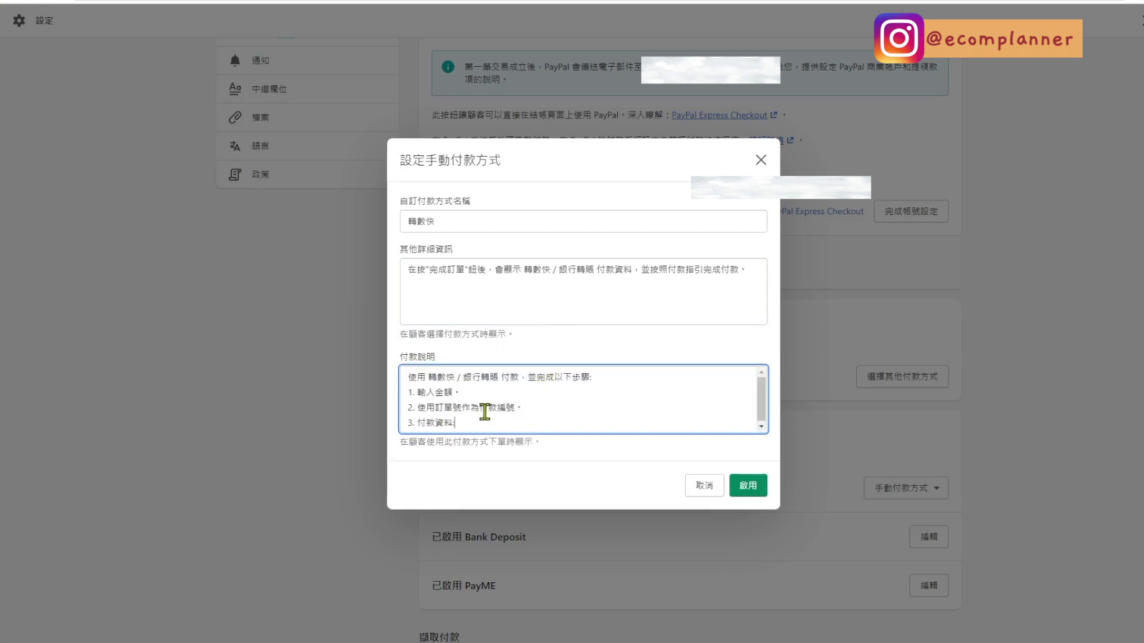
key("Return")
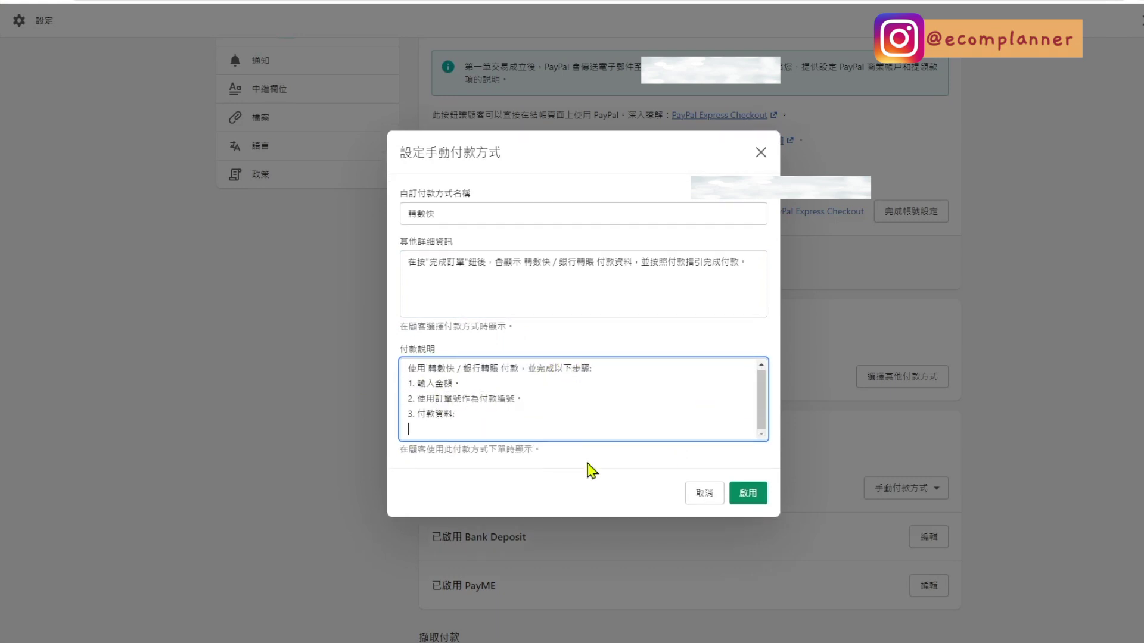
type("BOC 123 123456")
left_click(749, 494)
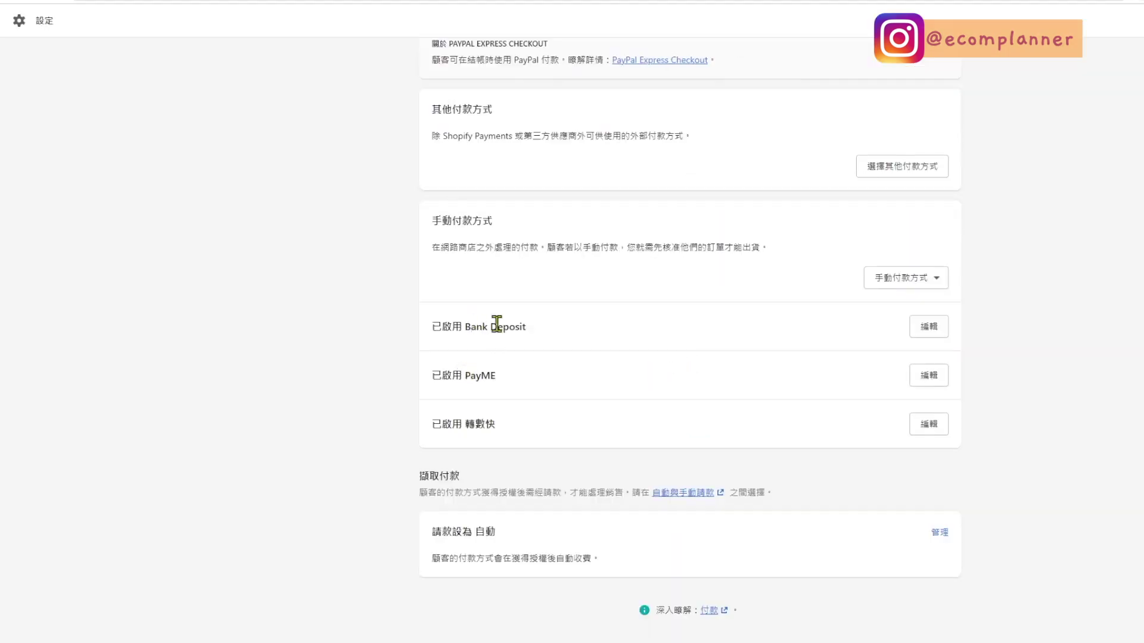
Step: Check the Bank Deposit payment method and examine the checkout settings, from customer accounts through order processing to checkout language
left_click(945, 327)
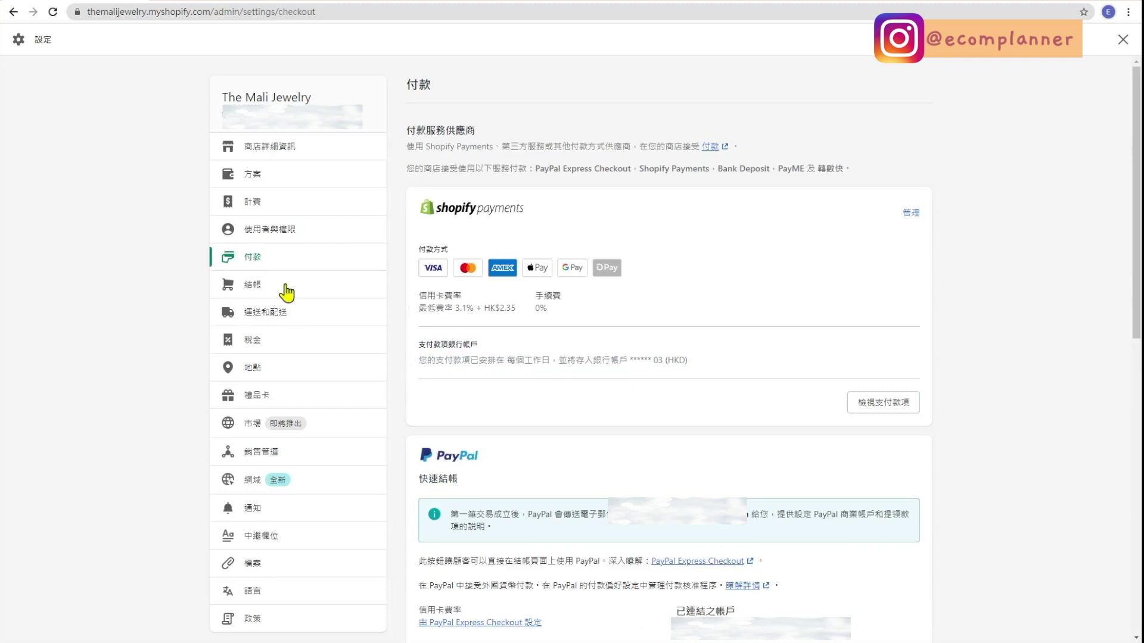
left_click(286, 288)
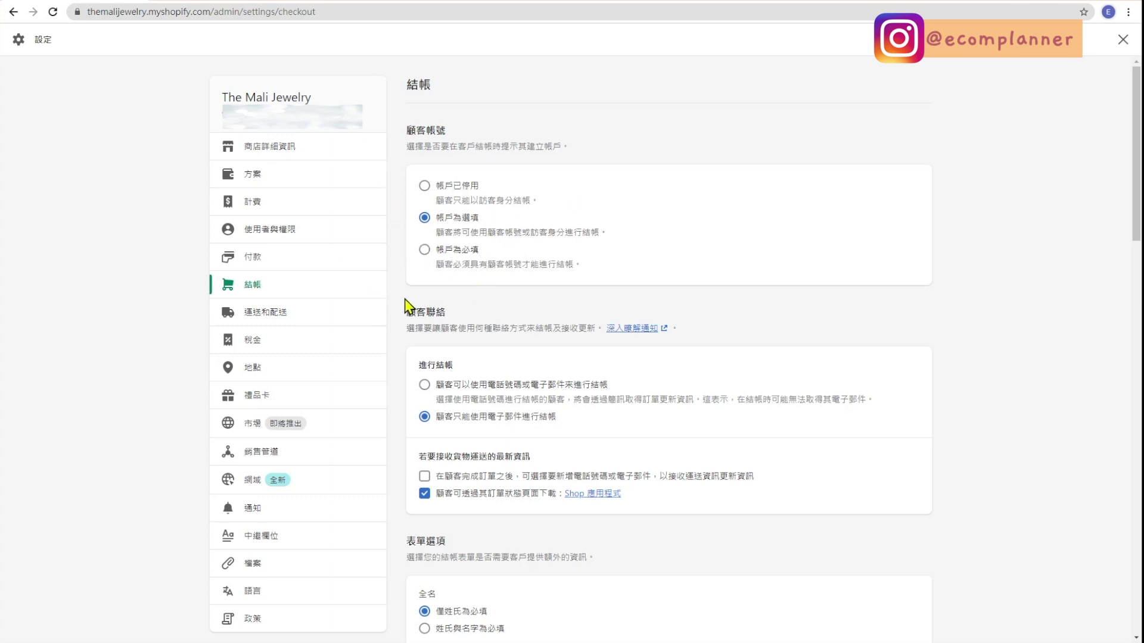
scroll(442, 309, "down", 2)
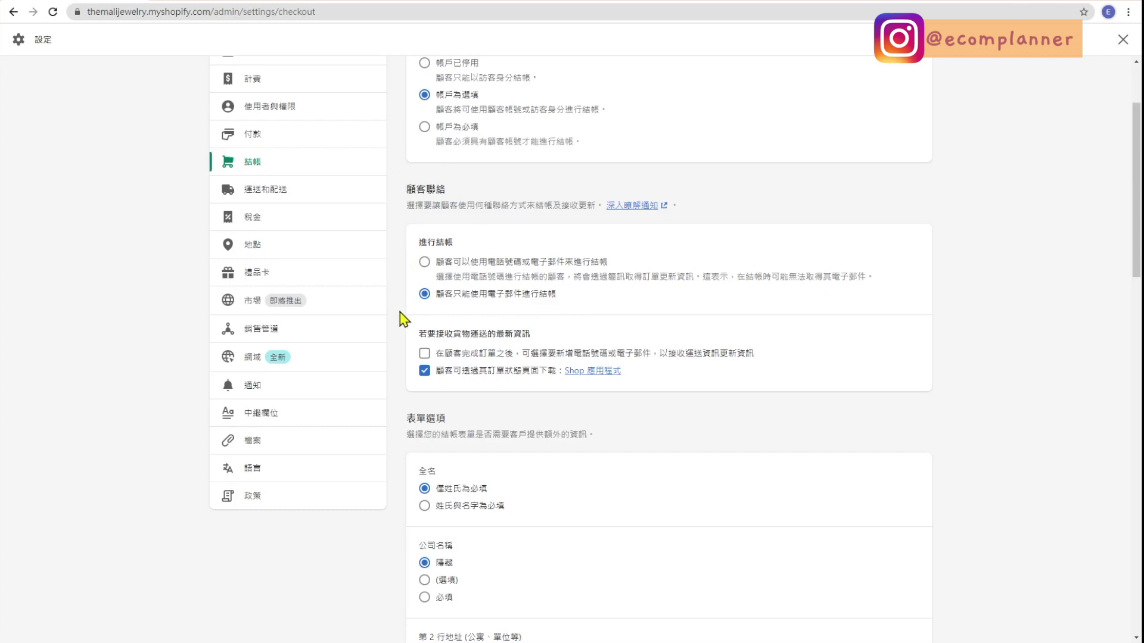
scroll(511, 176, "down", 2)
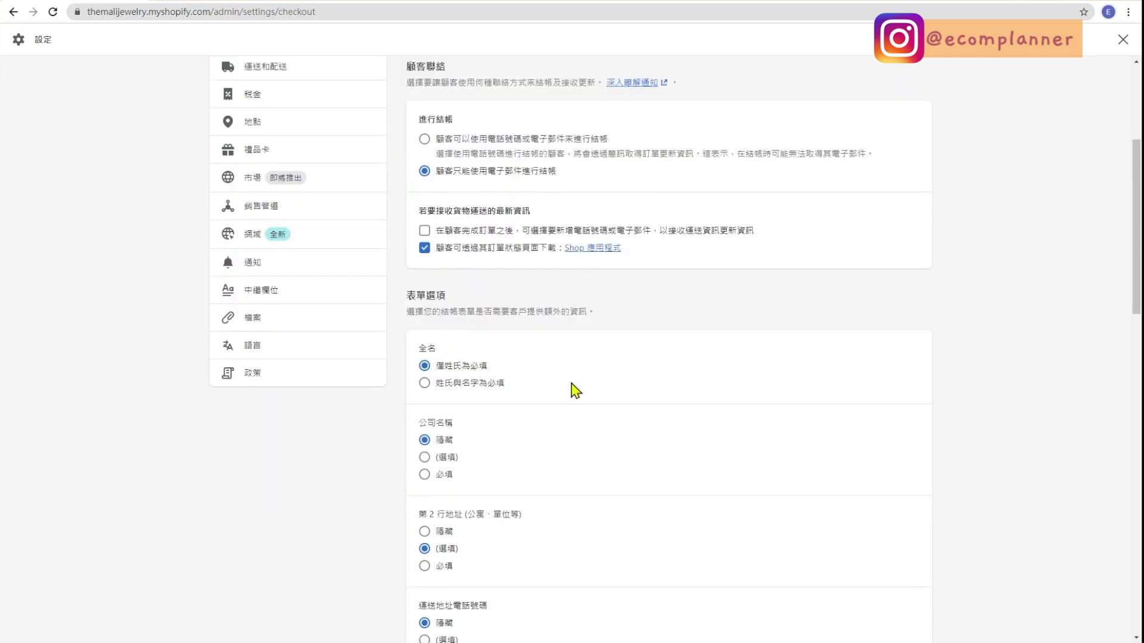
scroll(590, 388, "down", 4)
scroll(462, 439, "down", 6)
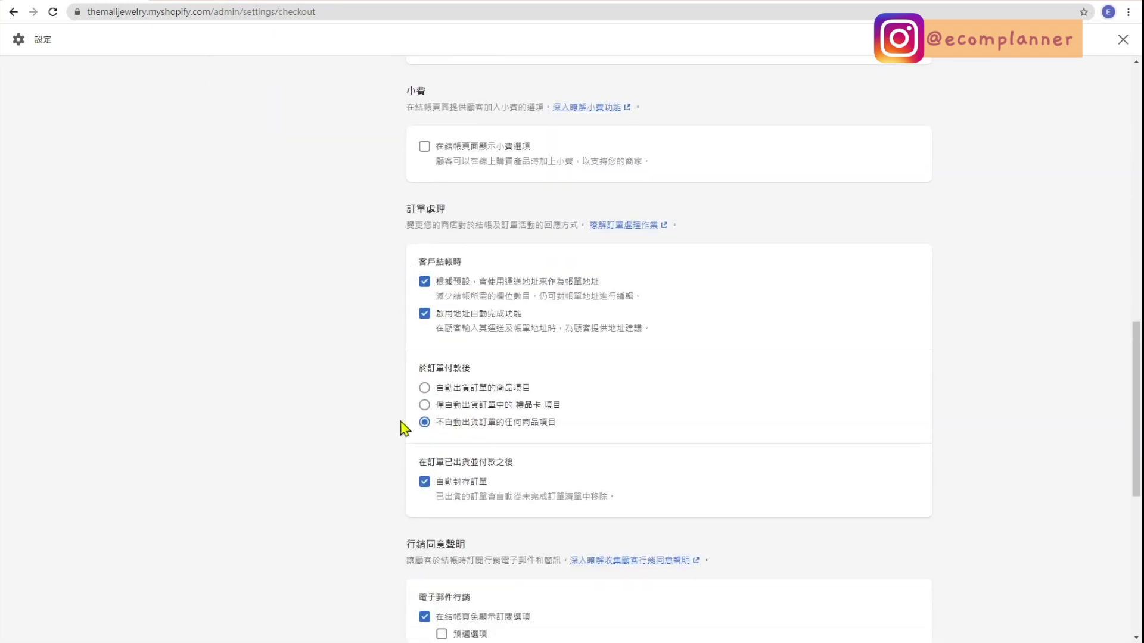
scroll(402, 438, "down", 3)
scroll(407, 447, "down", 3)
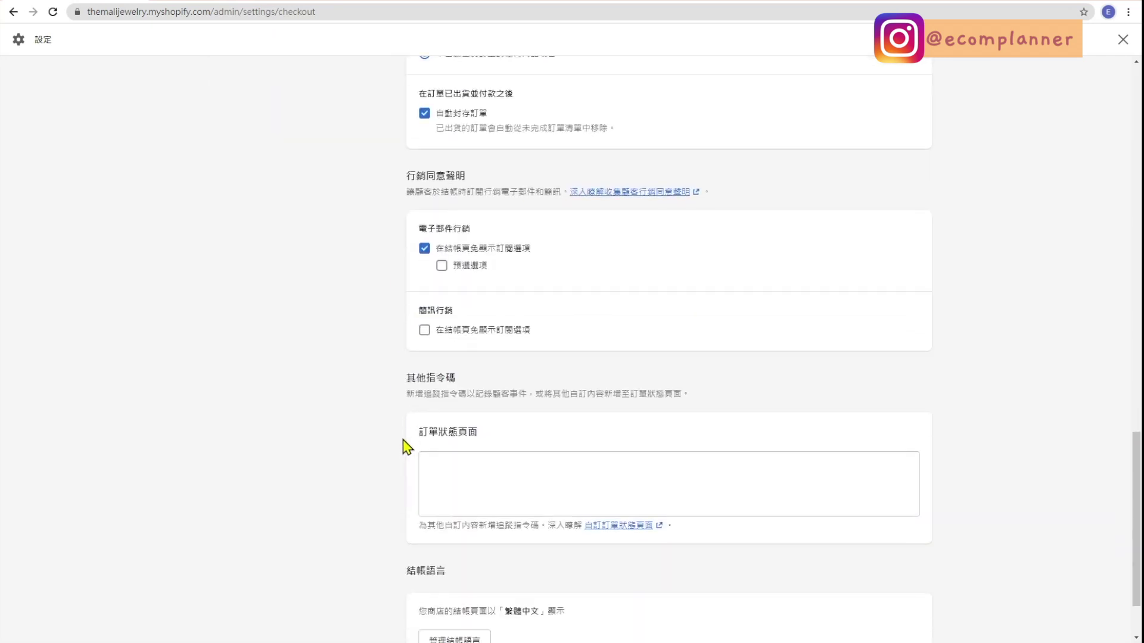
scroll(411, 357, "down", 2)
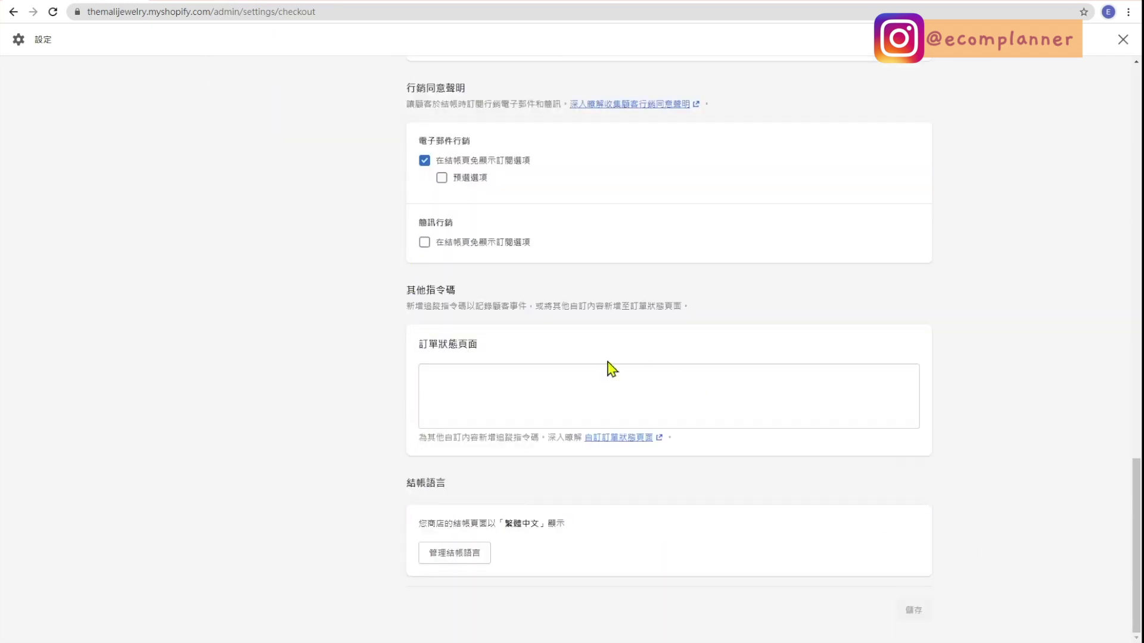
scroll(566, 362, "up", 11)
scroll(522, 357, "up", 10)
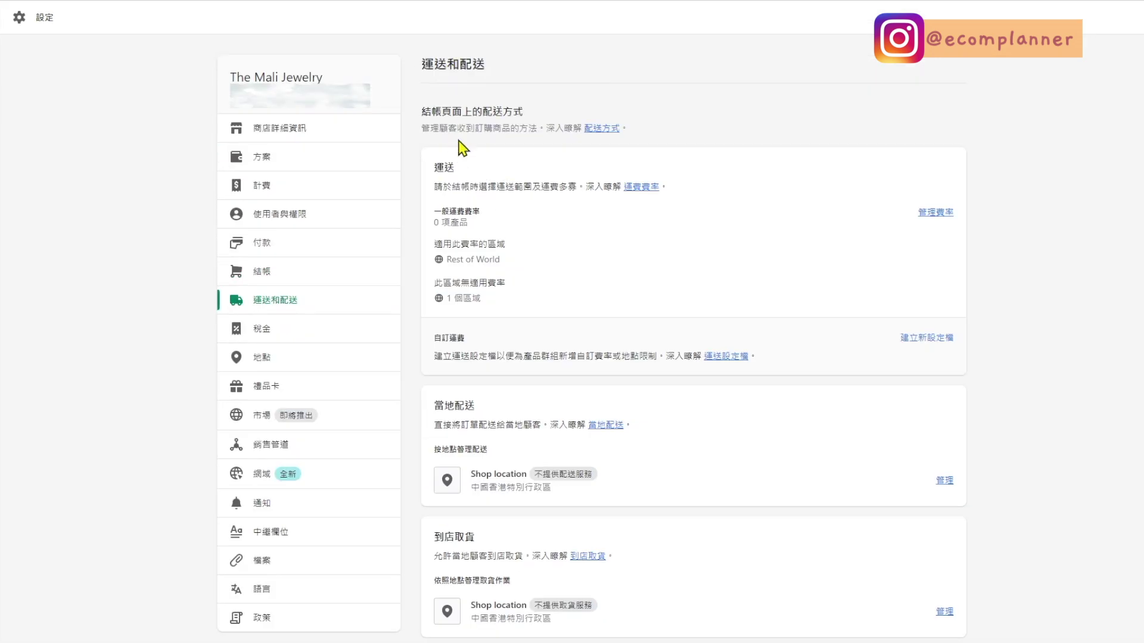
Step: Open the general profile's shipping rates and look at the country and region choices for creating a shipping zone
left_click(949, 214)
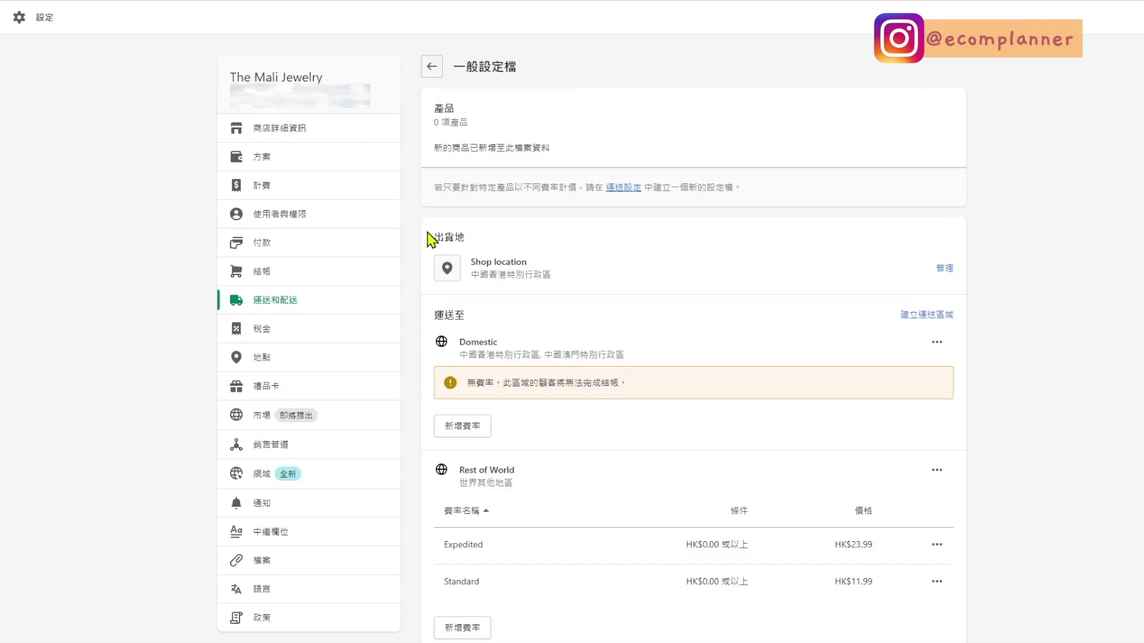
left_click(923, 320)
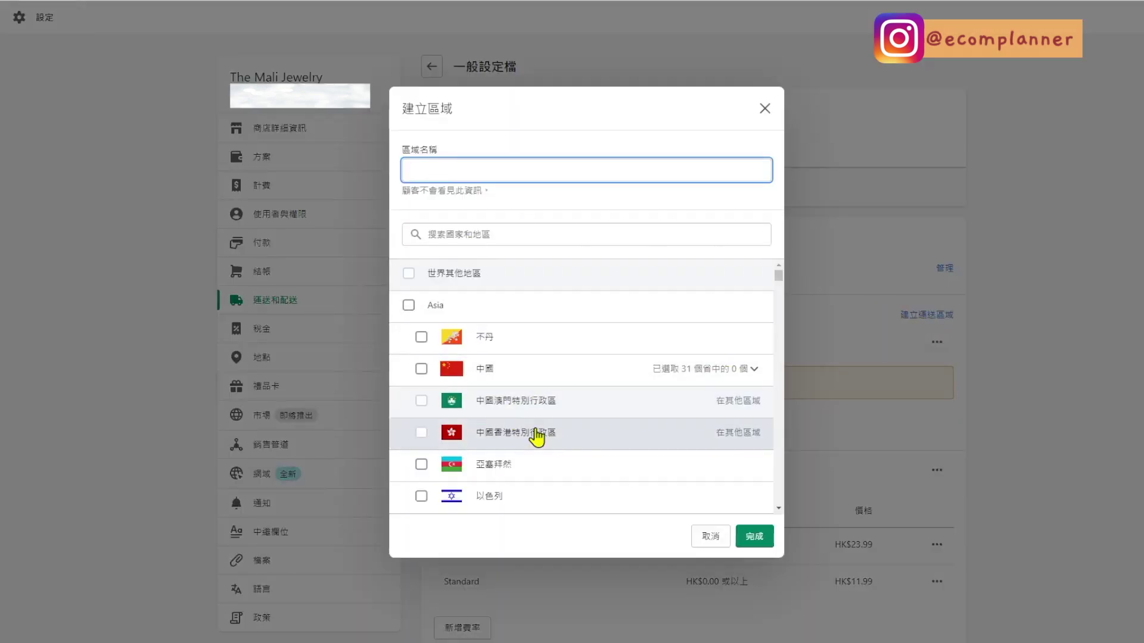
left_click(754, 545)
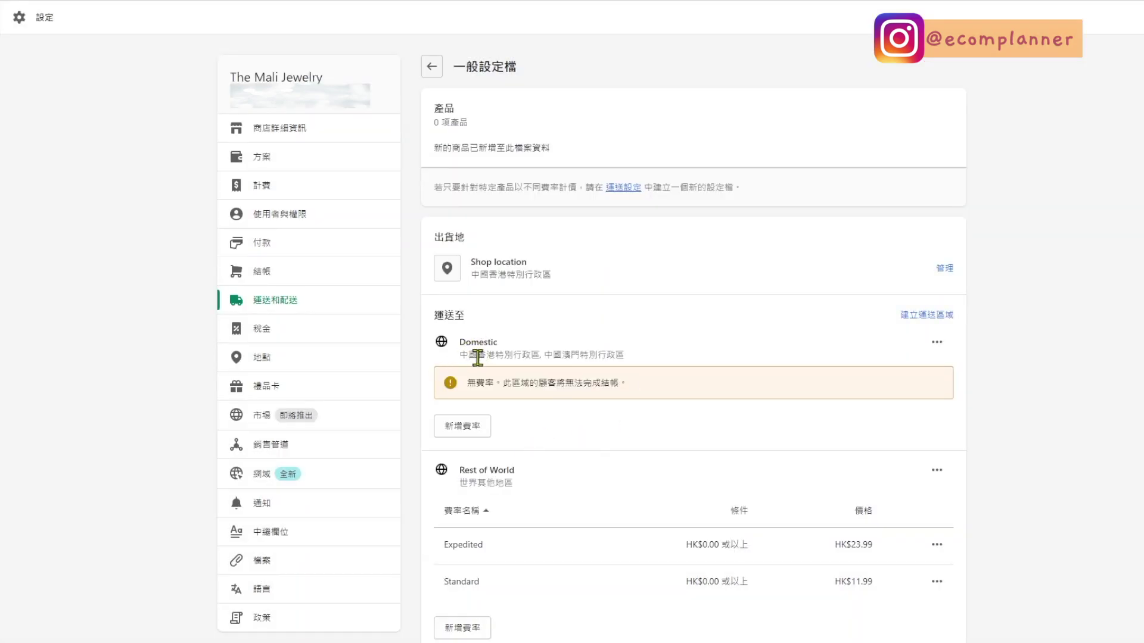
Step: Add a free rate named 免運 to the Domestic zone, conditioned on order price with a minimum of HK$300
left_click(471, 436)
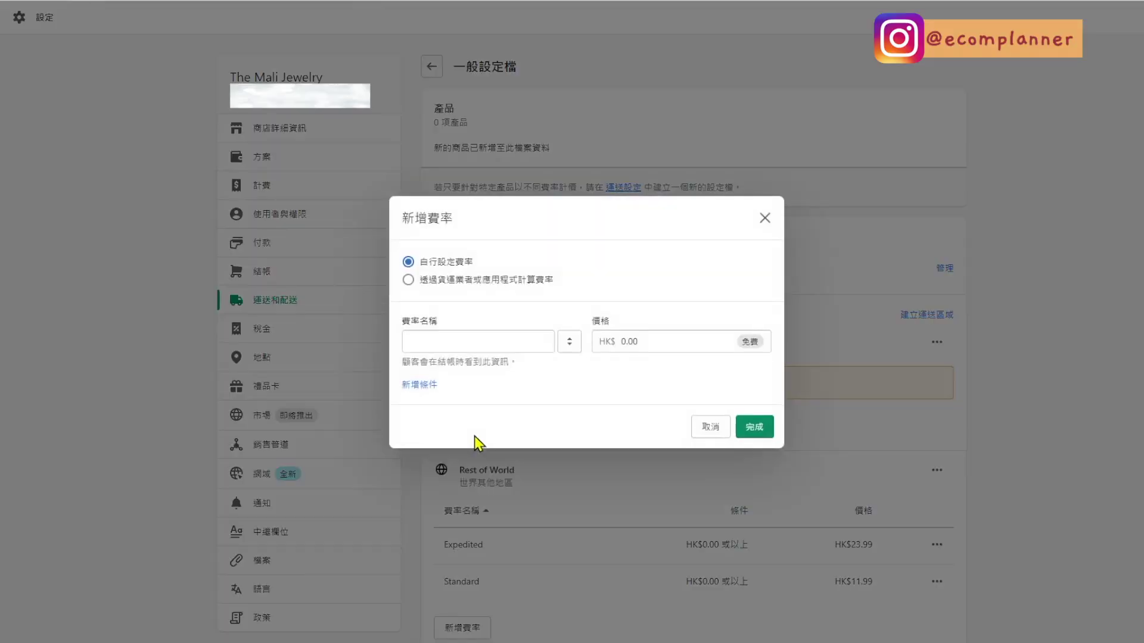
left_click(454, 352)
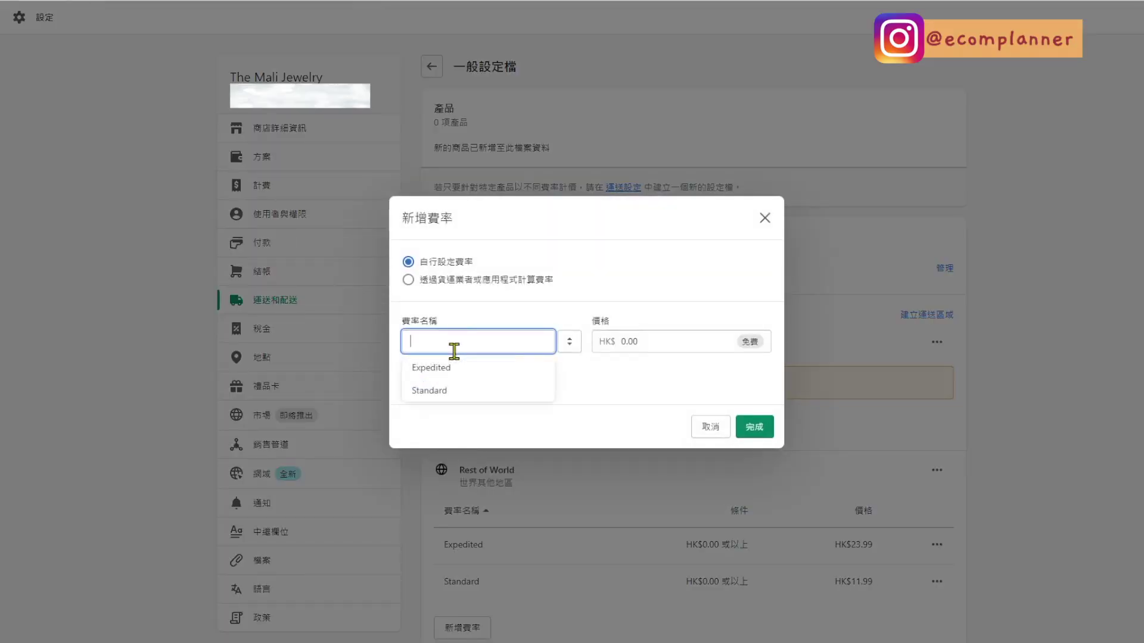
type("免運")
left_click(428, 384)
left_click(451, 384)
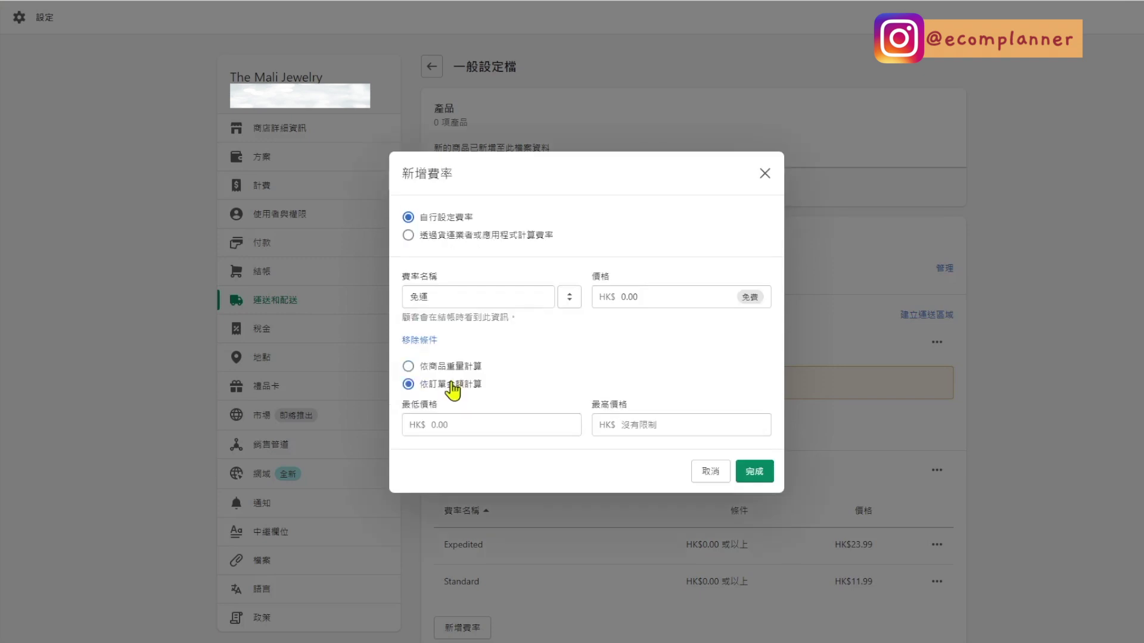
left_click(447, 426)
left_click(659, 421)
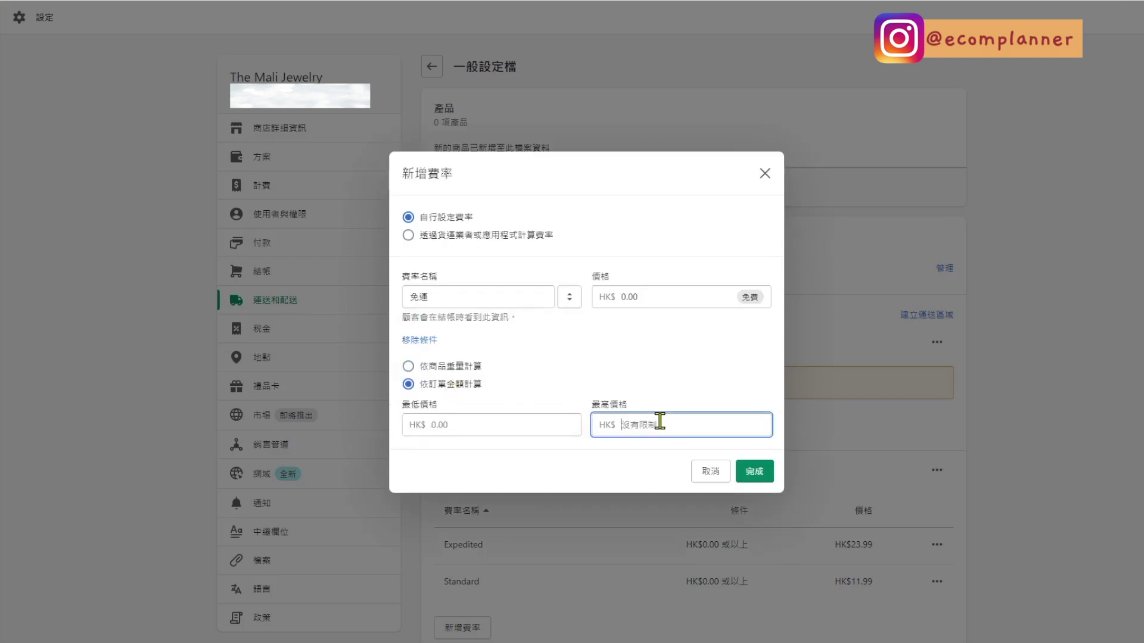
left_click(446, 424)
left_click(754, 471)
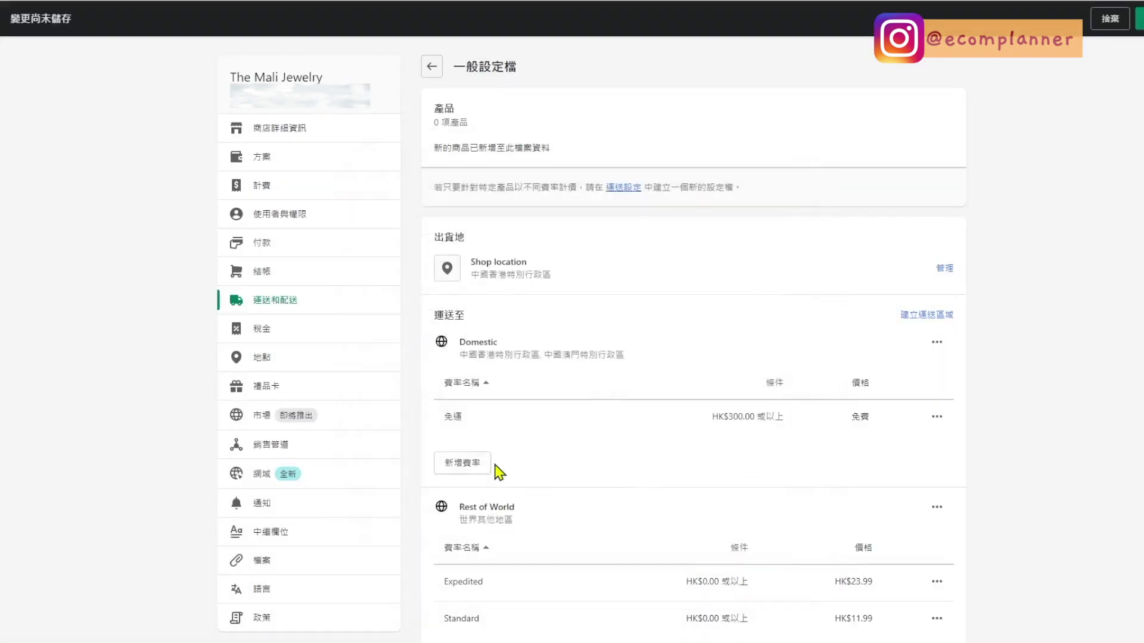
Step: Add a rate named 運費 priced at HK$30 to the Domestic zone, based on order price with a maximum of HK$299
left_click(472, 468)
left_click(467, 341)
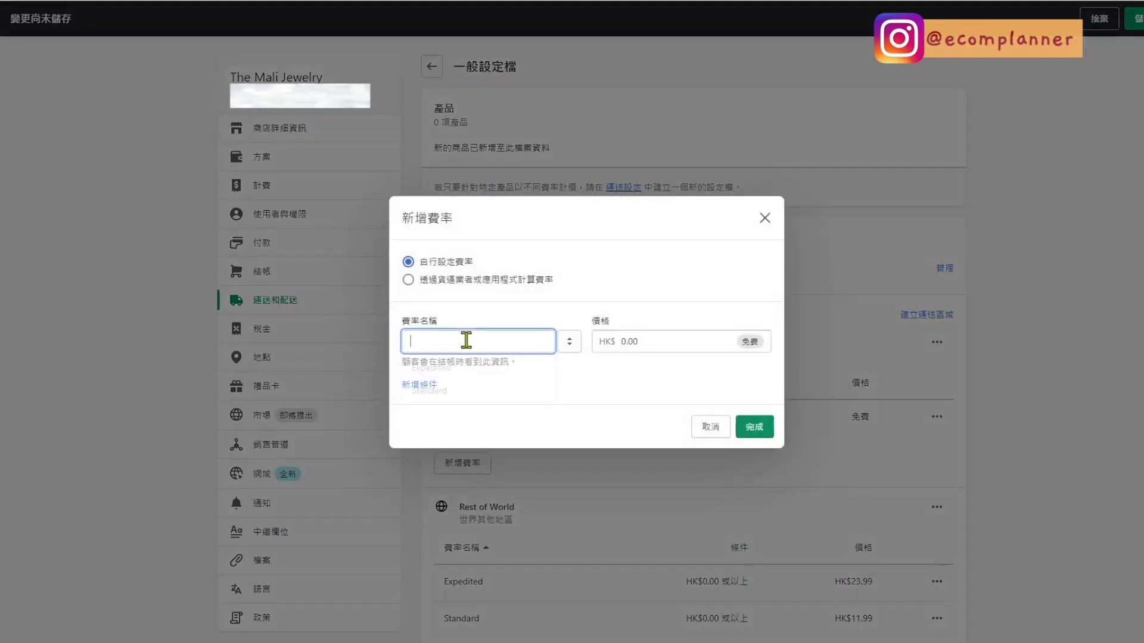
type("ㄏ")
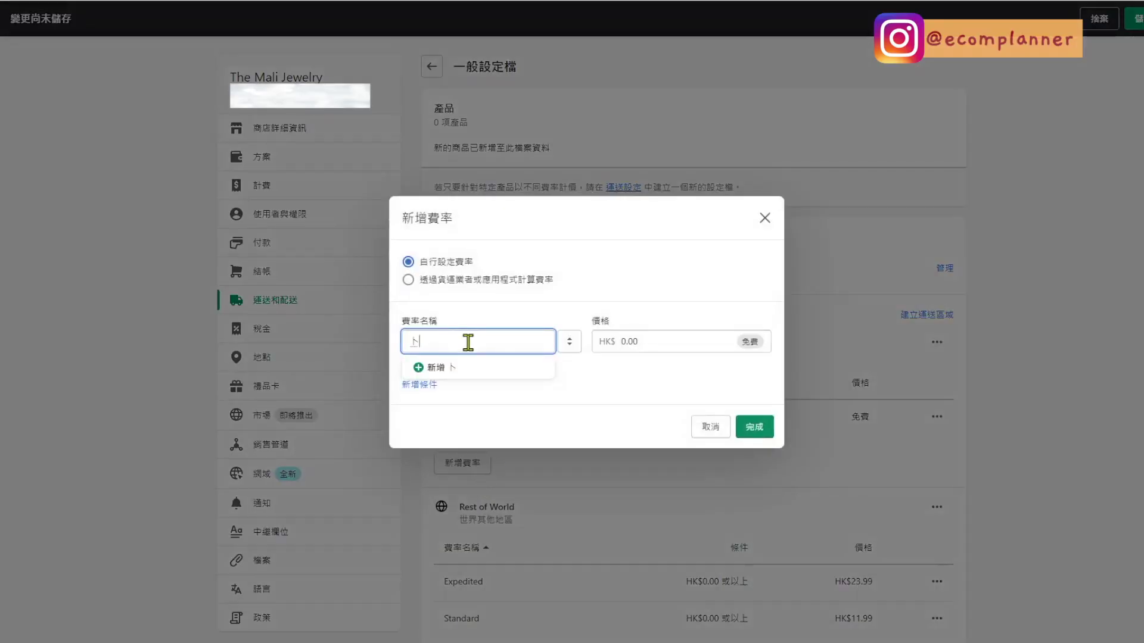
type("運費")
left_click(663, 333)
type("30")
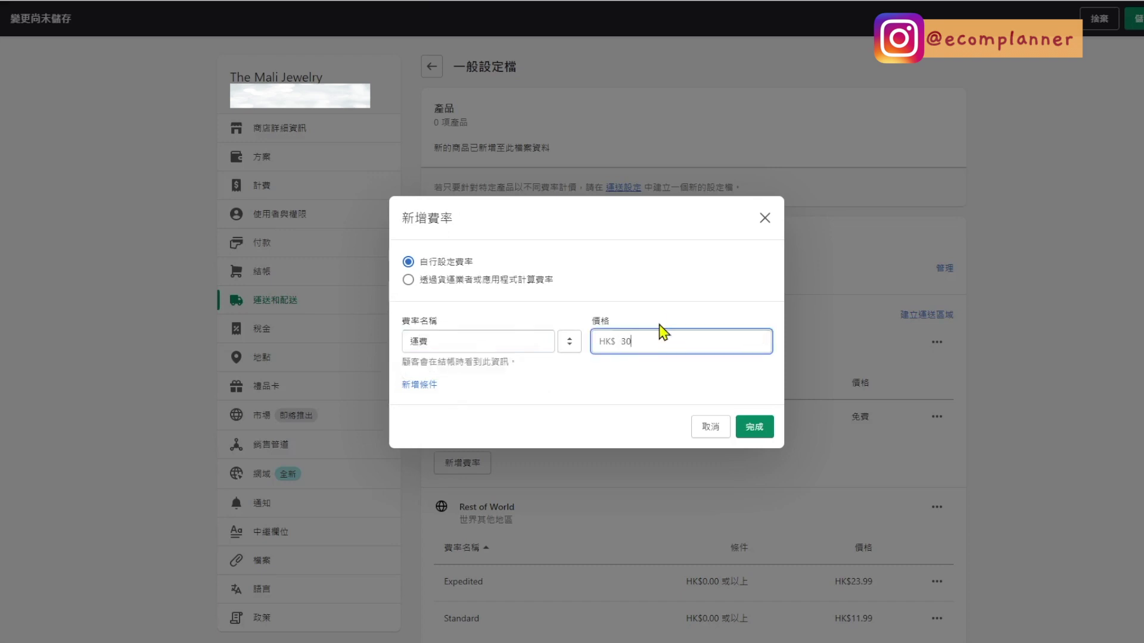
left_click(404, 387)
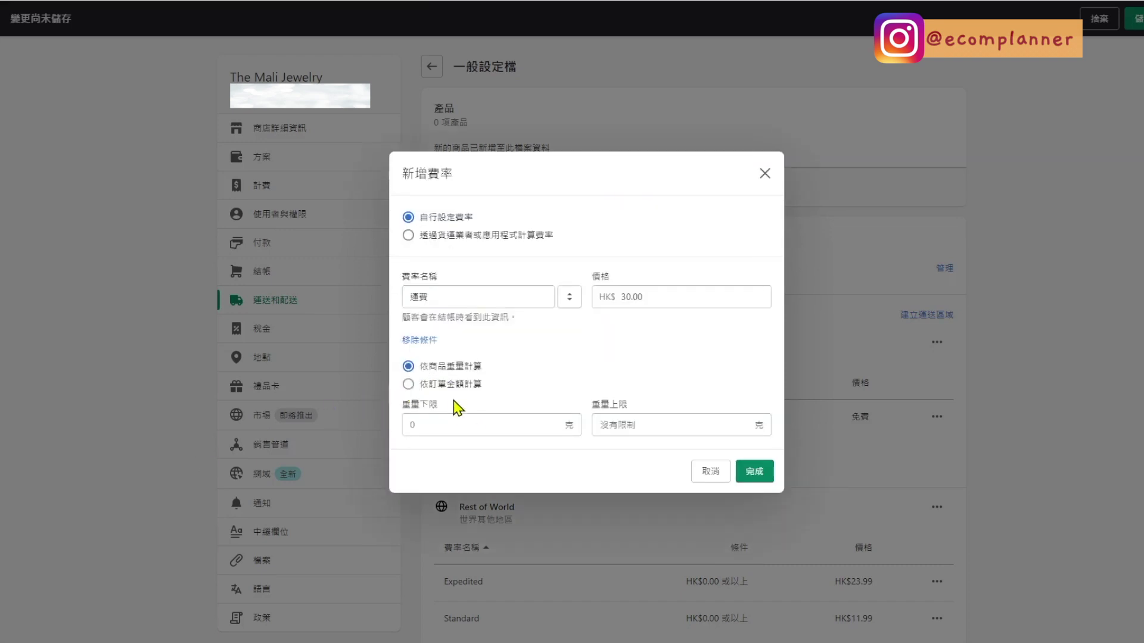
left_click(457, 386)
left_click(614, 423)
type("299")
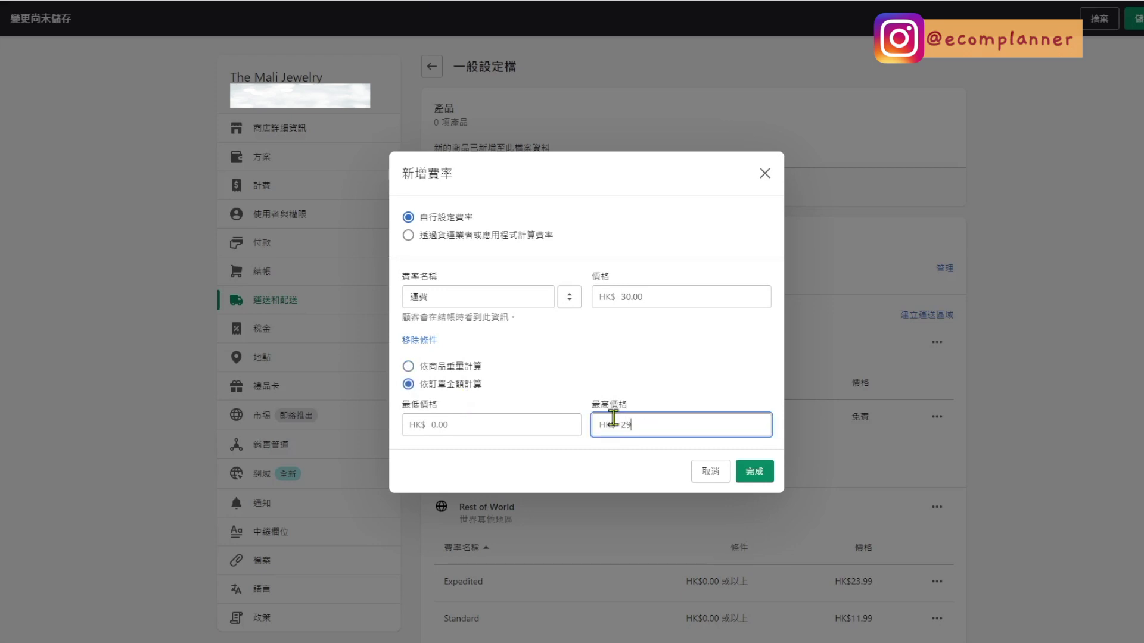
left_click(754, 471)
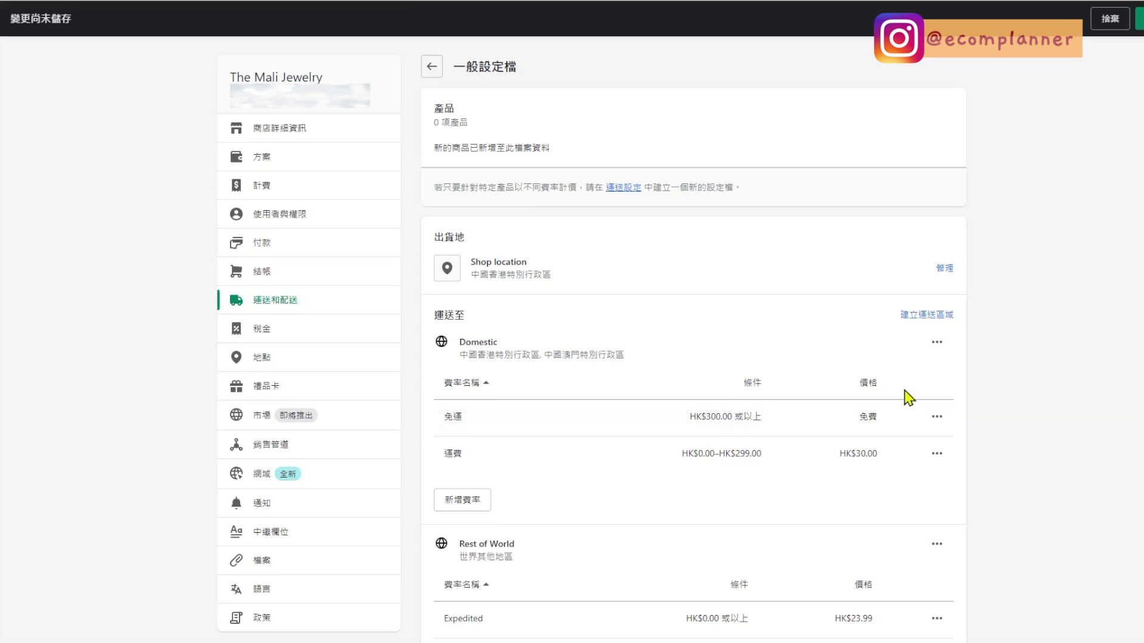
Step: Create a shipping zone named 台灣 that contains the region 台灣
scroll(494, 324, "down", 1)
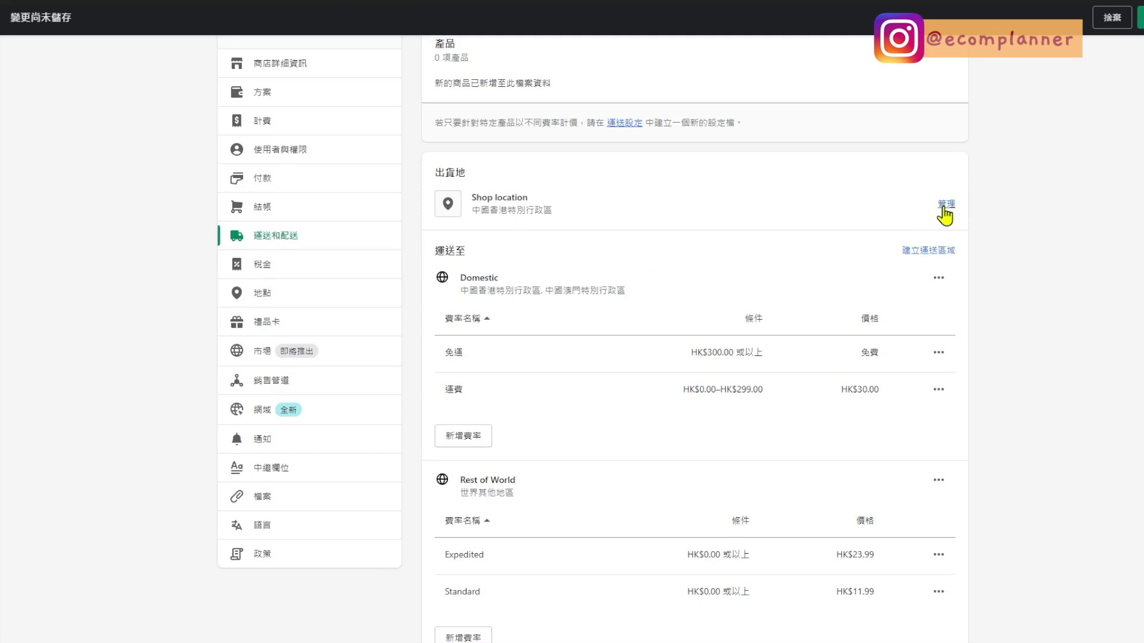
left_click(918, 253)
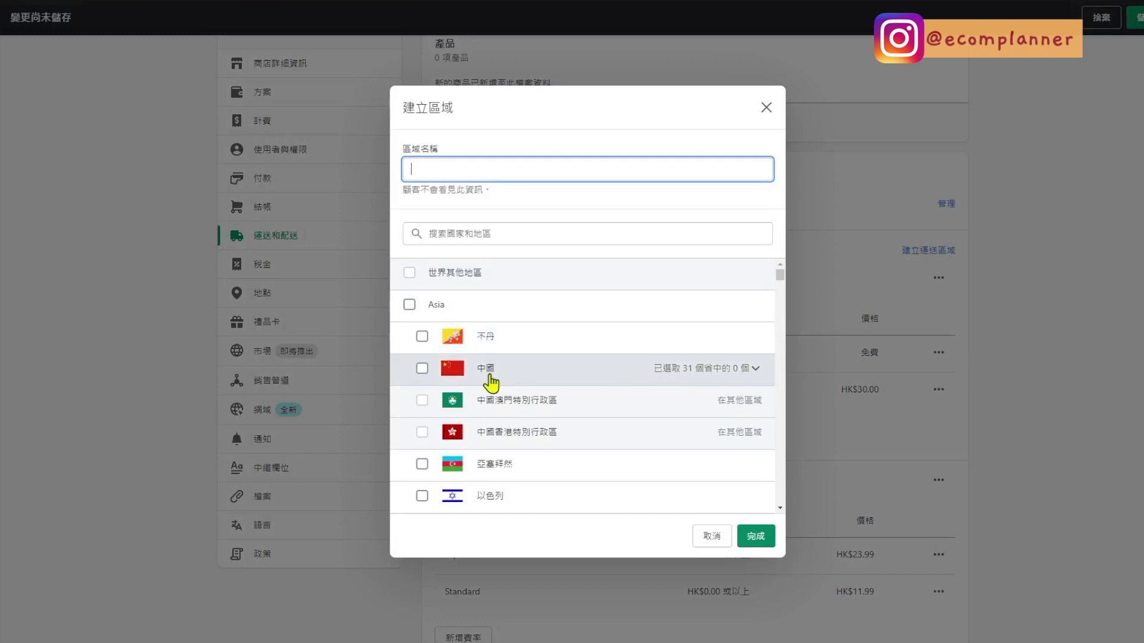
type("台灣")
left_click(462, 234)
type("台灣")
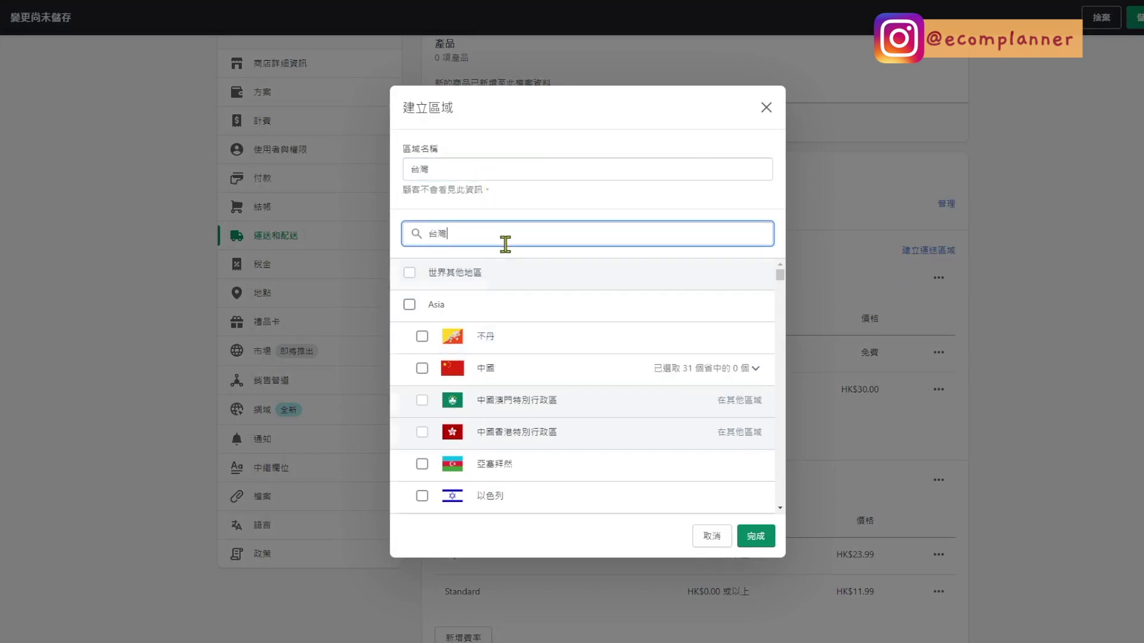
left_click(410, 272)
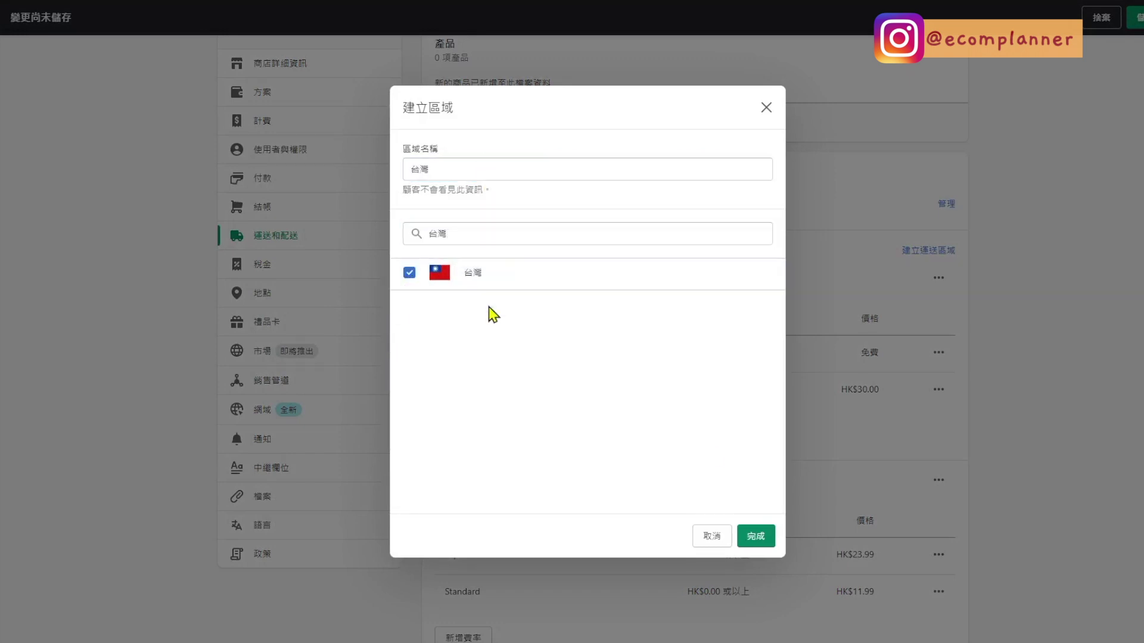
left_click(745, 535)
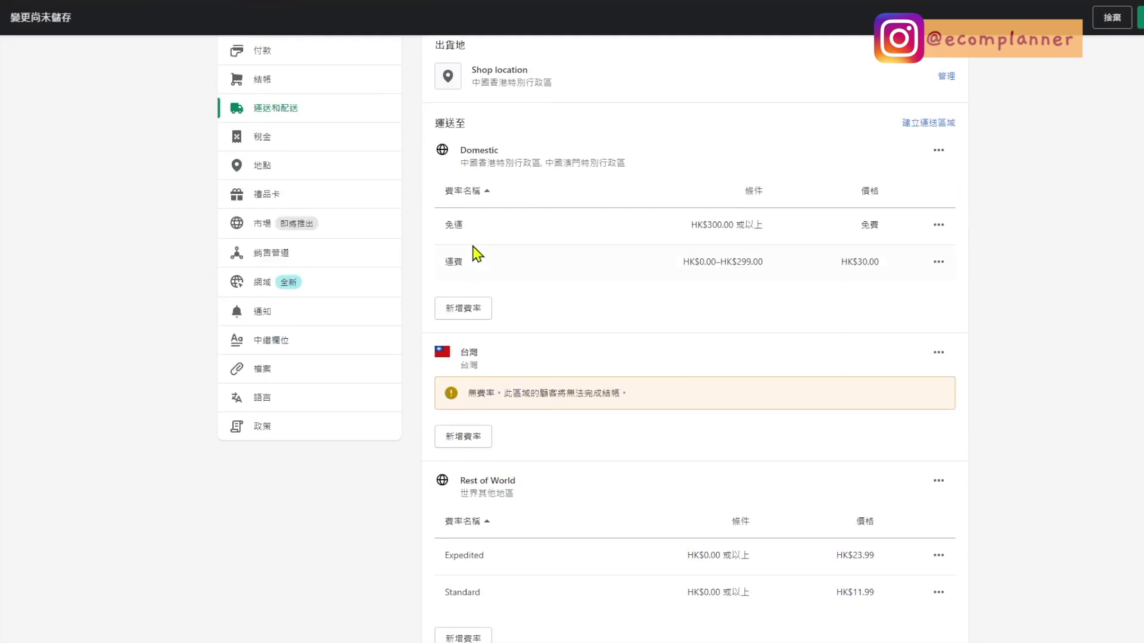
Step: Add a free rate named 免運 to the 台灣 zone, conditioned on order price with a minimum of HK$600
left_click(480, 428)
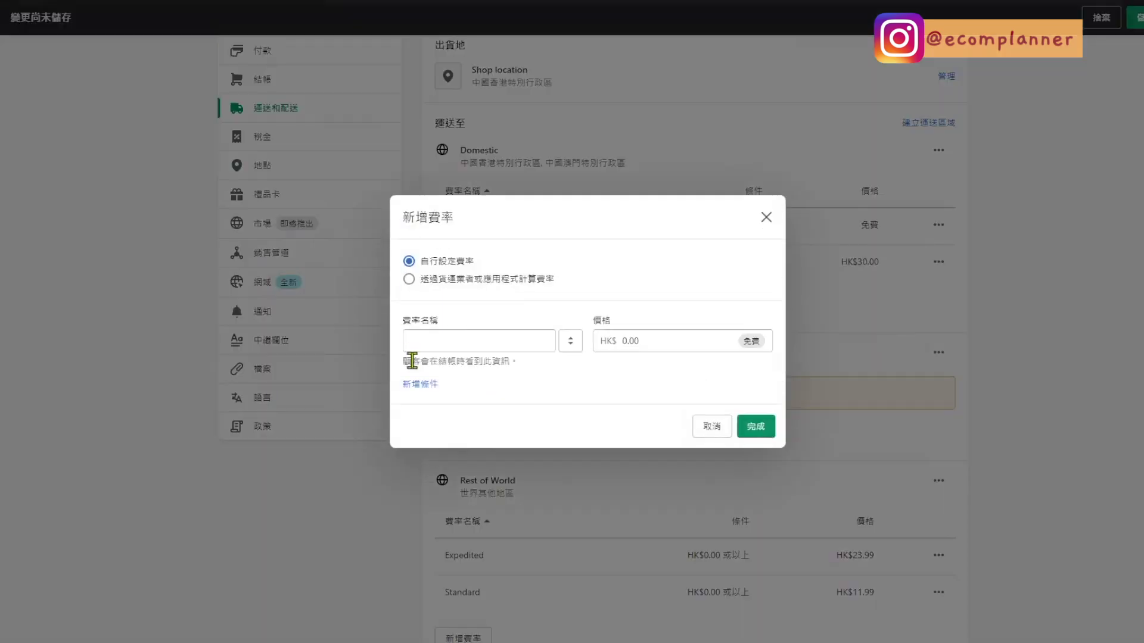
type("弓日")
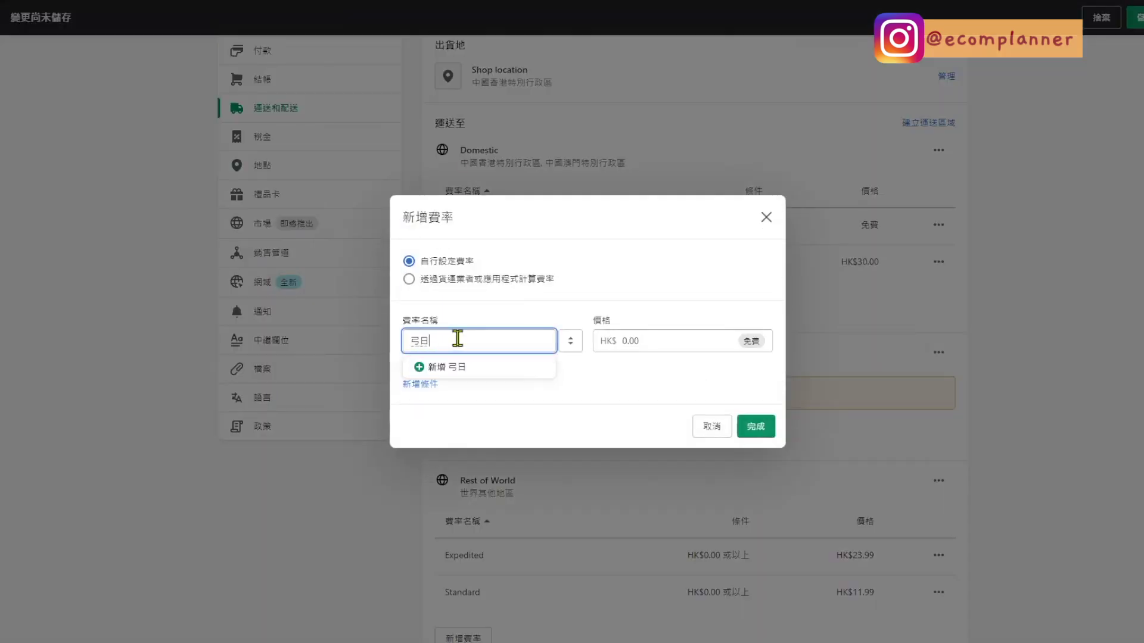
type("免運")
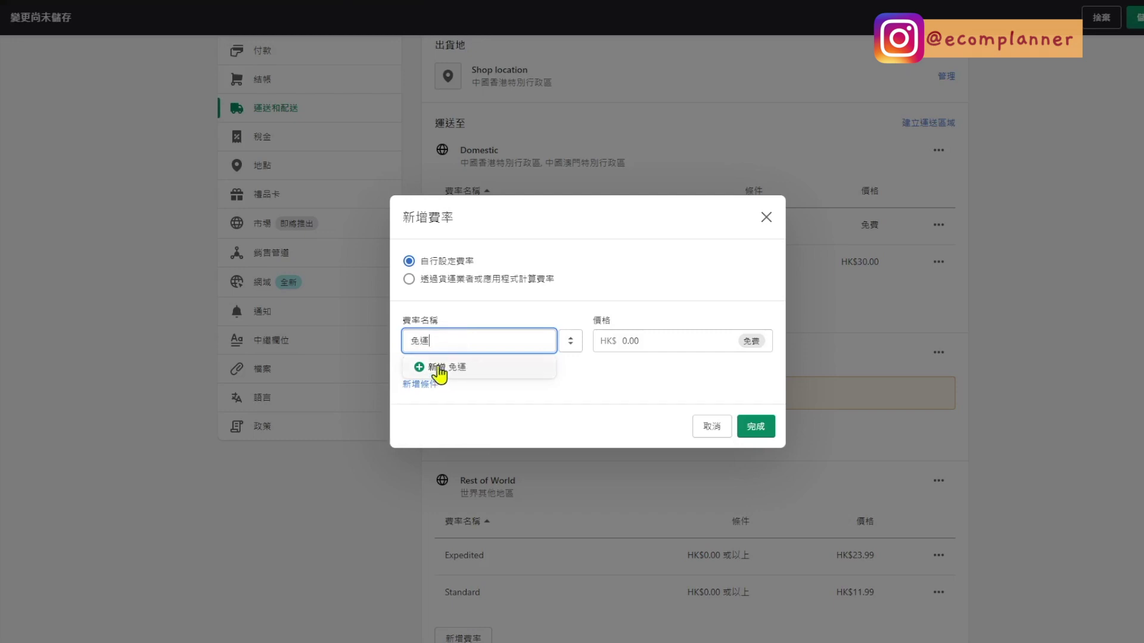
left_click(438, 368)
left_click(632, 349)
left_click(421, 385)
left_click(443, 385)
left_click(483, 426)
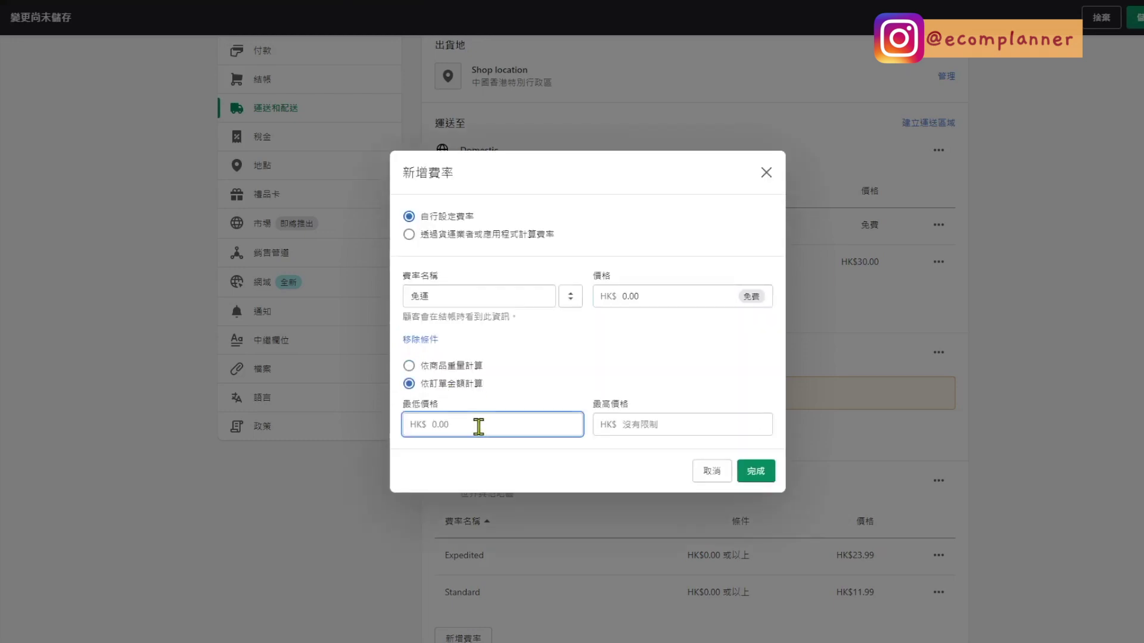
left_click(756, 471)
Step: Add a rate named 運費 priced at HK$45 to the 台灣 zone, based on order price with a maximum of HK$599
left_click(463, 474)
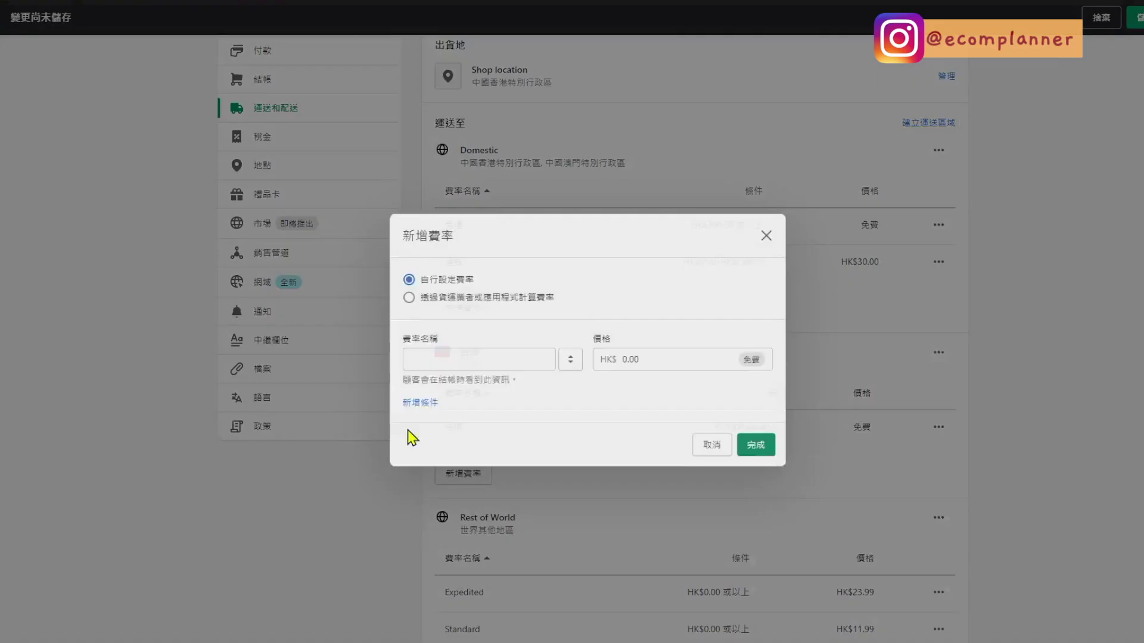
left_click(444, 340)
type("卜月十十")
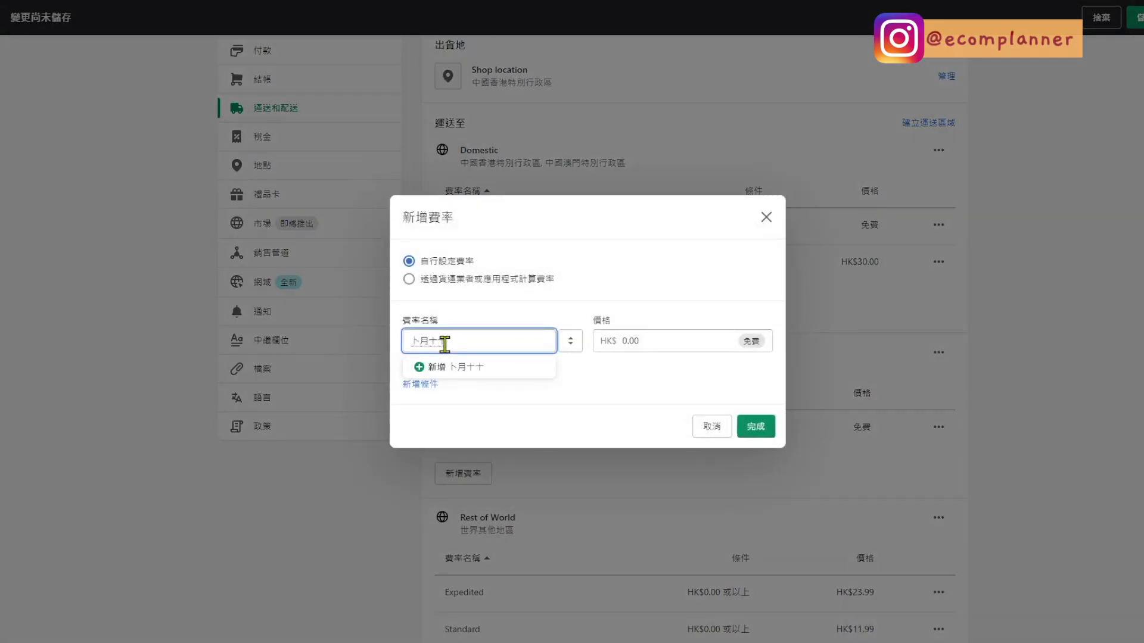
type("運費")
left_click(619, 341)
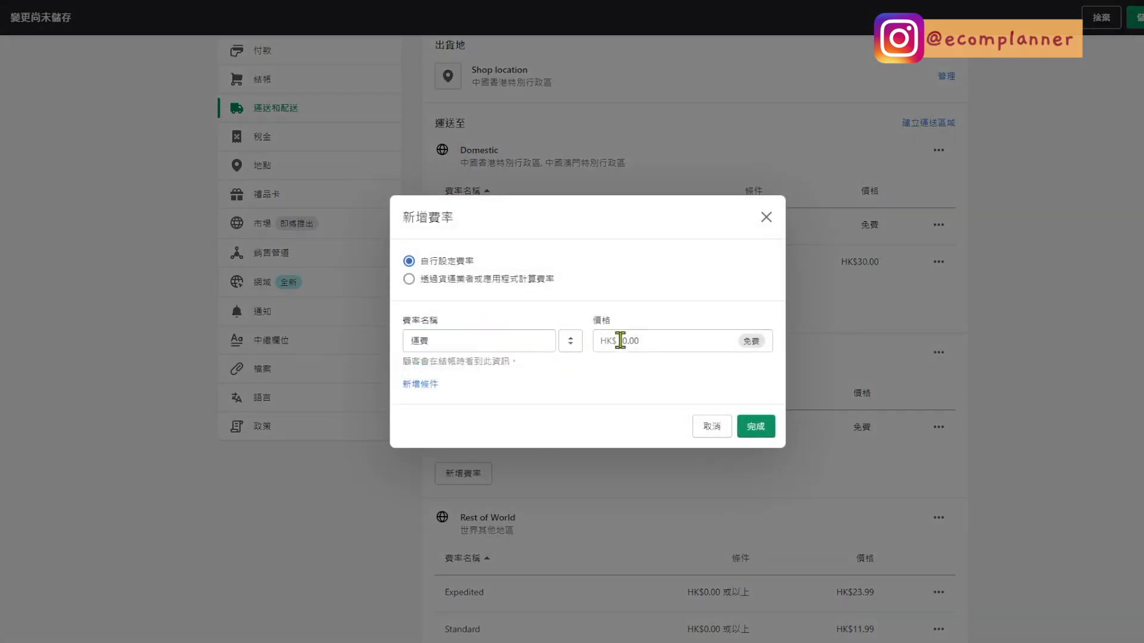
type("45")
left_click(420, 384)
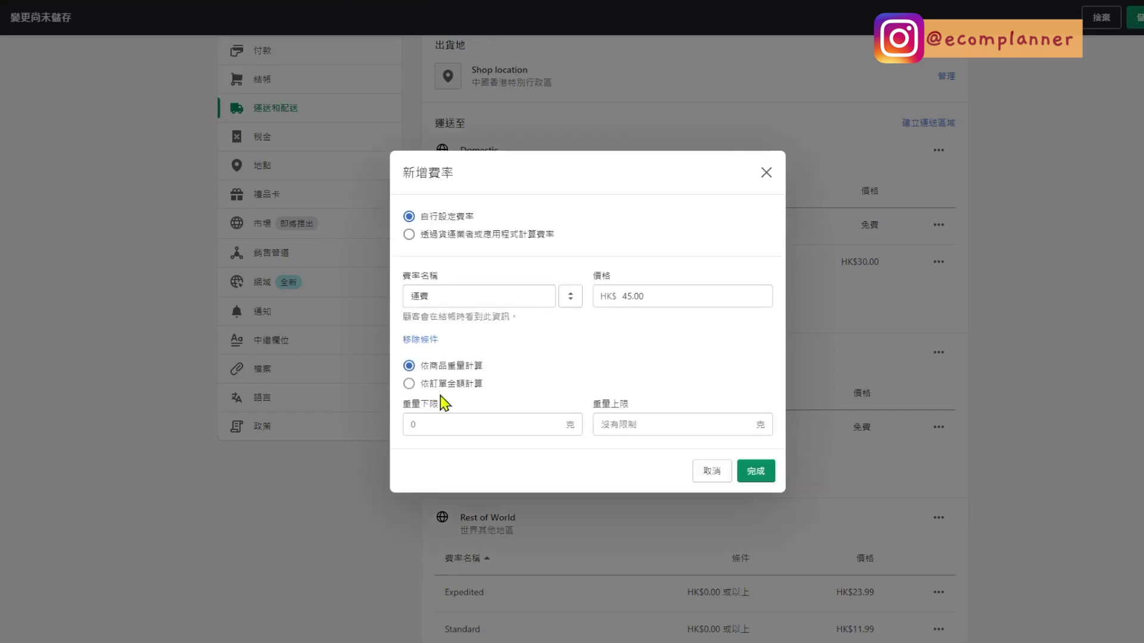
left_click(445, 390)
left_click(684, 421)
type("599")
left_click(756, 471)
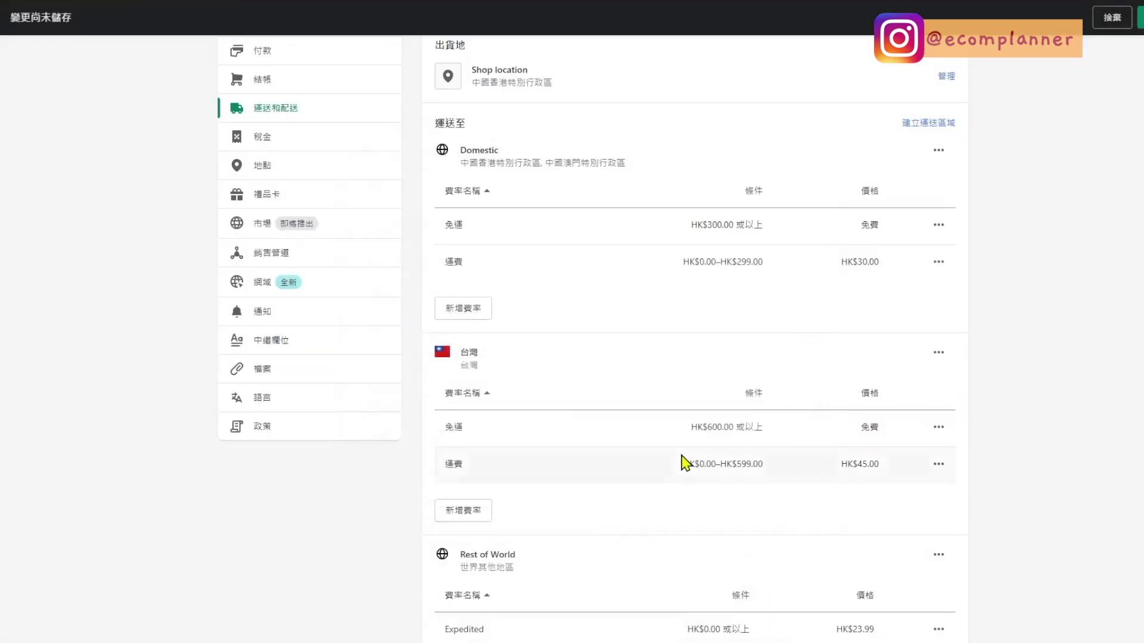
Step: Delete the Rest of World shipping zone and save the general shipping profile
scroll(526, 517, "down", 2)
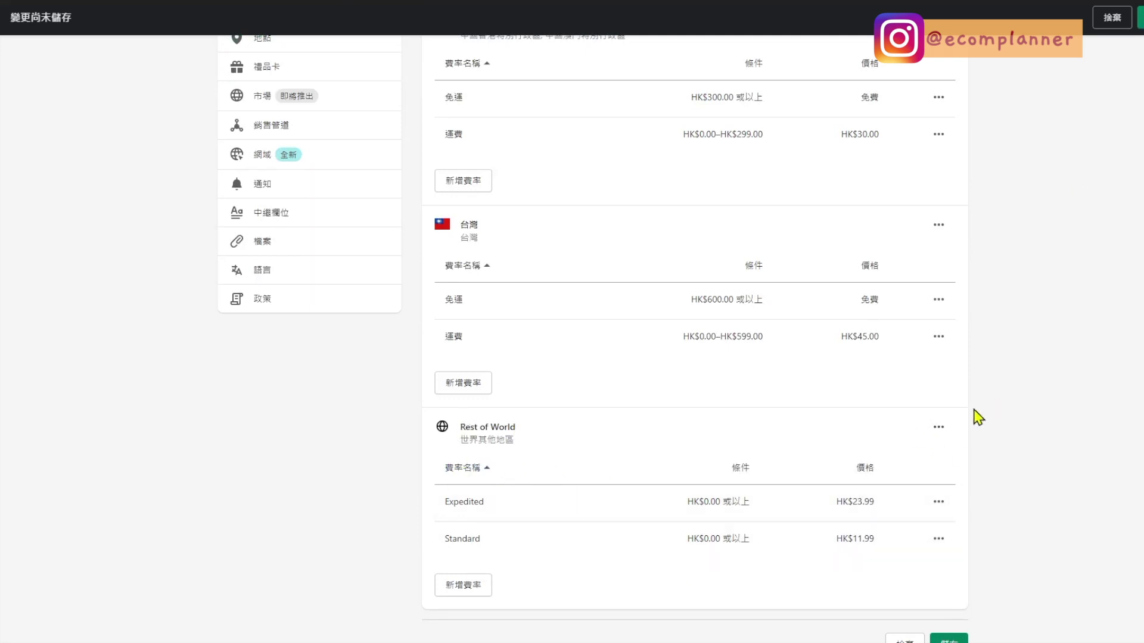
left_click(938, 429)
left_click(911, 500)
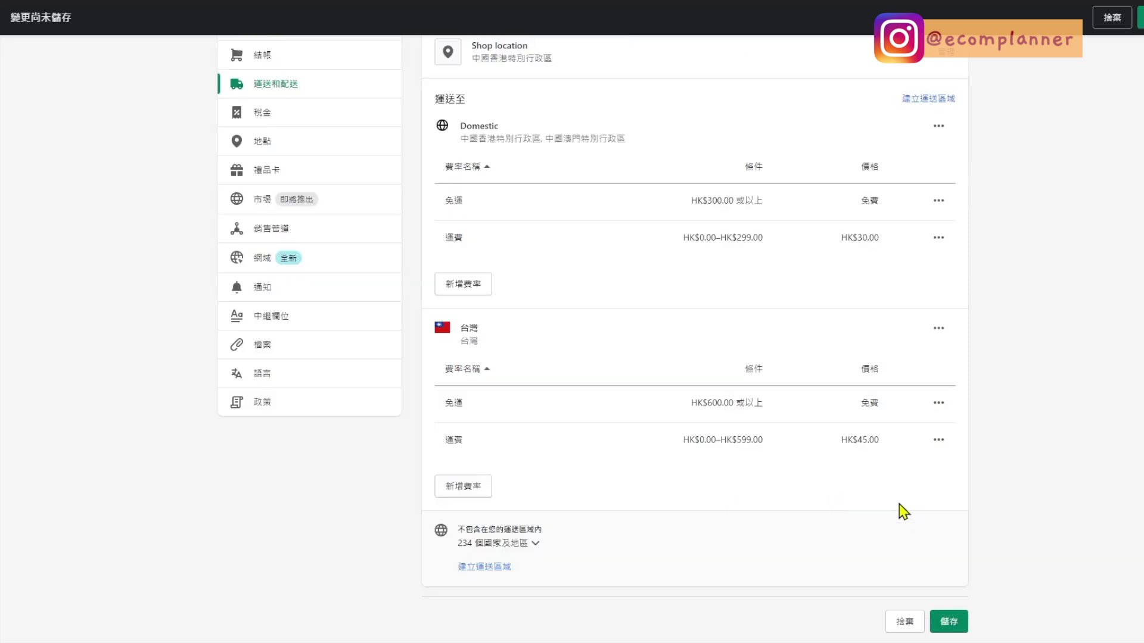
left_click(950, 623)
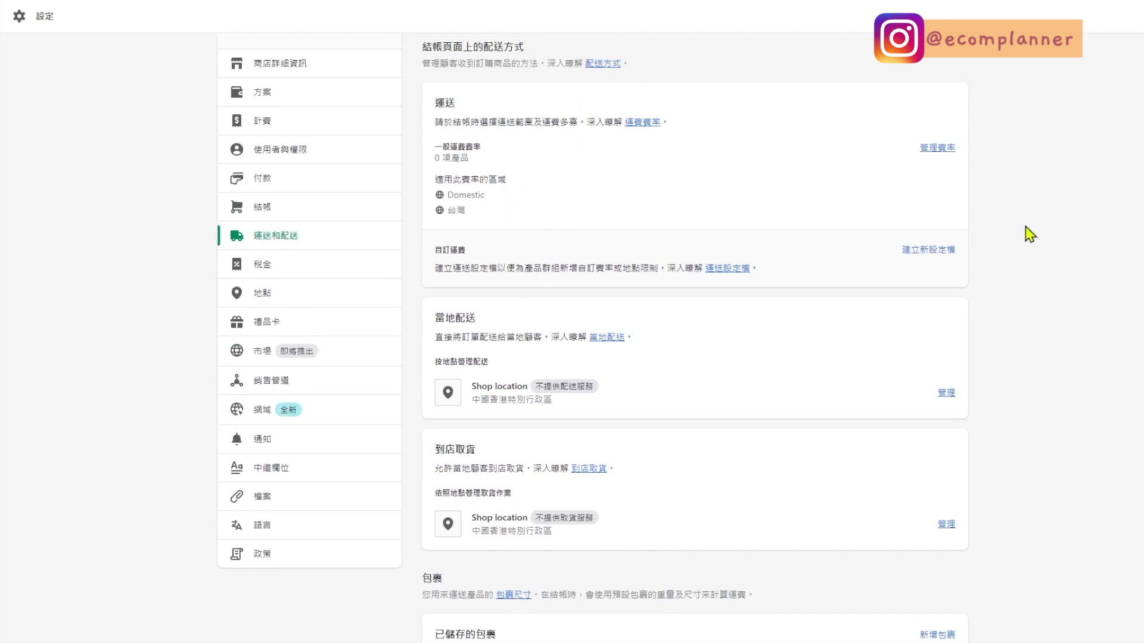
Step: Look at the custom shipping profile form and its product selection, then review the pickup, package and packing slip settings
left_click(943, 250)
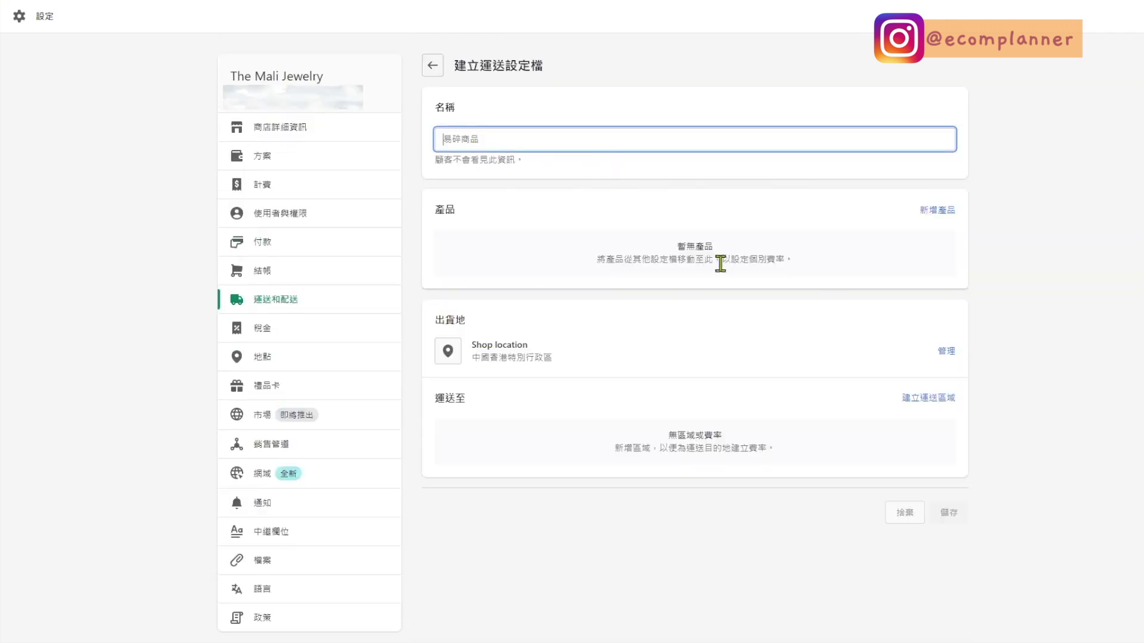
left_click(947, 213)
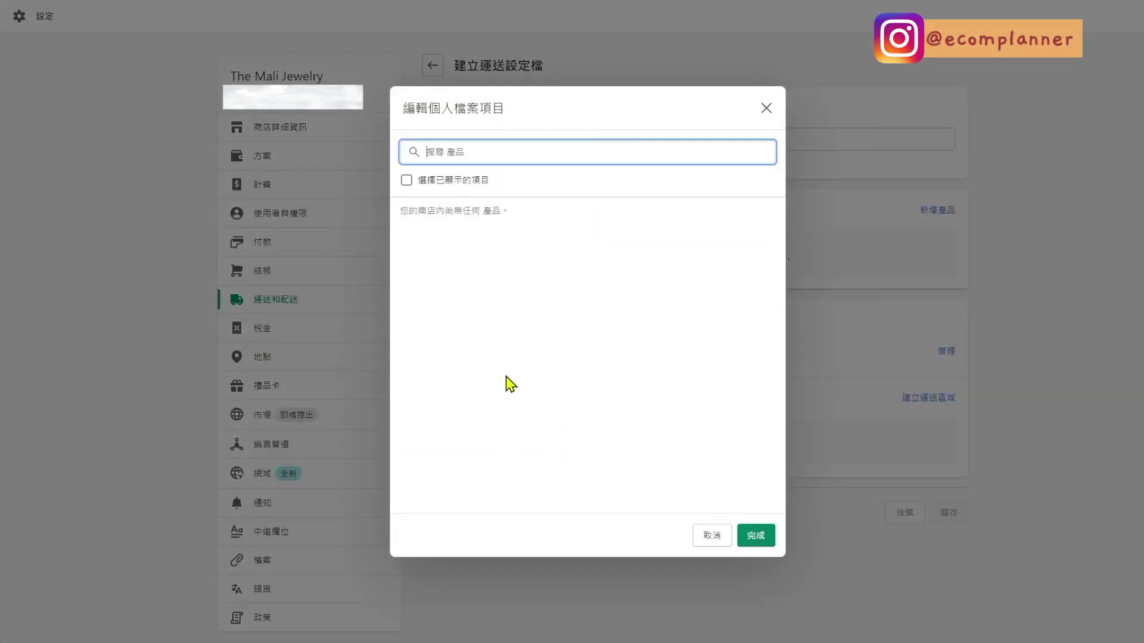
left_click(767, 111)
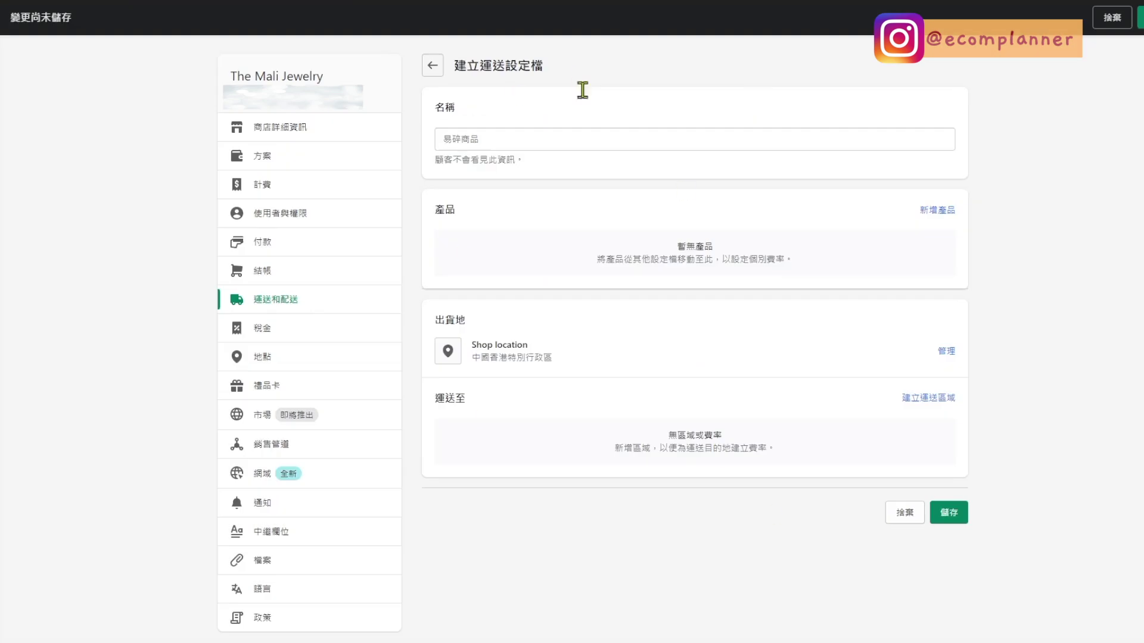
scroll(602, 197, "down", 7)
scroll(613, 347, "down", 3)
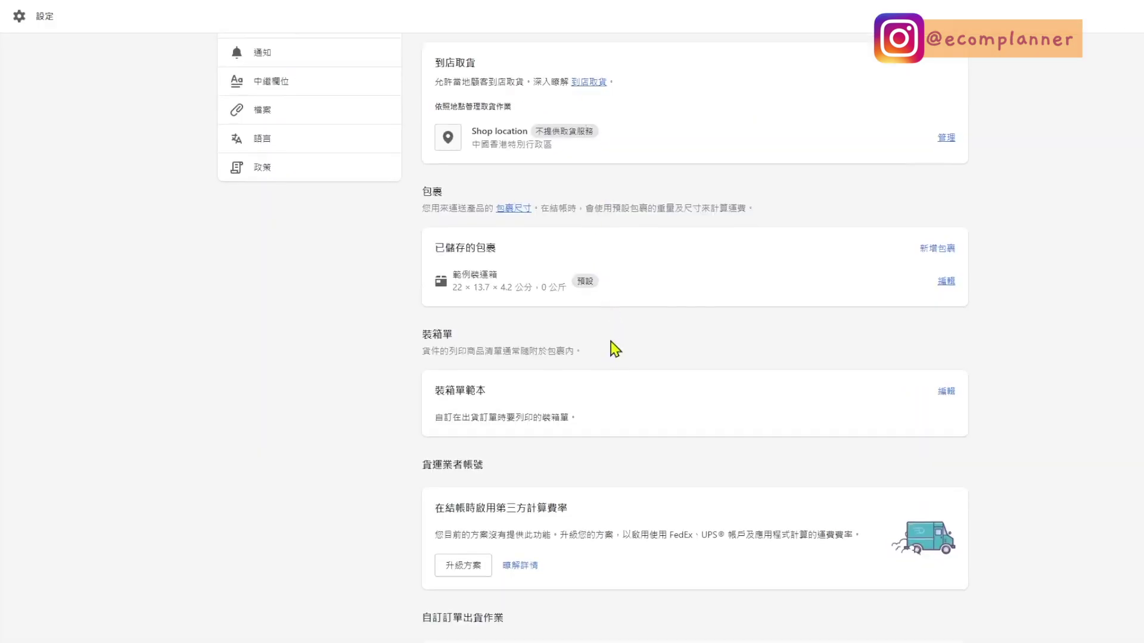
scroll(616, 465, "up", 10)
Step: Review the tax regions, the store locations and the gift card expiration settings
left_click(321, 337)
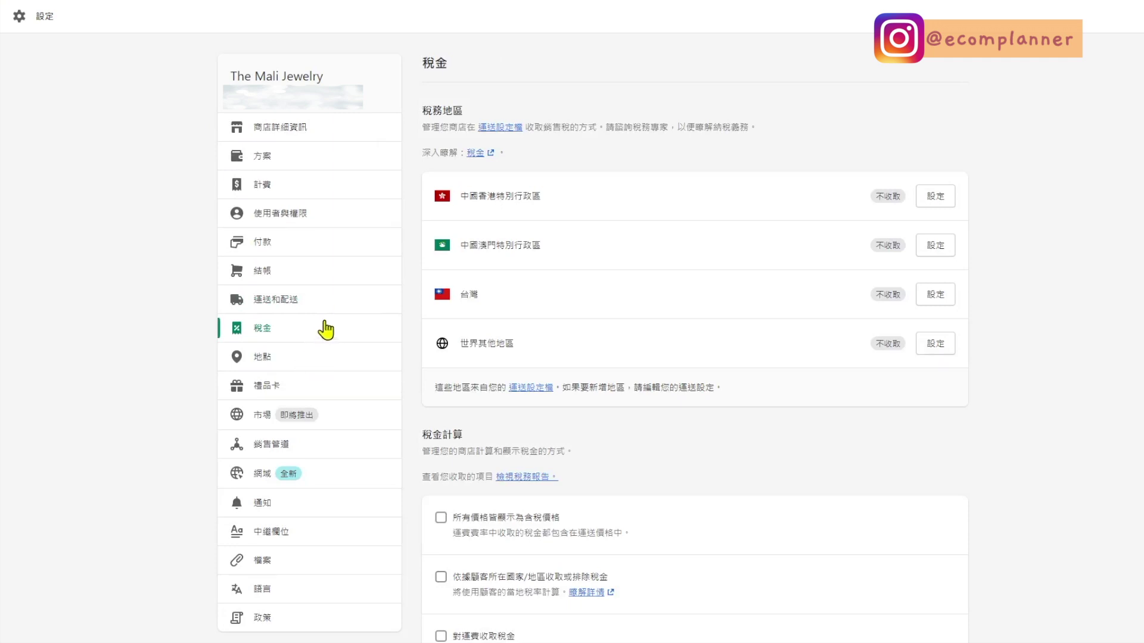
left_click(290, 365)
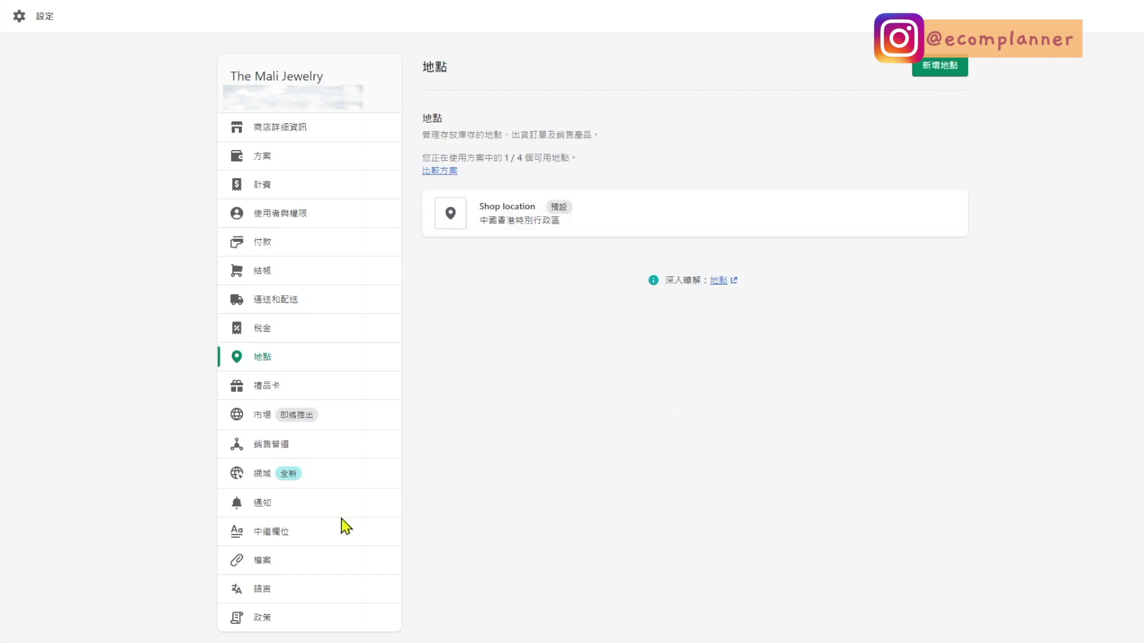
left_click(327, 387)
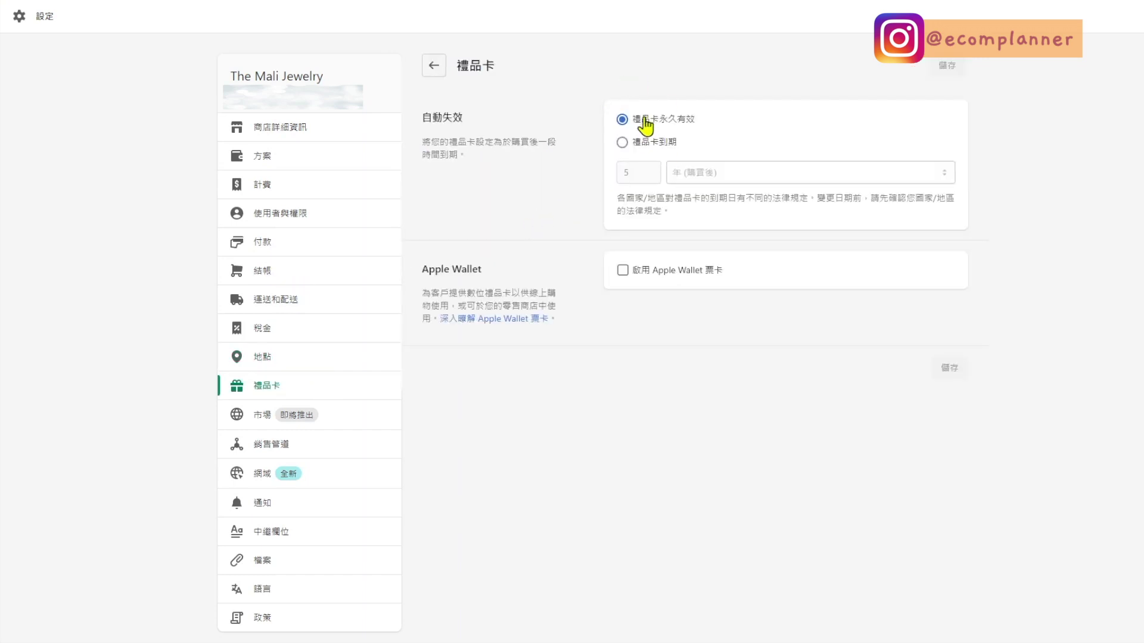
Step: Keep gift cards valid permanently and enable Apple Wallet passes with a custom logo
left_click(655, 148)
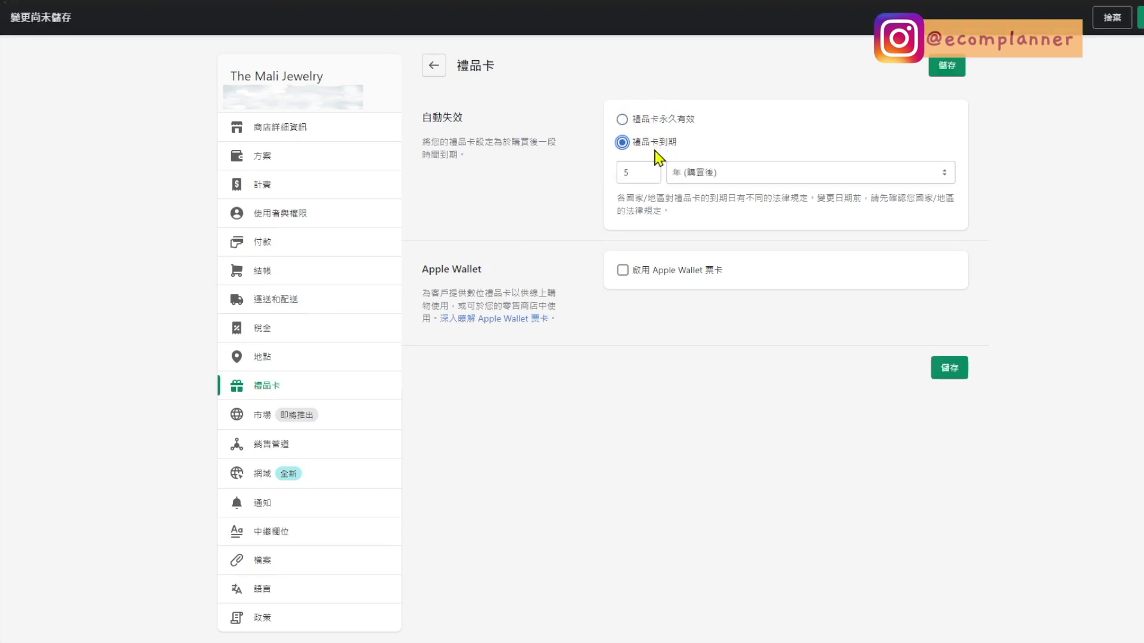
left_click(659, 120)
left_click(623, 271)
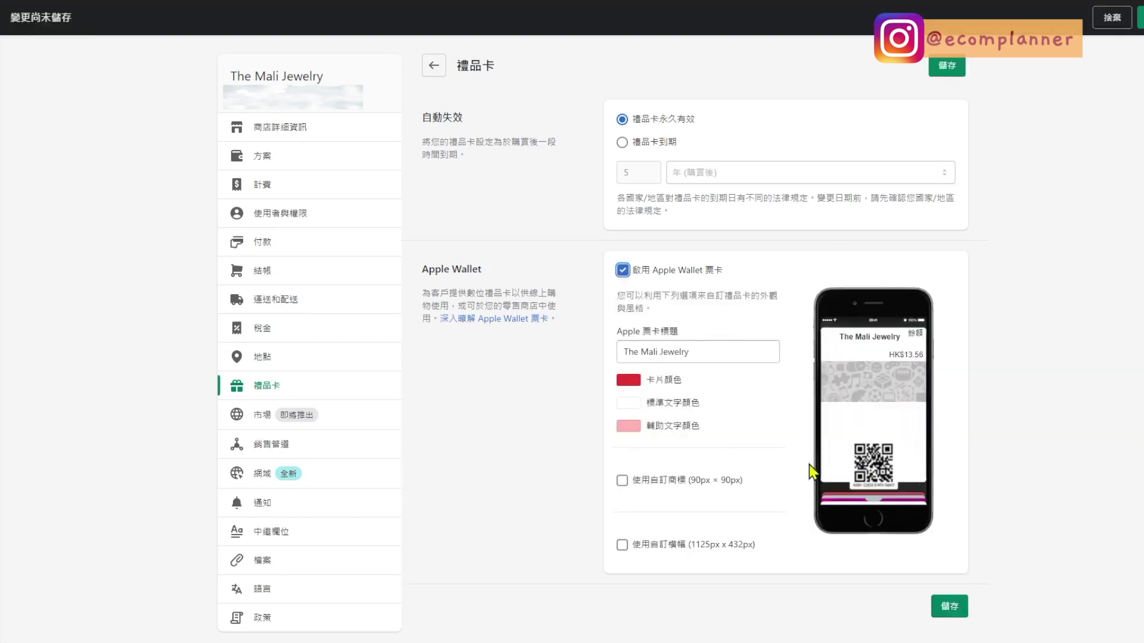
left_click(645, 482)
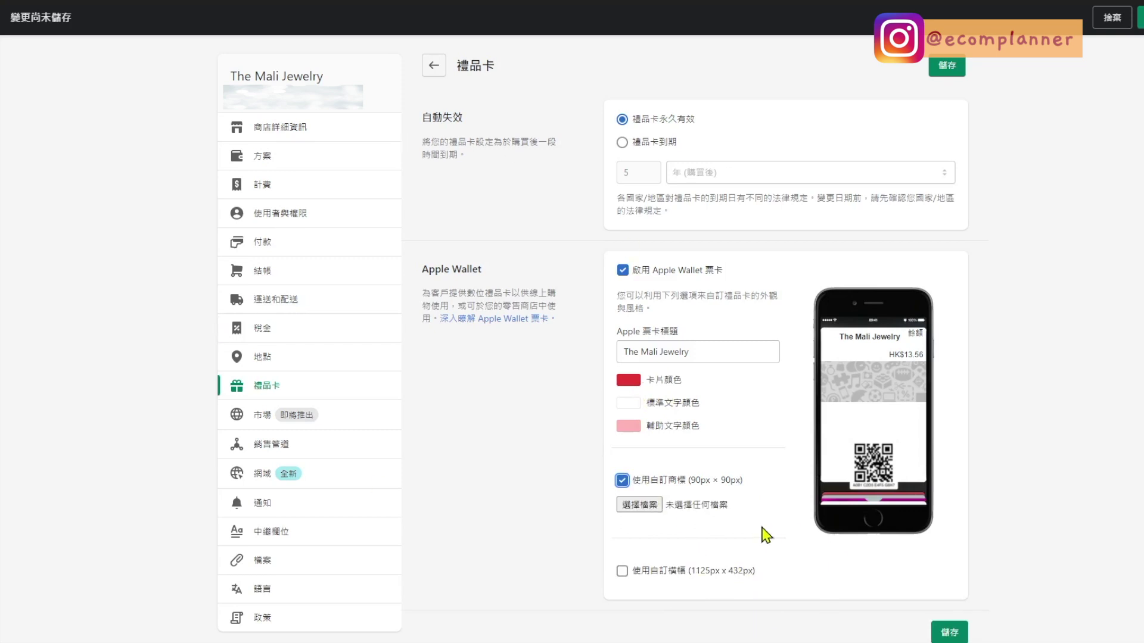
Step: Review the sales channels and domain settings, including the form for connecting an existing domain
left_click(275, 451)
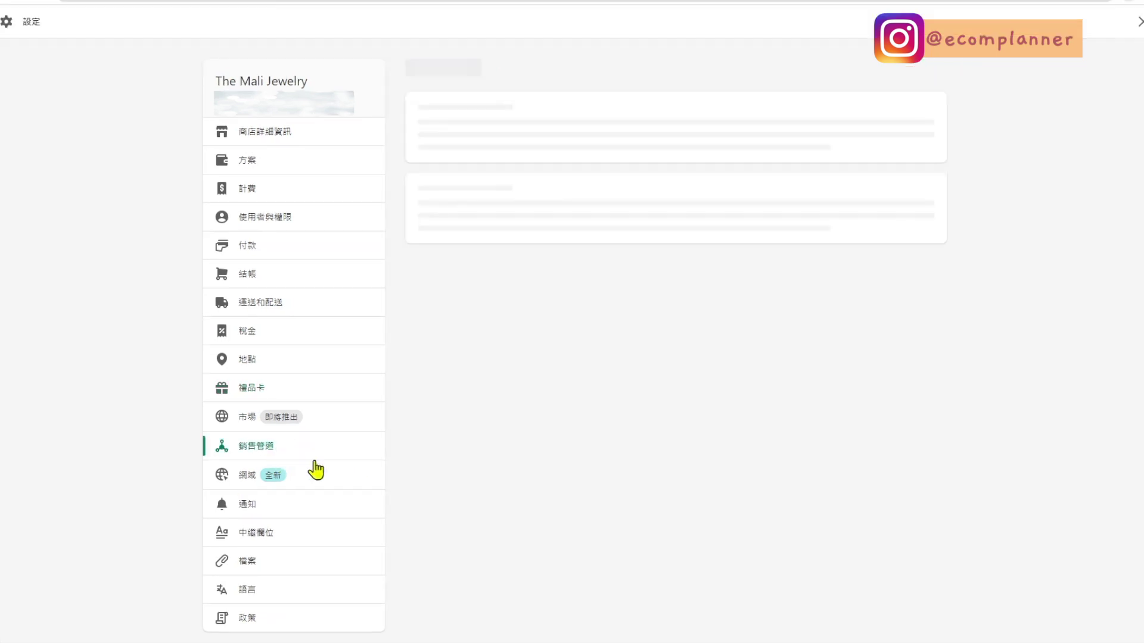
left_click(251, 484)
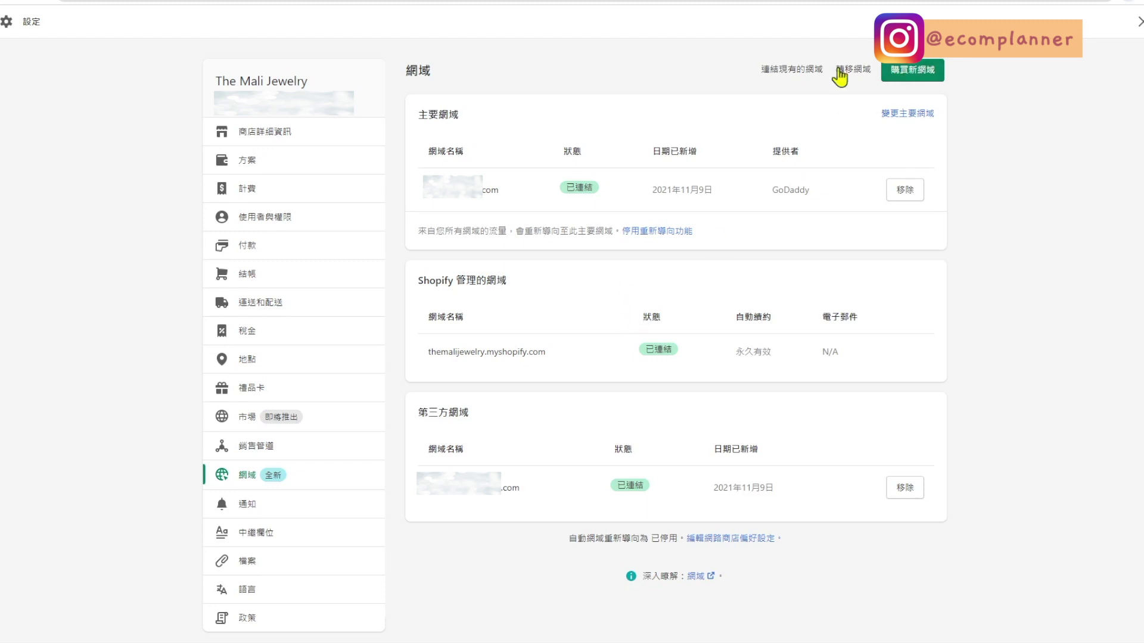
left_click(809, 71)
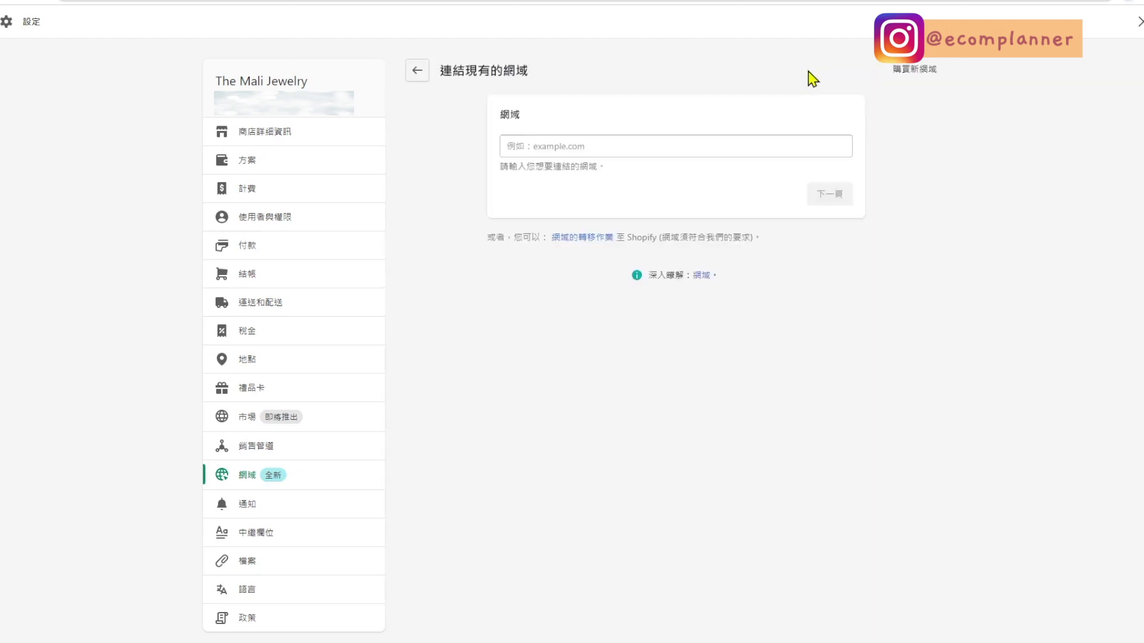
left_click(408, 69)
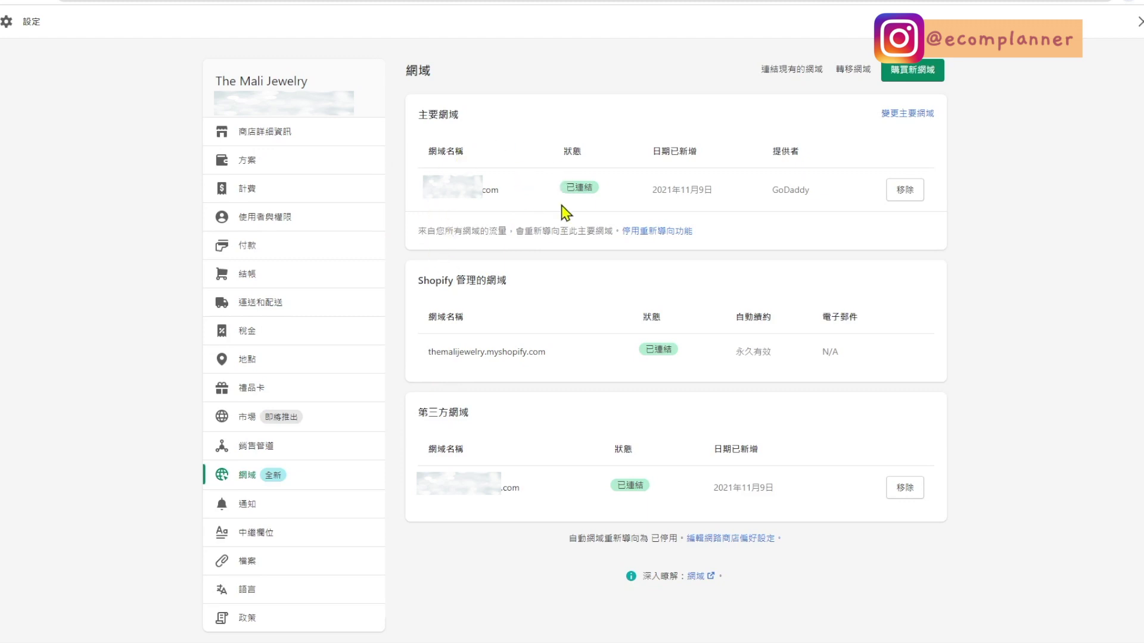
Step: Review the customer notifications and the logo and color options of the email template
left_click(311, 504)
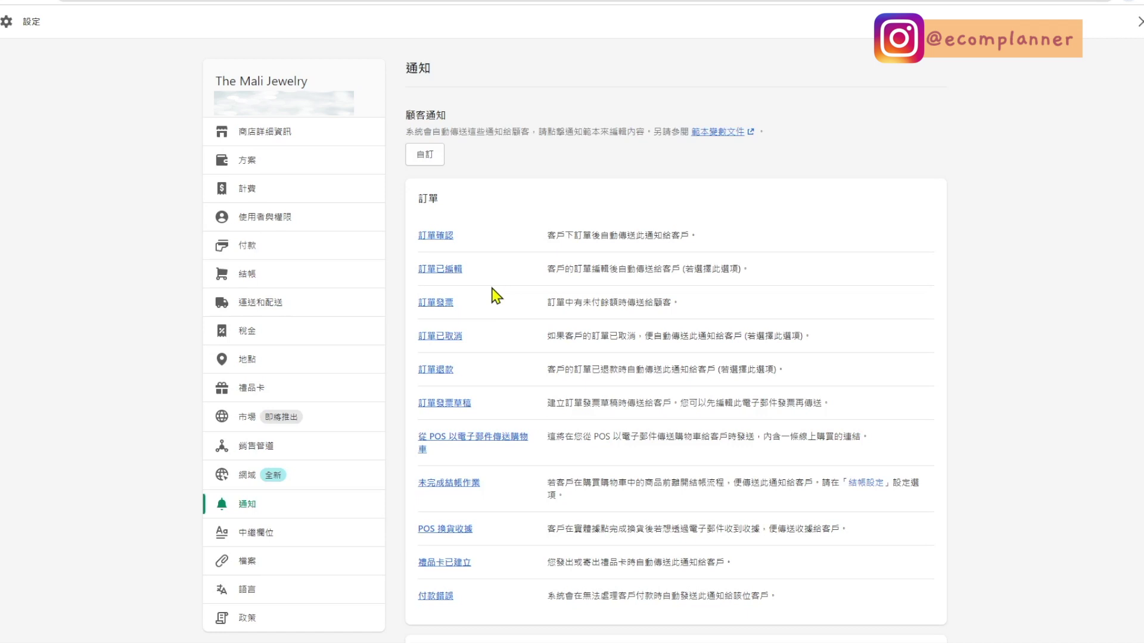
left_click(438, 165)
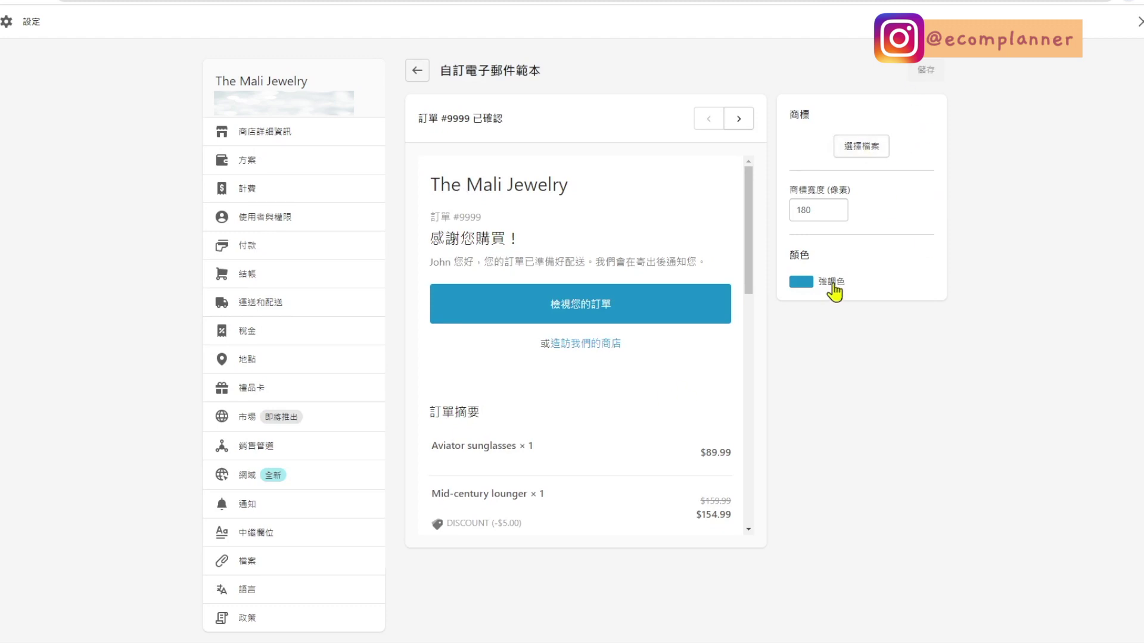
scroll(273, 551, "down", 1)
Step: Review the metafields, uploaded files and store language settings
left_click(280, 539)
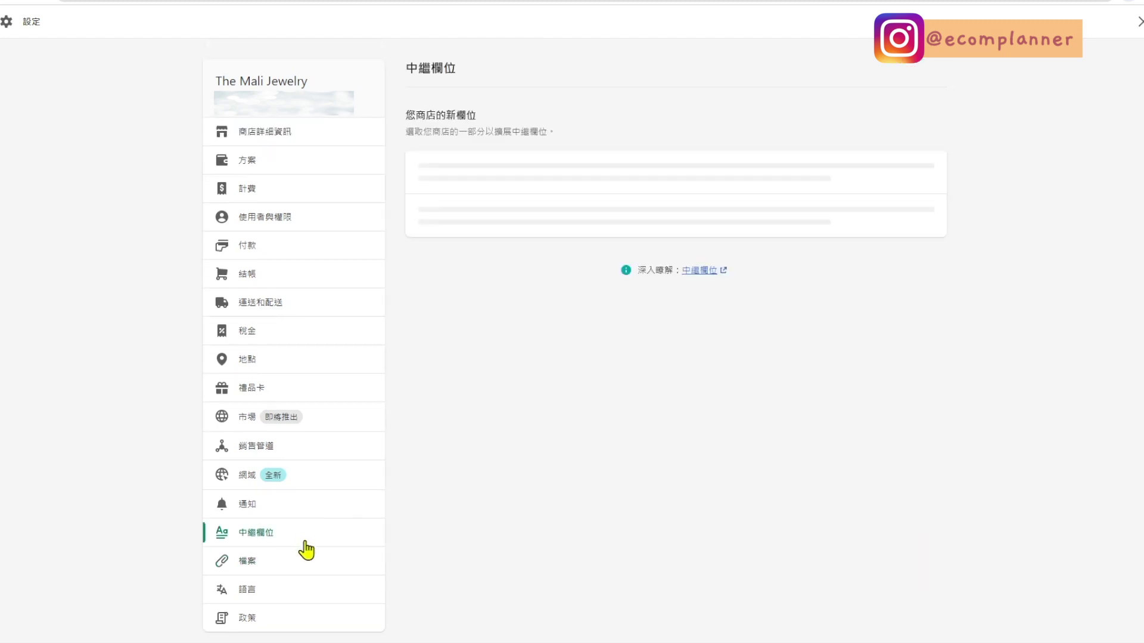
left_click(288, 569)
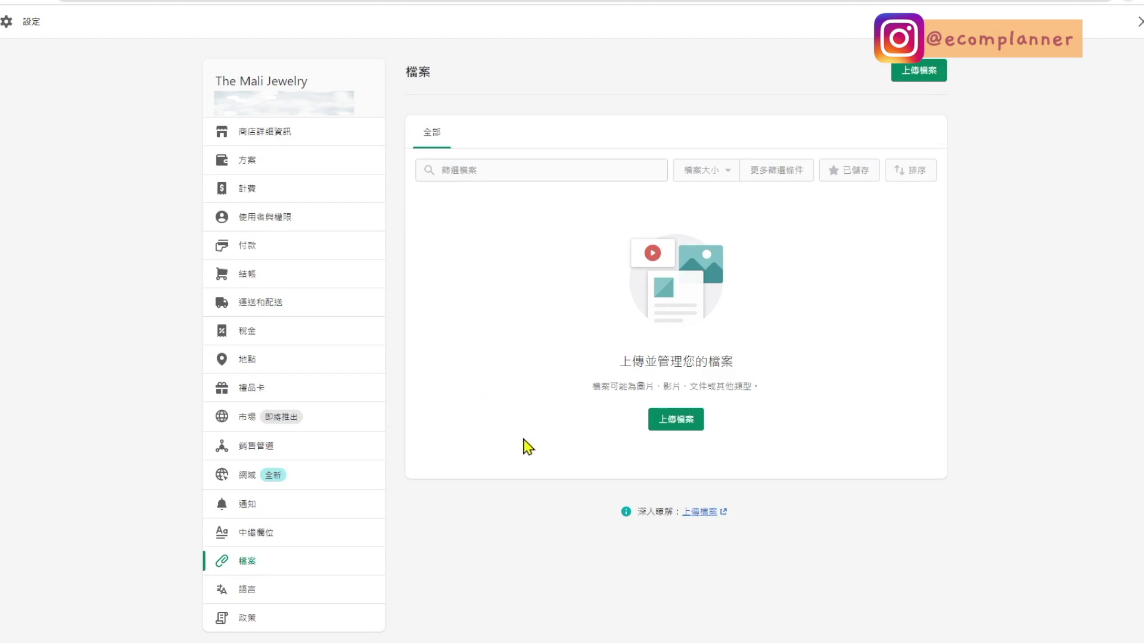
left_click(251, 586)
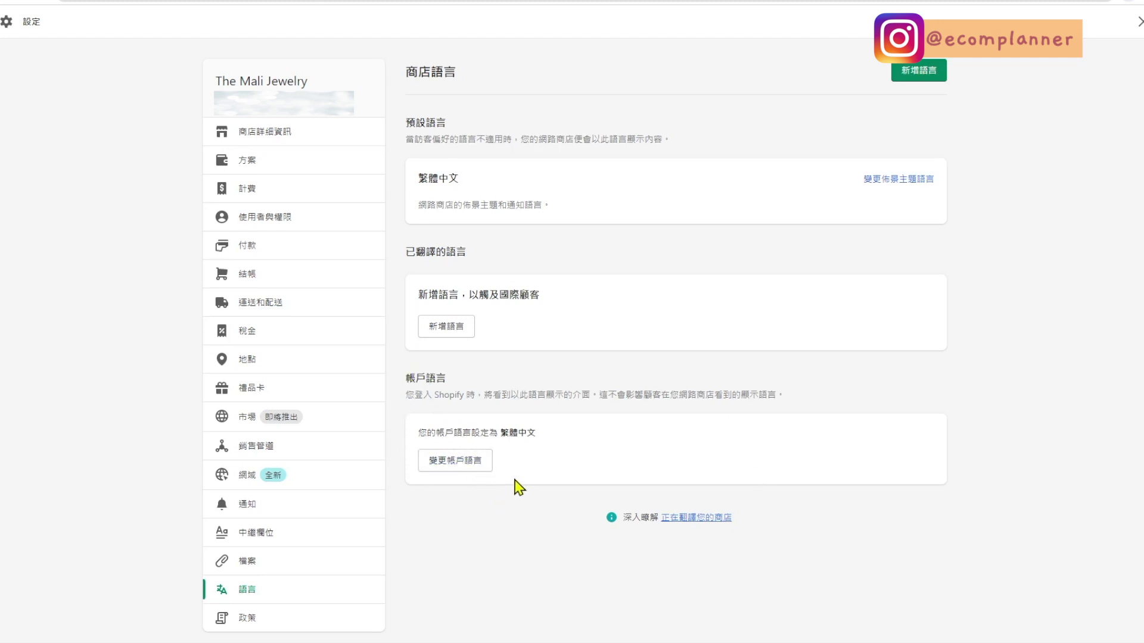
Step: Examine the store's refund, privacy, terms of service and shipping policies
left_click(351, 618)
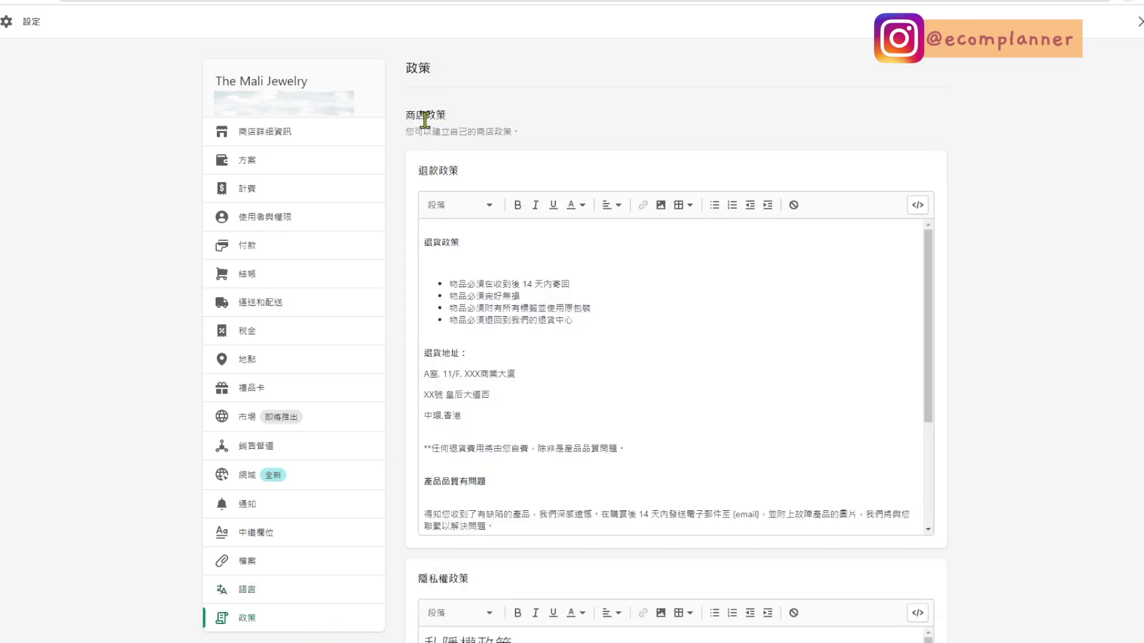
left_click(446, 263)
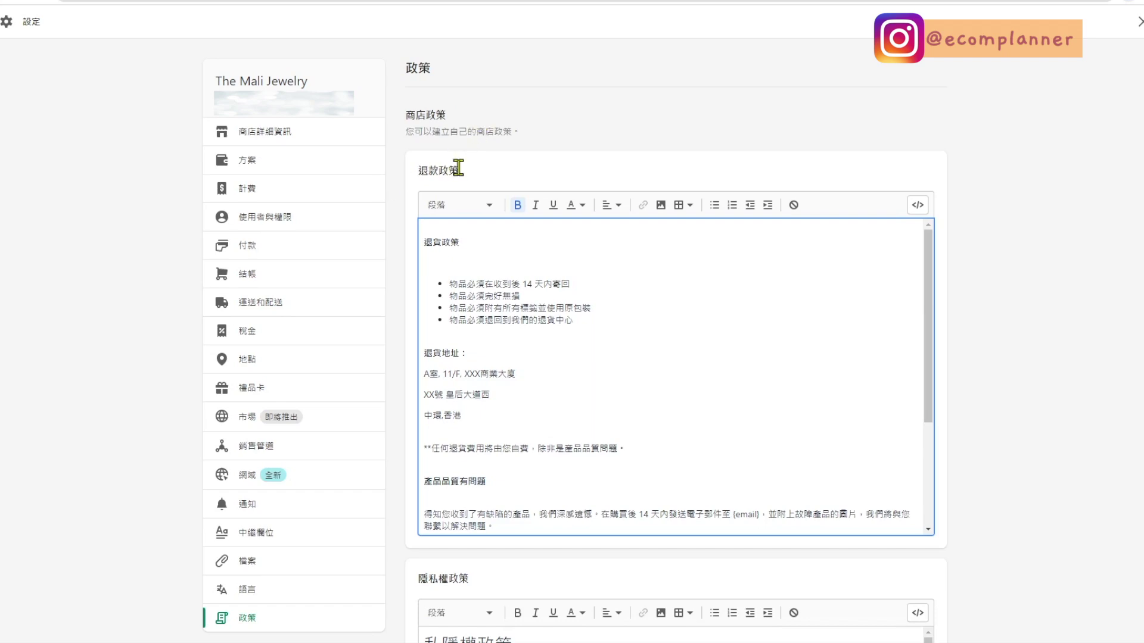
scroll(521, 328, "down", 4)
scroll(521, 328, "down", 10)
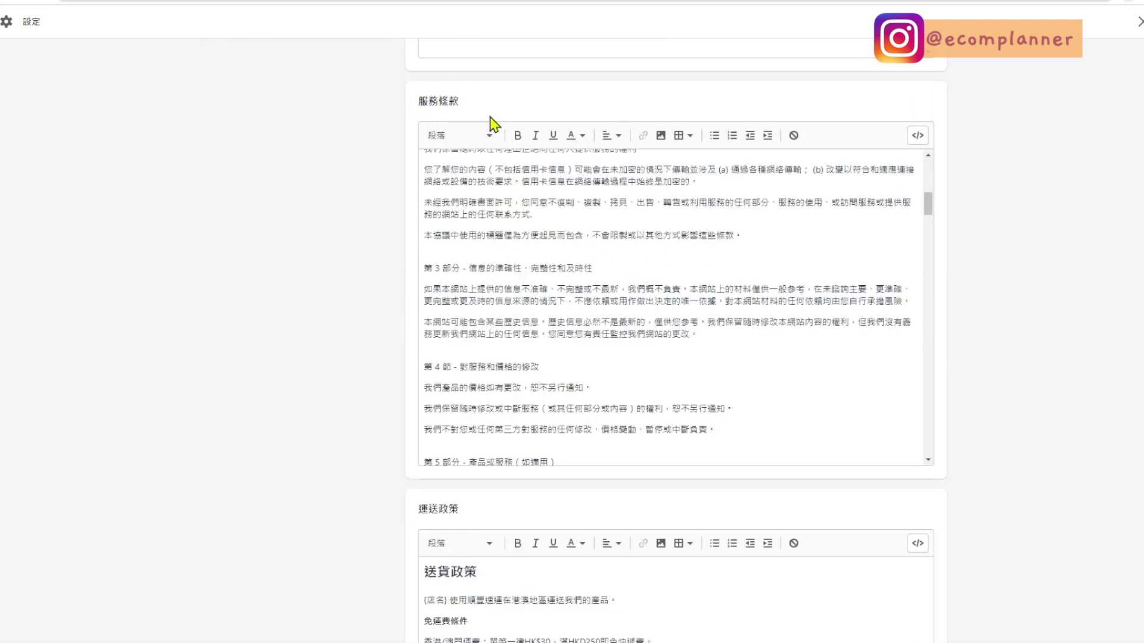
scroll(489, 518, "up", 10)
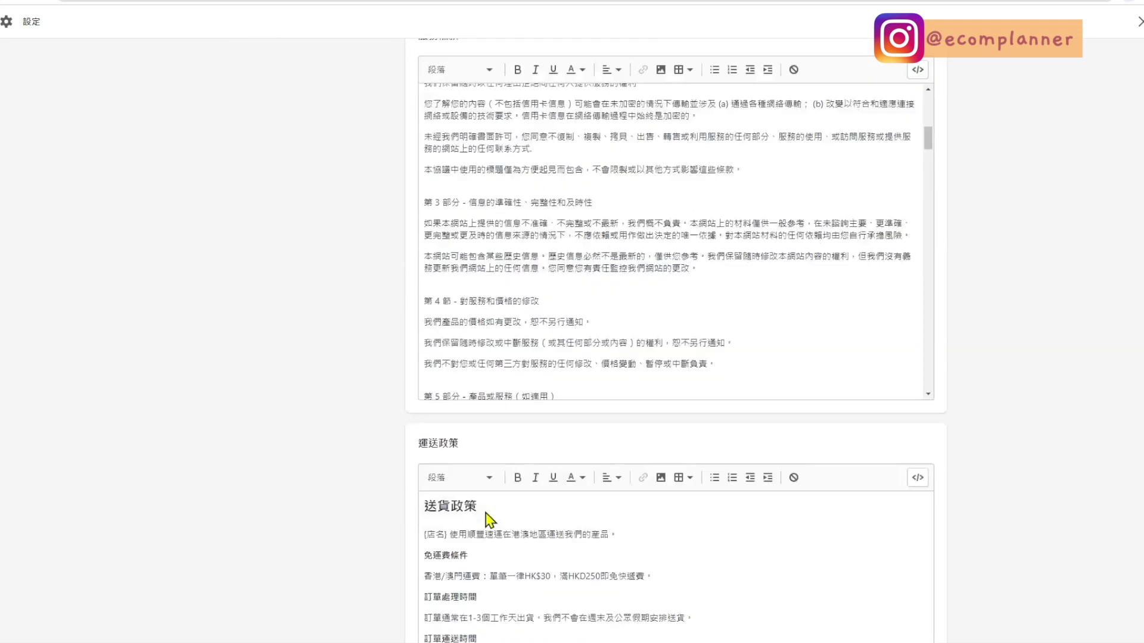
scroll(386, 291, "up", 10)
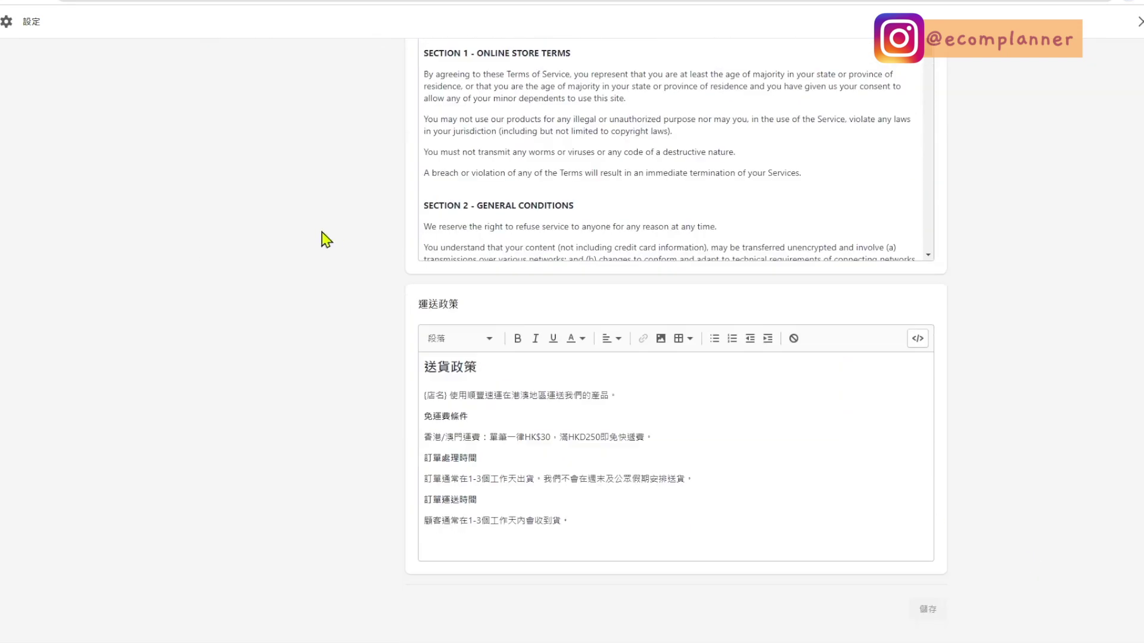
scroll(272, 231, "up", 10)
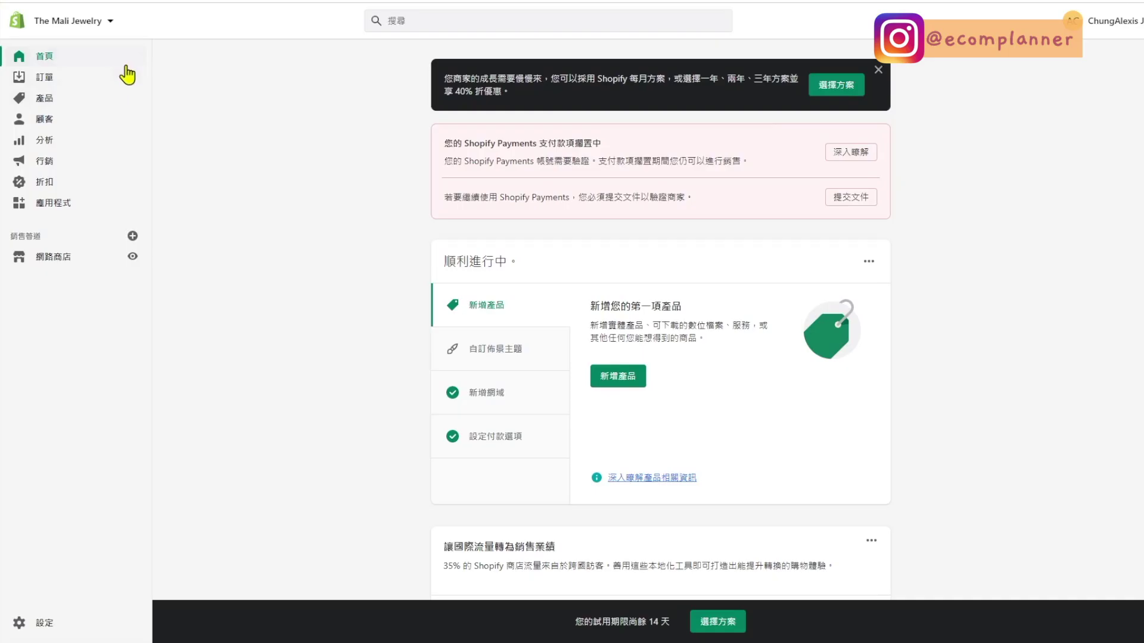
Step: Start a new product and title it 自家創作 日系復古撞色耳環, copied from the Google Docs document Demo 產品資料
left_click(106, 101)
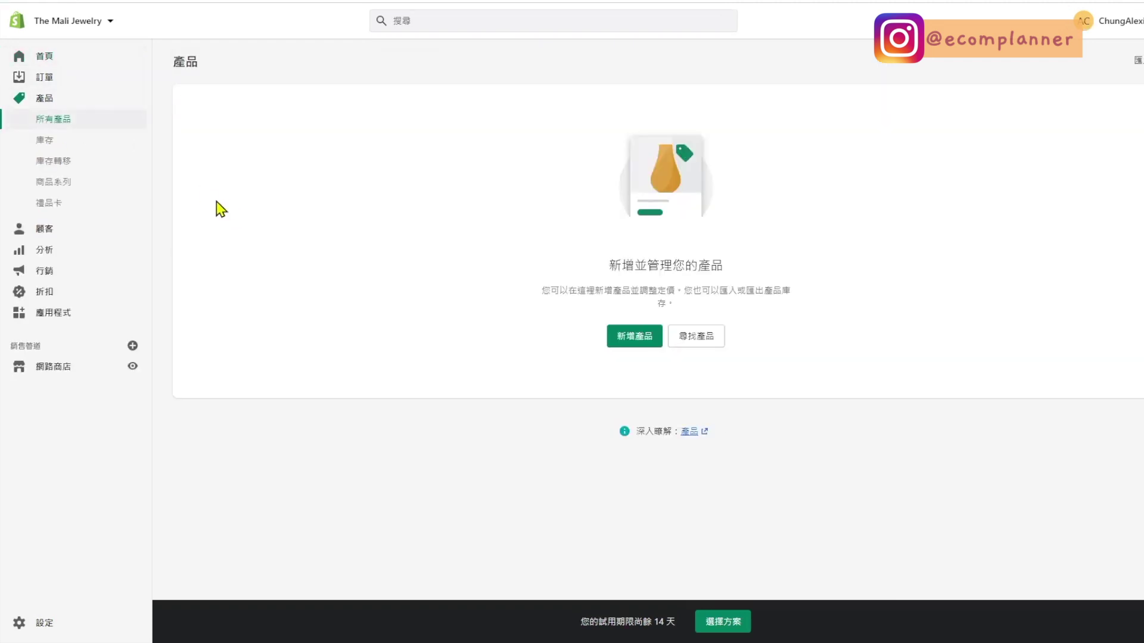
left_click(647, 337)
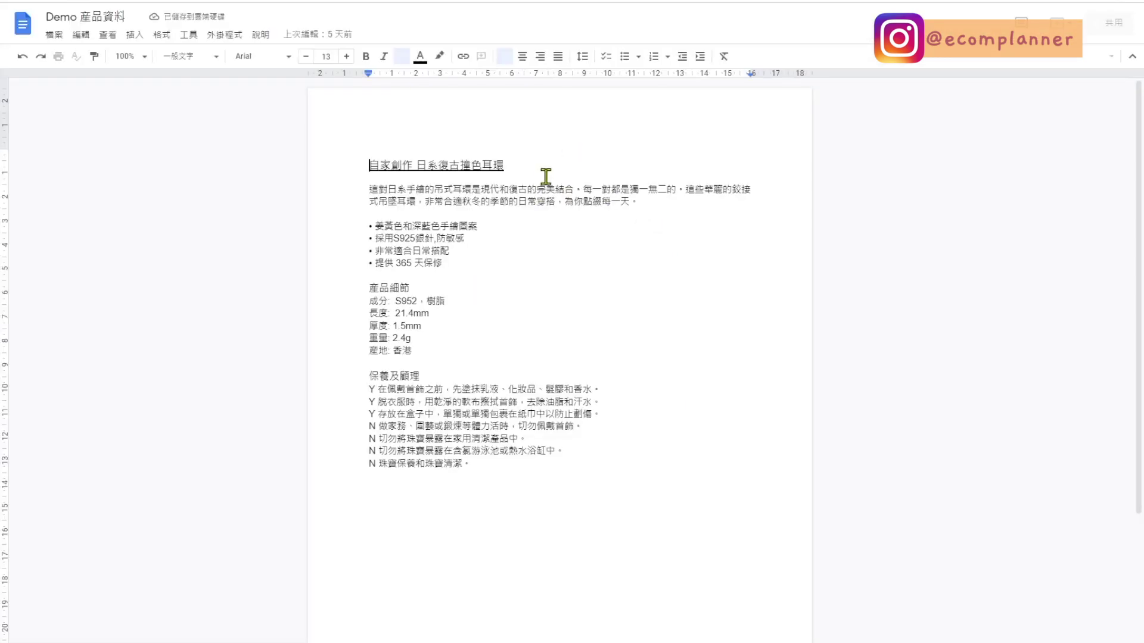
left_click_drag(504, 167, 372, 166)
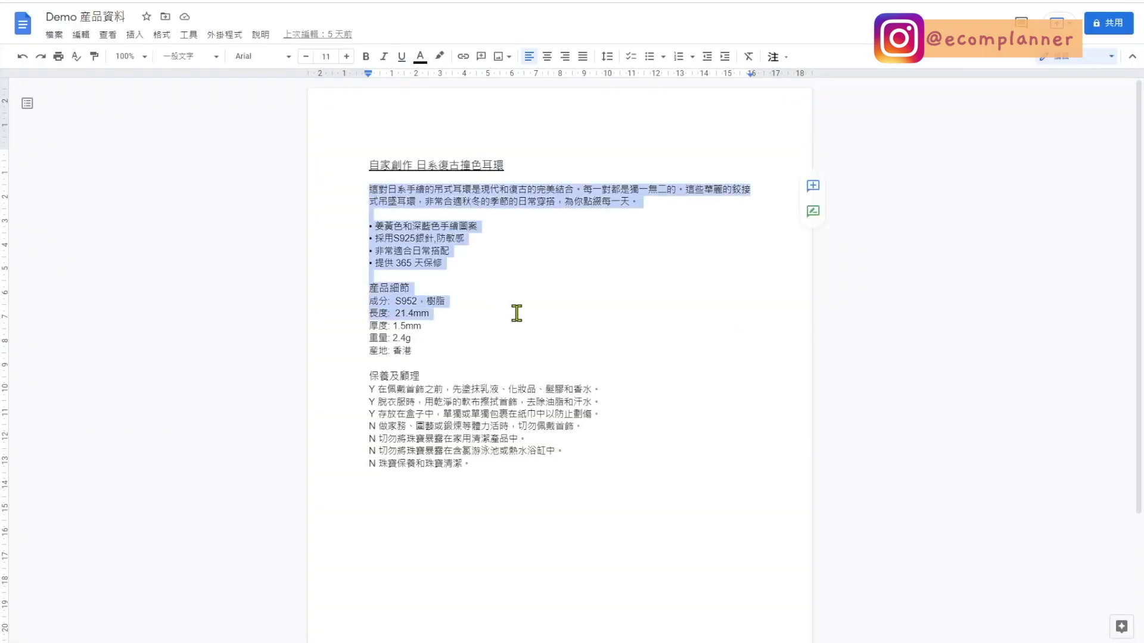
Step: Copy the earring introduction, bullet points, 產品細節 and 保養及顧理 text from the document into the product description
left_click_drag(516, 312, 624, 462)
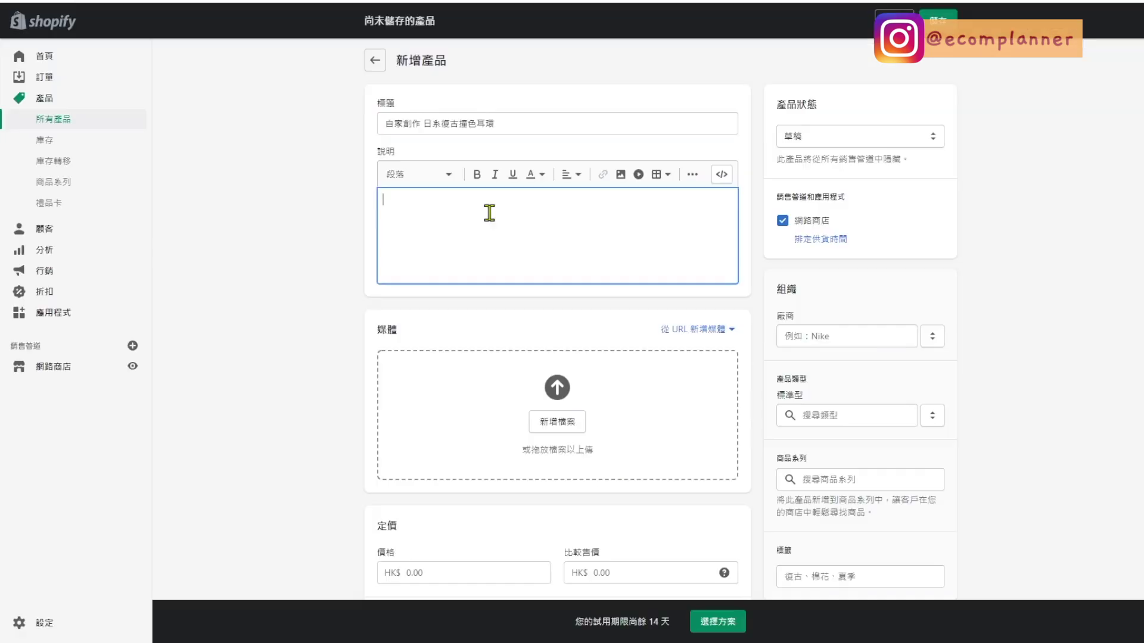
type("這對日系手繪的吊式耳環是現代和復古的完美結合，每一對都是獨一無二的，這些華麗的鉸接式吊墜耳環，非常合適秋冬的季節的日常穿搭，為你點綴每一天。  姜黃色和深藍色手繪圖案 採用S925銀針,防敏感 非常適合日常搭配 提供 365 天保修  產品細節 成分: S952，樹脂 長度: 21.4mm 厚度: 1.5mm 重量: 2.4g 產地: 香港  保養及顧理 Y 在佩戴首飾之前，先塗抹乳液、化妝品、髮膠和香水。 Y 脫衣服時，用乾淨的軟布擦拭首飾，去除油脂和汗水。 Y 存放在盒子中，單獨或單獨包裹在紙巾中以防止劃傷。 N 做家務、園藝或鍛煉等體力活時，切勿佩戴首飾。 N 切勿將珠寶暴露在家用清潔產品中。 N 切勿將珠寶暴露在含氯游泳池或熱水浴缸中。 N 珠寶保養和珠寶清潔。")
scroll(464, 298, "up", 5)
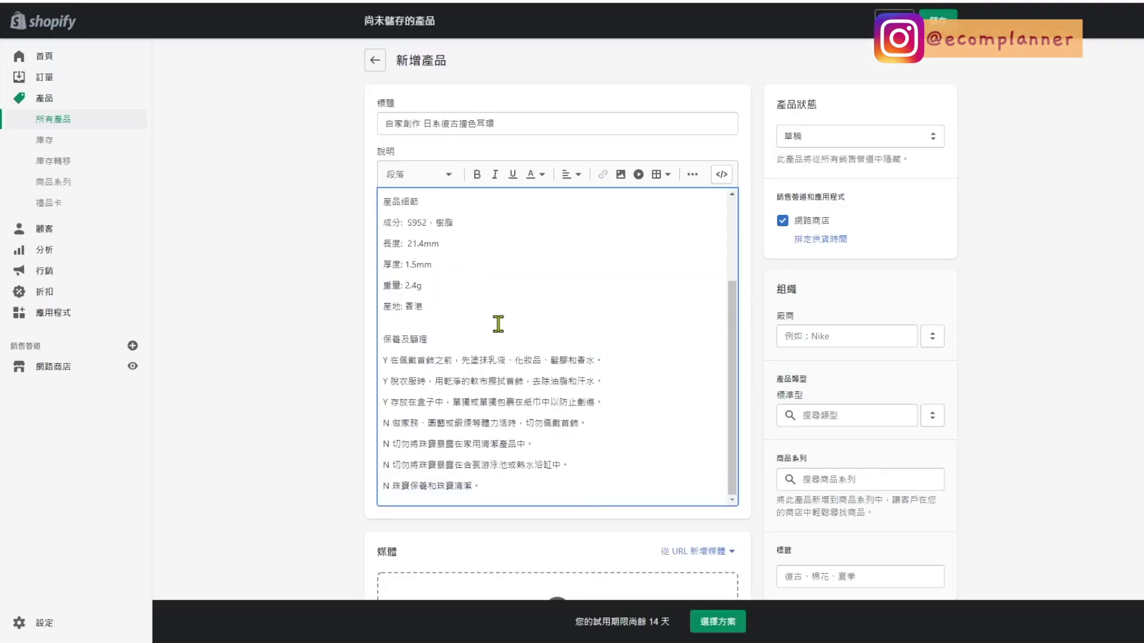
left_click(471, 232)
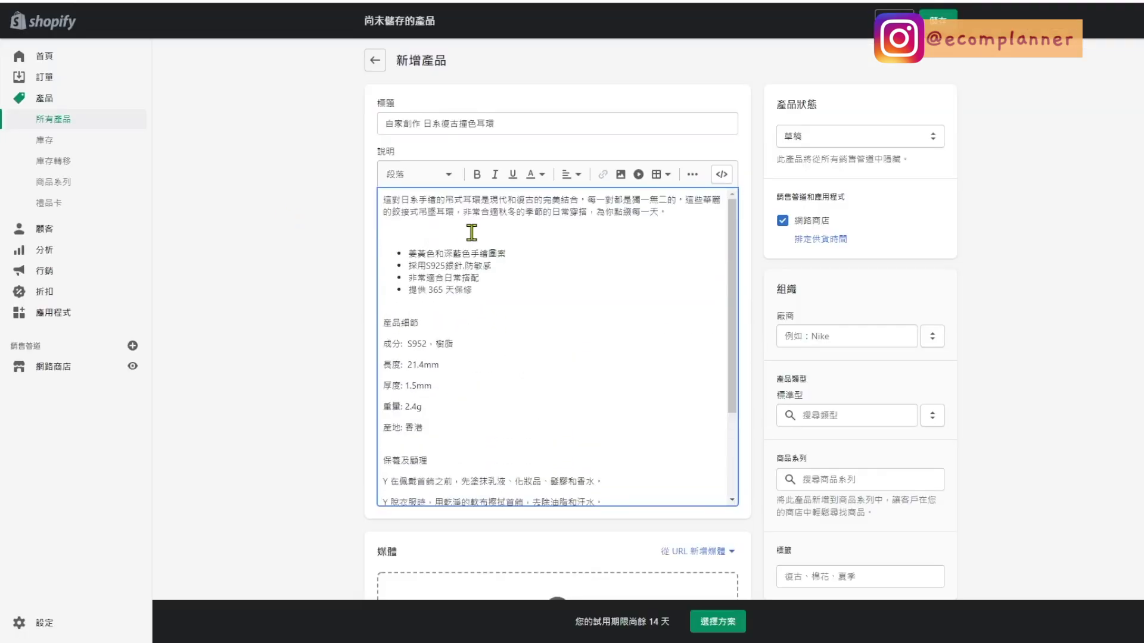
Step: Upload the five earring photos to the product's media
scroll(393, 370, "down", 6)
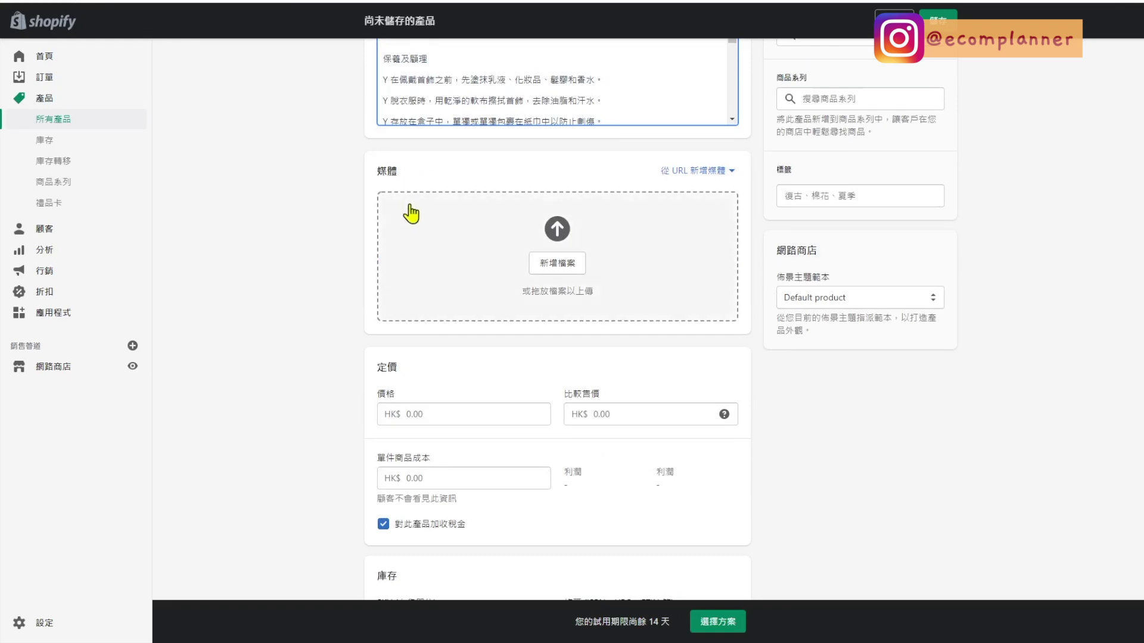
left_click(562, 273)
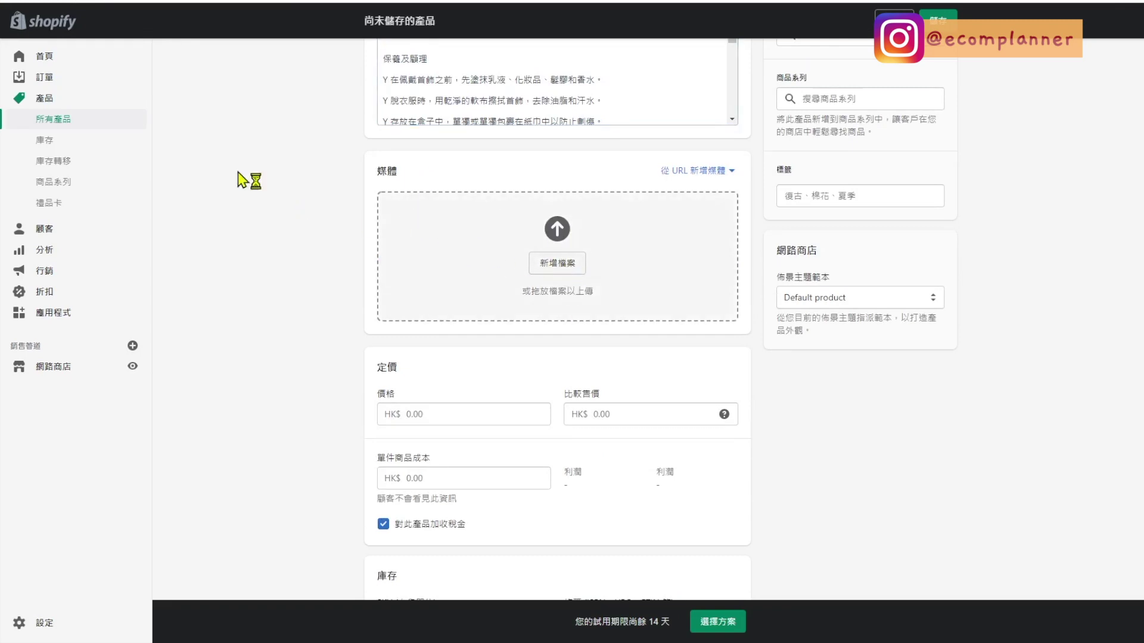
left_click_drag(560, 310, 558, 215)
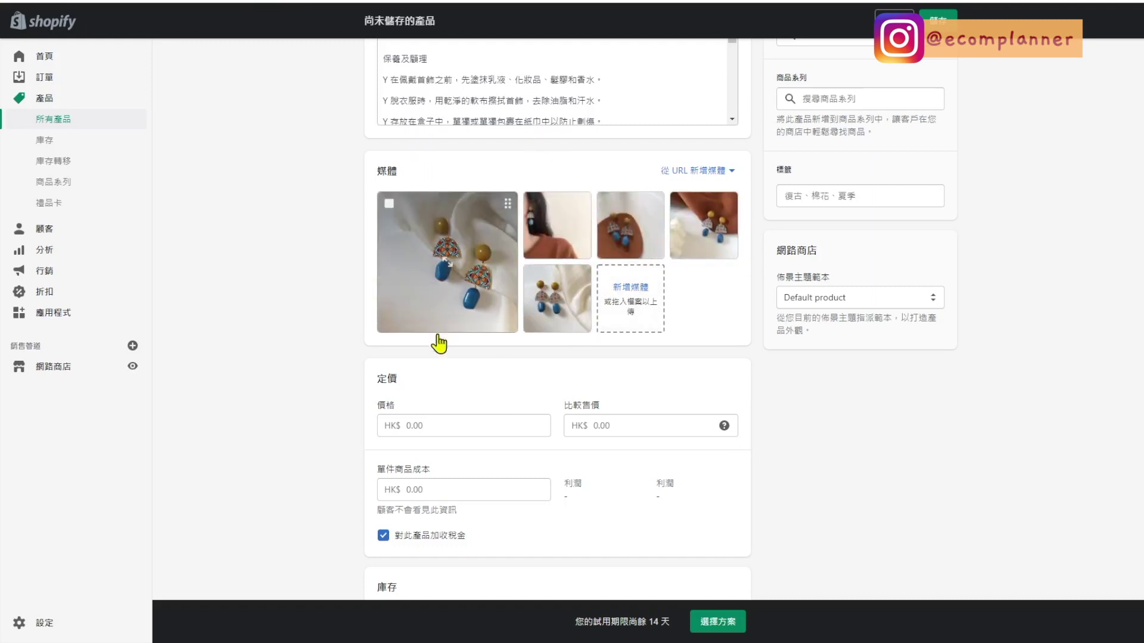
Step: Set the price to HK$108, the compare-at price to HK$128 and the cost per item to HK$60, with no tax charged
left_click(465, 433)
scroll(465, 435, "down", 2)
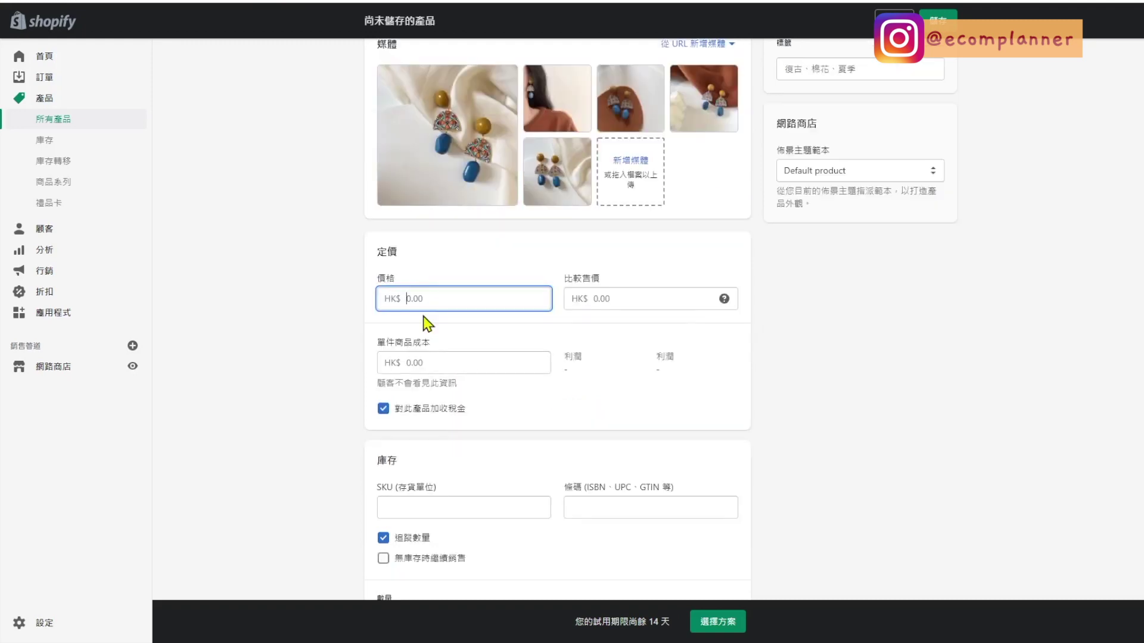
type("108")
left_click(591, 290)
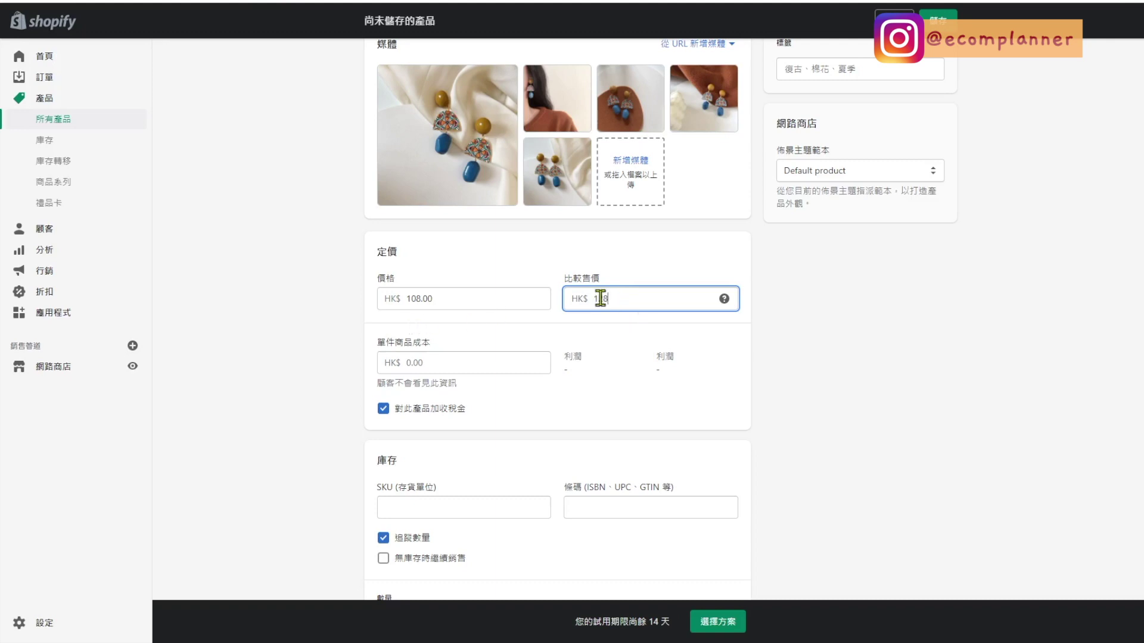
left_click(410, 365)
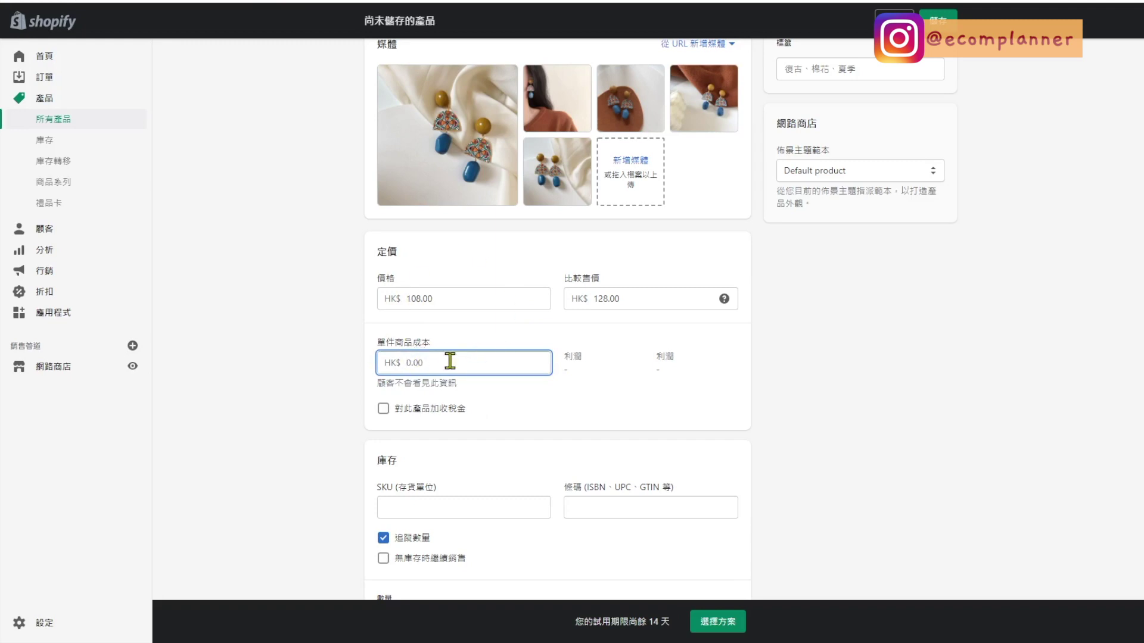
type("60")
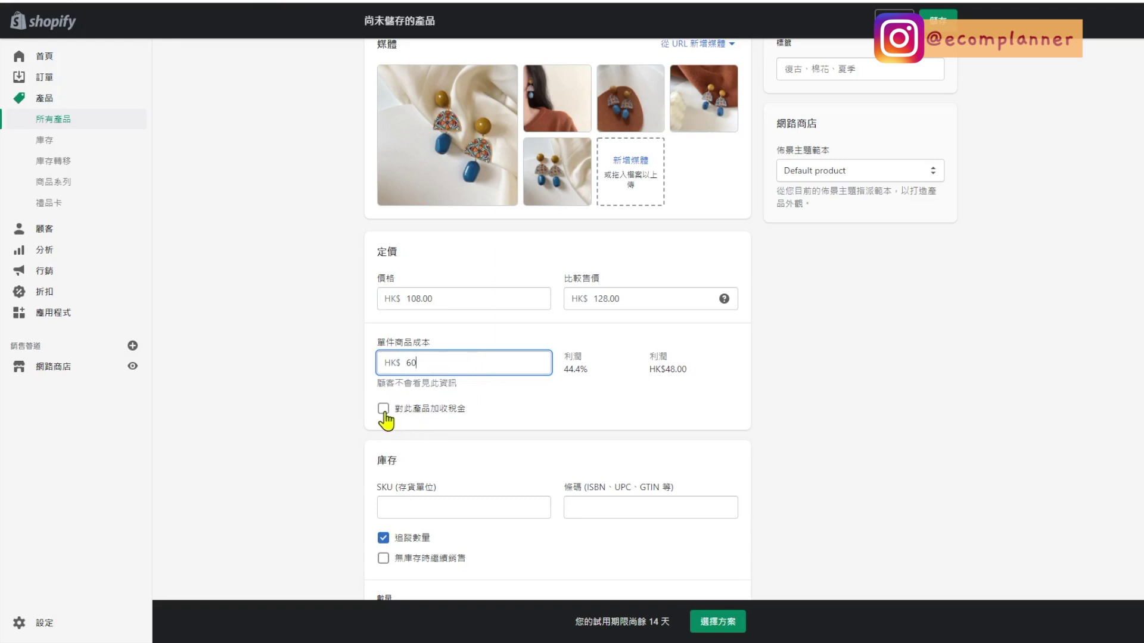
Step: Look at the product's SKU and barcode fields and its quantity tracking options
scroll(463, 448, "down", 3)
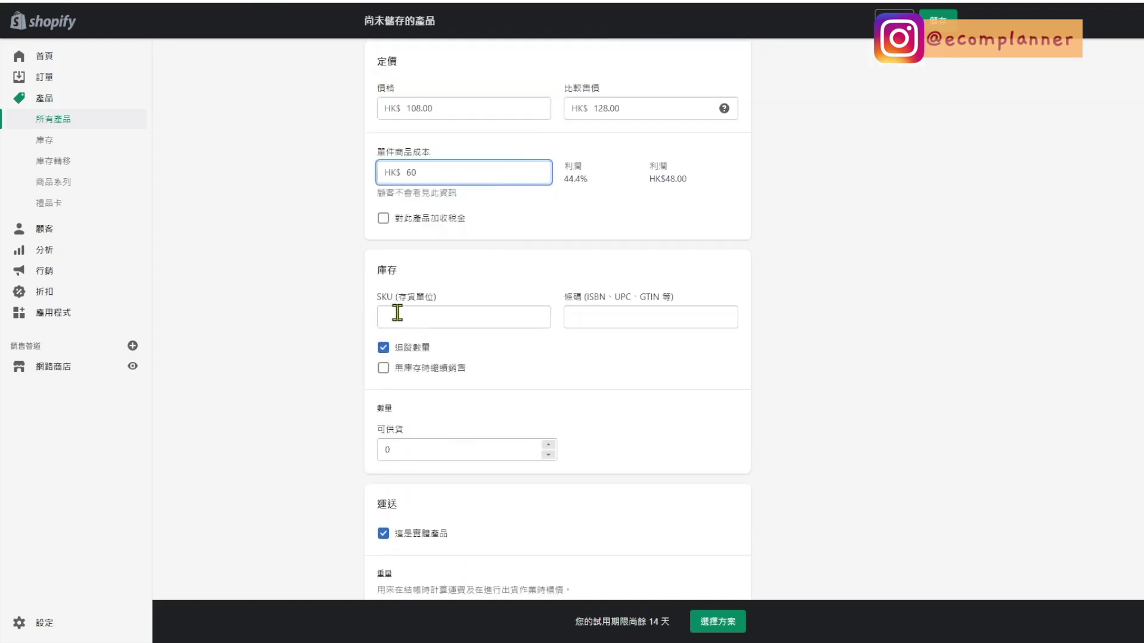
left_click(397, 312)
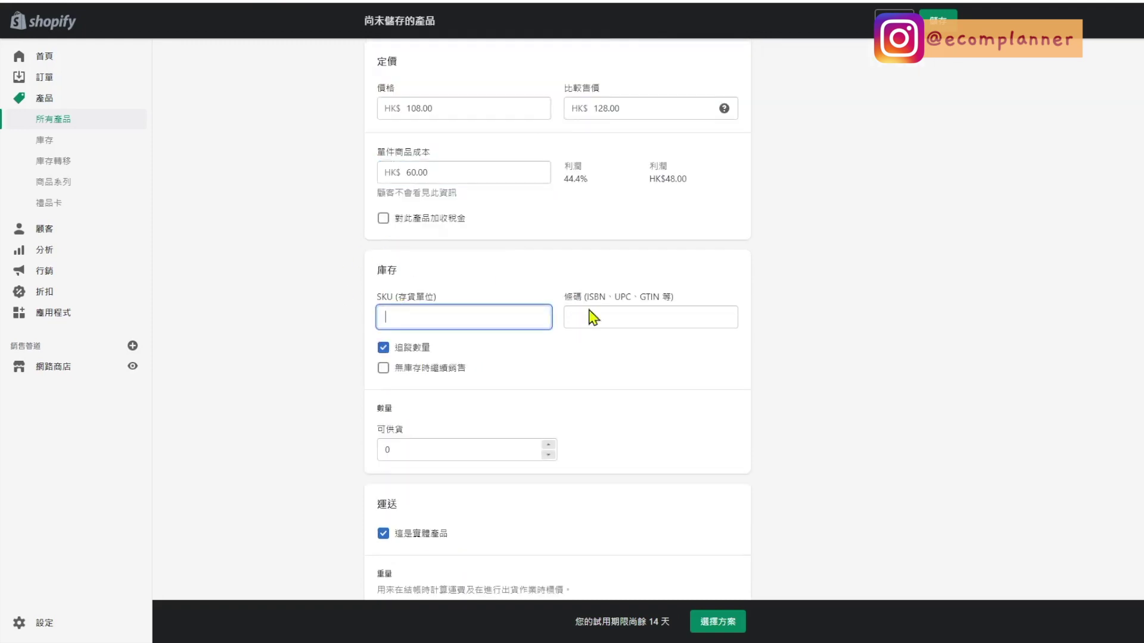
scroll(417, 268, "up", 3)
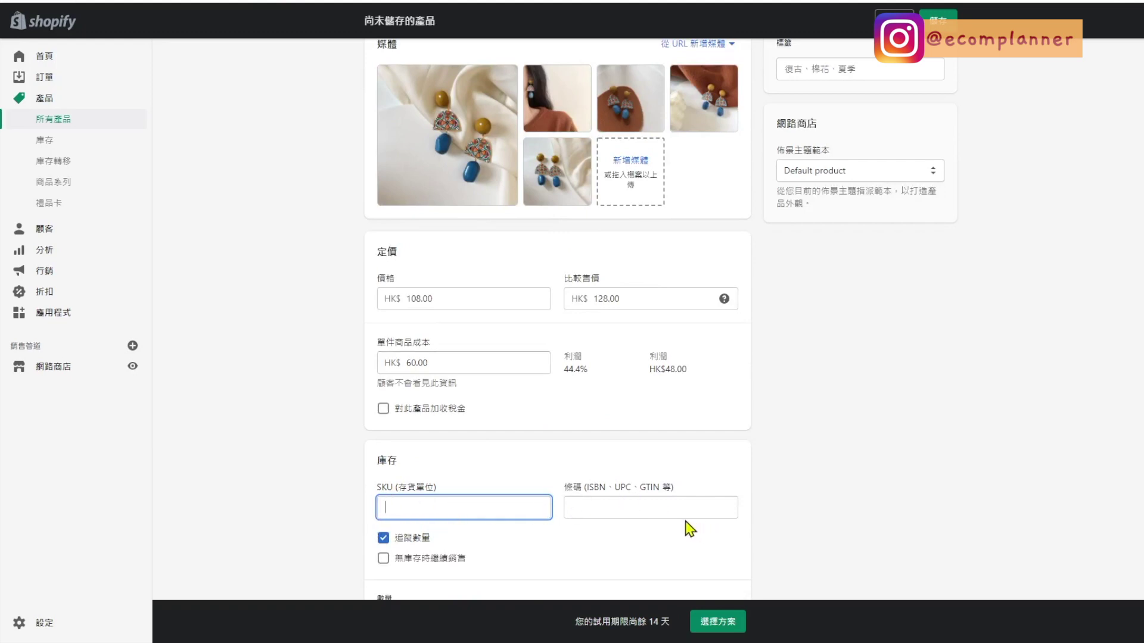
left_click(666, 508)
left_click(417, 508)
scroll(403, 423, "down", 2)
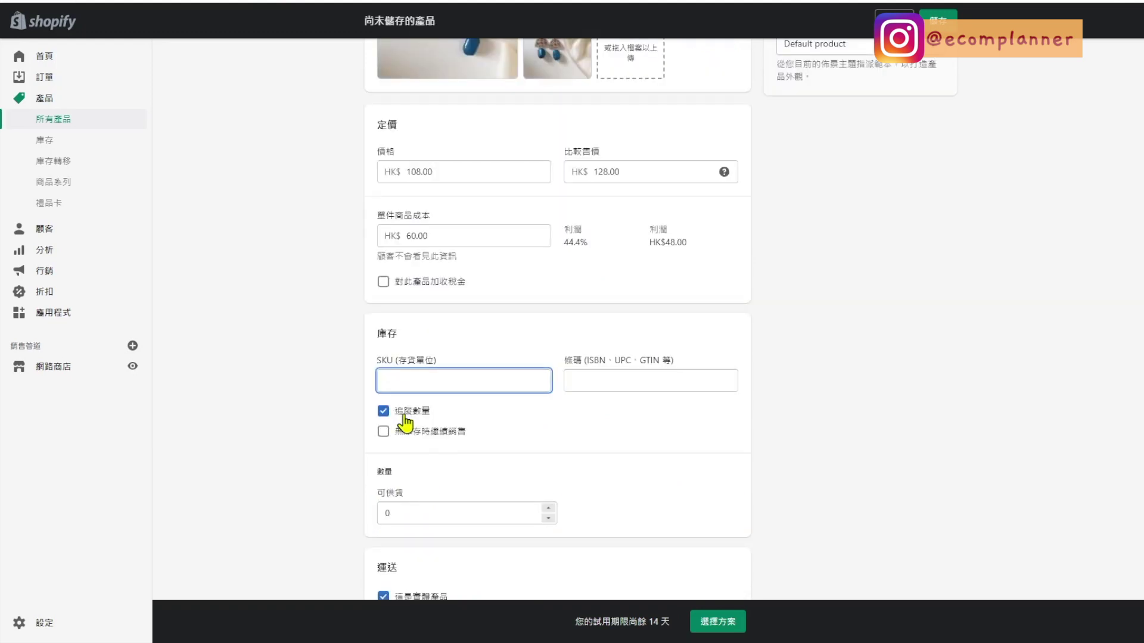
Step: Set the available quantity to 10 and allow selling to continue when out of stock, keeping quantity tracking on
left_click_drag(436, 511, 380, 525)
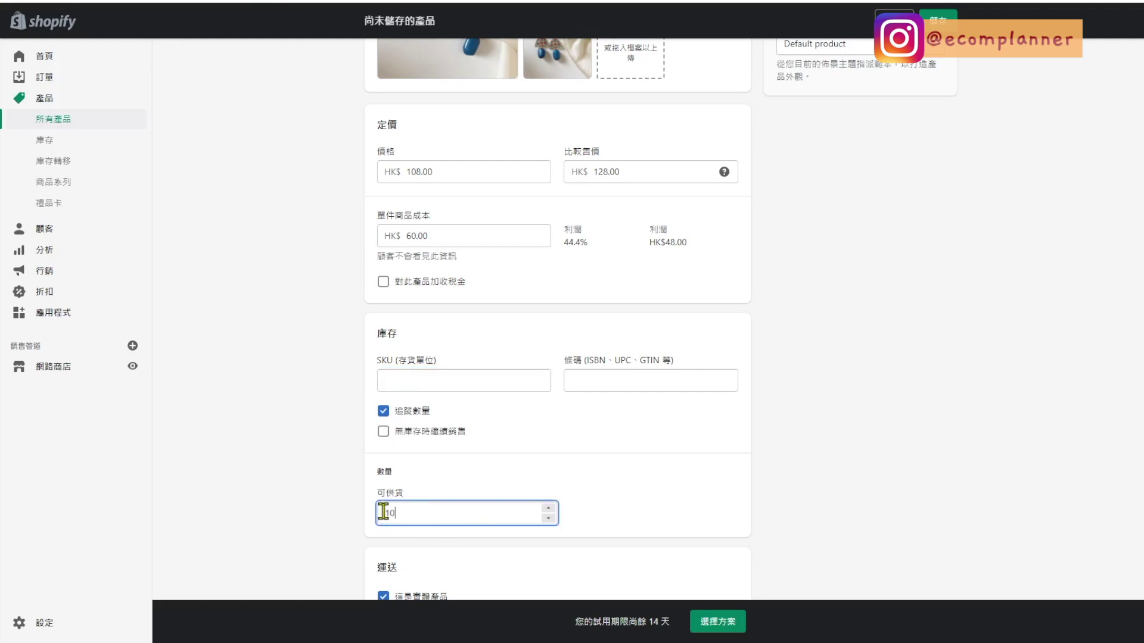
type("10")
left_click(481, 470)
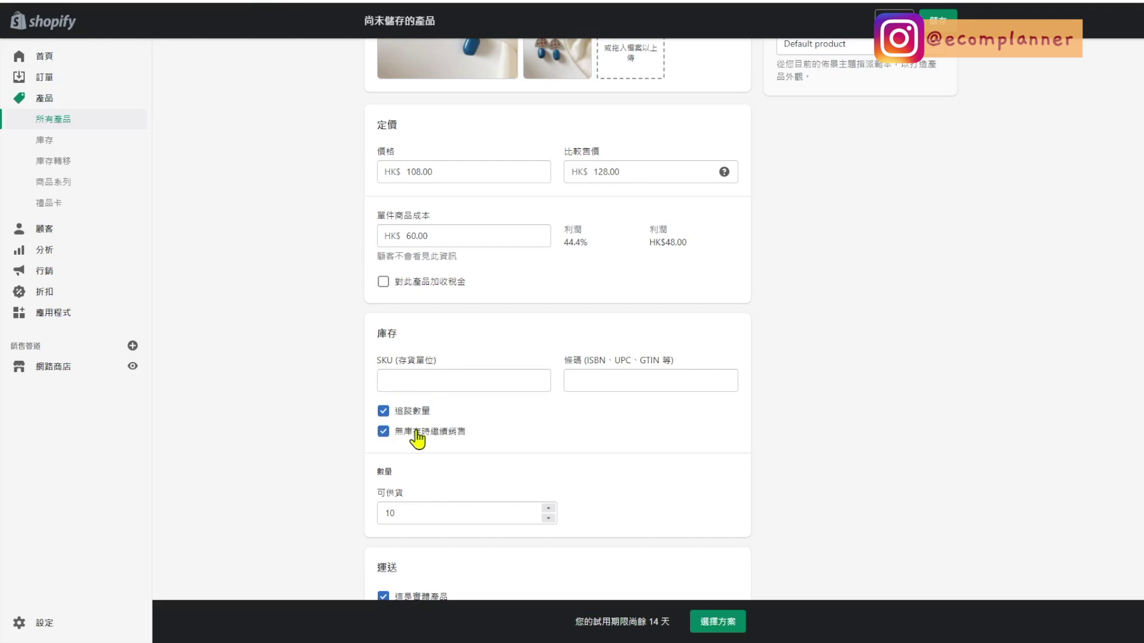
left_click(414, 411)
left_click(411, 411)
Step: Set the physical product's shipping weight to 2.4 grams
scroll(482, 441, "down", 5)
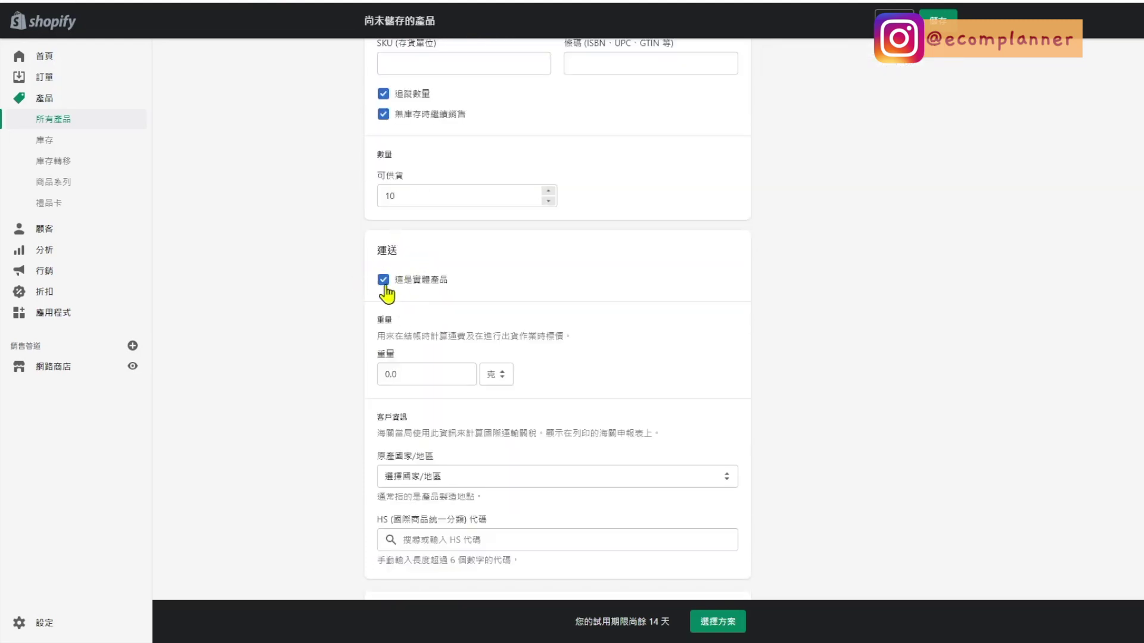
left_click(408, 374)
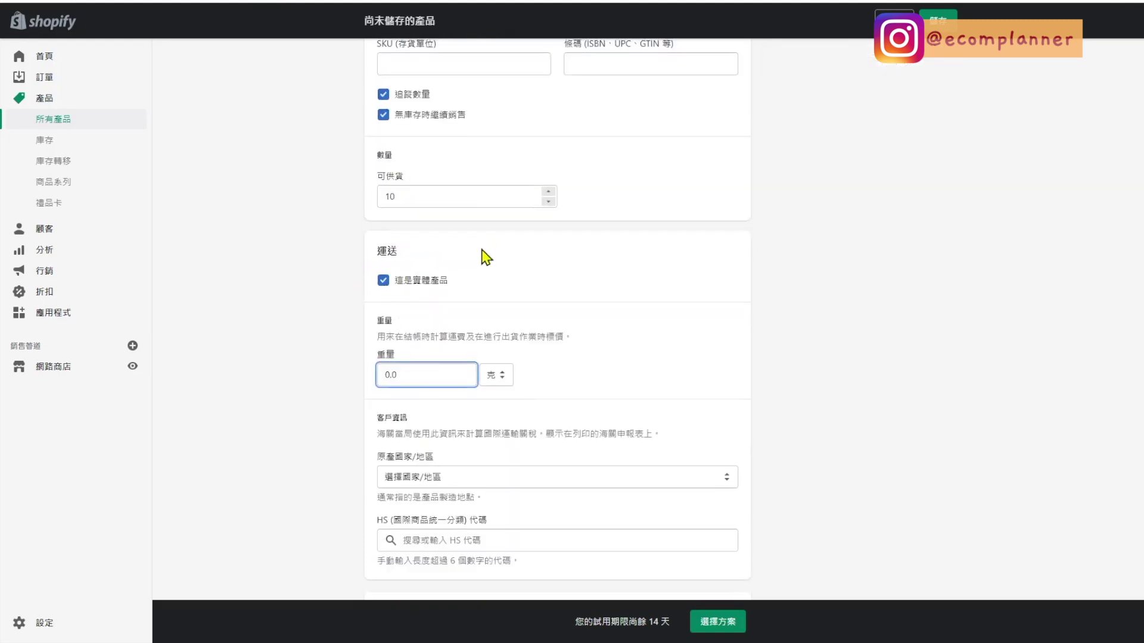
scroll(485, 257, "up", 1)
type("2.4")
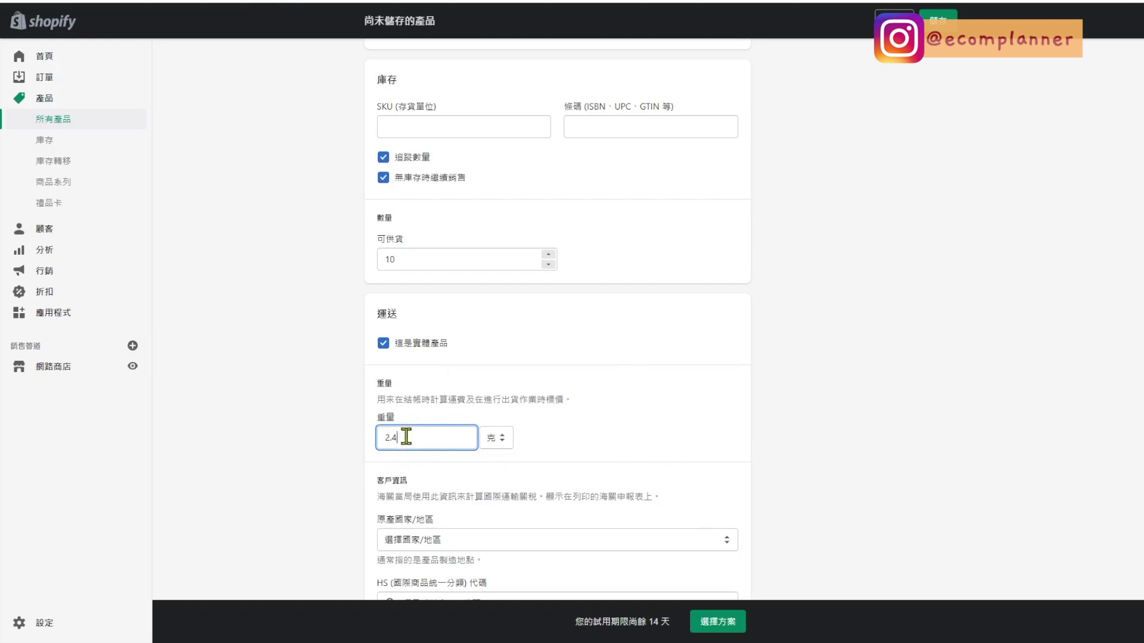
scroll(542, 506, "down", 2)
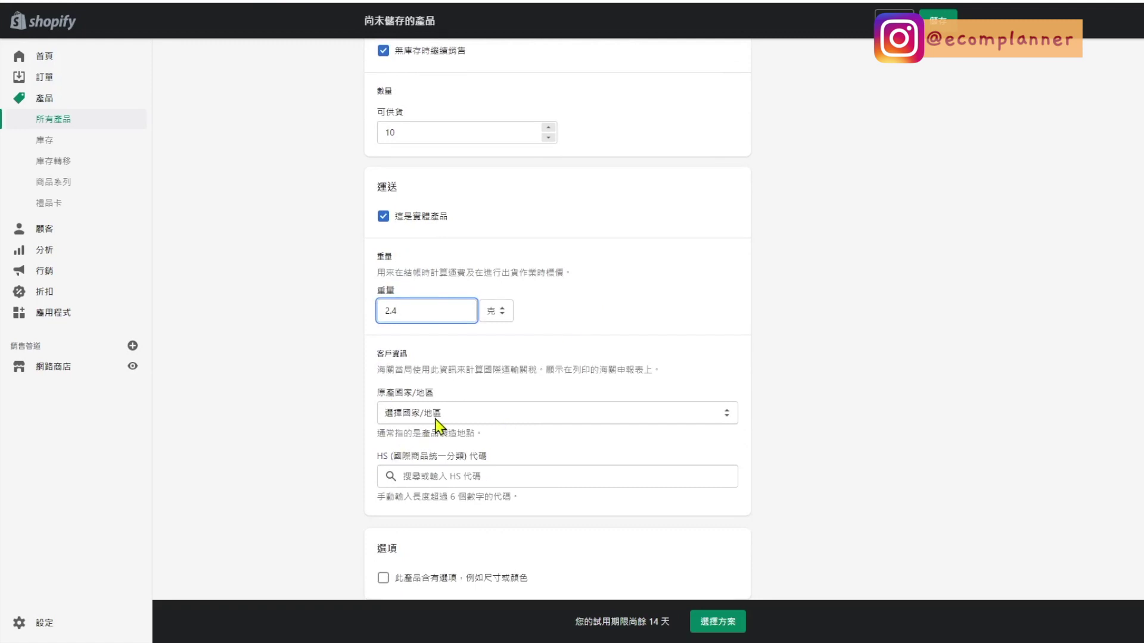
scroll(446, 457, "down", 2)
scroll(352, 430, "up", 5)
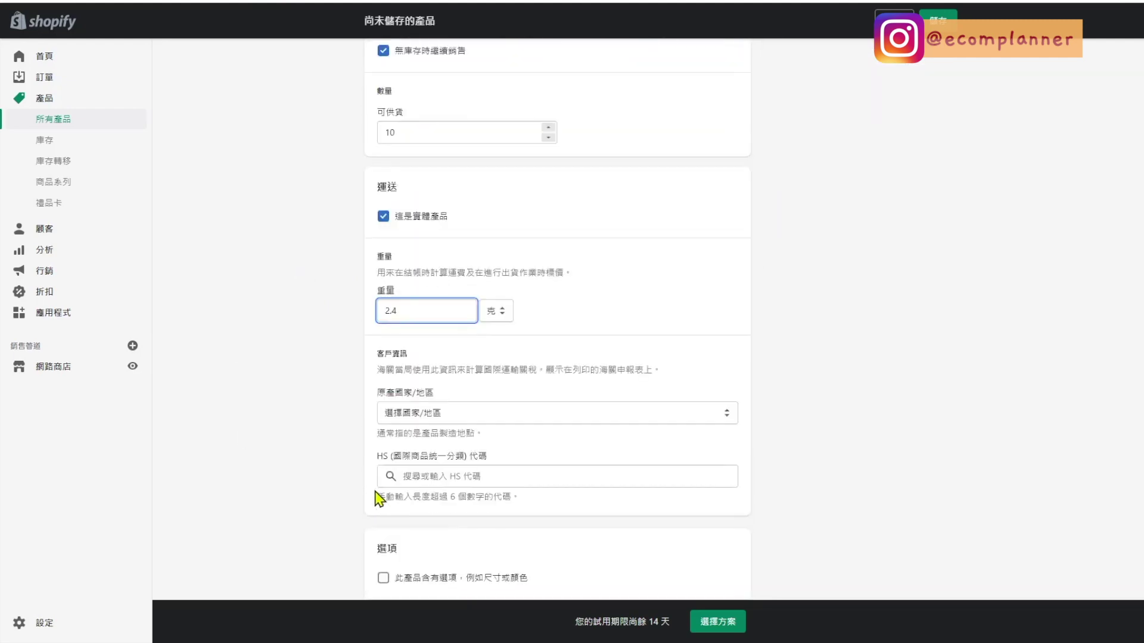
Step: Enable product options and add a 類式 option with the values 夾耳 and 銀針, in that order
scroll(380, 497, "down", 4)
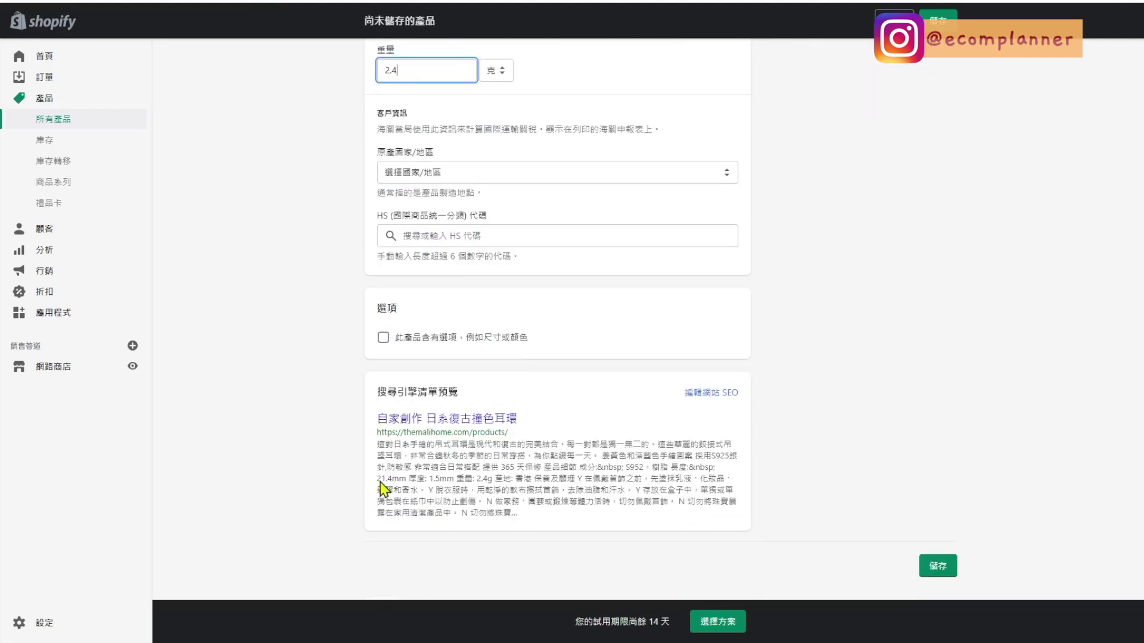
left_click(383, 338)
left_click(426, 395)
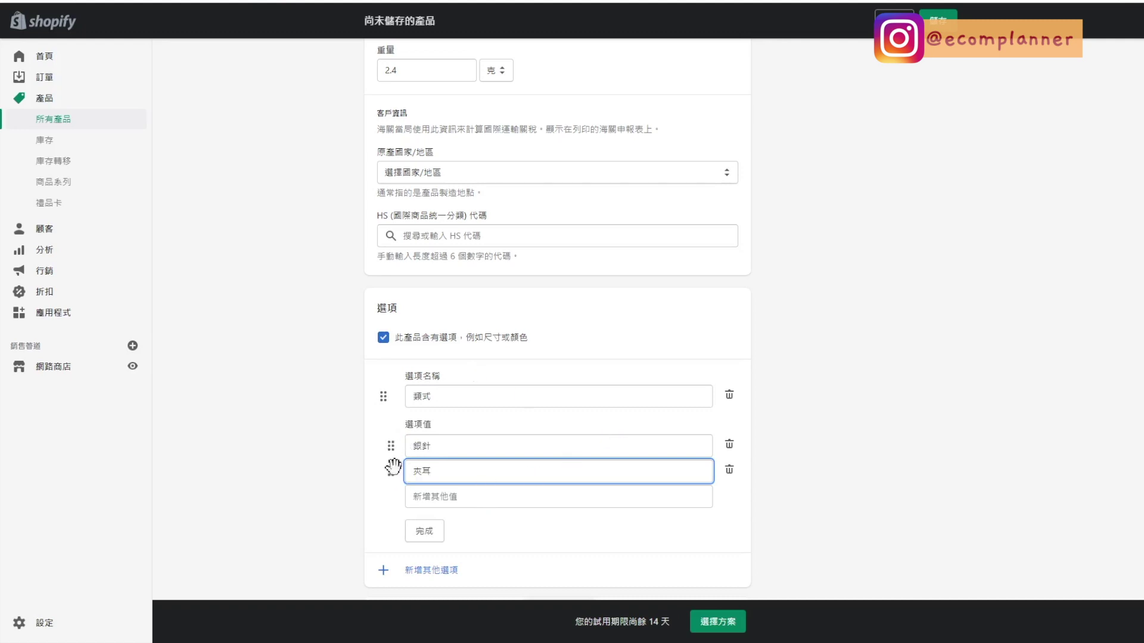
left_click_drag(391, 471, 398, 442)
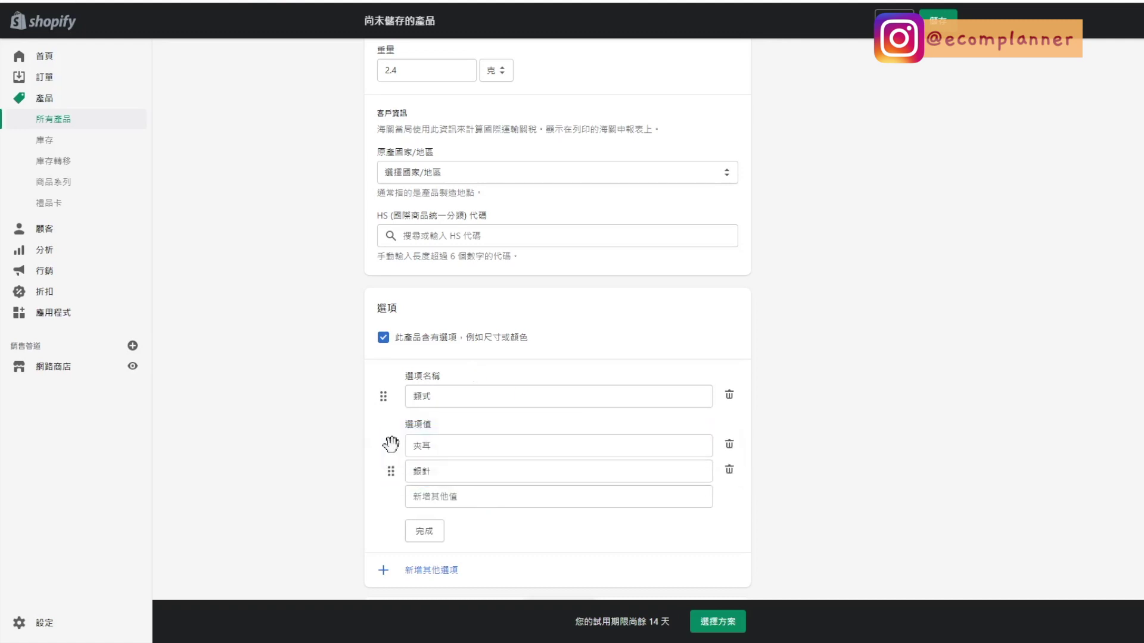
left_click(438, 535)
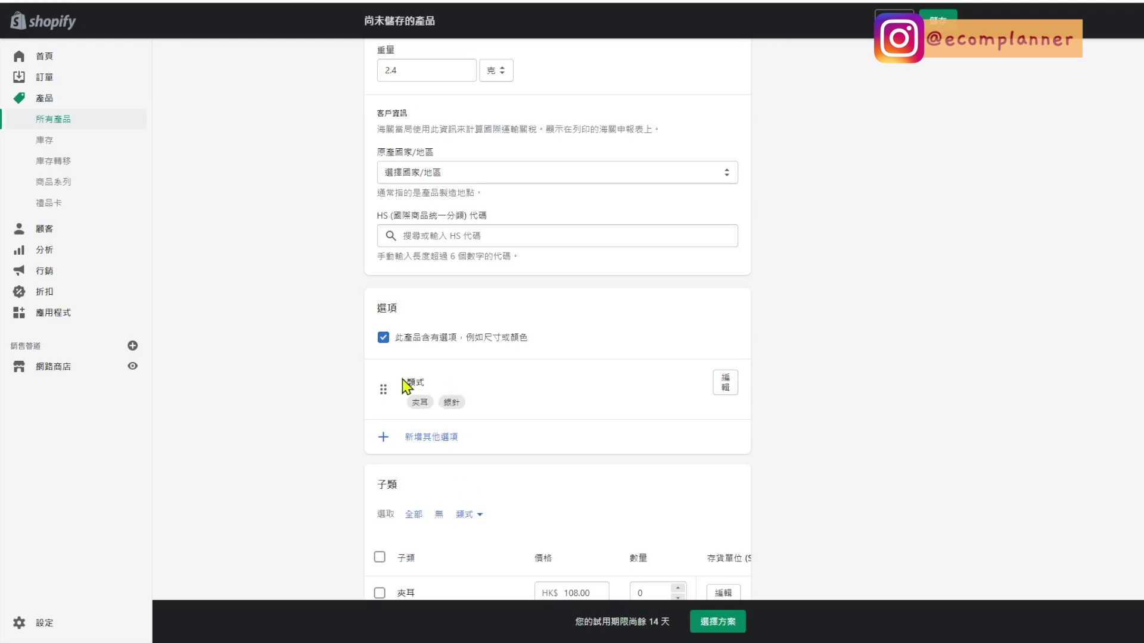
Step: Add a second option named 顏色 with the values 黃色 and 藍色
left_click(384, 441)
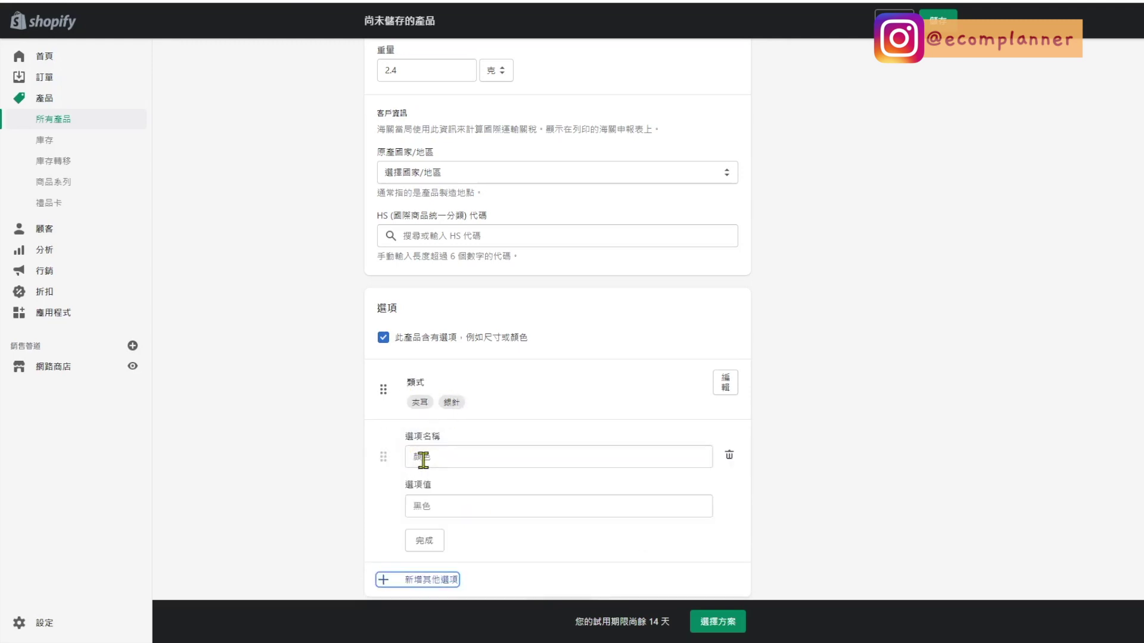
left_click(423, 459)
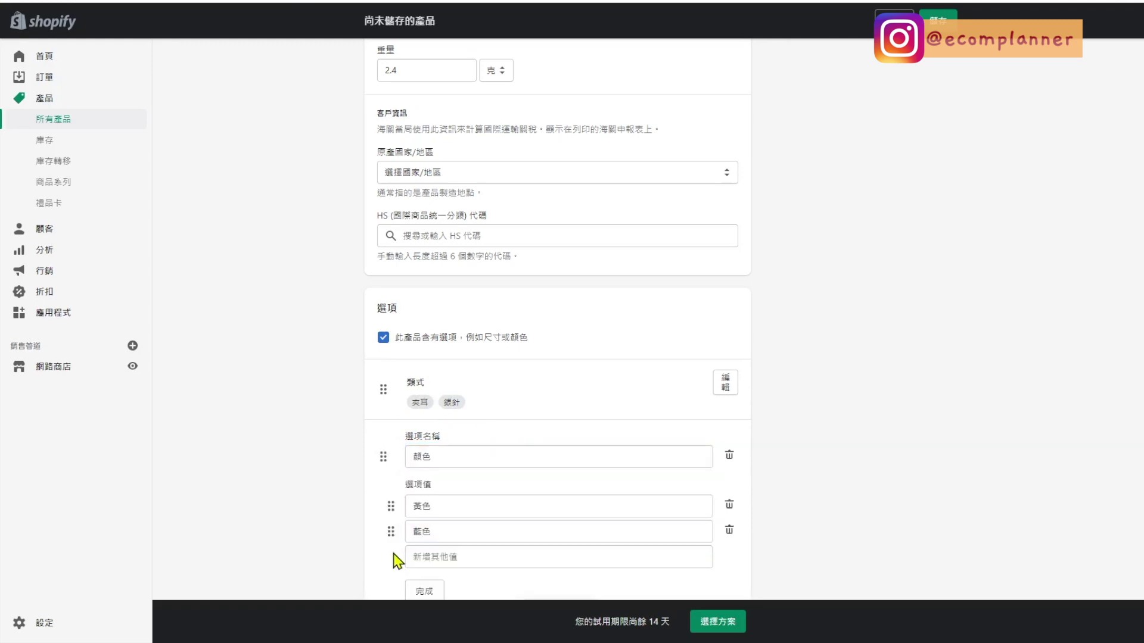
mouse_move(389, 533)
left_mouse_down()
mouse_move(394, 505)
mouse_move(391, 532)
left_mouse_up()
left_click(420, 589)
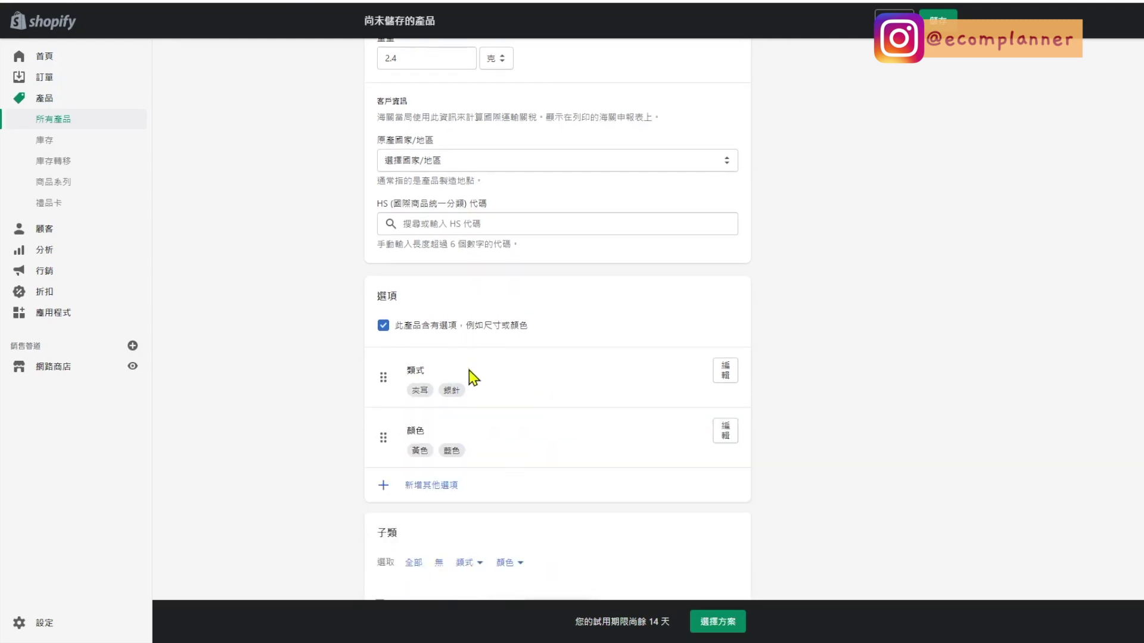
Step: Set the quantity of all four variants to 10, keep their price at HK$108, and save the product
scroll(499, 365, "down", 3)
scroll(421, 221, "down", 3)
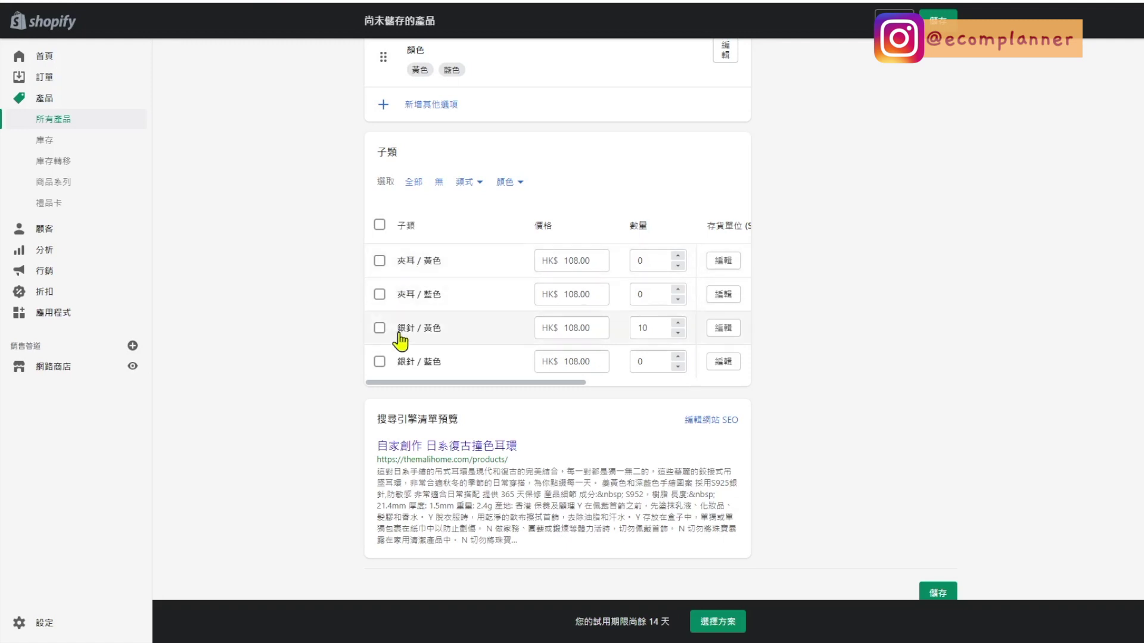
left_click(566, 263)
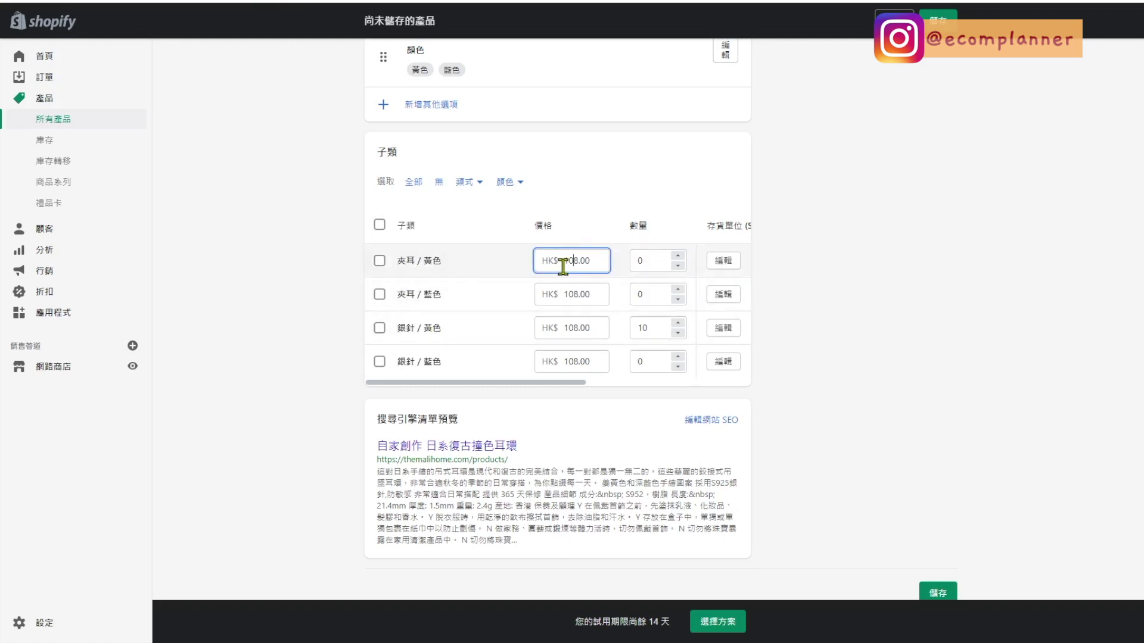
left_click_drag(569, 263, 615, 274)
left_click(613, 271)
left_click(652, 262)
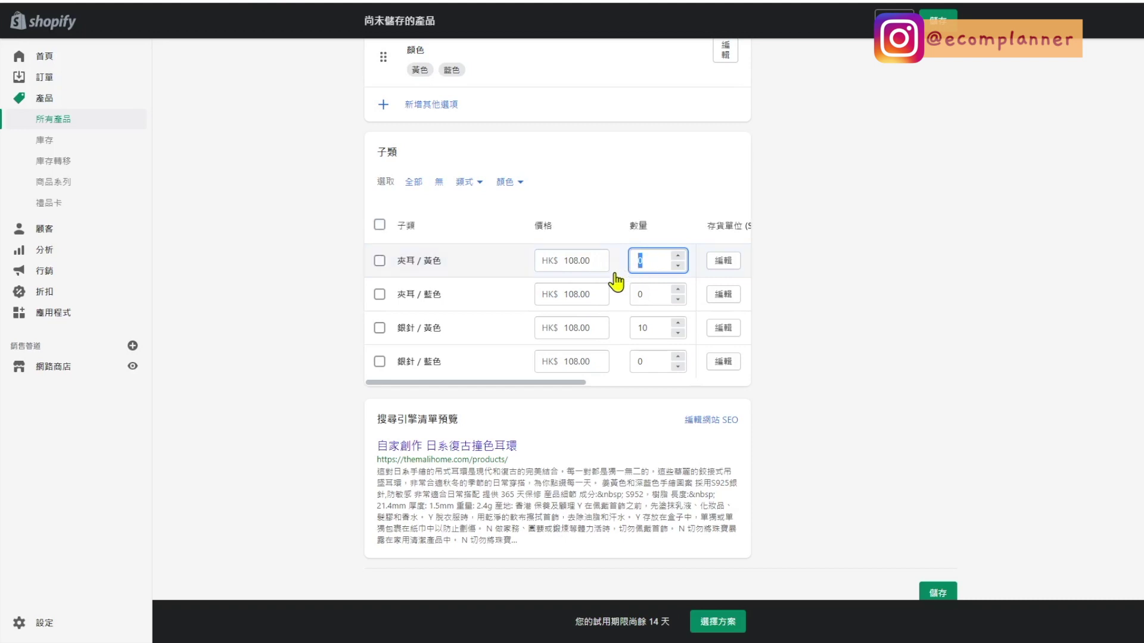
left_click(651, 258)
left_click(592, 253)
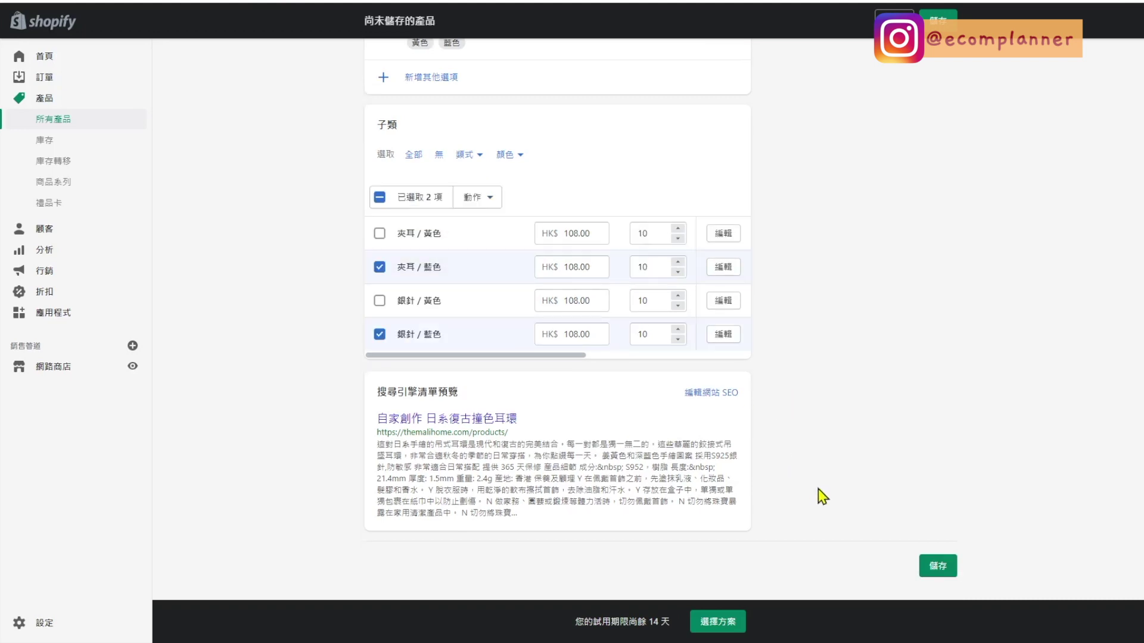
left_click(937, 571)
Step: Assign the first earring photo, with the pair lying on white fabric, to both 夾耳 variants
scroll(344, 409, "up", 6)
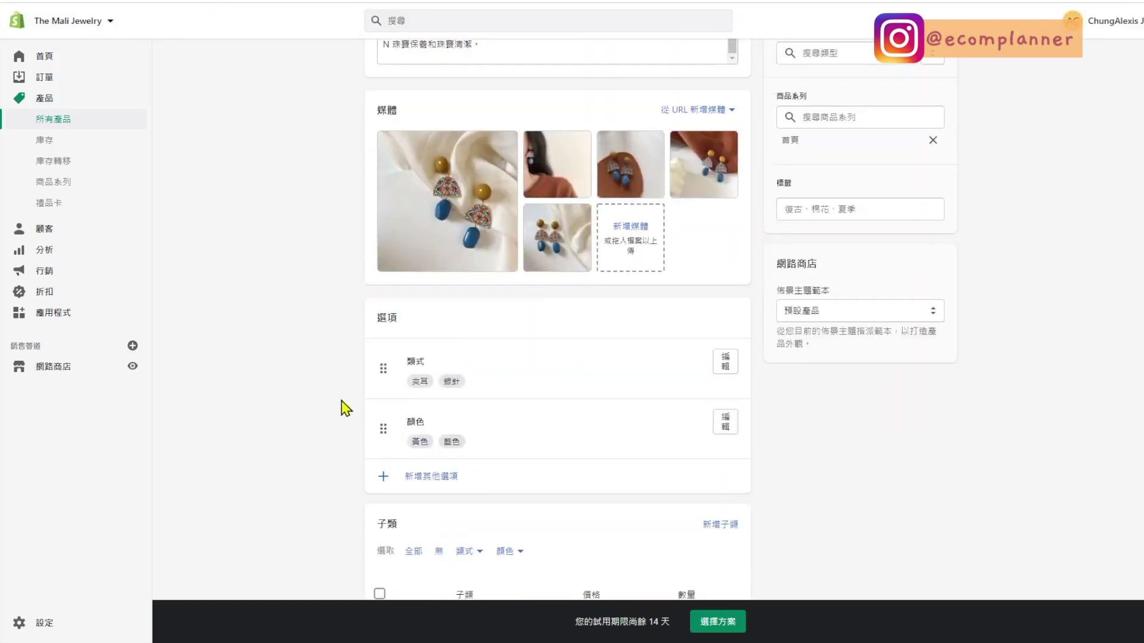
scroll(345, 409, "down", 5)
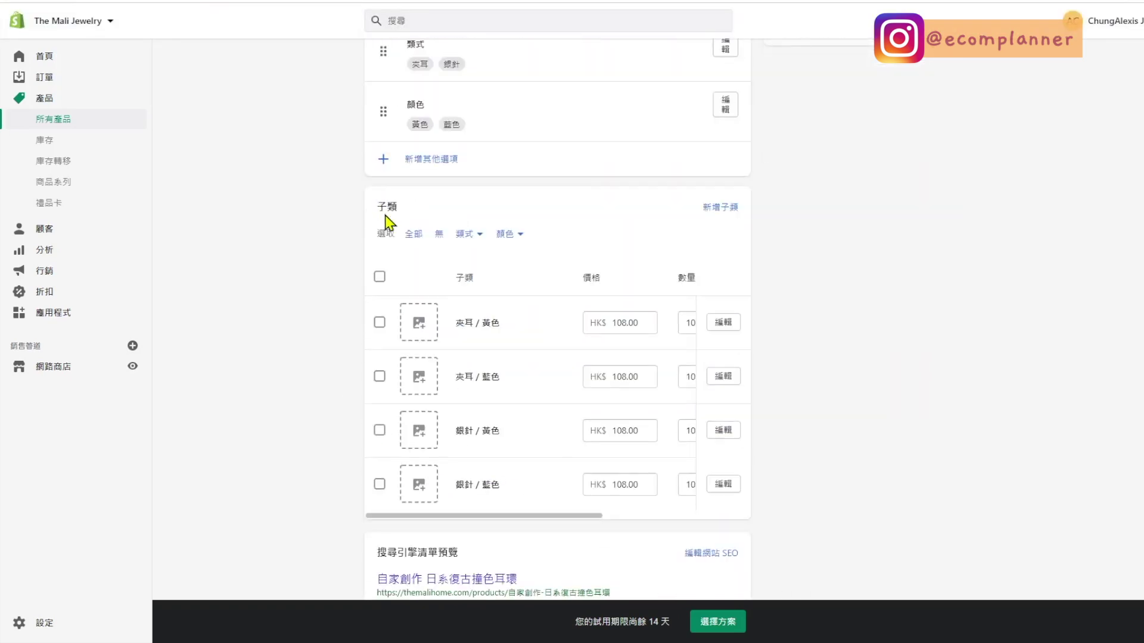
left_click(418, 325)
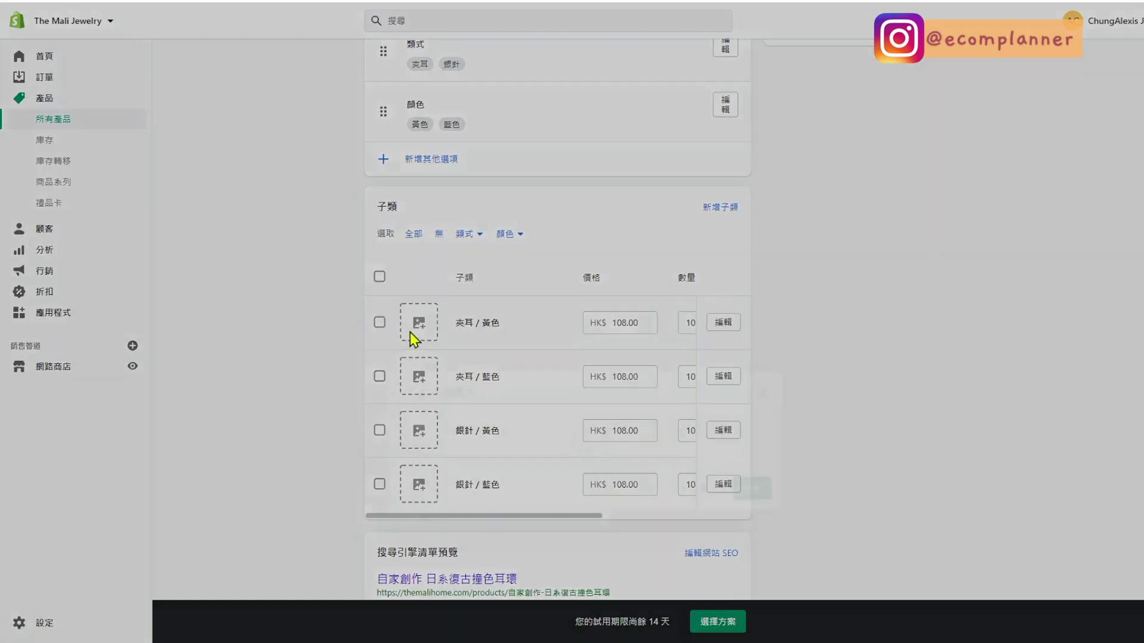
left_click(566, 293)
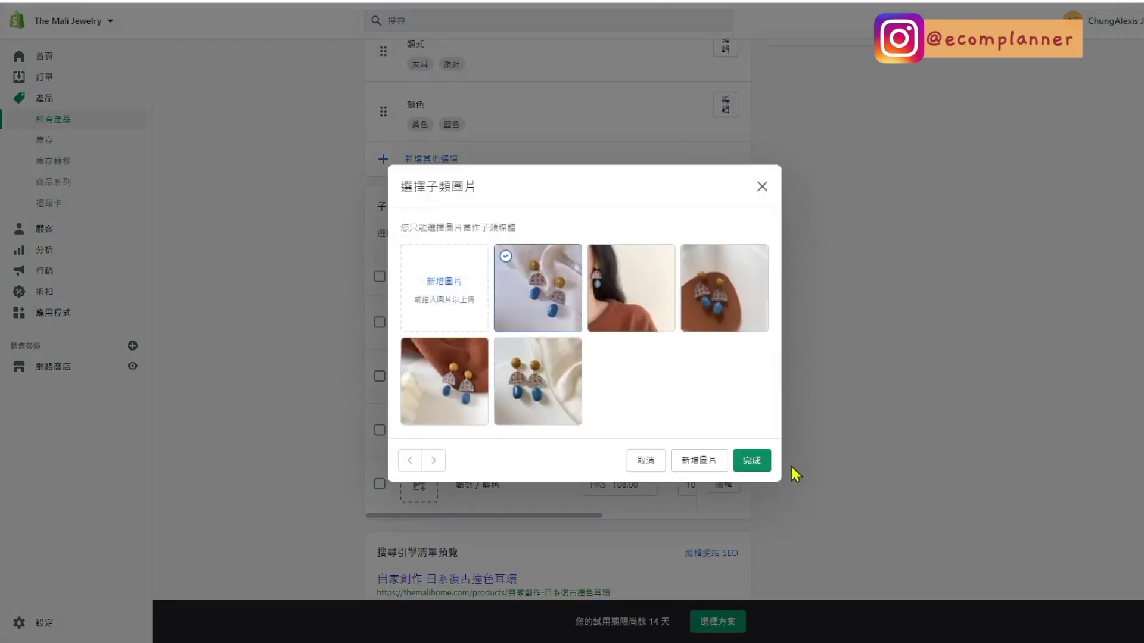
left_click(757, 464)
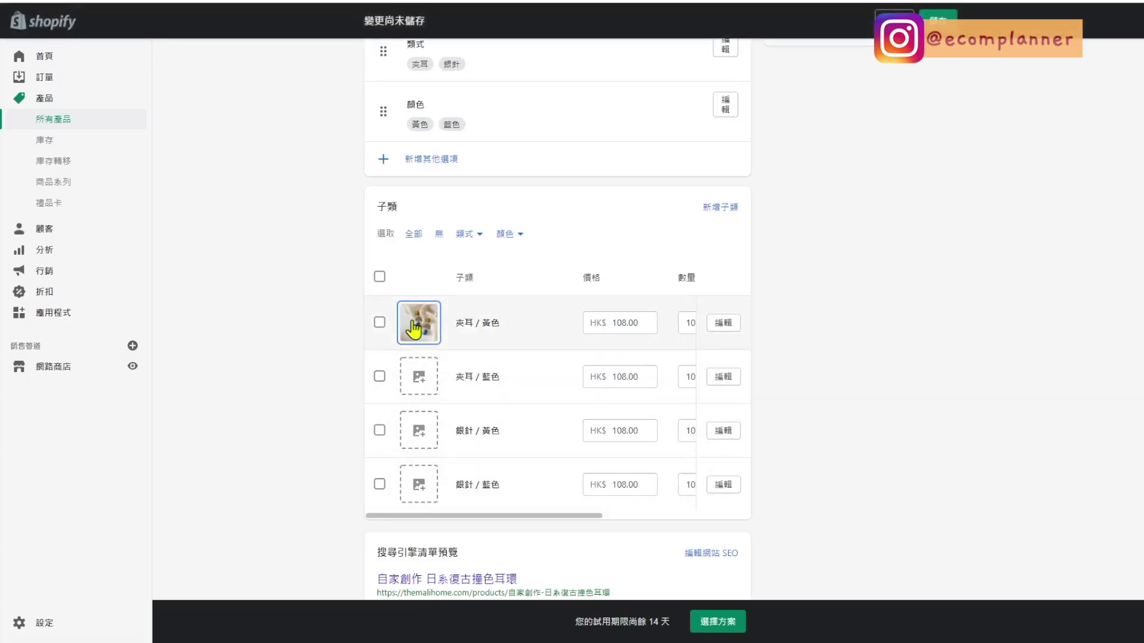
left_click(415, 379)
left_click(642, 313)
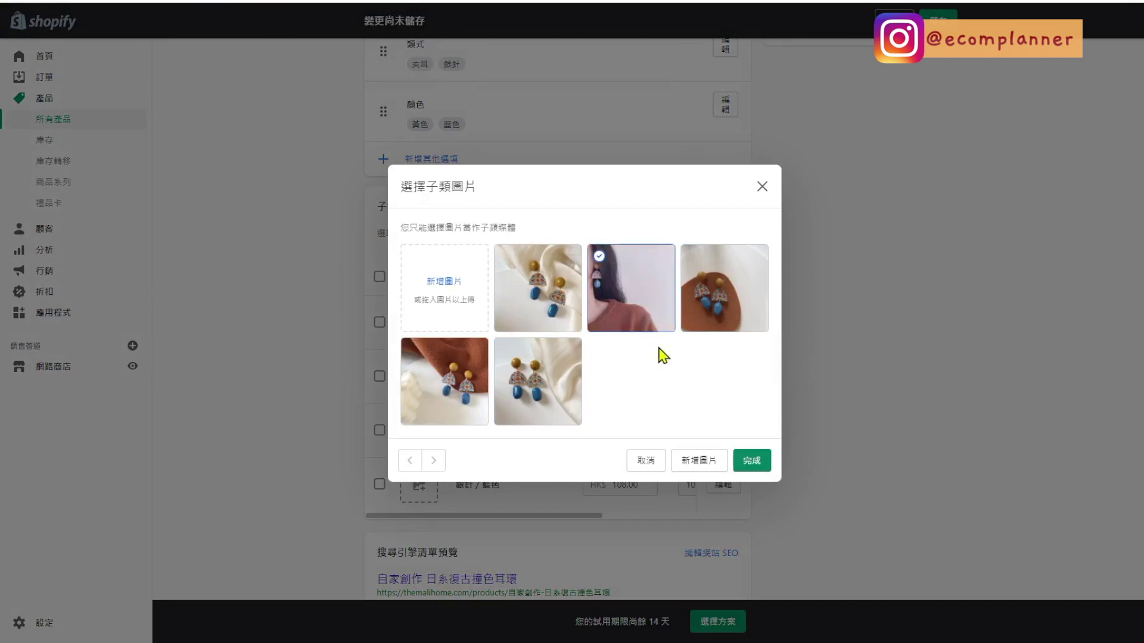
left_click(571, 300)
left_click(754, 462)
Step: Assign the photo of the earrings on the brown dish to both 銀針 variants
left_click(420, 432)
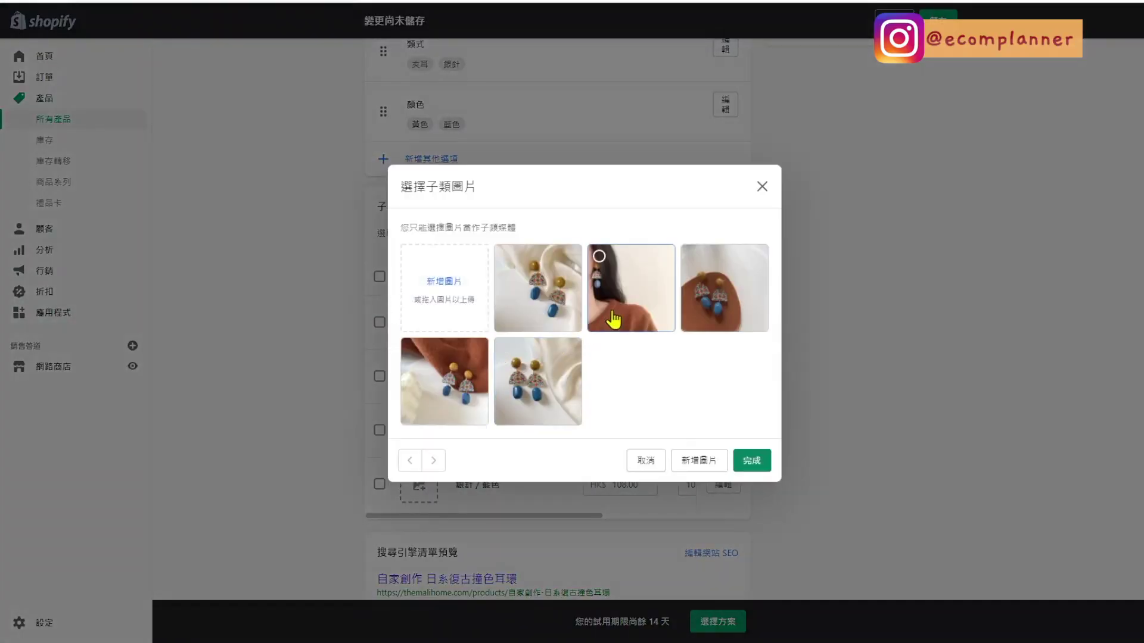
left_click(696, 313)
left_click(742, 465)
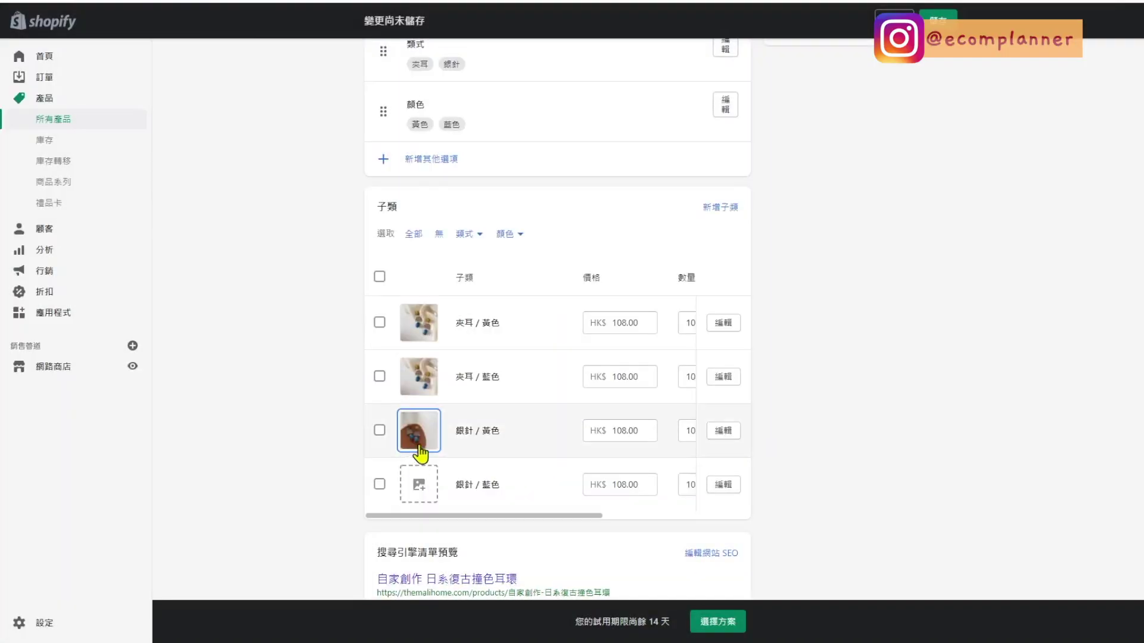
left_click(418, 484)
left_click(709, 292)
left_click(752, 460)
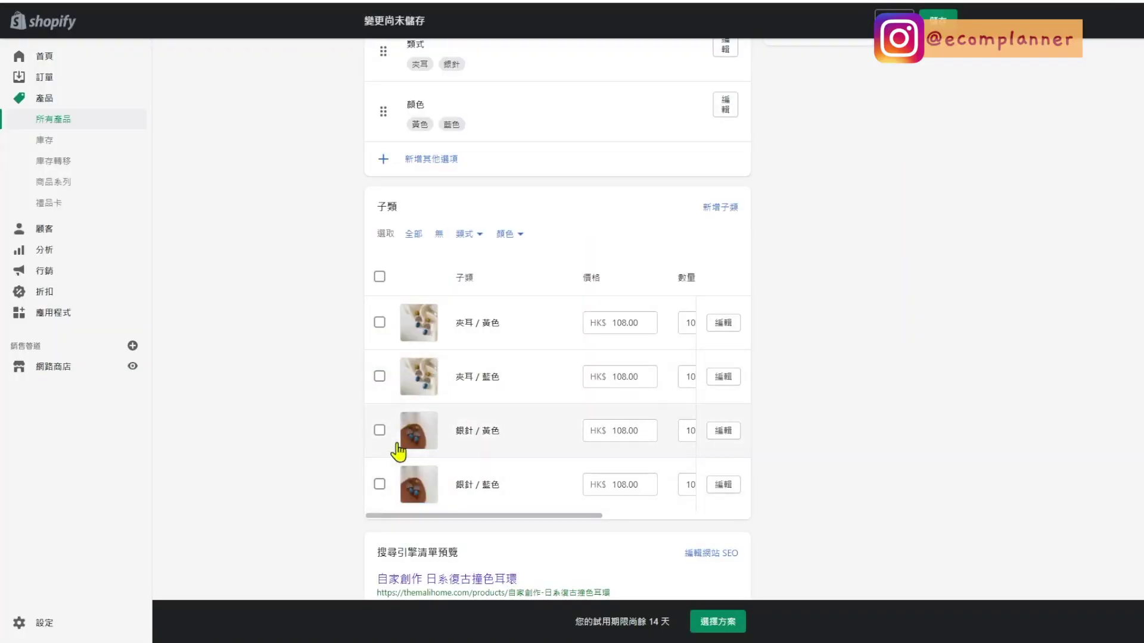
Step: Edit the search engine listing, replacing the product's URL handle with "jewelry earring", and save the product
scroll(395, 357, "down", 3)
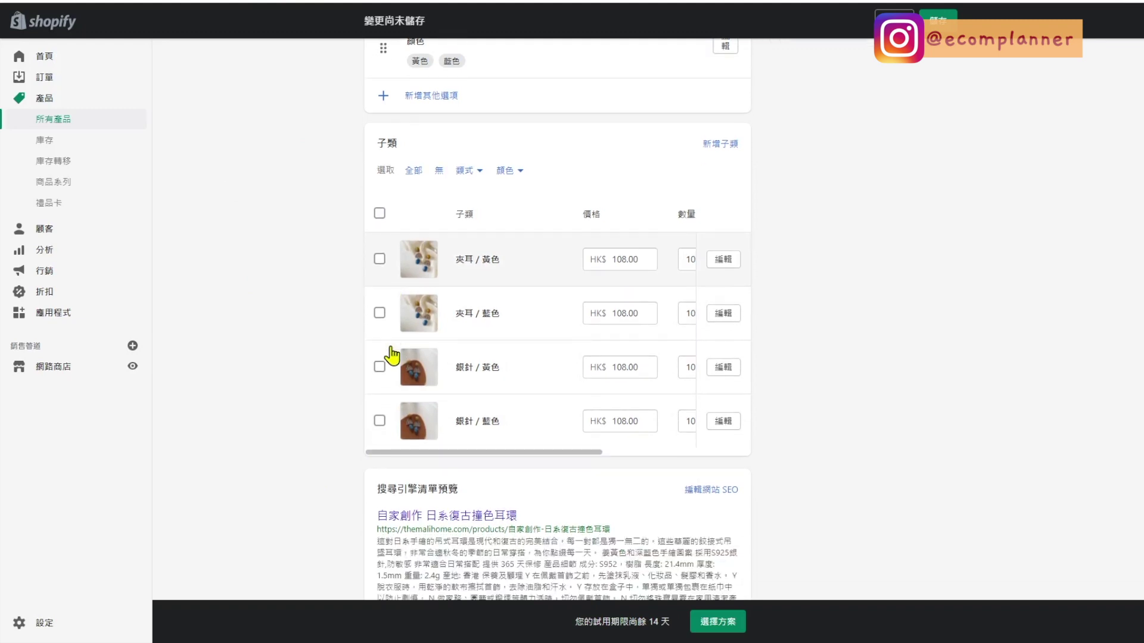
left_click(709, 394)
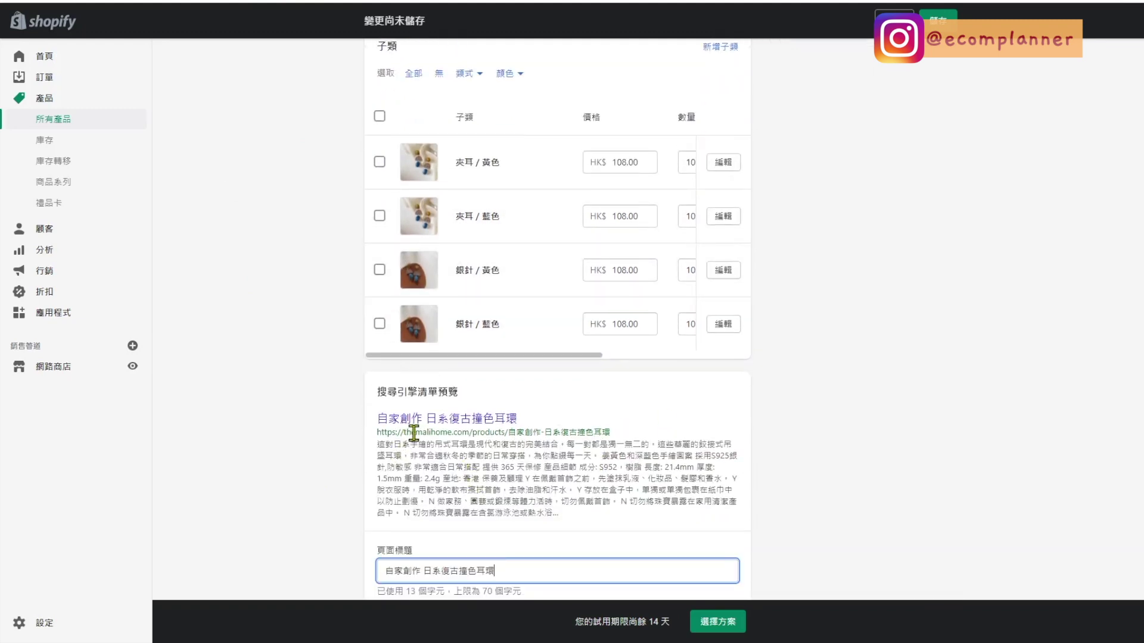
left_click_drag(516, 432, 616, 434)
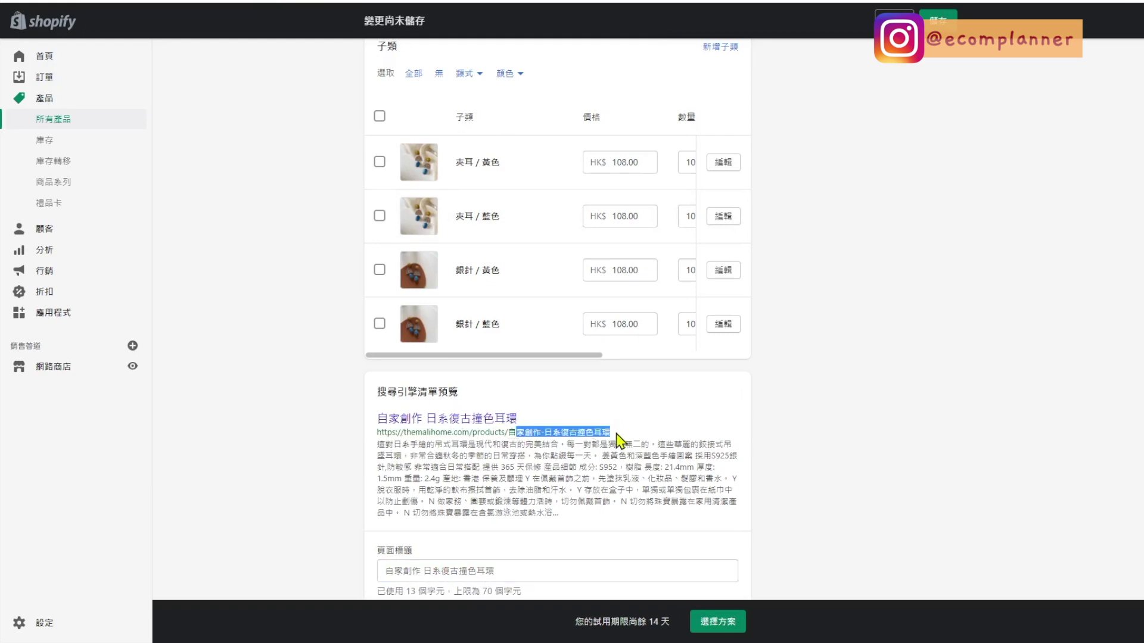
scroll(620, 426, "up", 15)
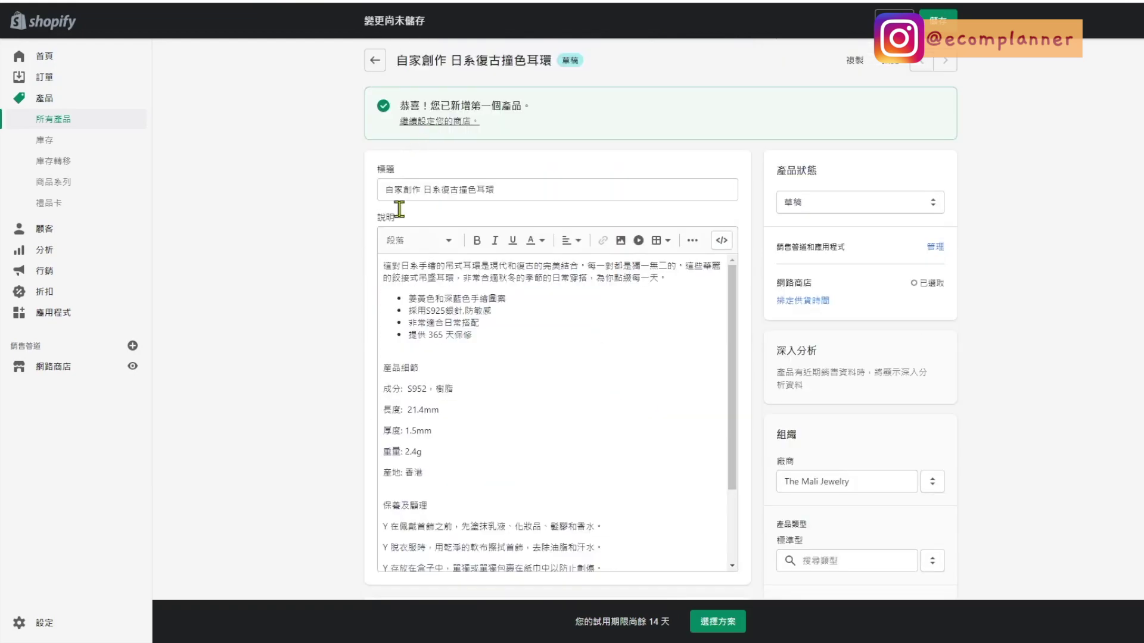
scroll(265, 426, "down", 15)
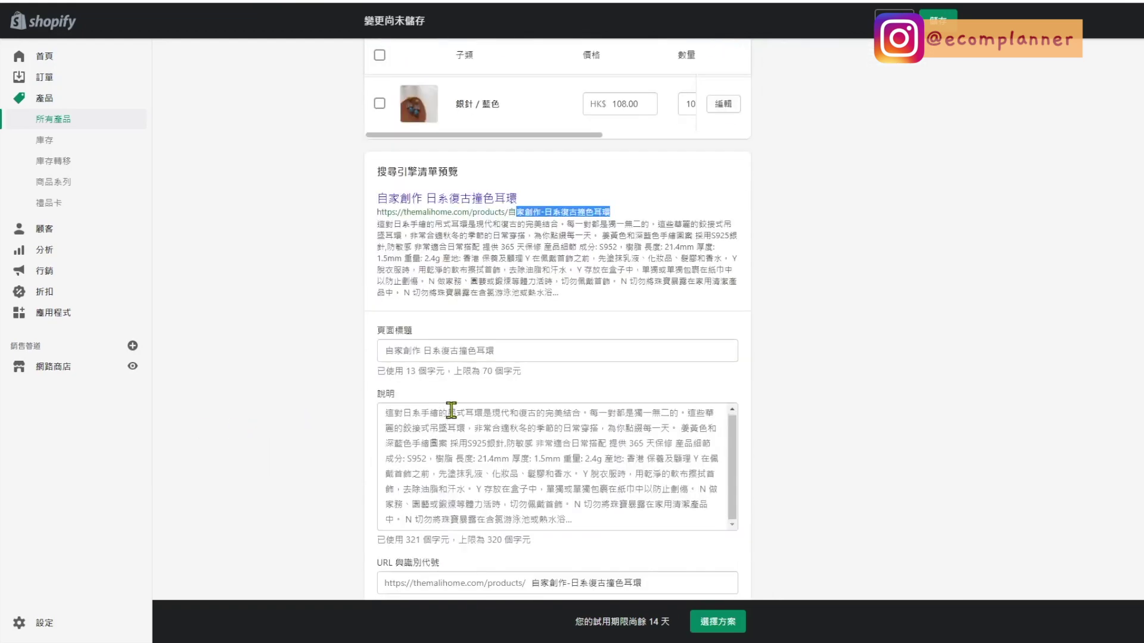
scroll(588, 465, "down", 2)
left_click_drag(662, 505, 507, 504)
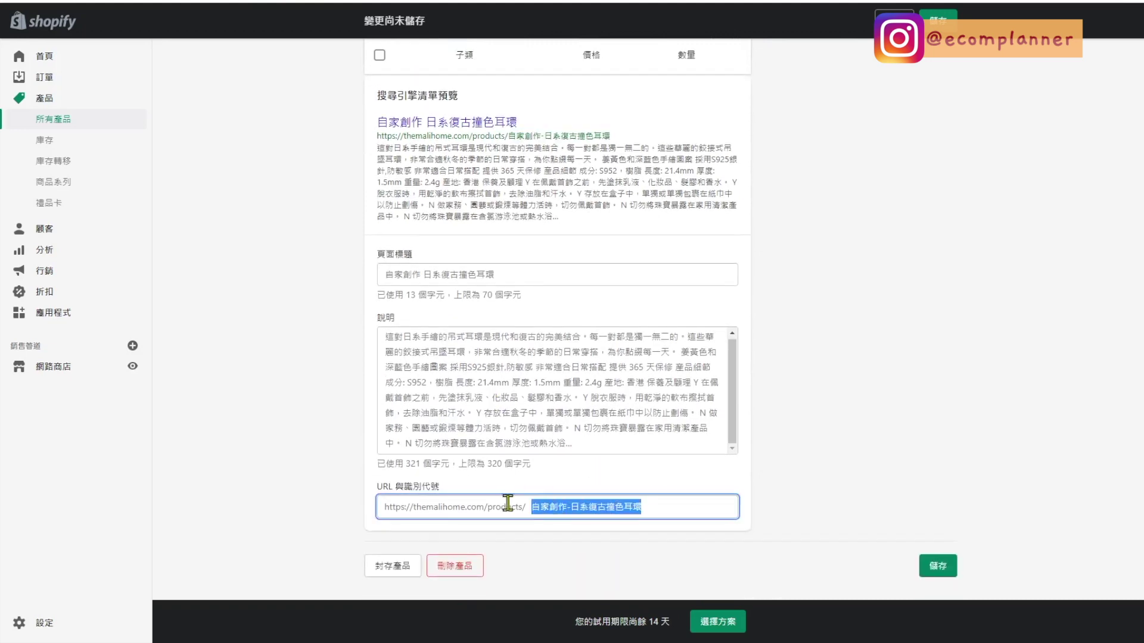
type("jewelry earring")
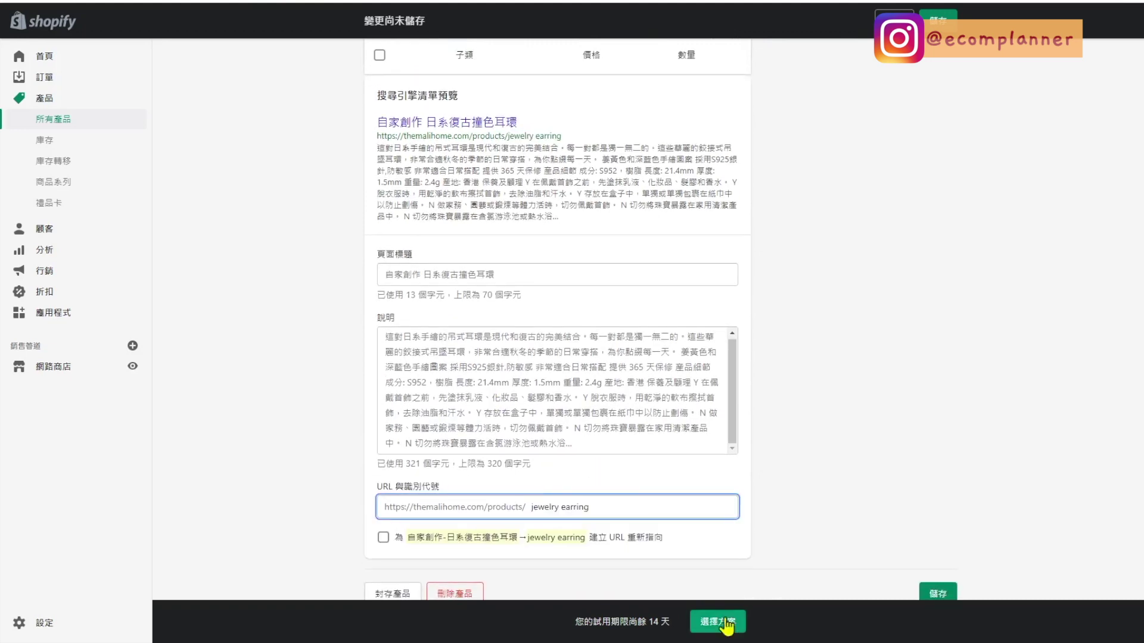
left_click(938, 15)
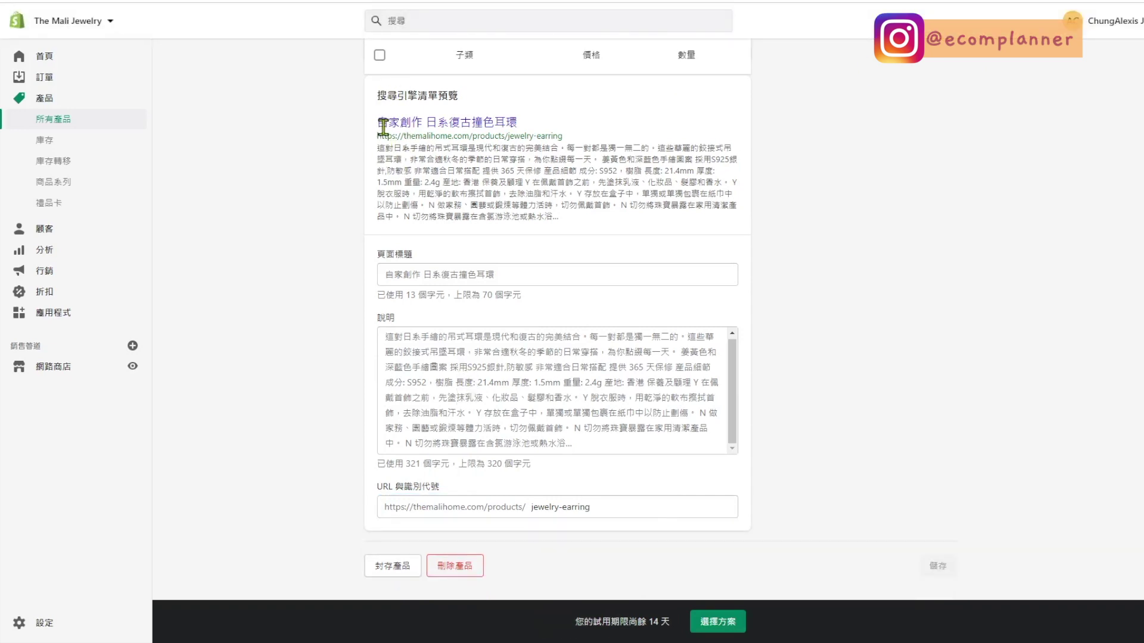
Step: Shorten the product's search engine description to its opening paragraph, removing everything after 「為你點綴每一天。」, and save the product
left_click_drag(385, 147, 669, 230)
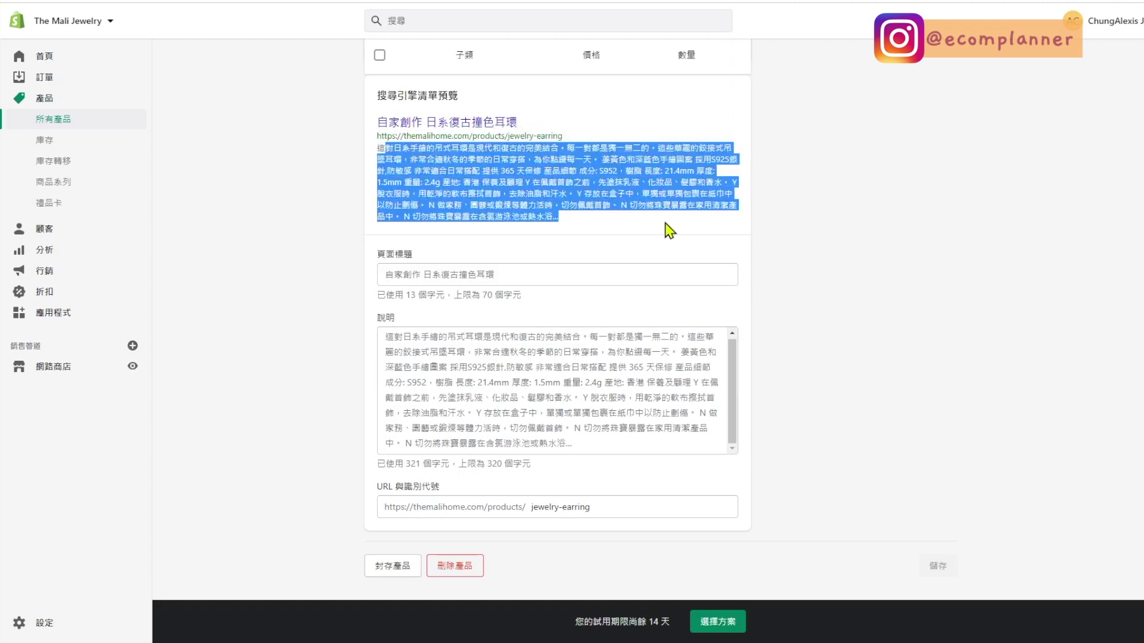
left_click(582, 445)
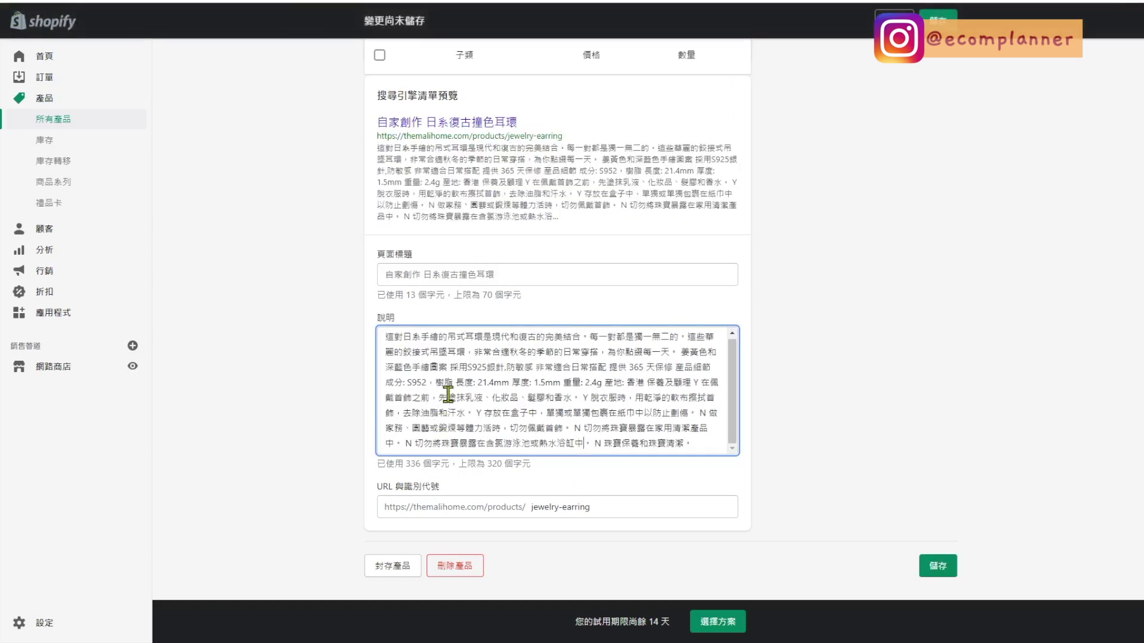
scroll(454, 387, "up", 7)
scroll(455, 370, "down", 6)
scroll(445, 478, "down", 1)
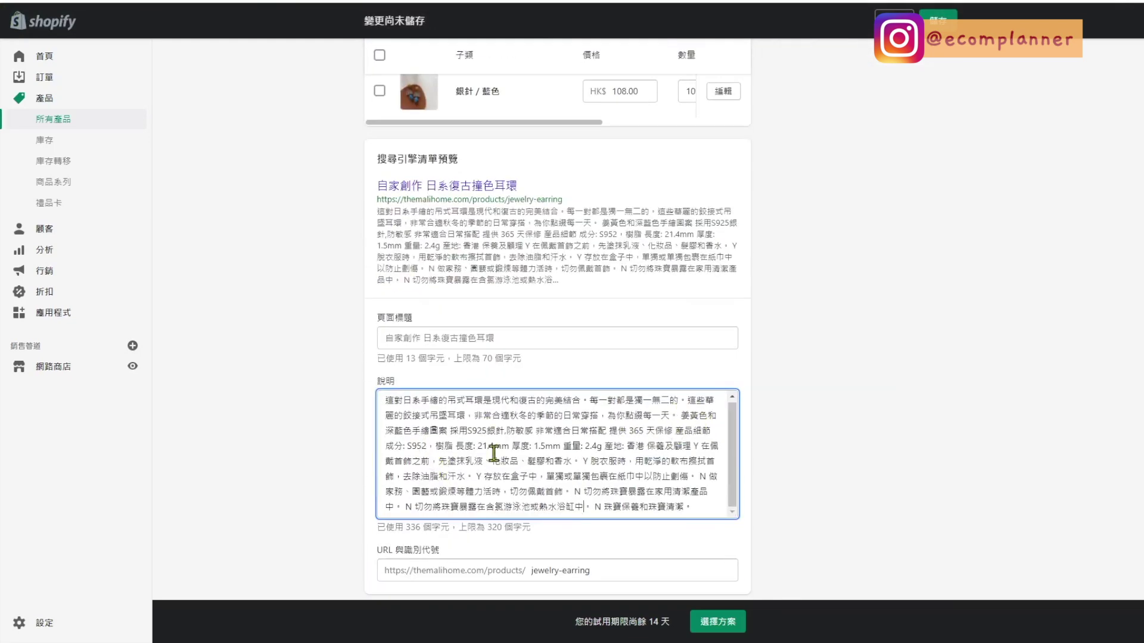
left_click_drag(674, 415, 726, 507)
key("BackSpace")
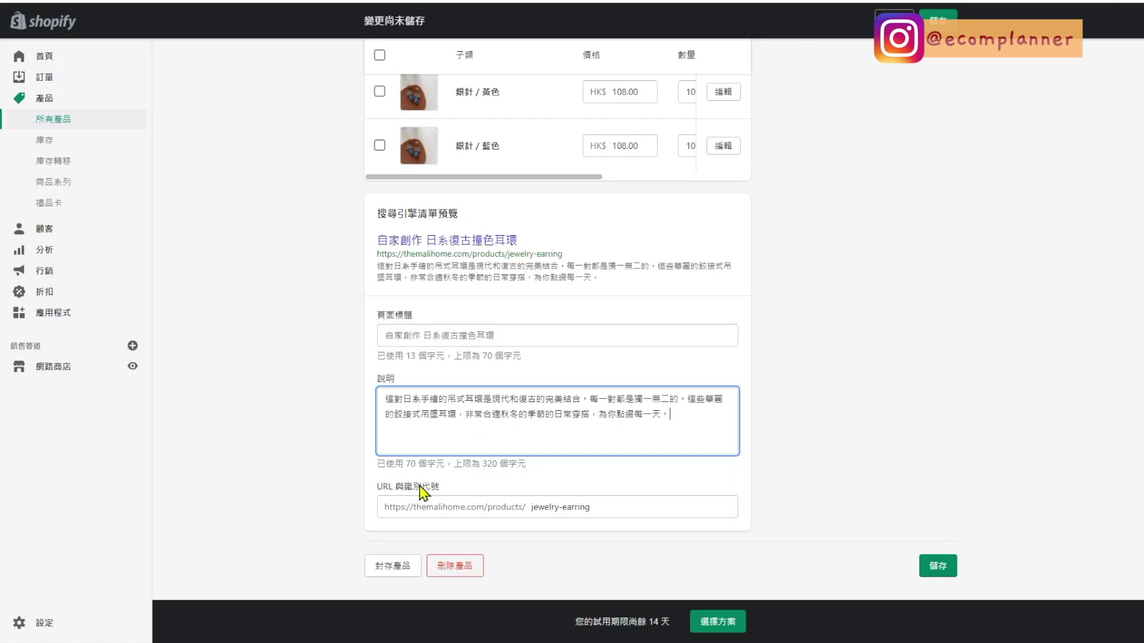
left_click(948, 573)
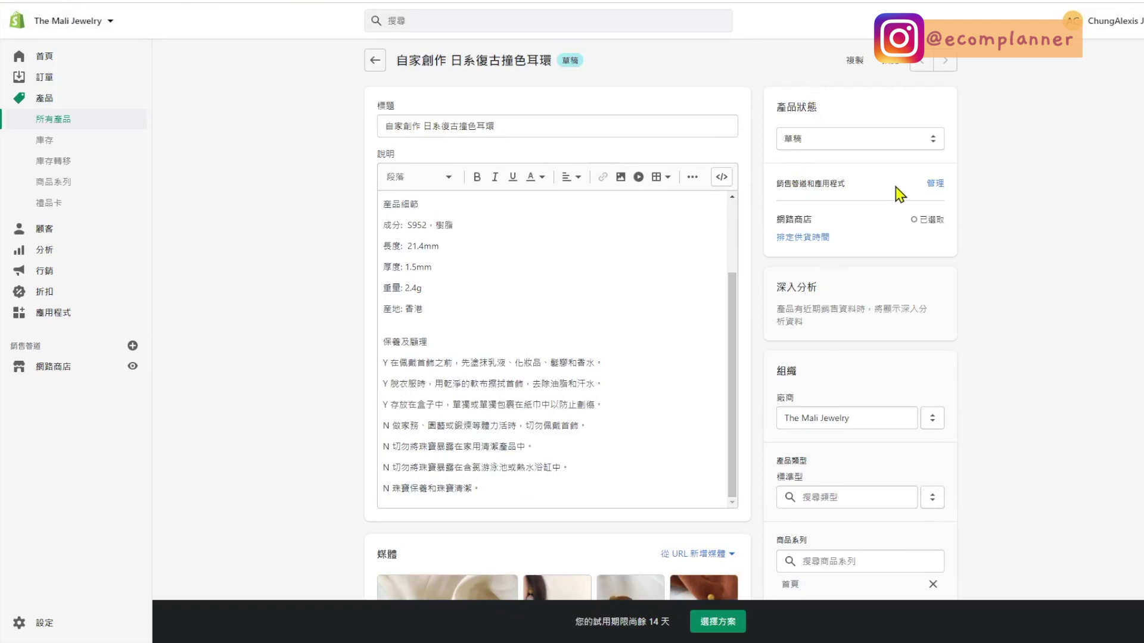
Step: Set the product's status to 啟用中 and save it
left_click(878, 136)
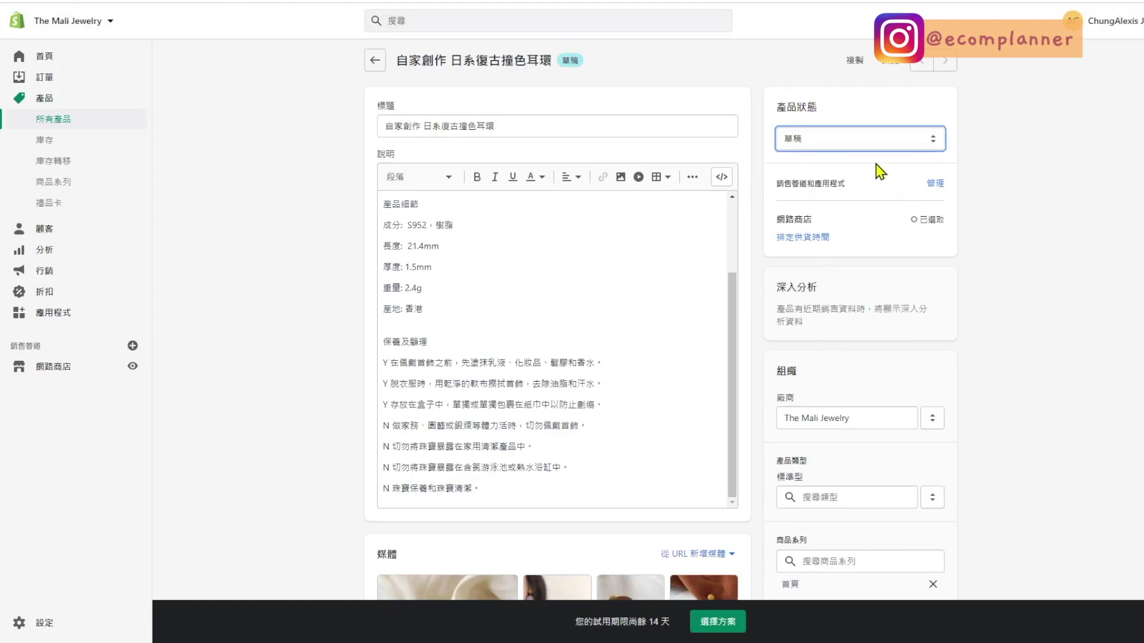
left_click(874, 164)
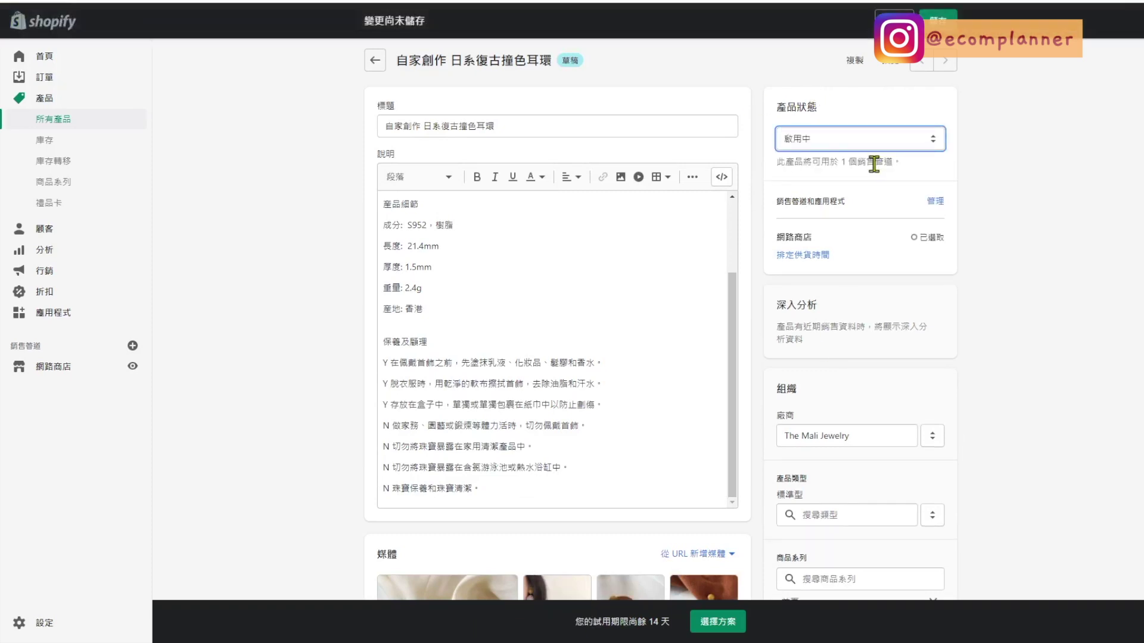
left_click(940, 16)
Step: Assign the custom product type 耳環 to the earring product and save it
scroll(834, 292, "down", 3)
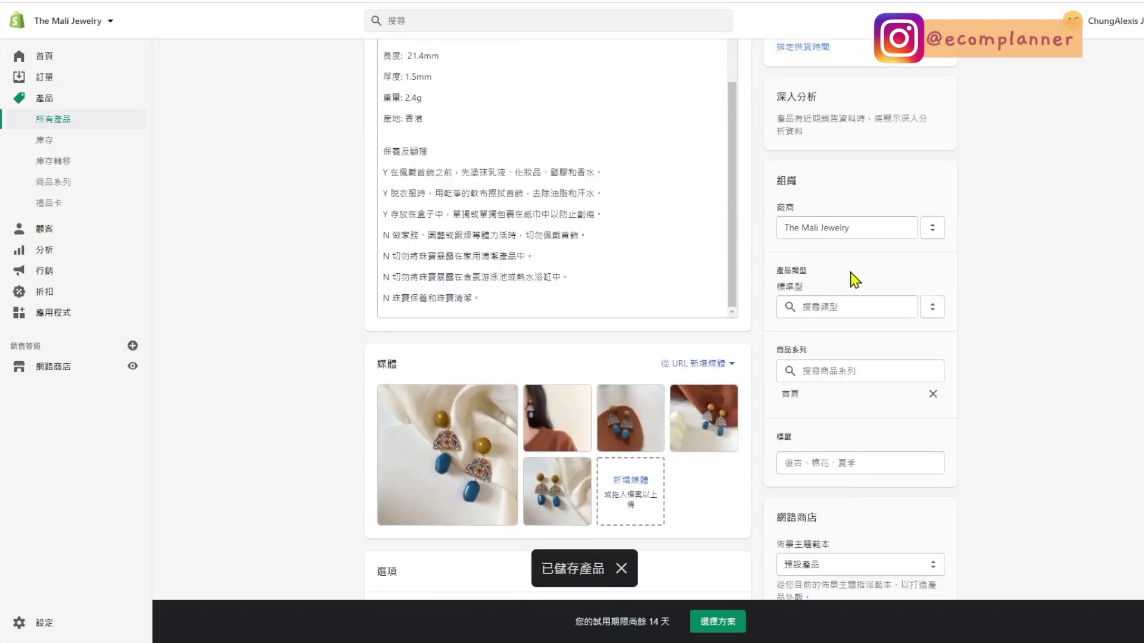
left_click(859, 307)
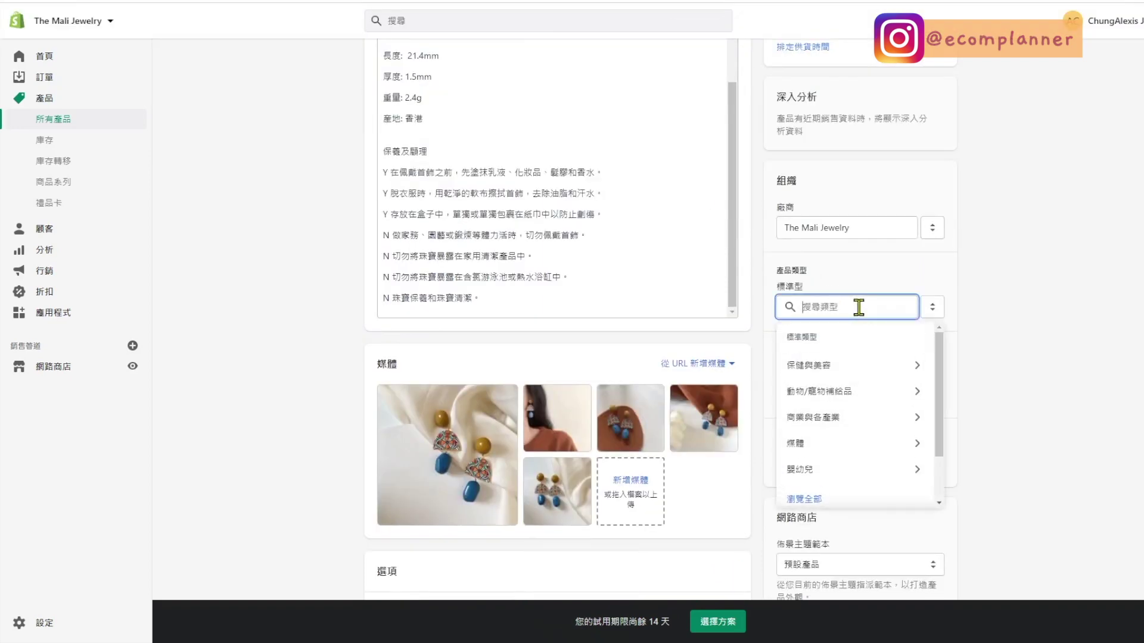
left_click(814, 421)
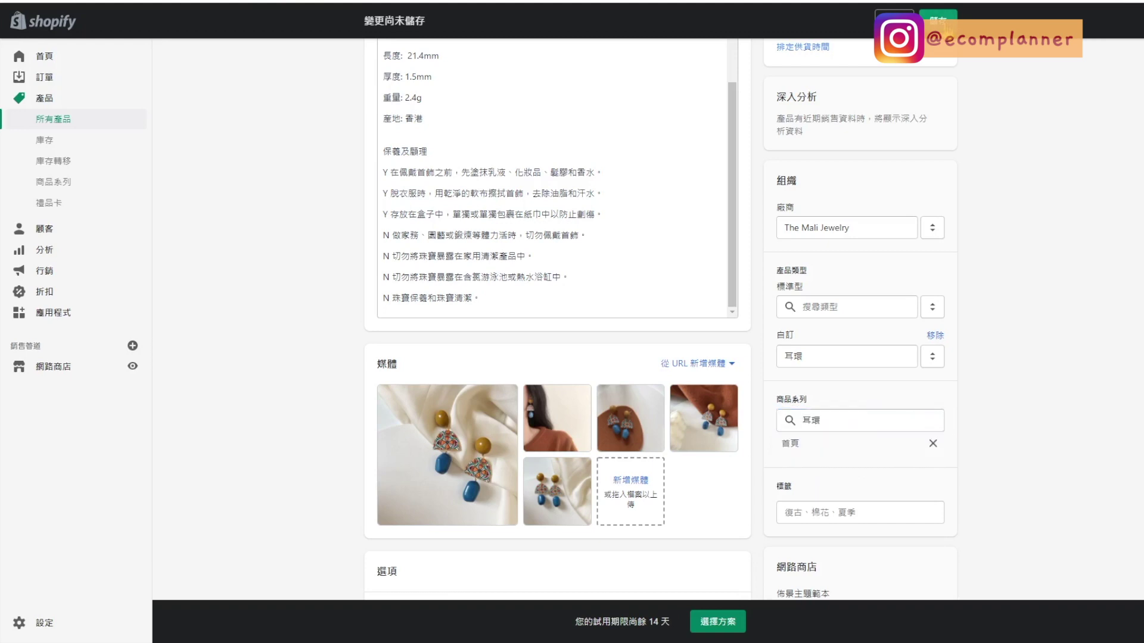
left_click(946, 24)
Step: Start a new product collection and title it 耳環, leaving its description empty
left_click(76, 183)
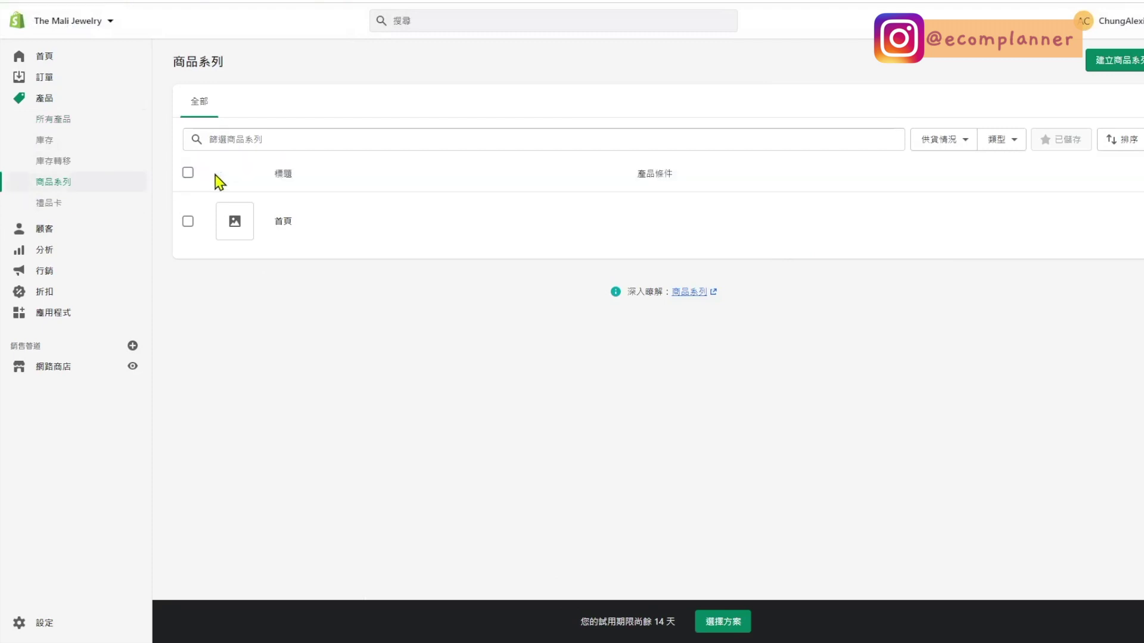
left_click(1113, 60)
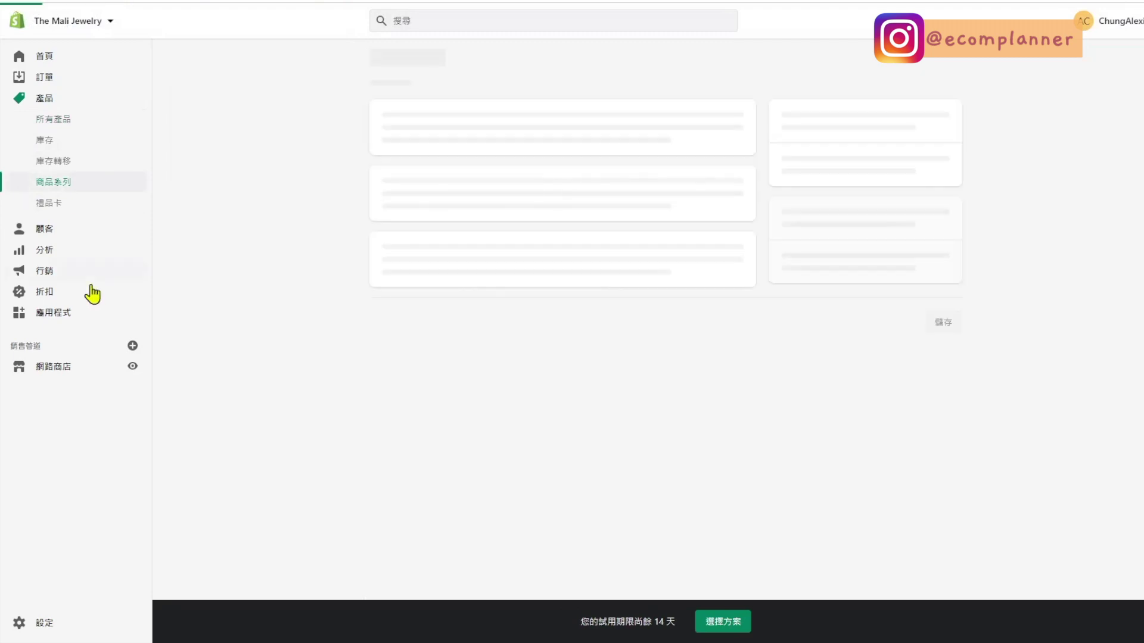
type("女竹")
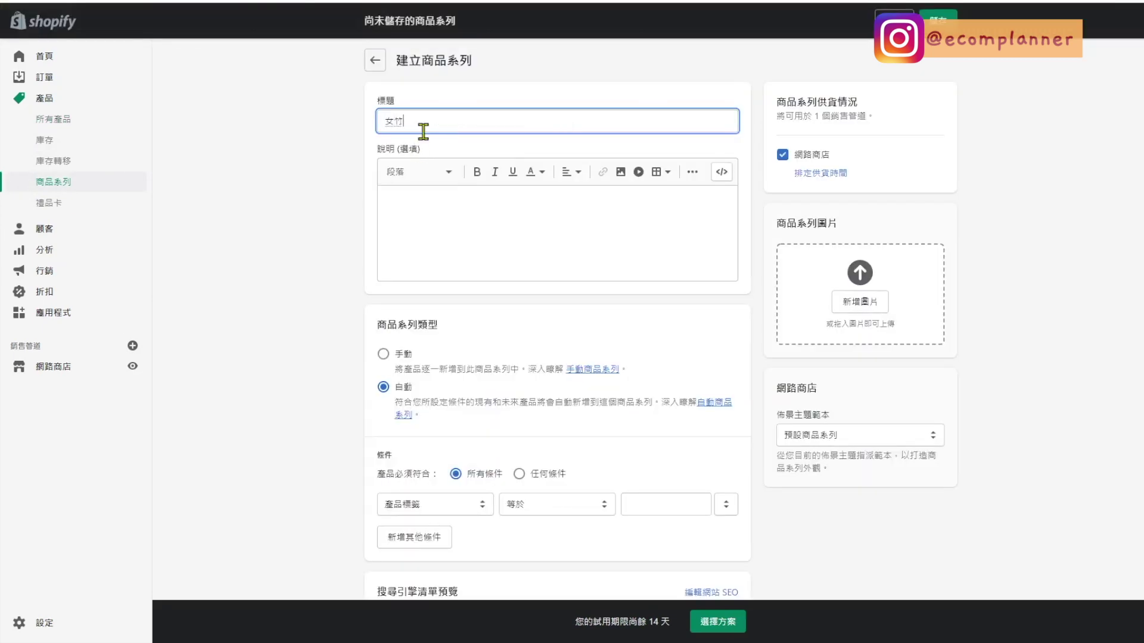
type("耳環")
left_click(446, 196)
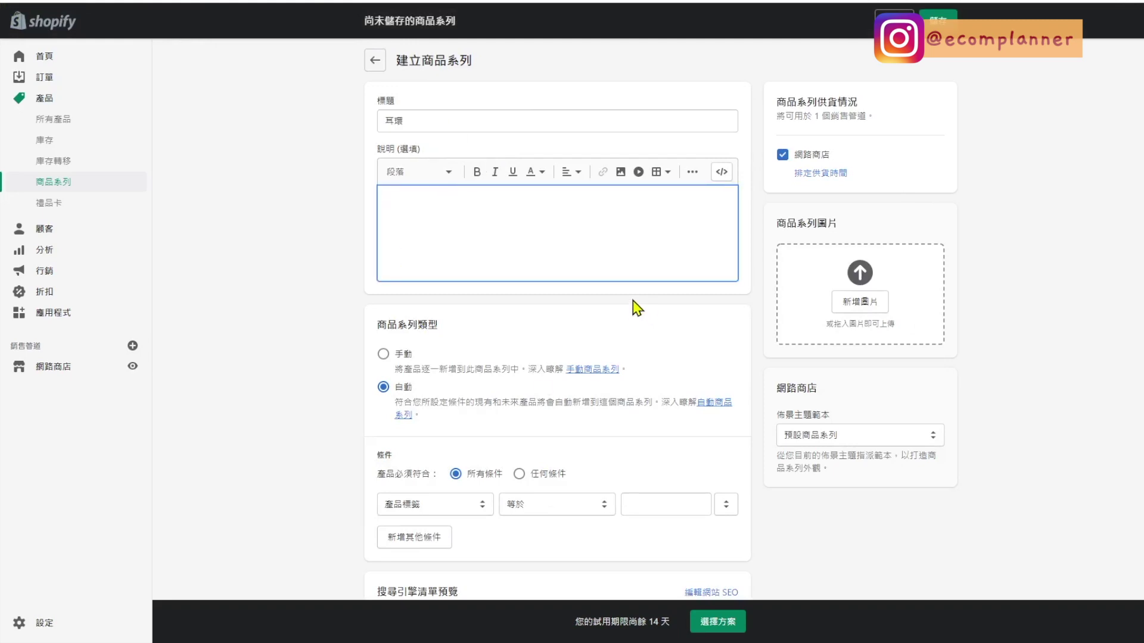
Step: Give the automatic 耳環 collection the condition that 產品類型 等於 耳環, save it, and check which products it includes
scroll(417, 221, "down", 3)
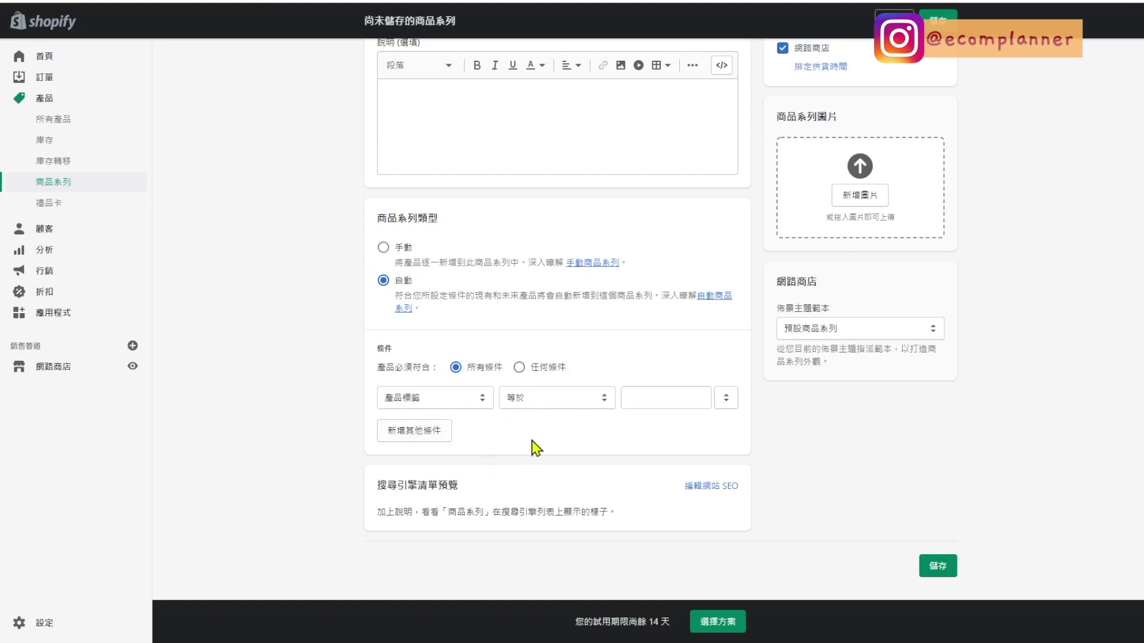
left_click(475, 409)
left_click(439, 443)
left_click(672, 400)
type("耳環")
left_click(418, 445)
left_click(938, 567)
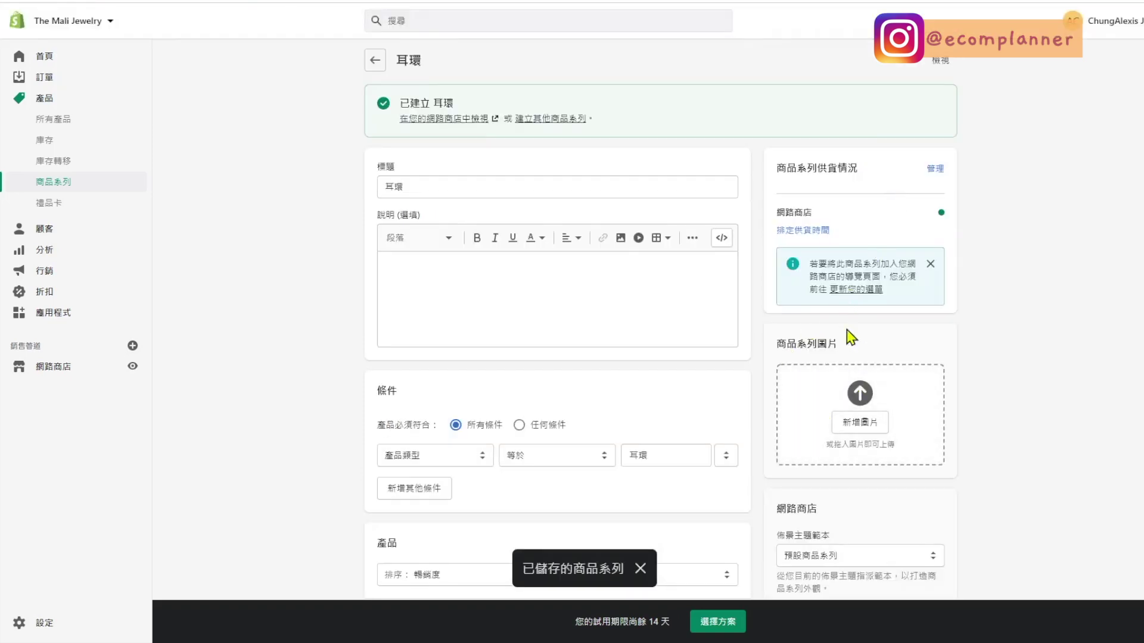
scroll(823, 364, "down", 2)
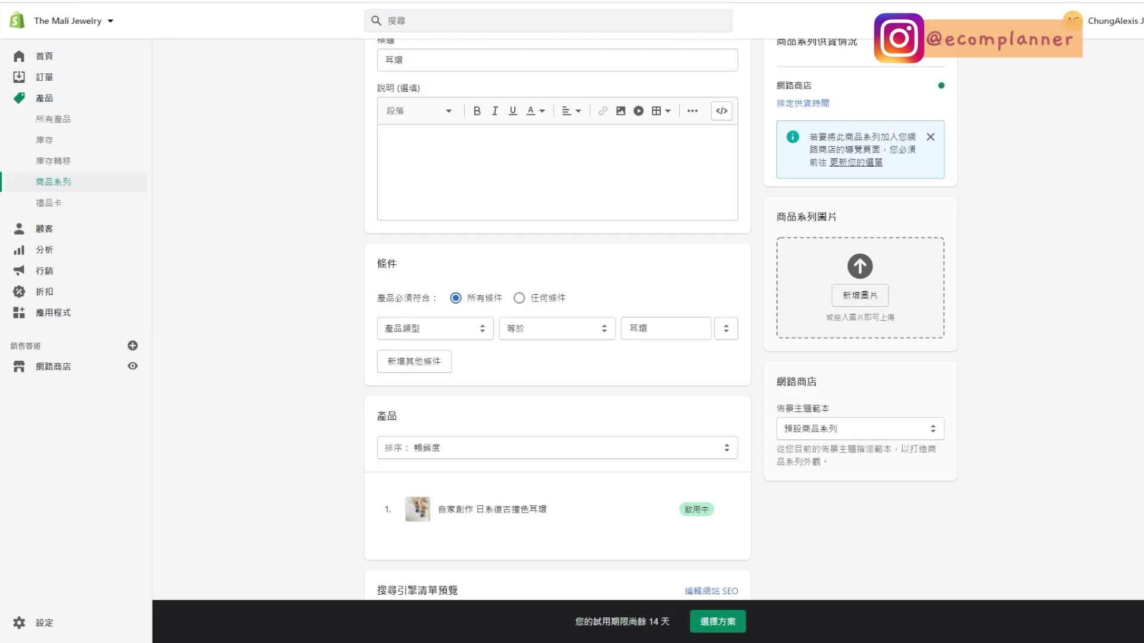
scroll(718, 343, "up", 2)
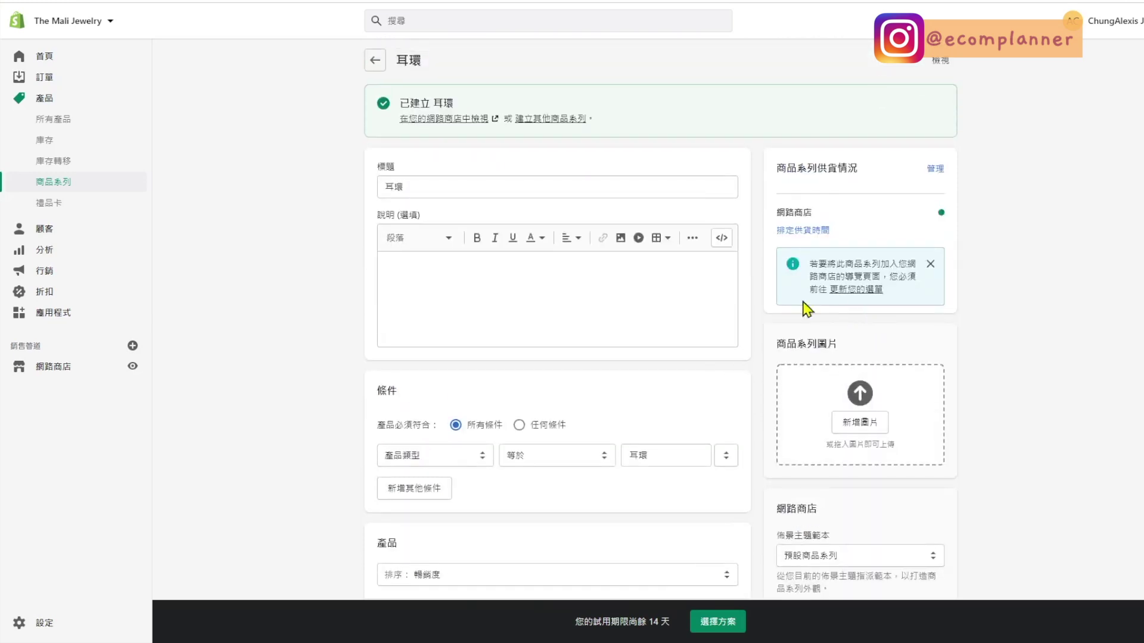
Step: Create a second collection titled 新品上架, set its type to 手動, and save it
left_click(375, 61)
left_click(1114, 60)
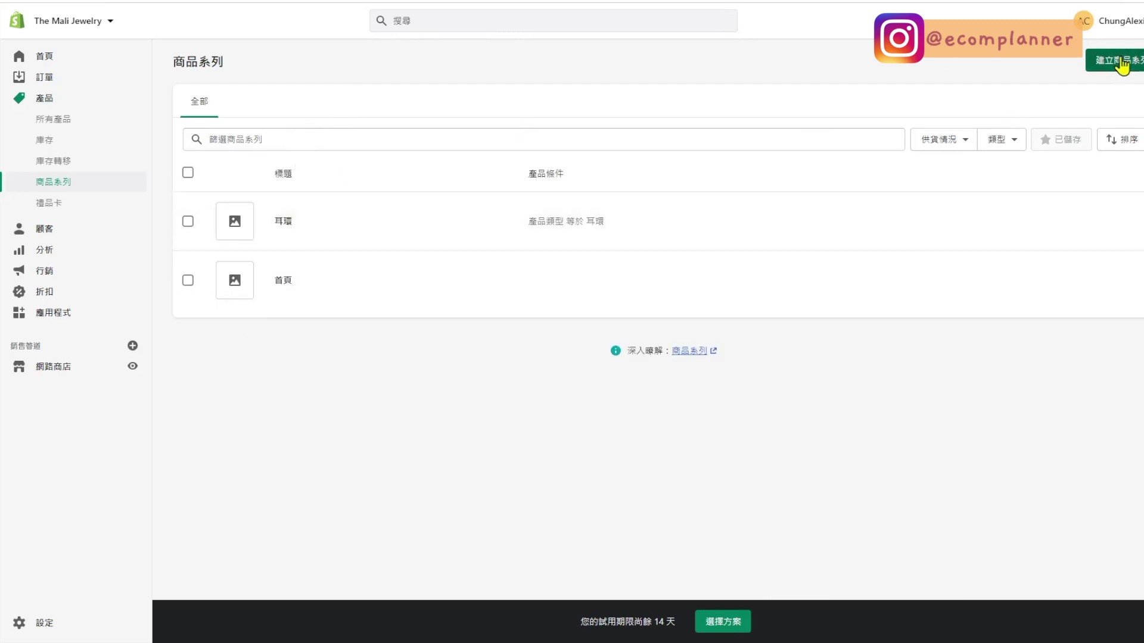
left_click(490, 122)
type("新品上架")
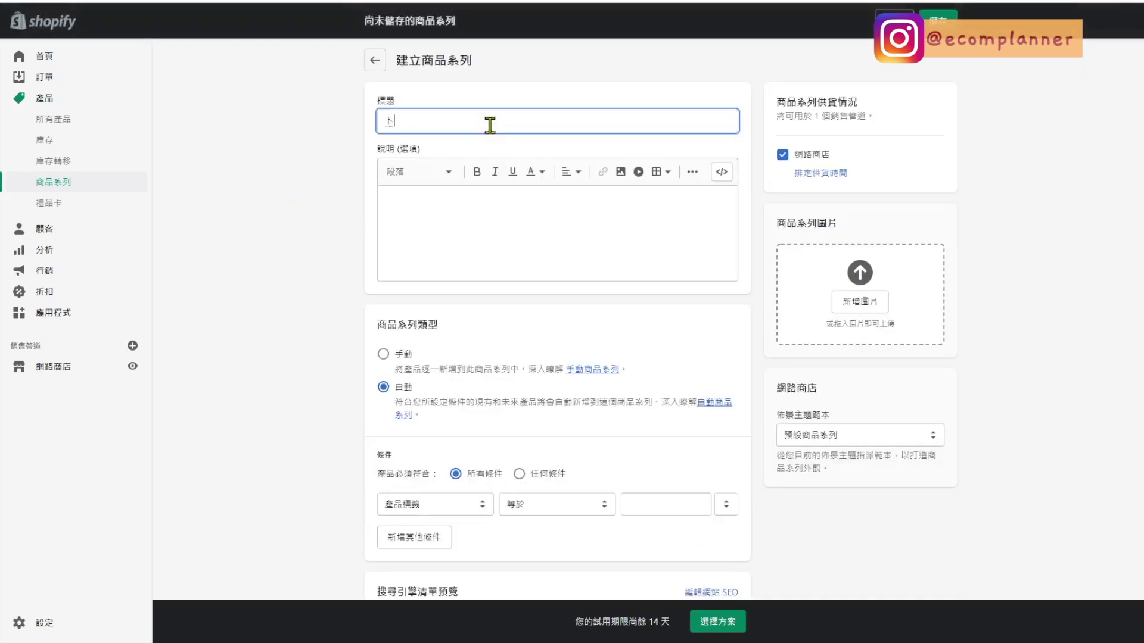
scroll(378, 280, "down", 2)
left_click(385, 245)
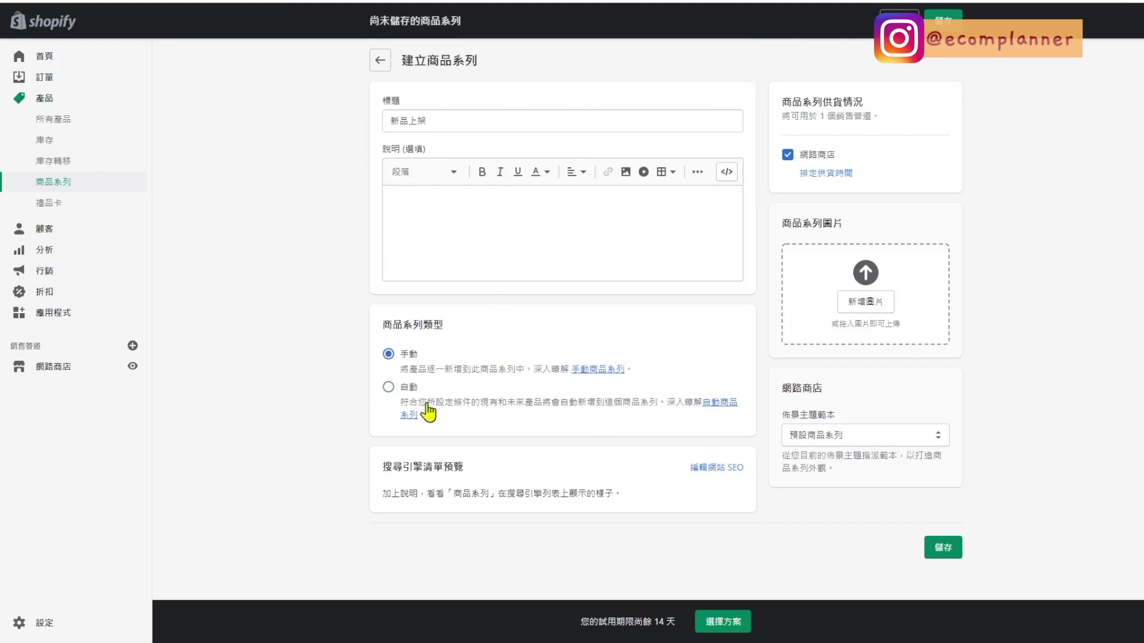
left_click(939, 546)
Step: Preview the earring product in the online store and look through its photos and description
left_click(77, 189)
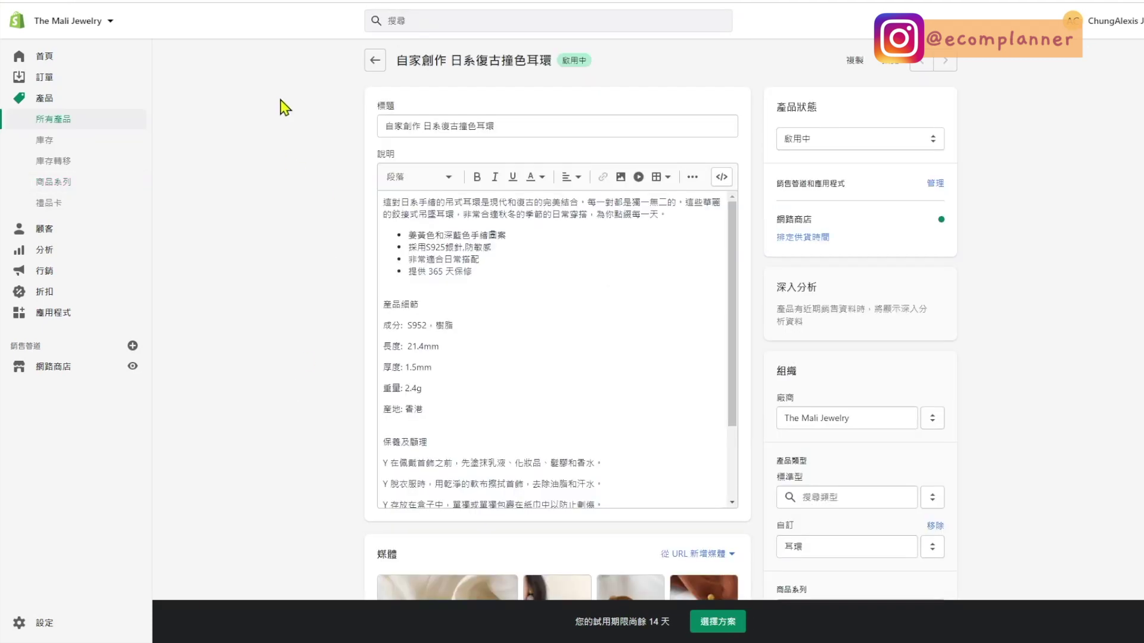
left_click(895, 71)
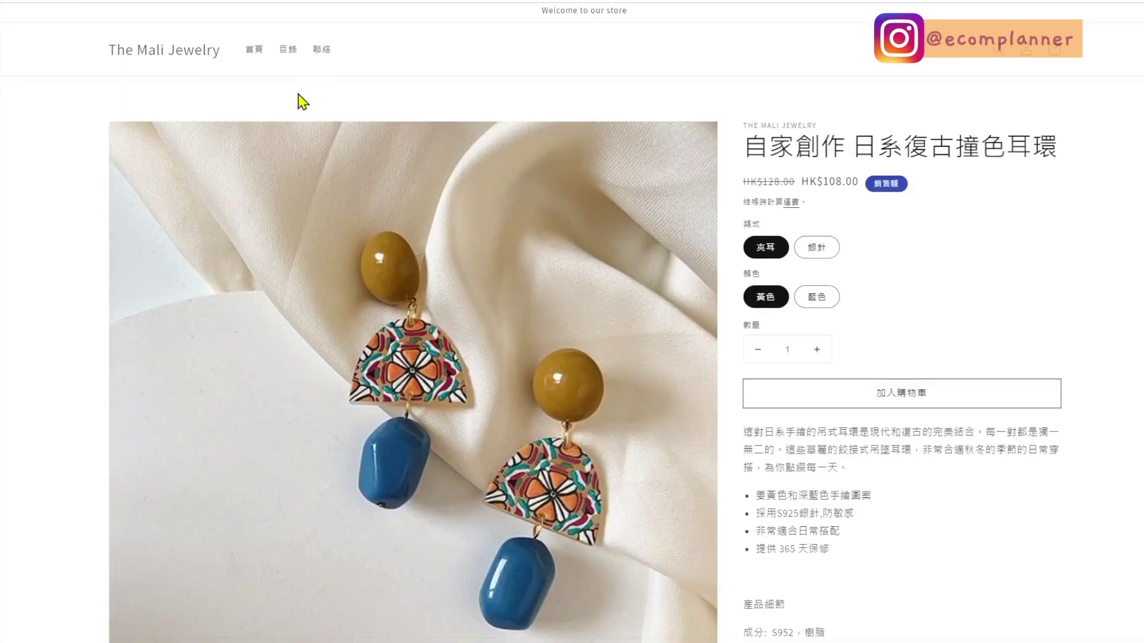
scroll(304, 179, "down", 8)
scroll(357, 256, "down", 10)
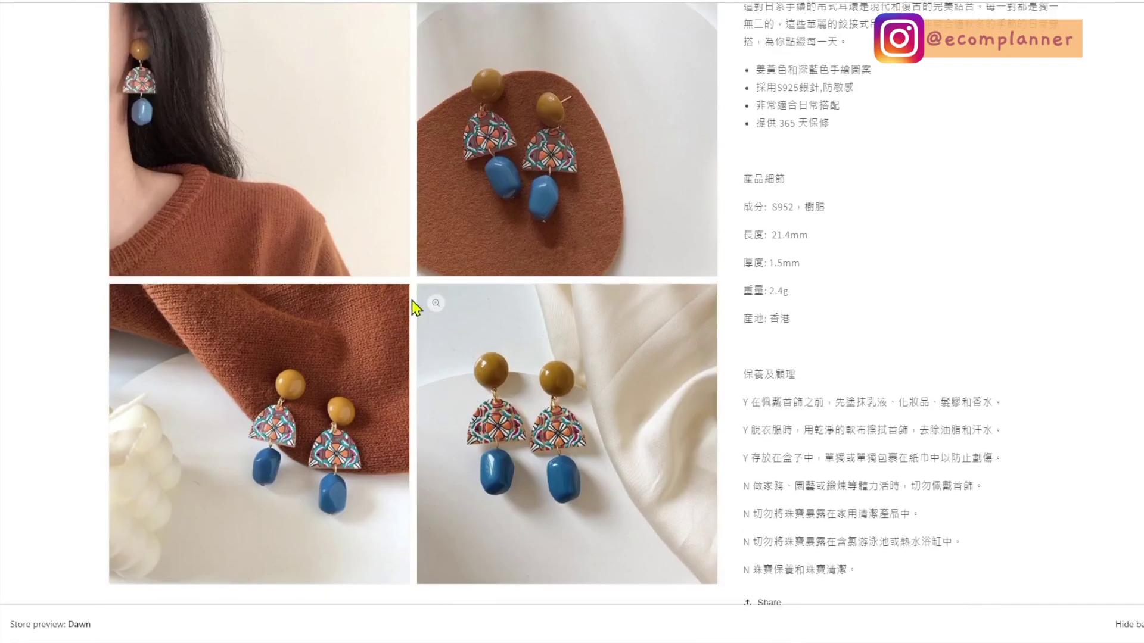
scroll(411, 316, "up", 15)
scroll(538, 306, "up", 2)
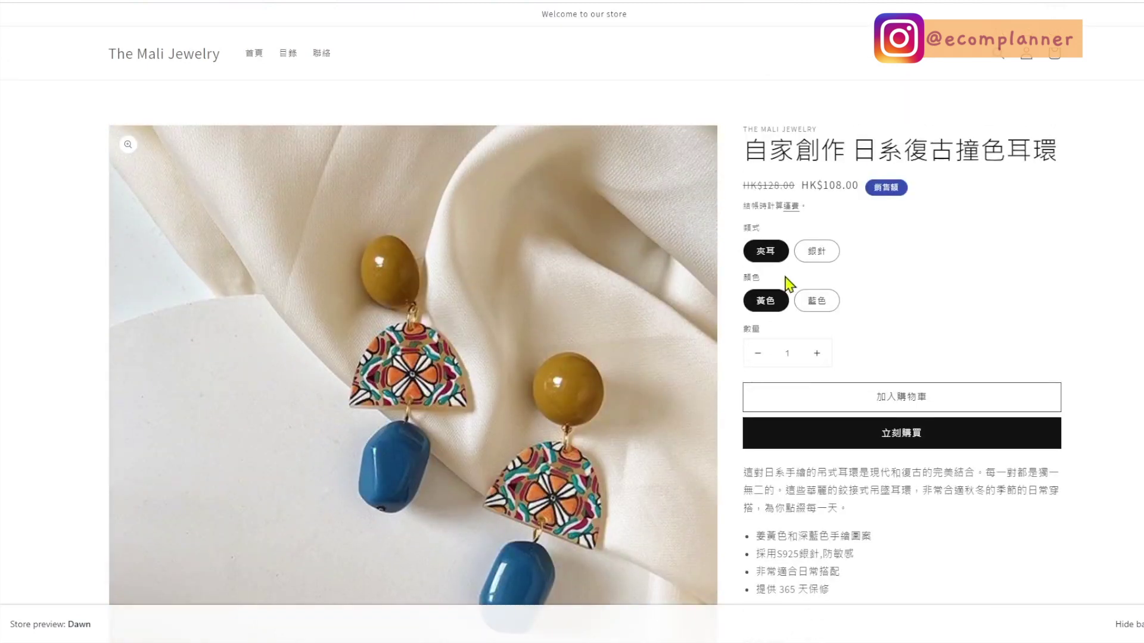
Step: Switch the previewed product between the 銀針, 藍色 and 夾耳 options to check the variant photos, then review its prices and details
left_click(813, 268)
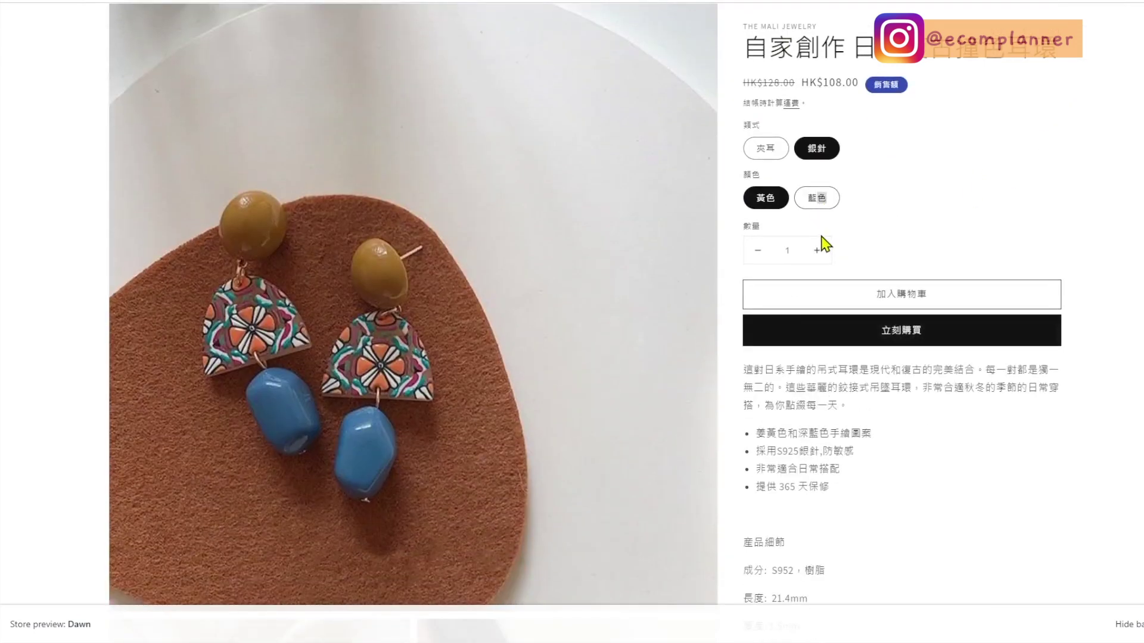
left_click(813, 201)
left_click(754, 153)
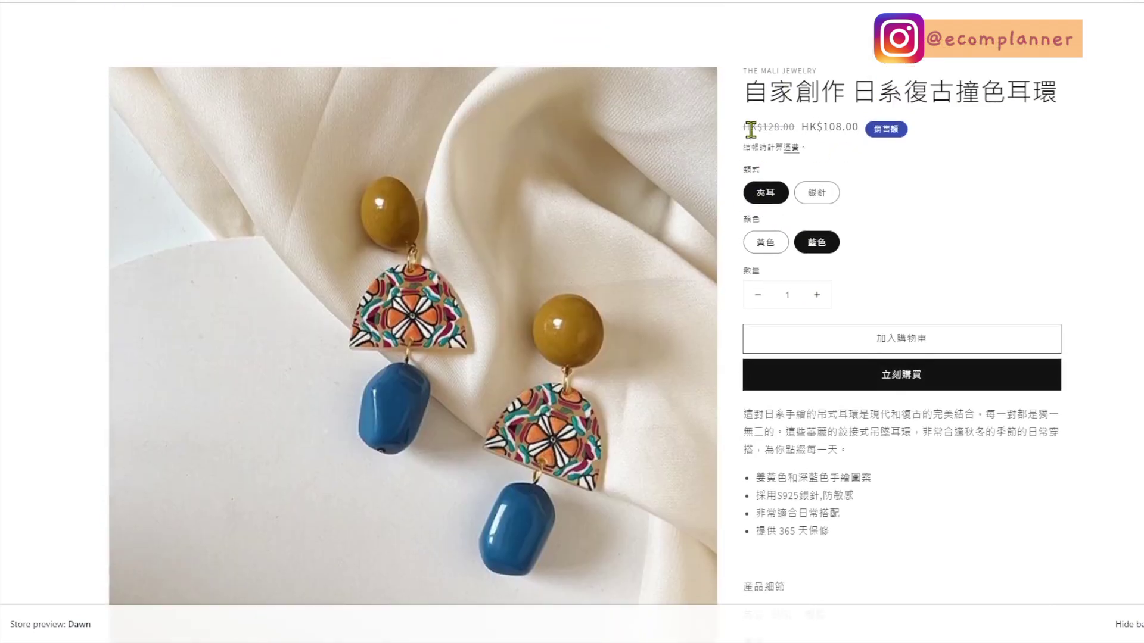
left_click_drag(748, 126, 796, 127)
scroll(724, 250, "down", 1)
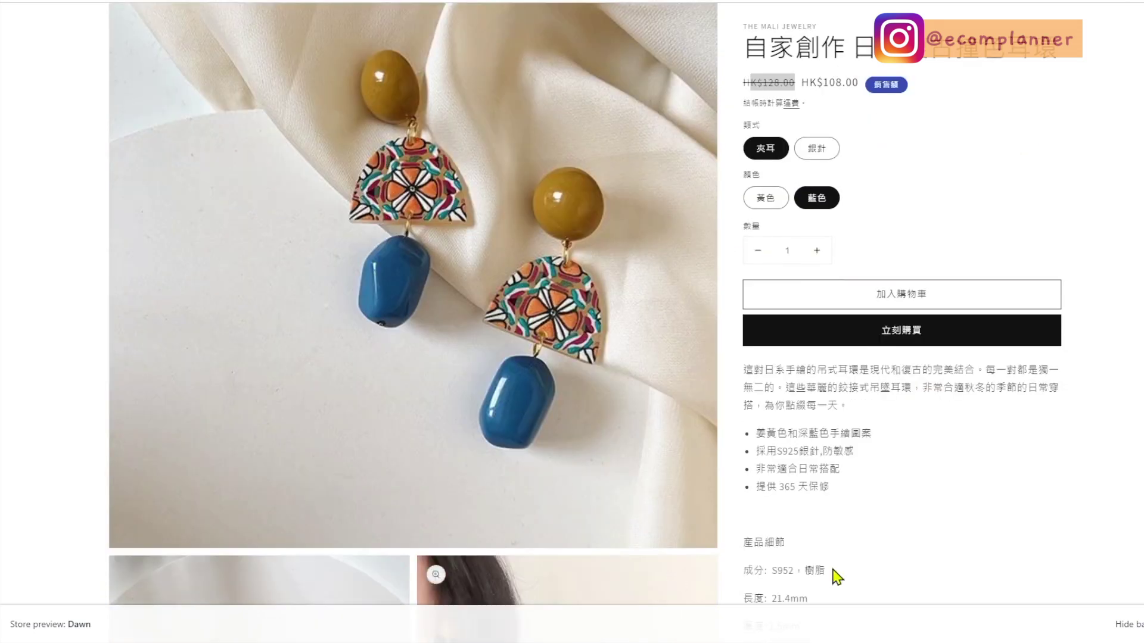
scroll(922, 262, "down", 3)
scroll(791, 344, "down", 8)
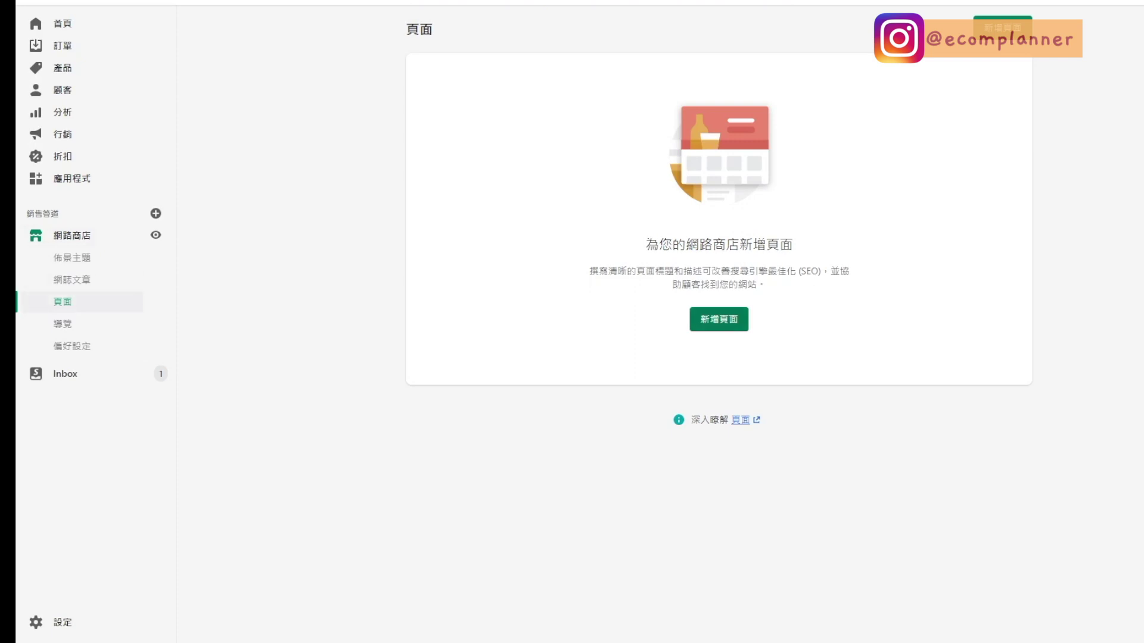
Step: Add a new online store page titled 關於我們 and save it
left_click(718, 320)
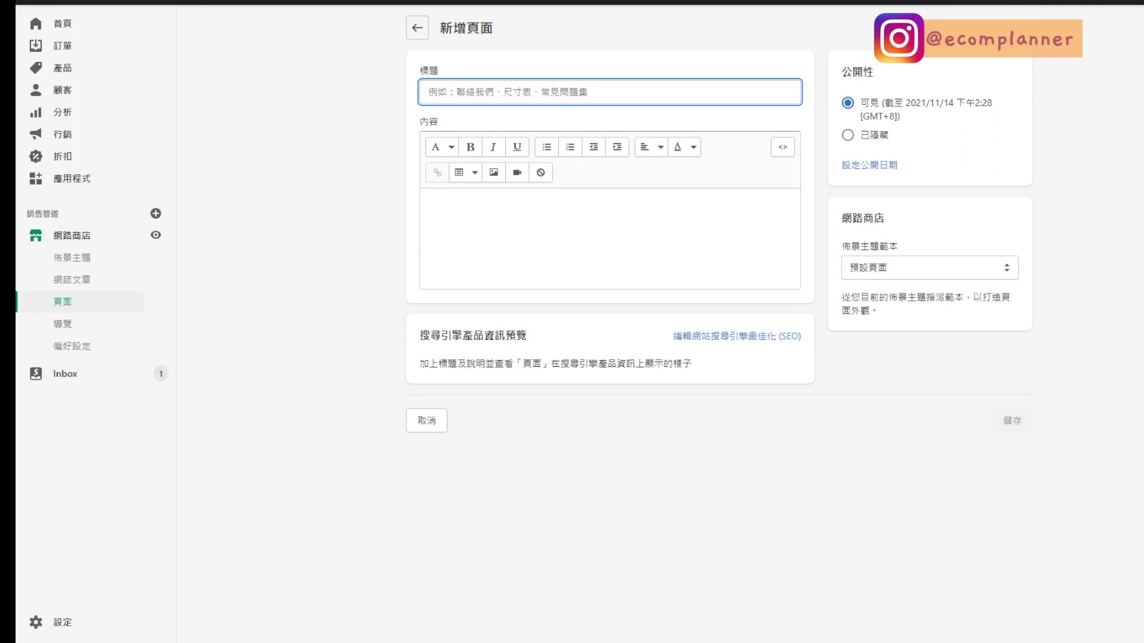
type("關於我們")
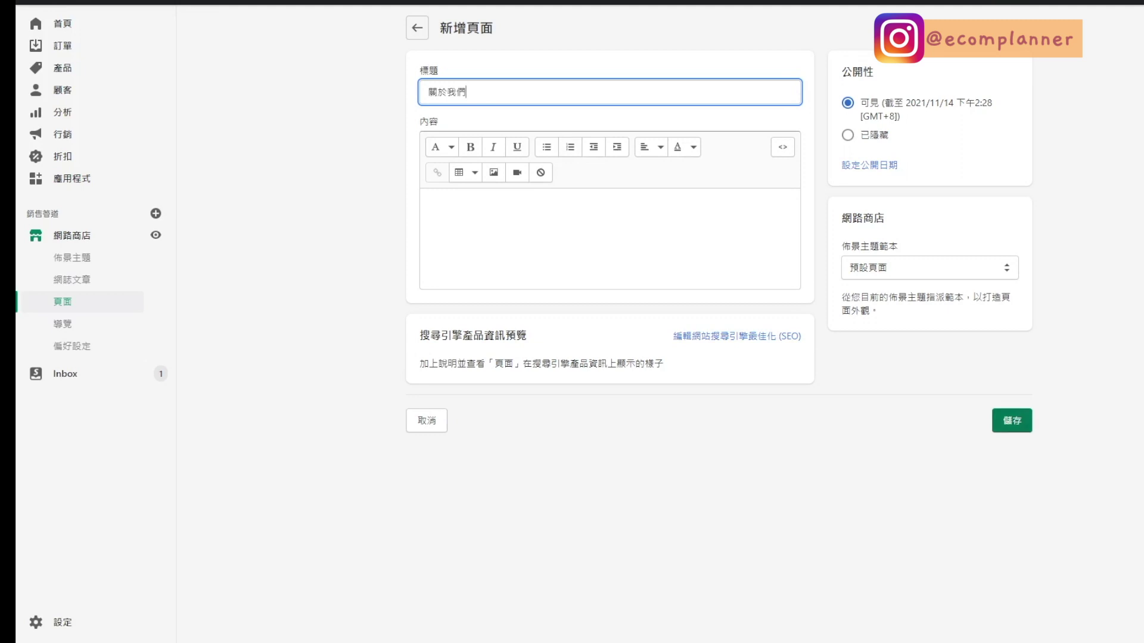
left_click(1011, 421)
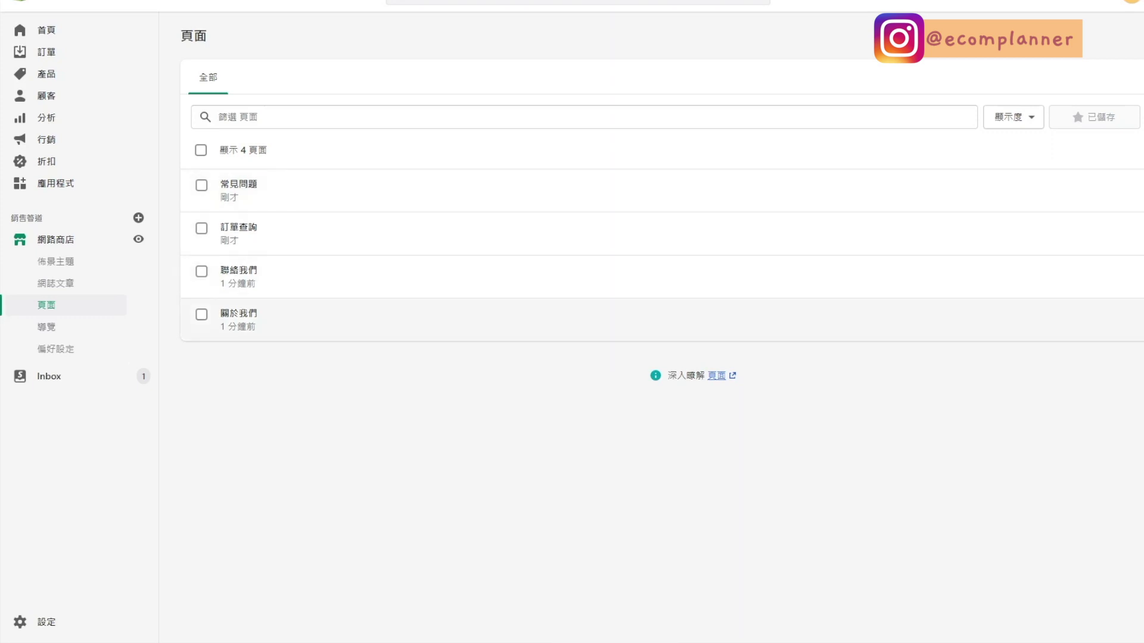
Step: Set the 關於我們 page's URL handle to our-stories in its search engine listing and save the page
left_click(239, 314)
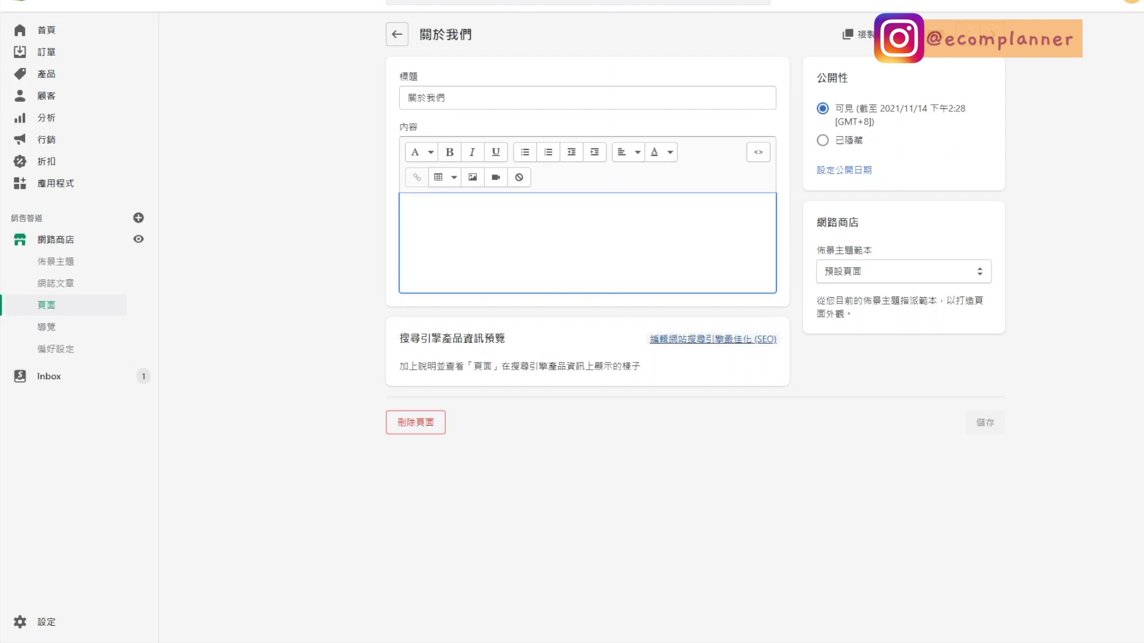
left_click(713, 339)
scroll(582, 357, "down", 1)
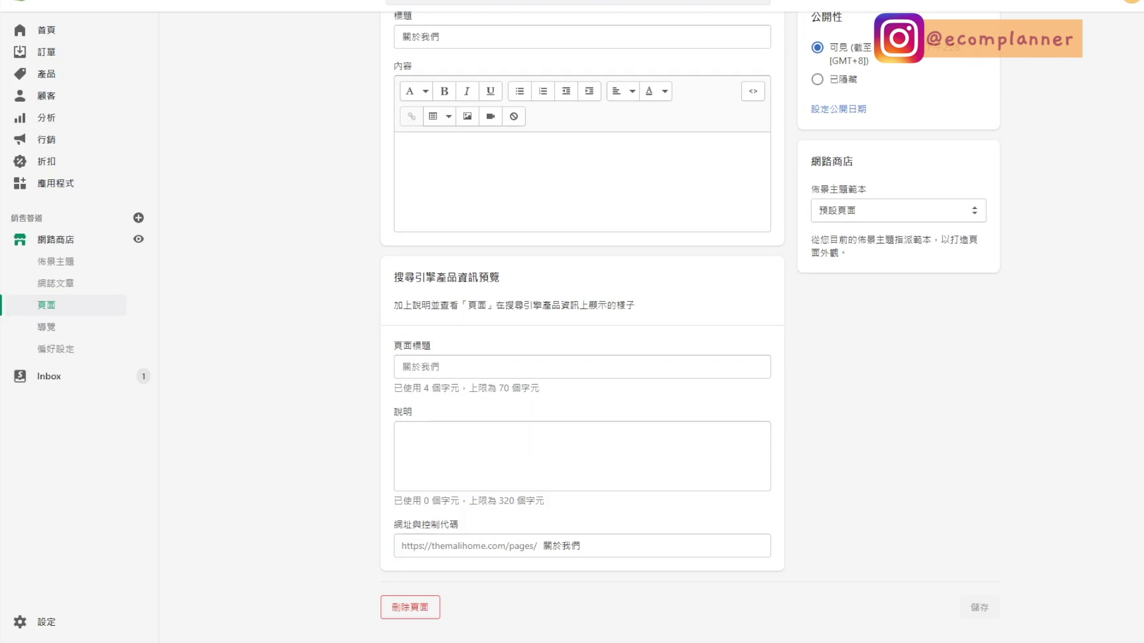
left_click_drag(581, 545, 542, 545)
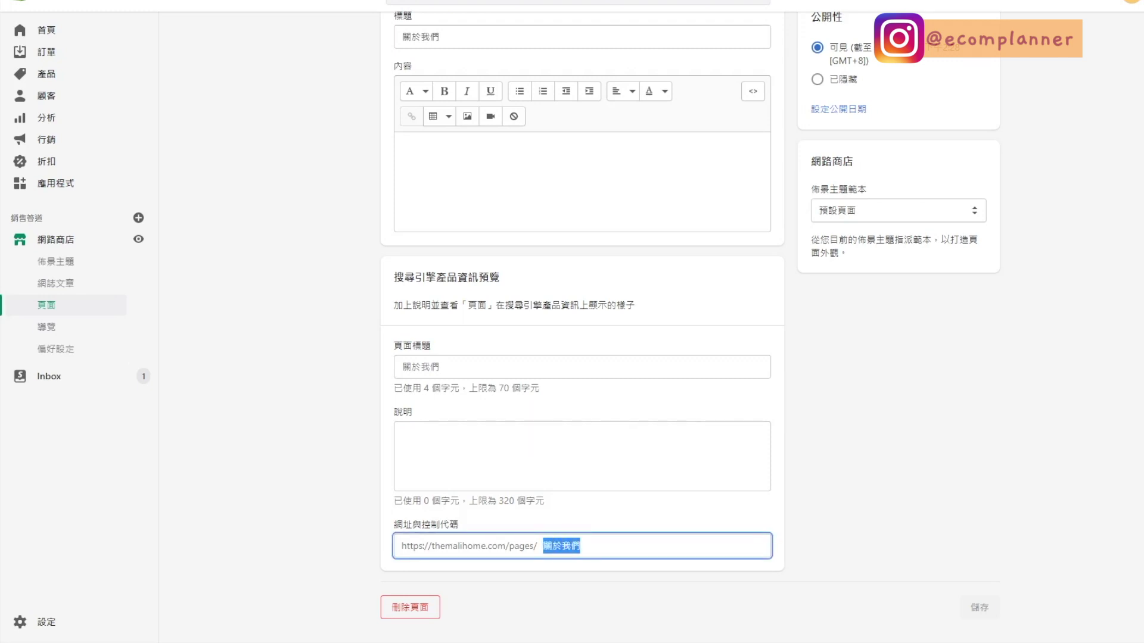
type("our stories")
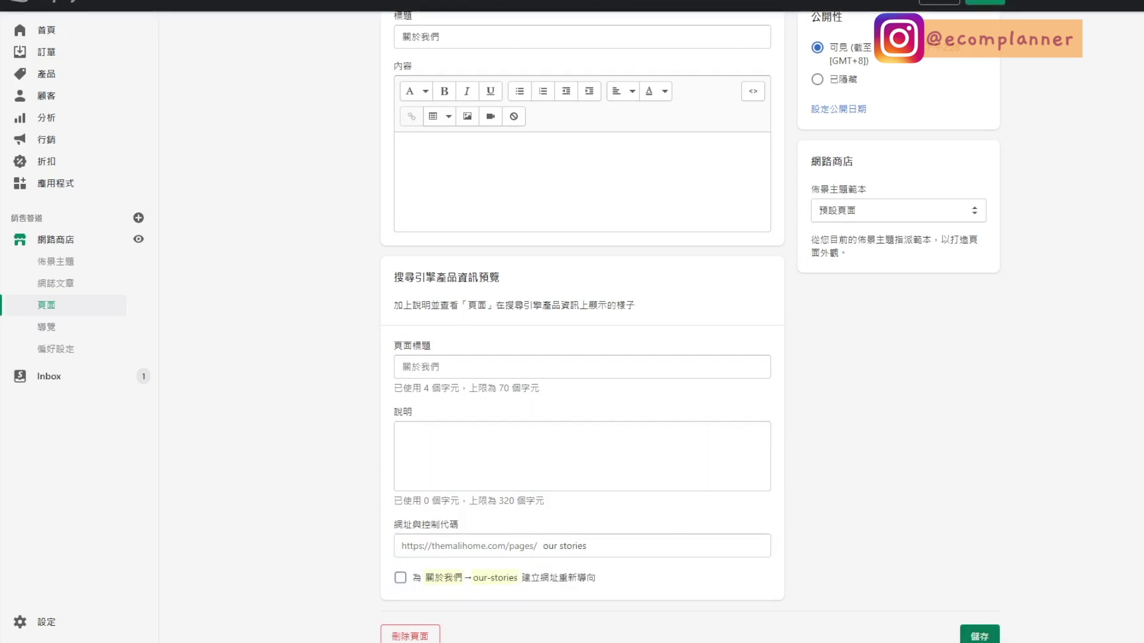
left_click(980, 636)
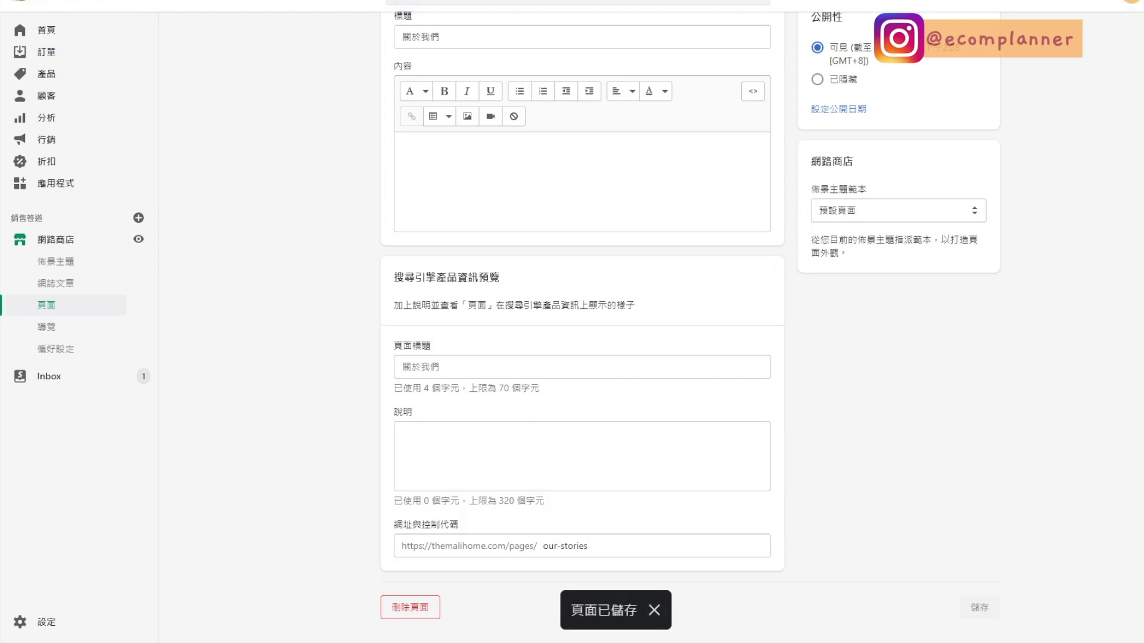
Step: Add the content 我們是創立於2021年的，致力做出香港品的味道。 to the 關於我們 page and save it
left_click(899, 211)
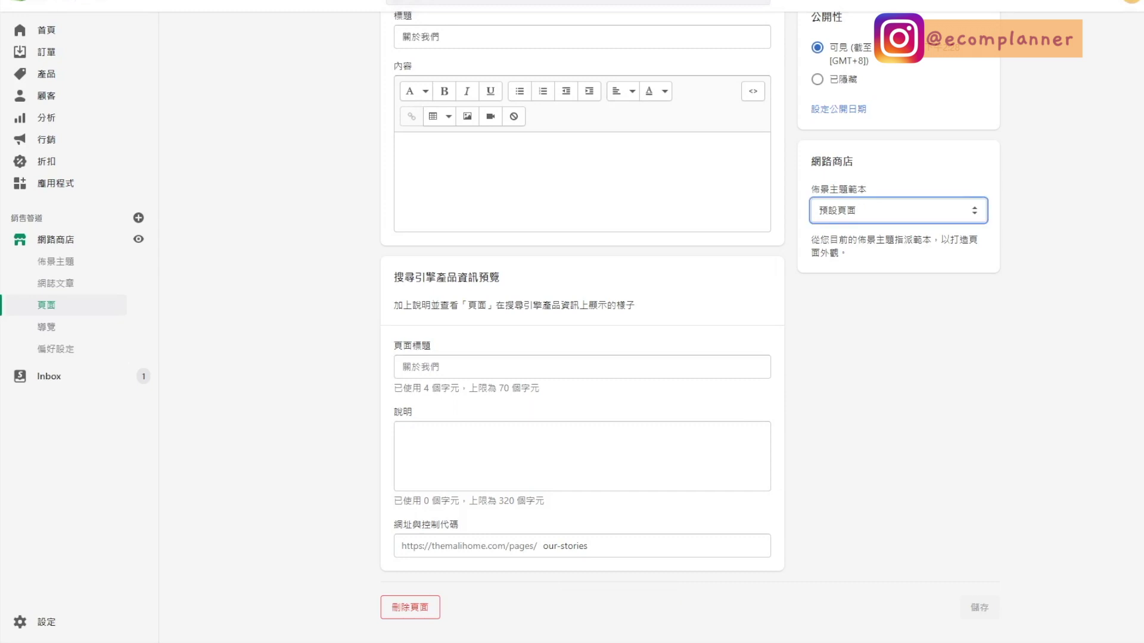
scroll(691, 322, "up", 1)
left_click(400, 205)
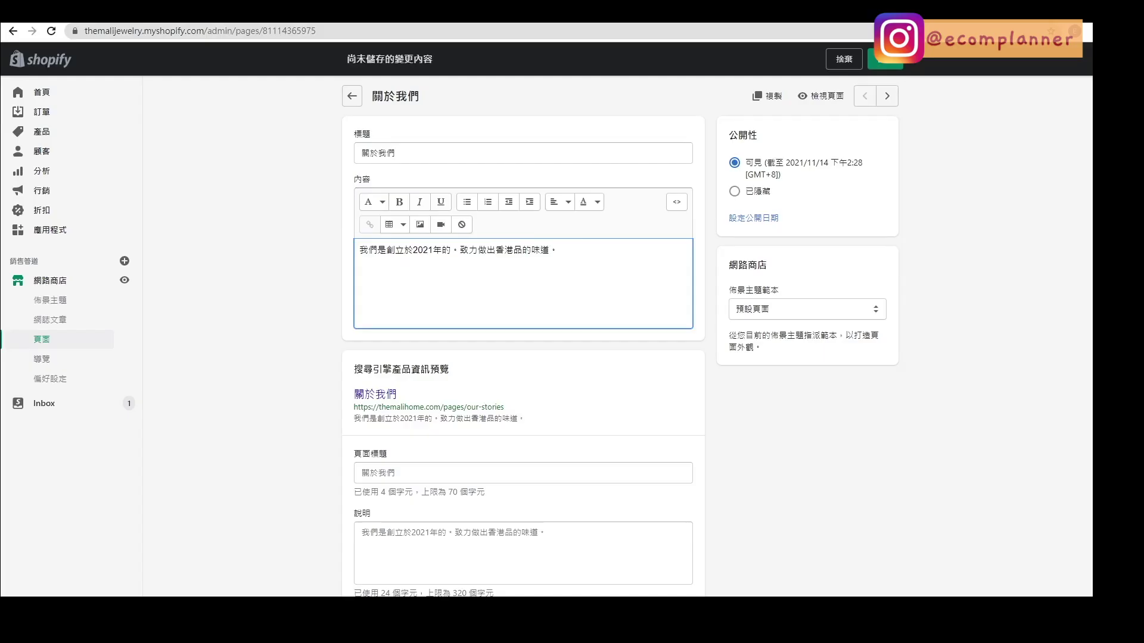
left_click(886, 59)
Step: Preview the 關於我們 page in the online store, check its heading and body text, and return to the admin
left_click(821, 96)
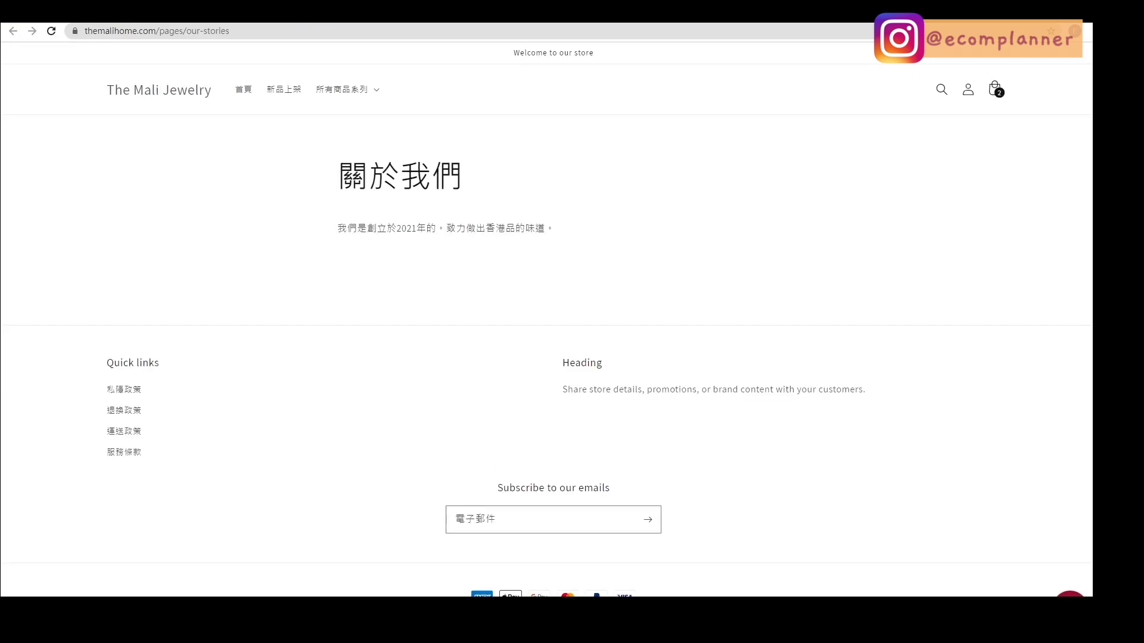
left_click_drag(338, 176, 463, 176)
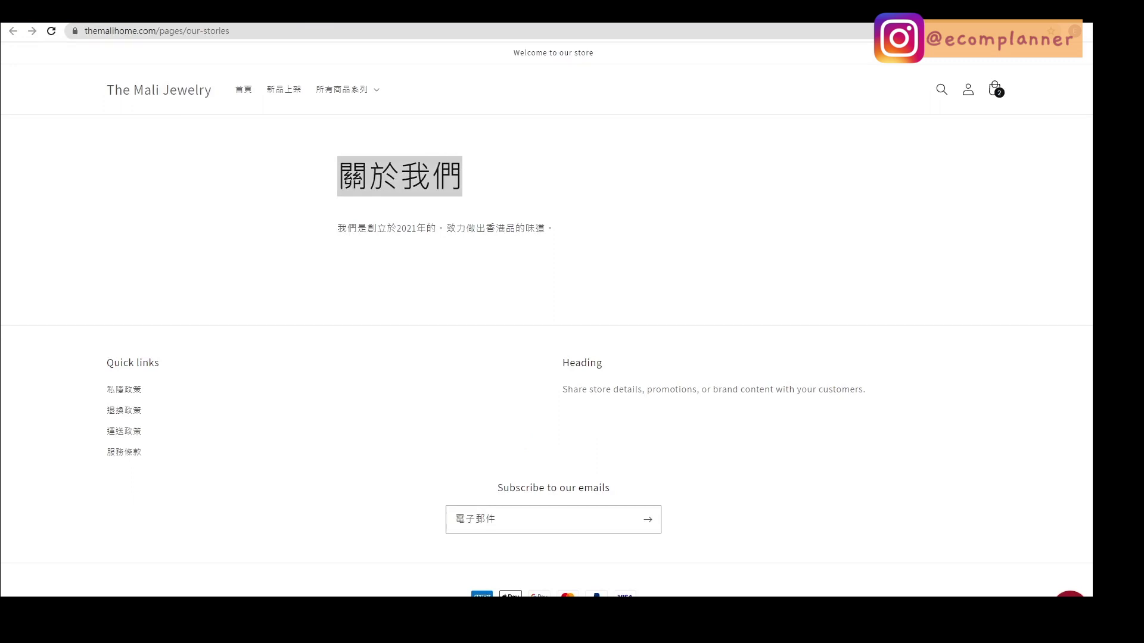
left_click_drag(338, 228, 554, 228)
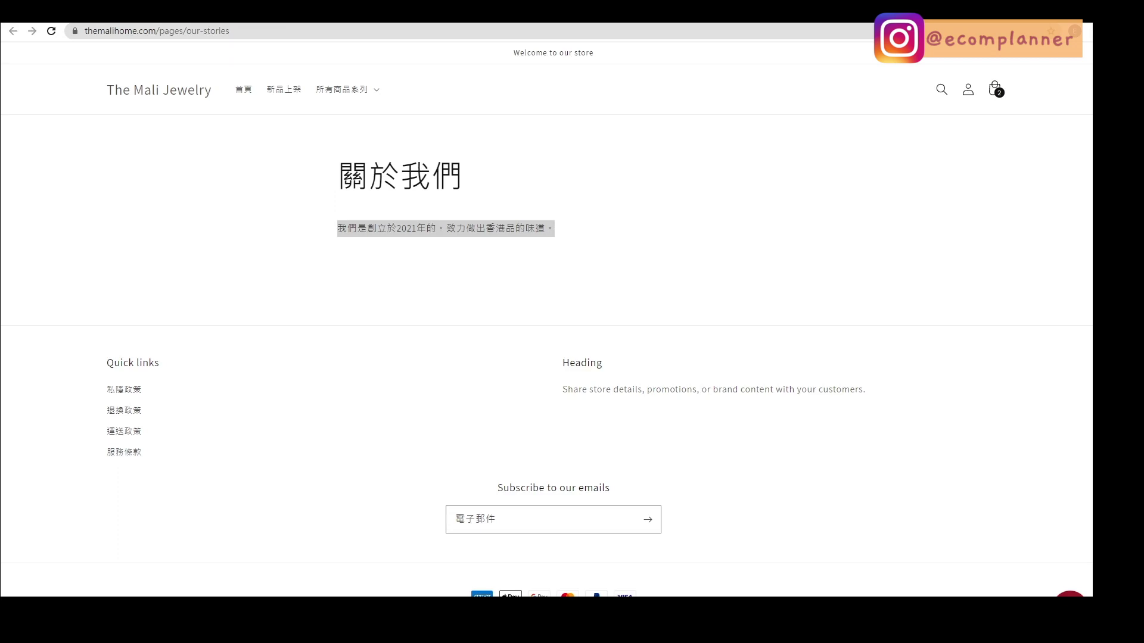
key("ctrl+shift+Tab")
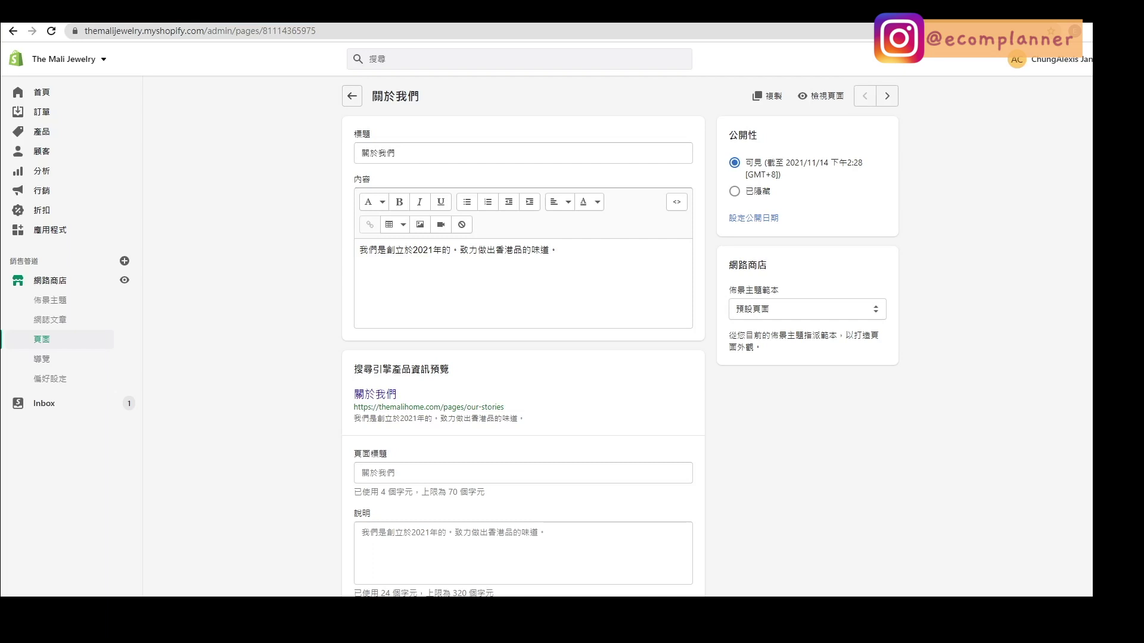
Step: Fill the 聯絡我們 page's content with 營業時間, Mon-Fri 9:00 - 19:00, Sat 9:00 - 13:00, Sun 休息 and 我們會儘快與你聯絡!
left_click(352, 95)
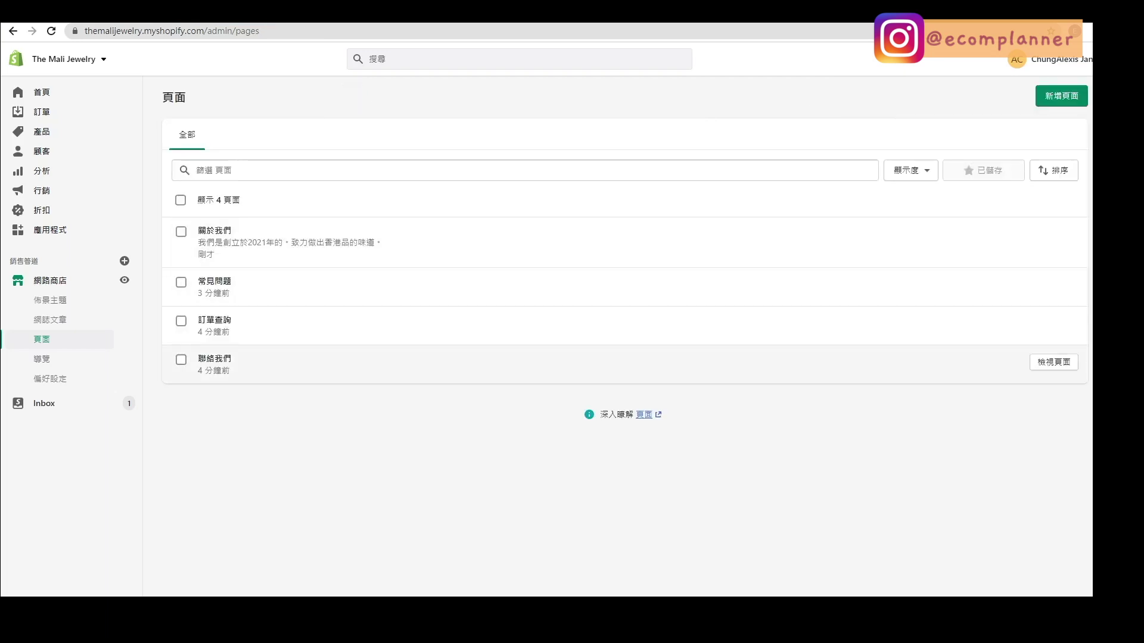
left_click(214, 359)
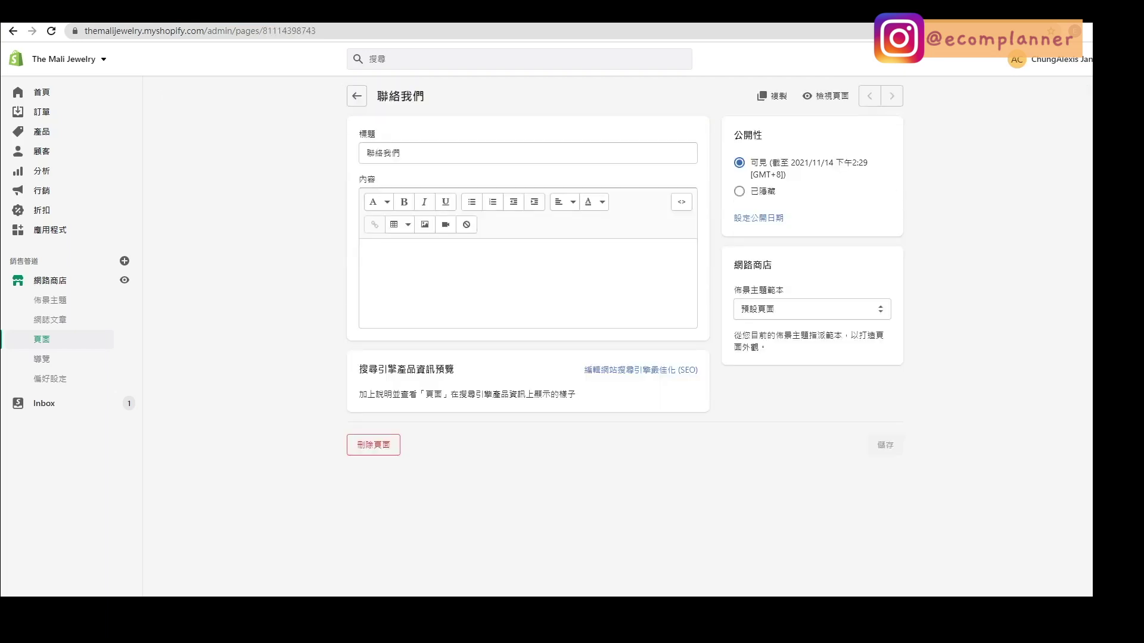
left_click(528, 257)
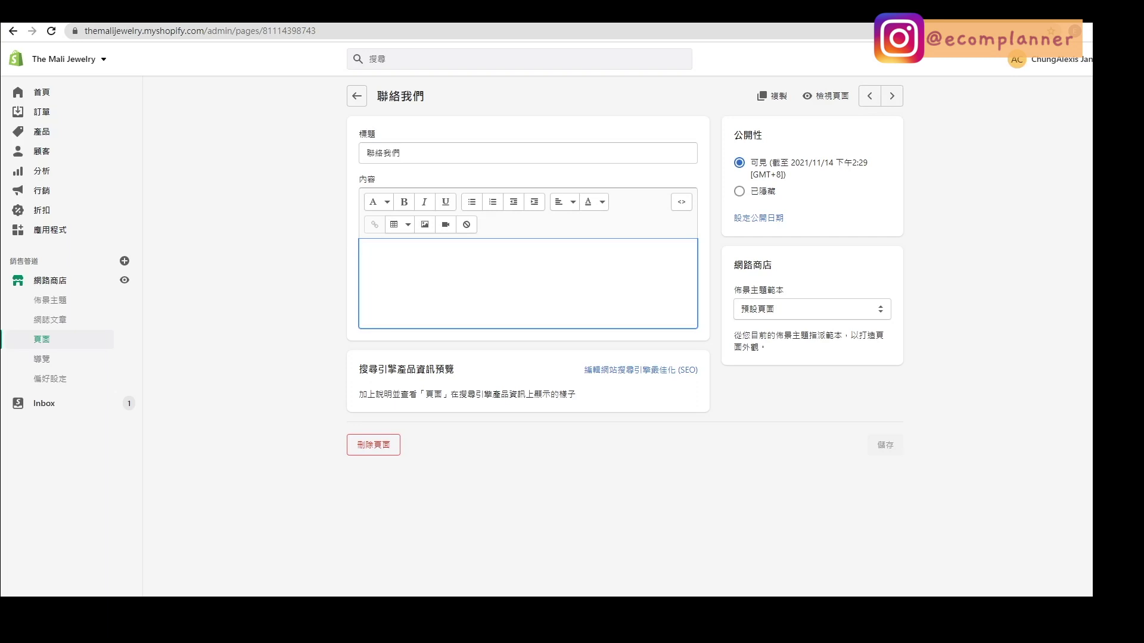
type("營業時間 Mon-Fri 9:00 - 19:00 Sat 9:00 - 13:00 Sun 休息 我們會儘快與你聯絡!")
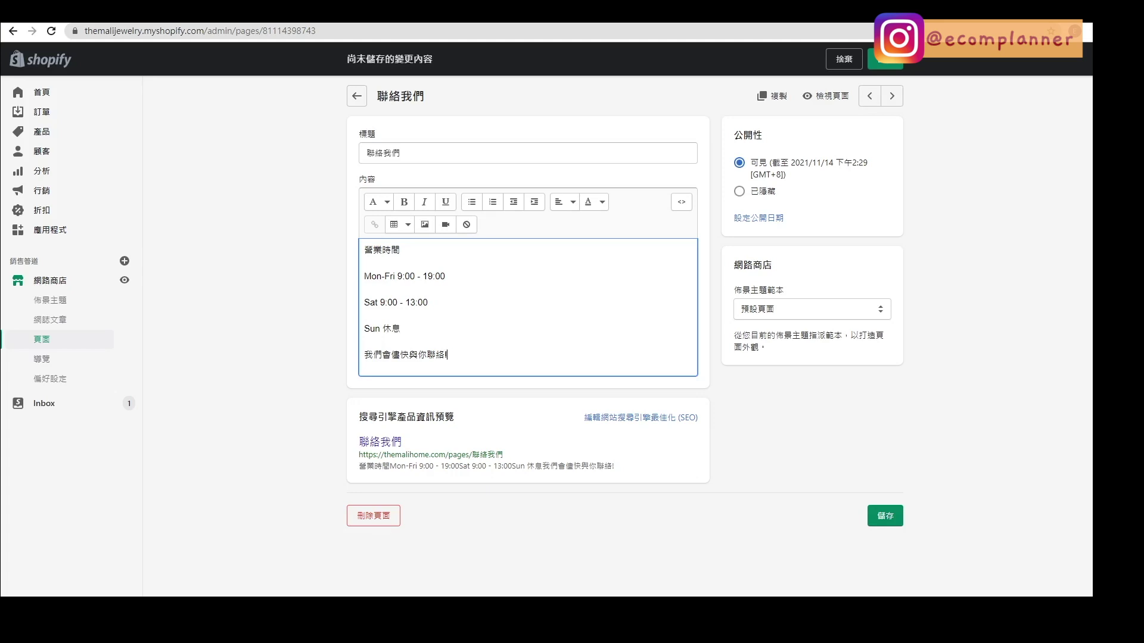
Step: Assign the theme template with a contact form to the 聯絡我們 page and save it
left_click(812, 309)
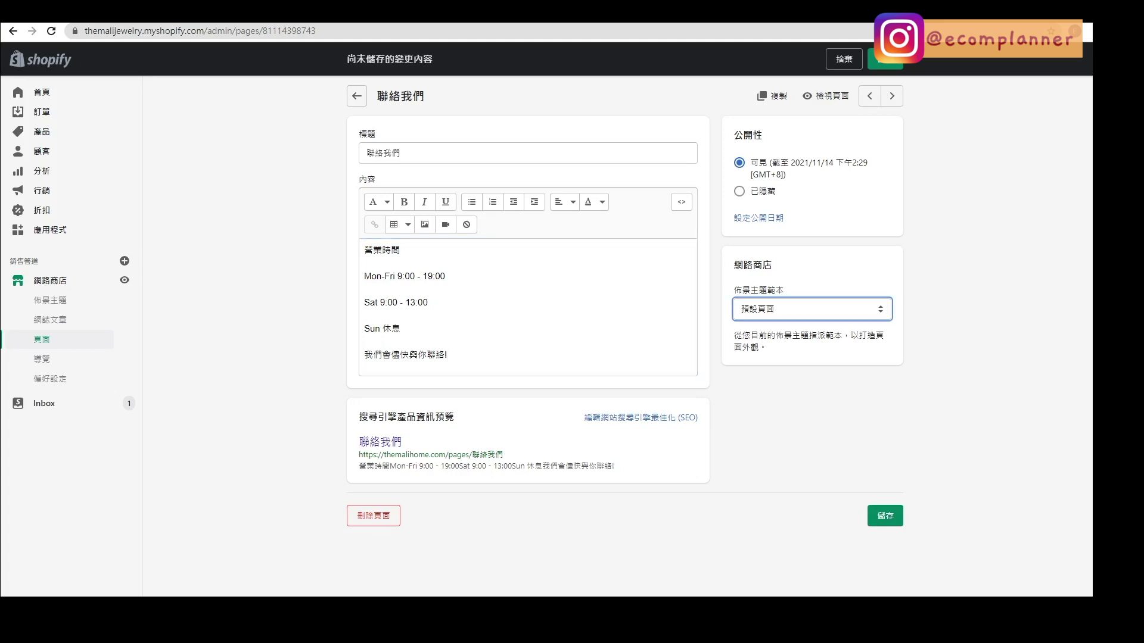
key("Down")
left_click(886, 516)
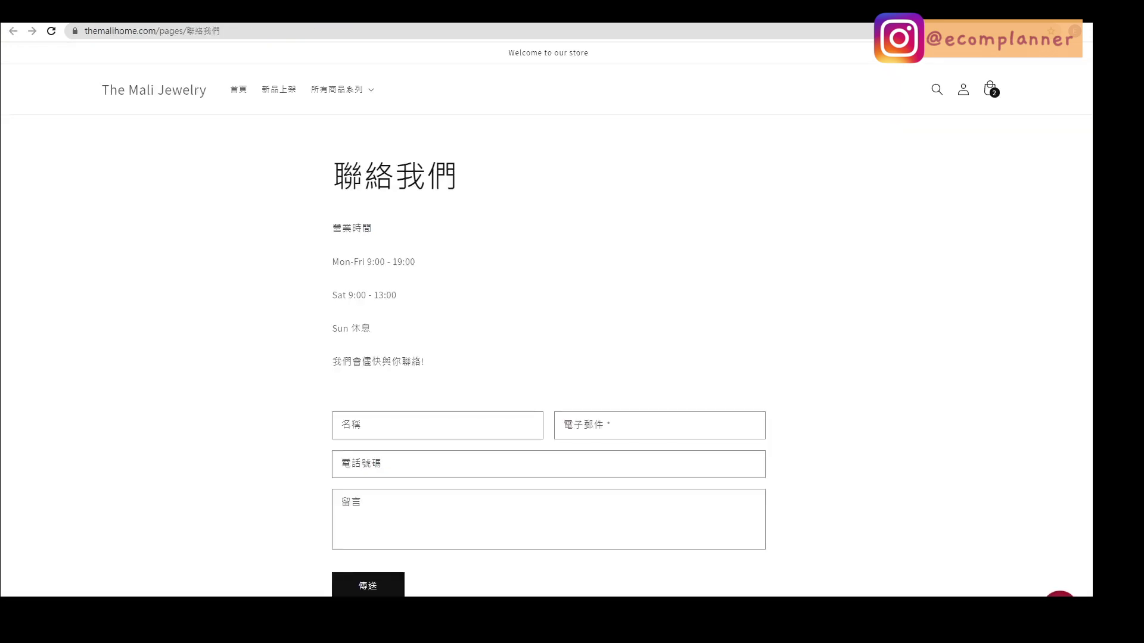
Step: Review the previewed 聯絡我們 page, checking the opening hours and the contact form's e-mail and phone fields
scroll(548, 321, "down", 2)
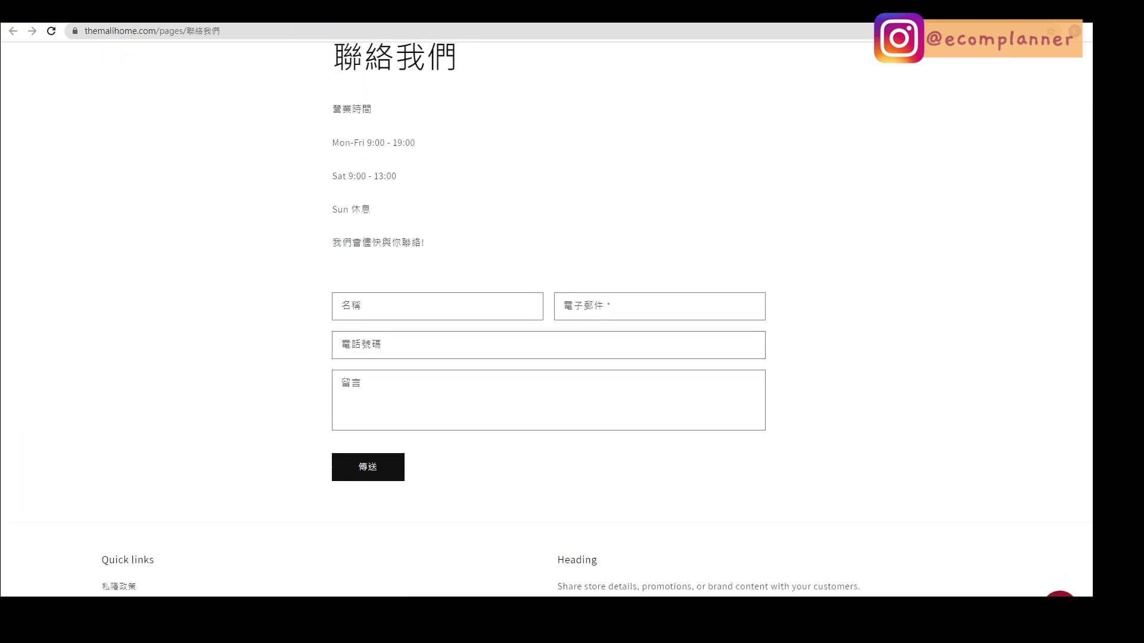
scroll(548, 321, "up", 1)
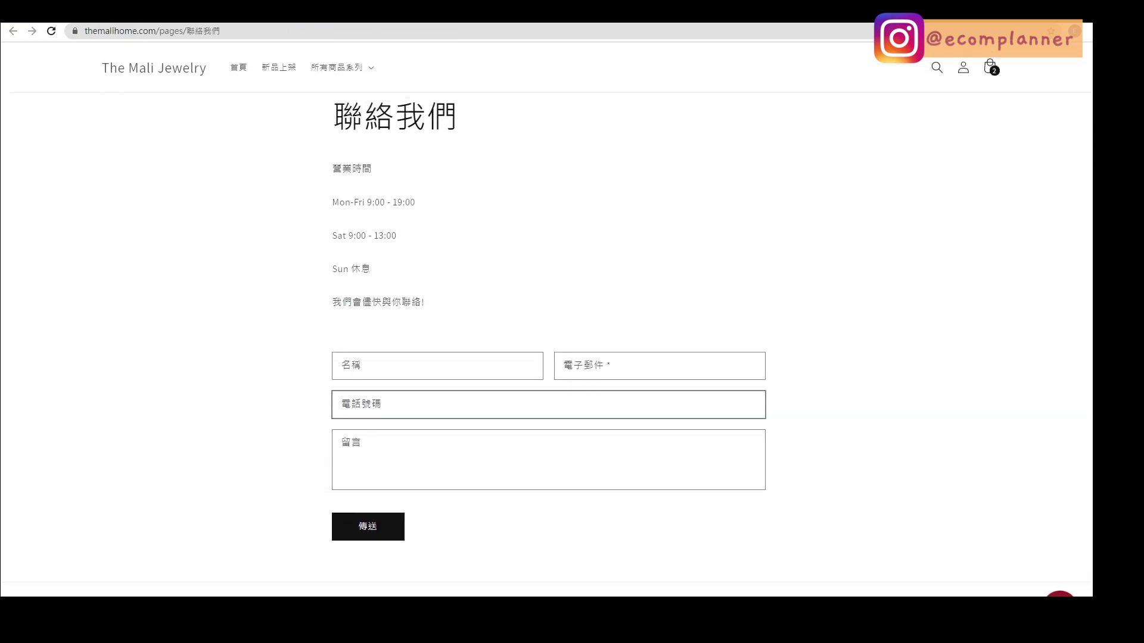
left_click(572, 366)
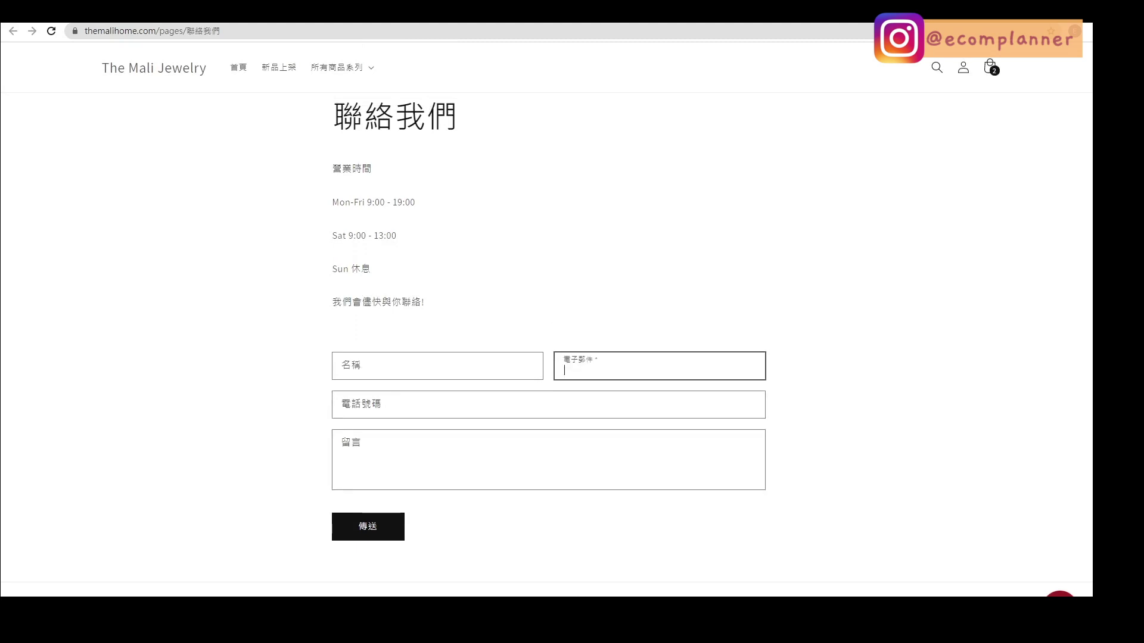
left_click(548, 405)
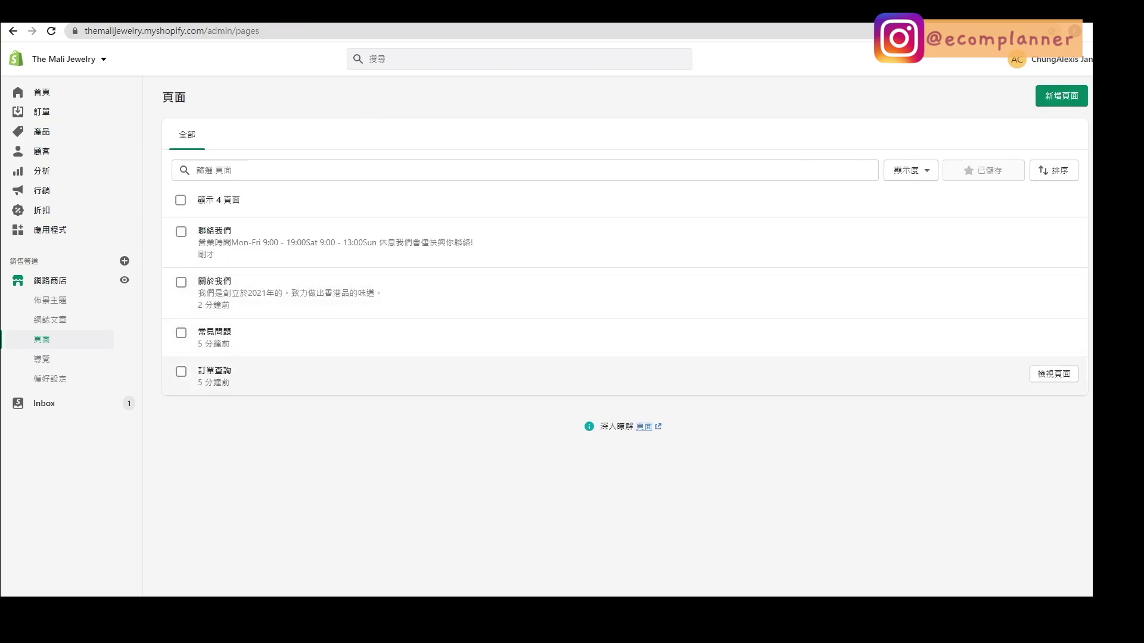
Step: Add the customer-service note and 17track tracking lookup code to the 訂單查詢 page's HTML content, and enlarge the code area
left_click(215, 370)
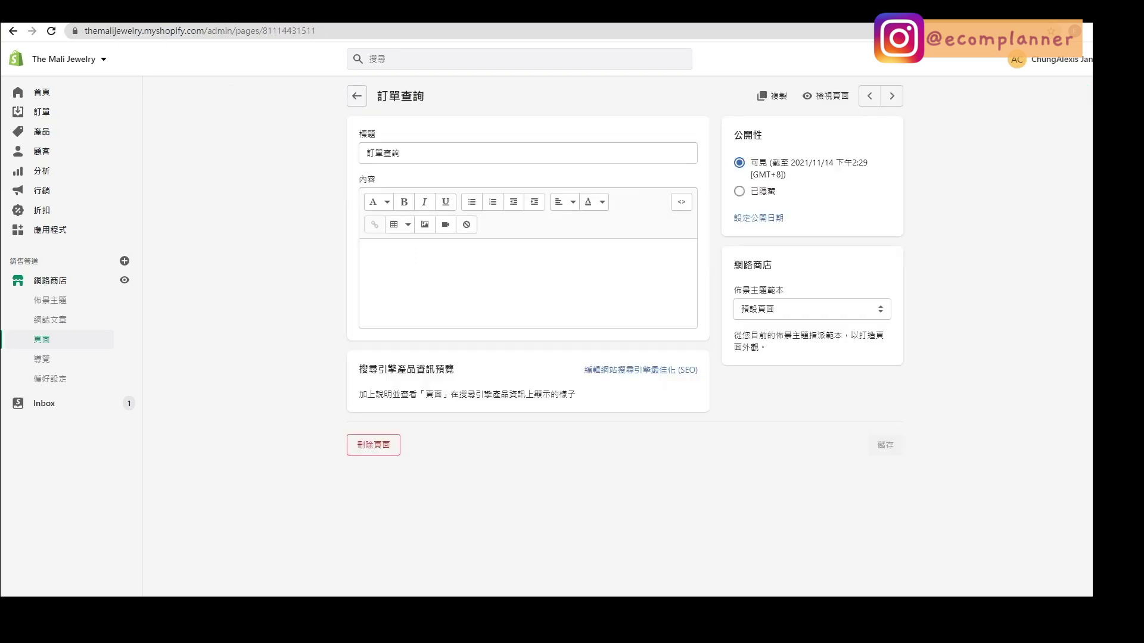
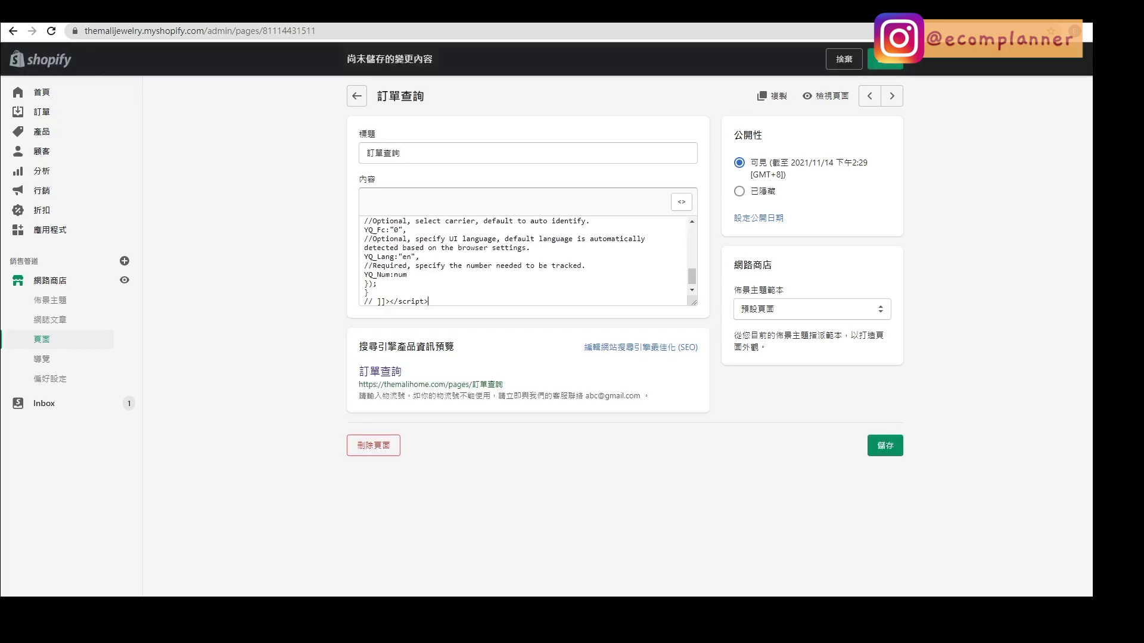
scroll(525, 261, "up", 5)
left_click_drag(693, 303, 694, 455)
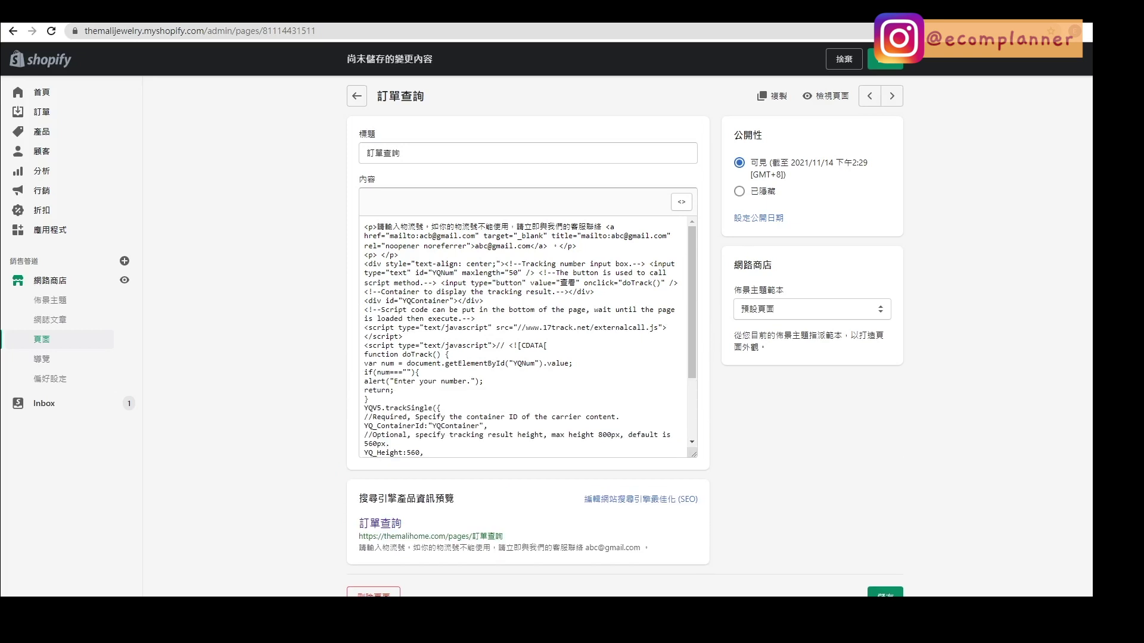
Step: Compare the 訂單查詢 content as rendered and as HTML, check the support e-mail link, and save the page
left_click(682, 202)
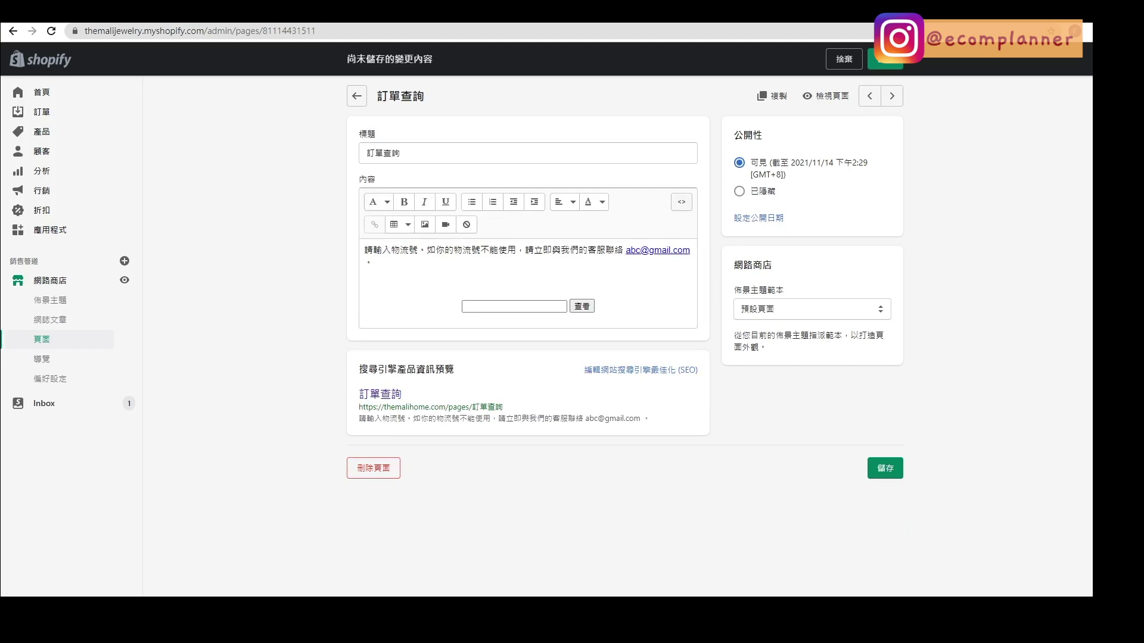
left_click(682, 202)
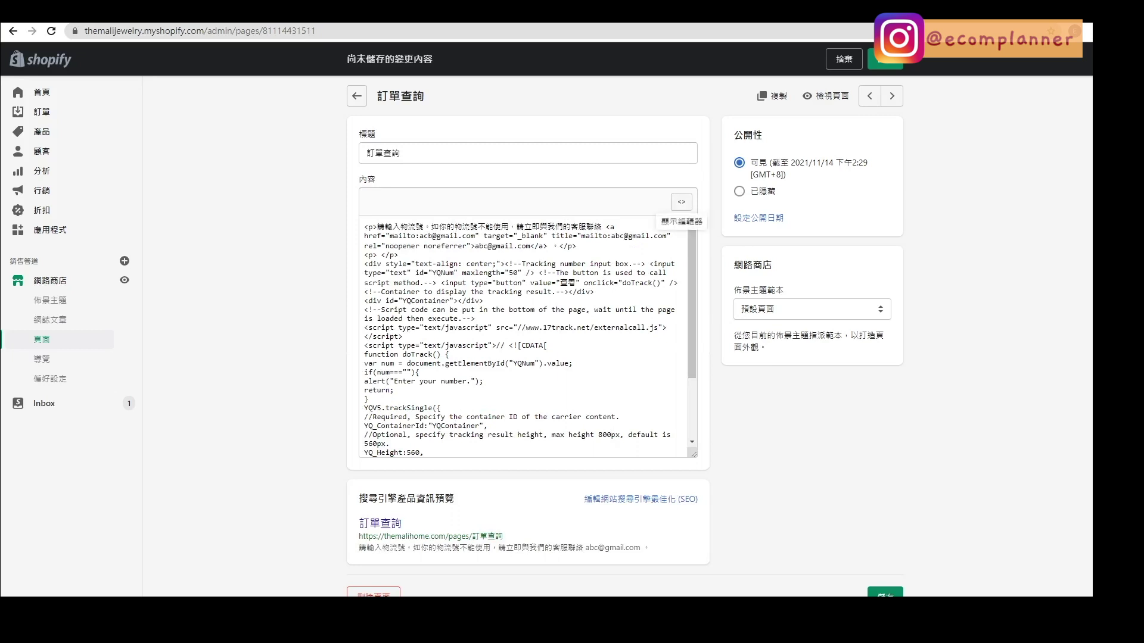
left_click(681, 202)
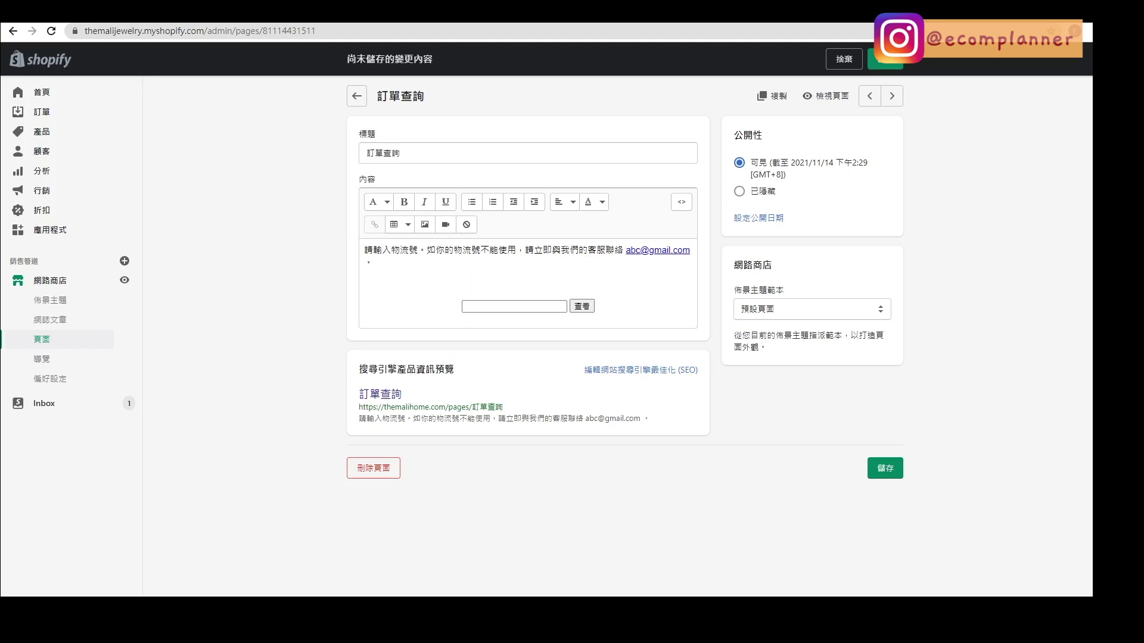
left_click(626, 250)
left_click_drag(625, 250, 690, 250)
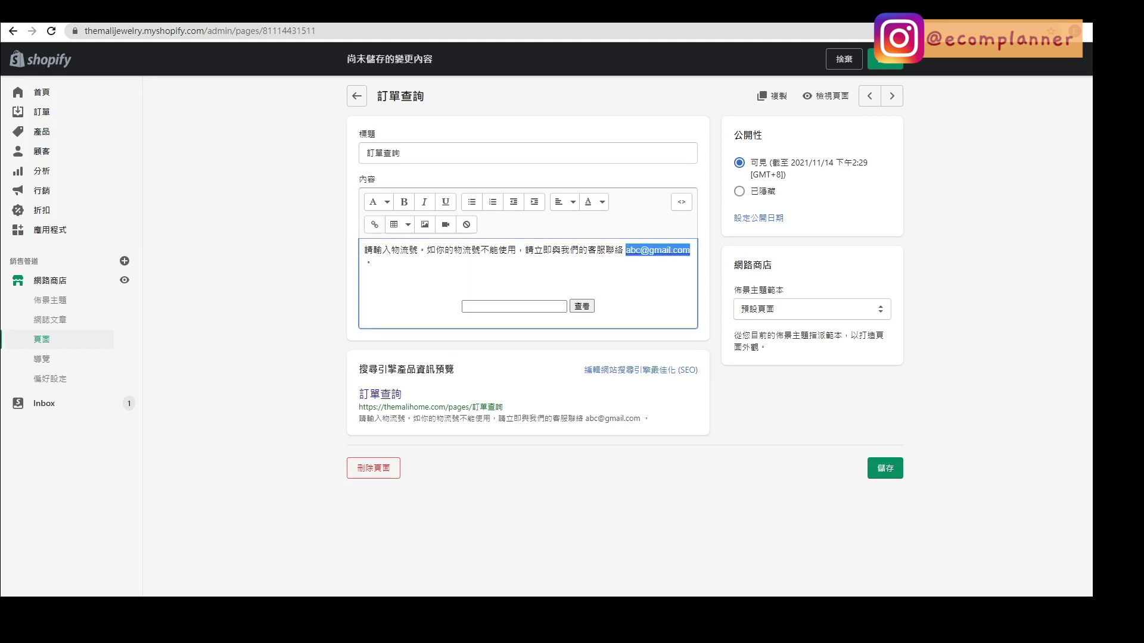
left_click(886, 59)
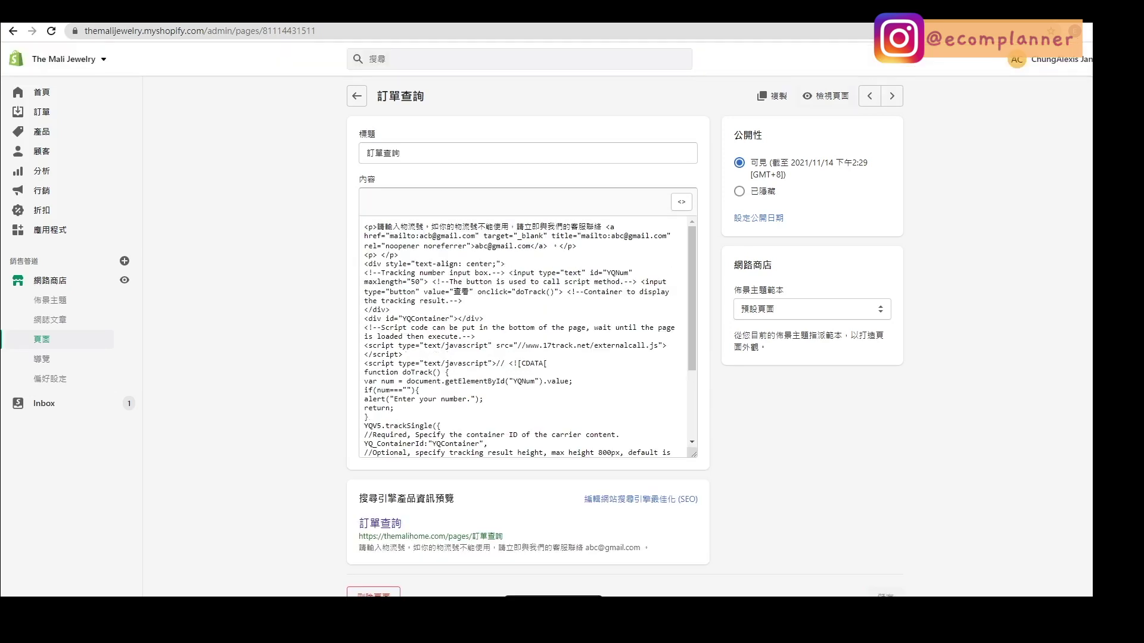
Step: Preview the 訂單查詢 page in the online store, check its tracking number field, and close the preview
left_click(825, 95)
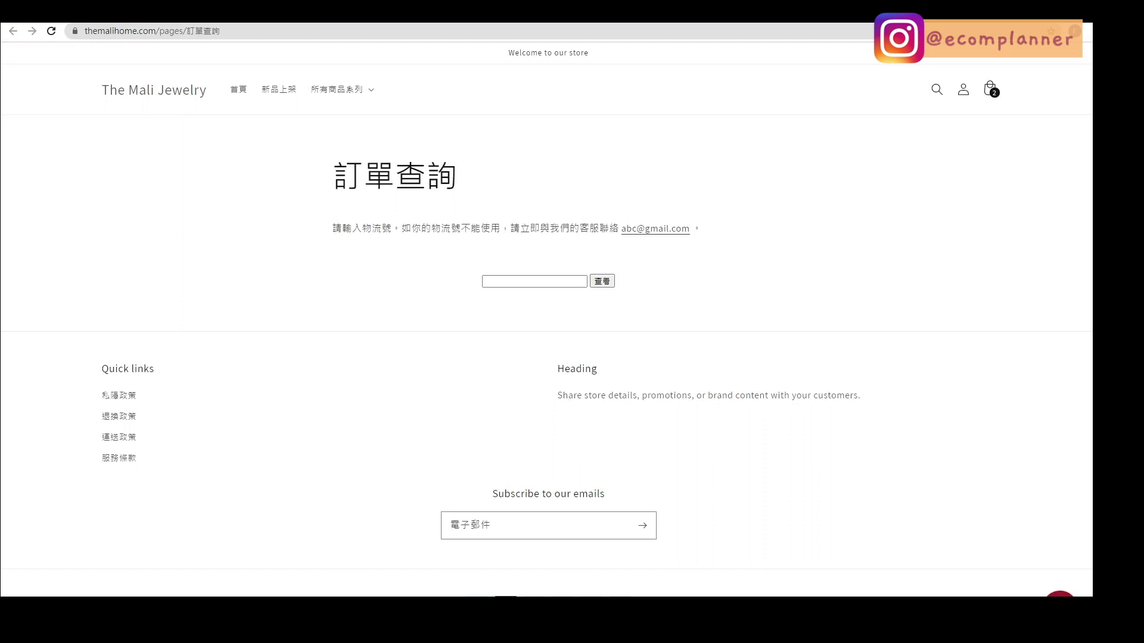
left_click(535, 281)
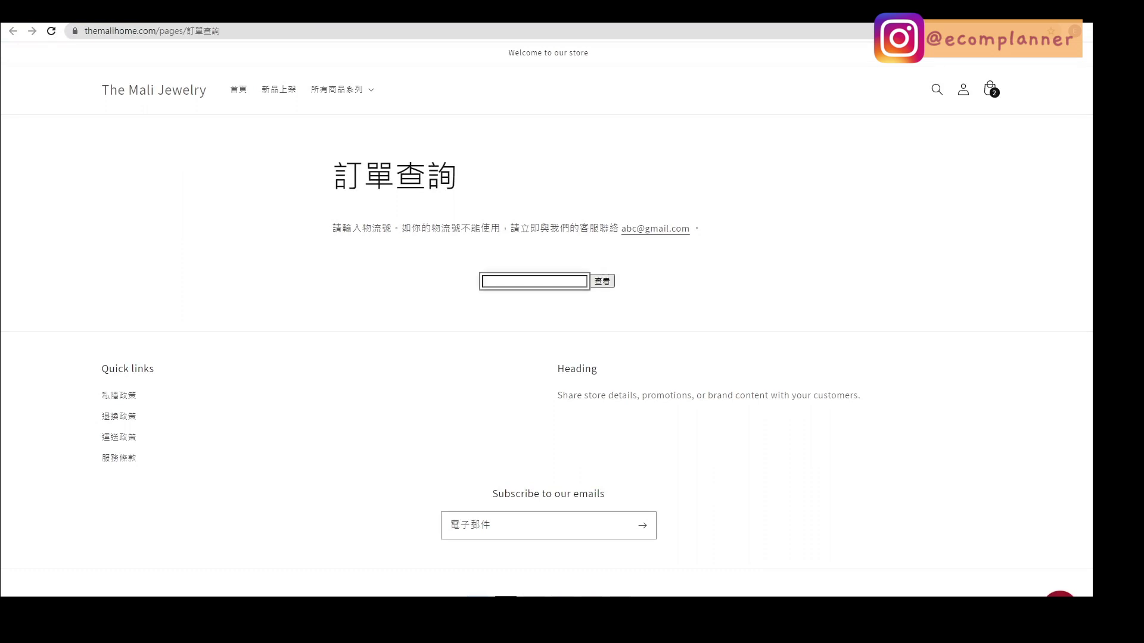
key("ctrl+w")
Step: Paste the prepared customer questions and answers into the 常見問題 page's content, save it, and preview it in the store
left_click(356, 97)
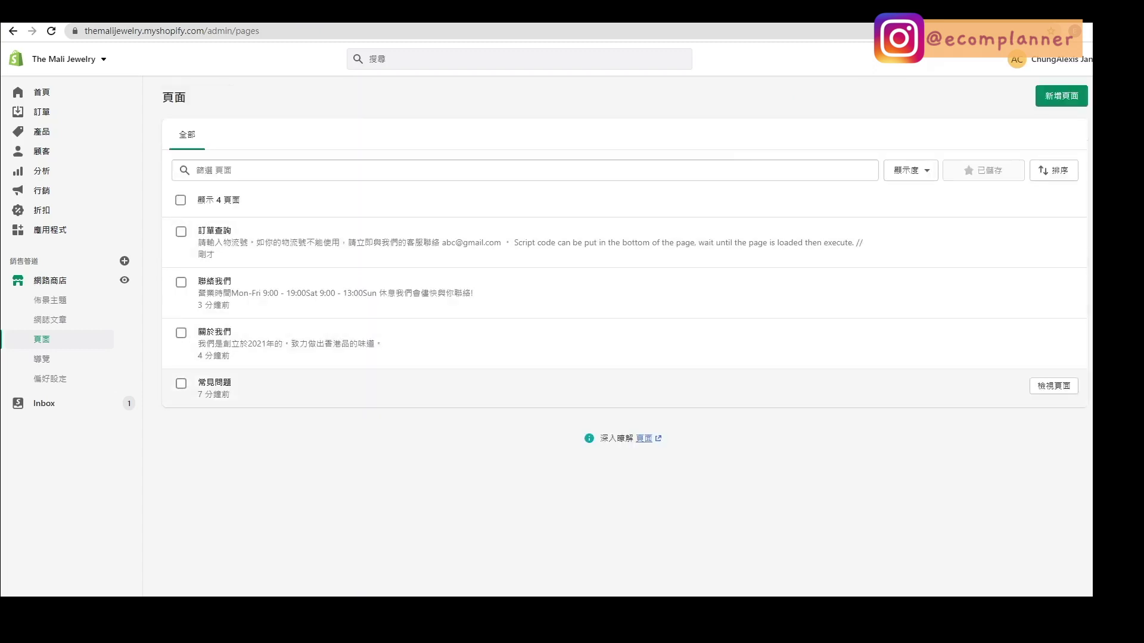
left_click(214, 383)
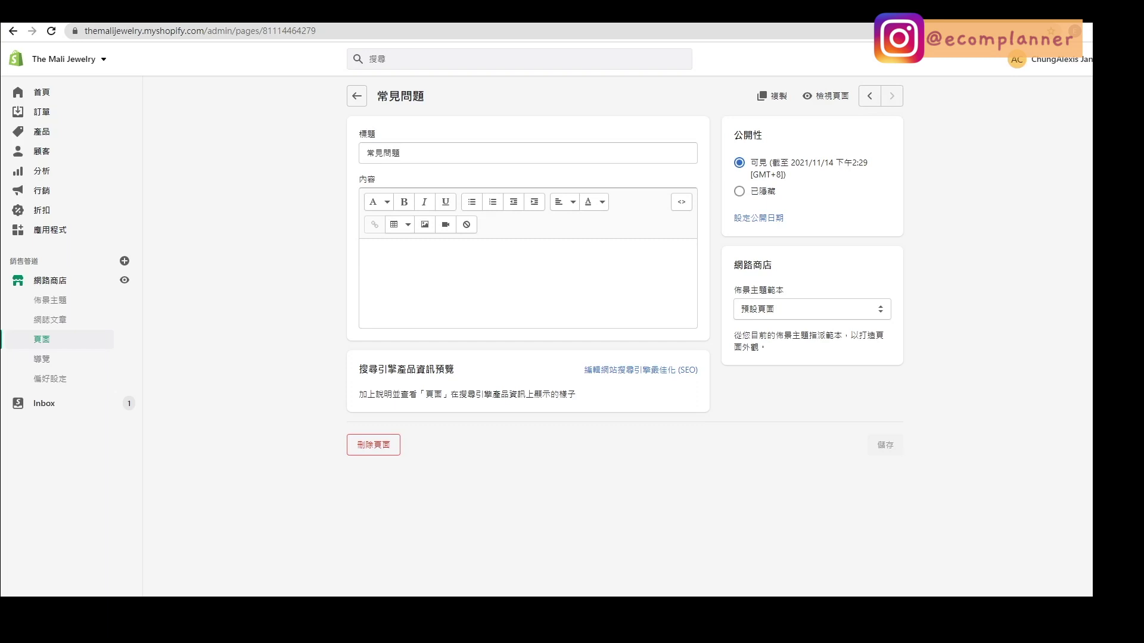
key("ctrl+v")
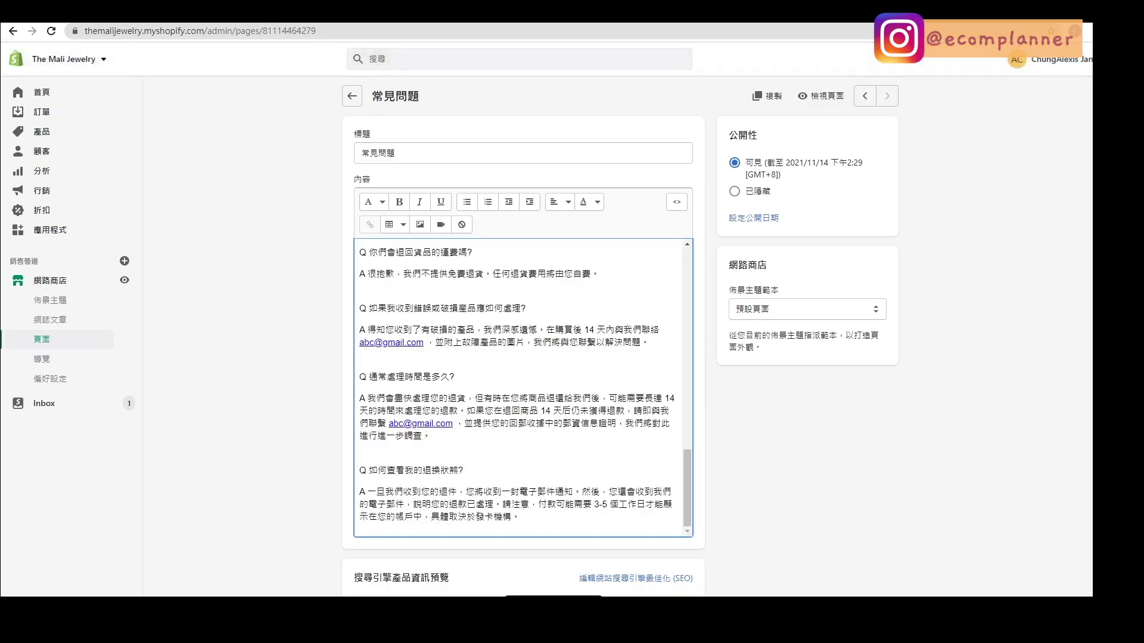
left_click(821, 96)
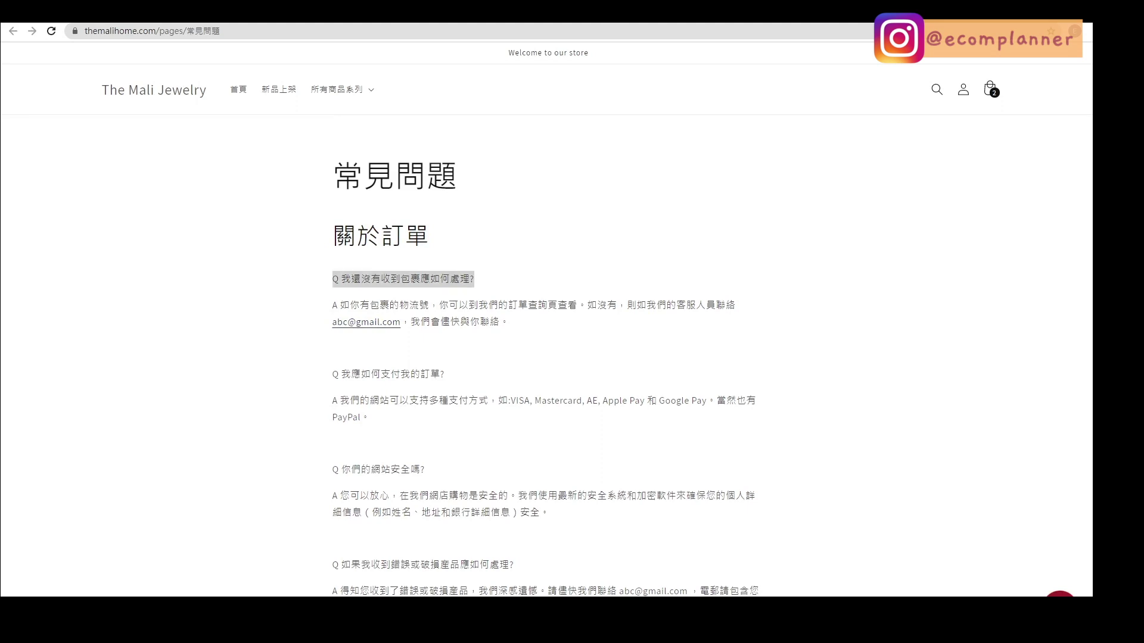
Step: Read through the previewed 常見問題 page's questions and answers on orders, shipping and returns
scroll(547, 319, "down", 5)
scroll(547, 322, "down", 4)
scroll(546, 322, "up", 9)
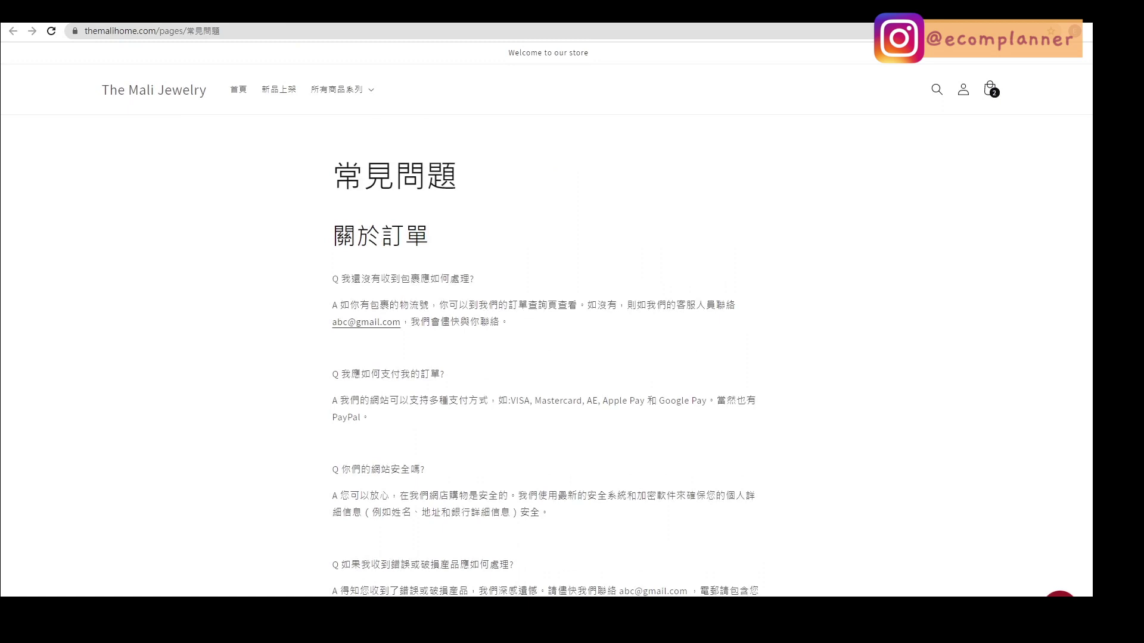
scroll(546, 322, "down", 4)
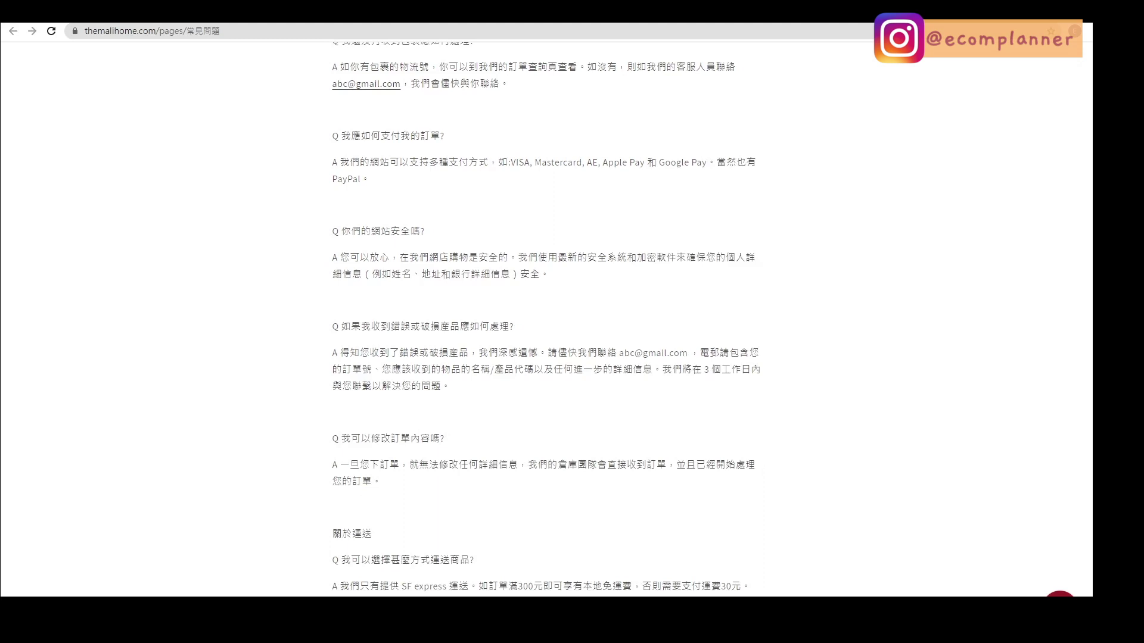
scroll(545, 316, "down", 1)
scroll(545, 316, "down", 3)
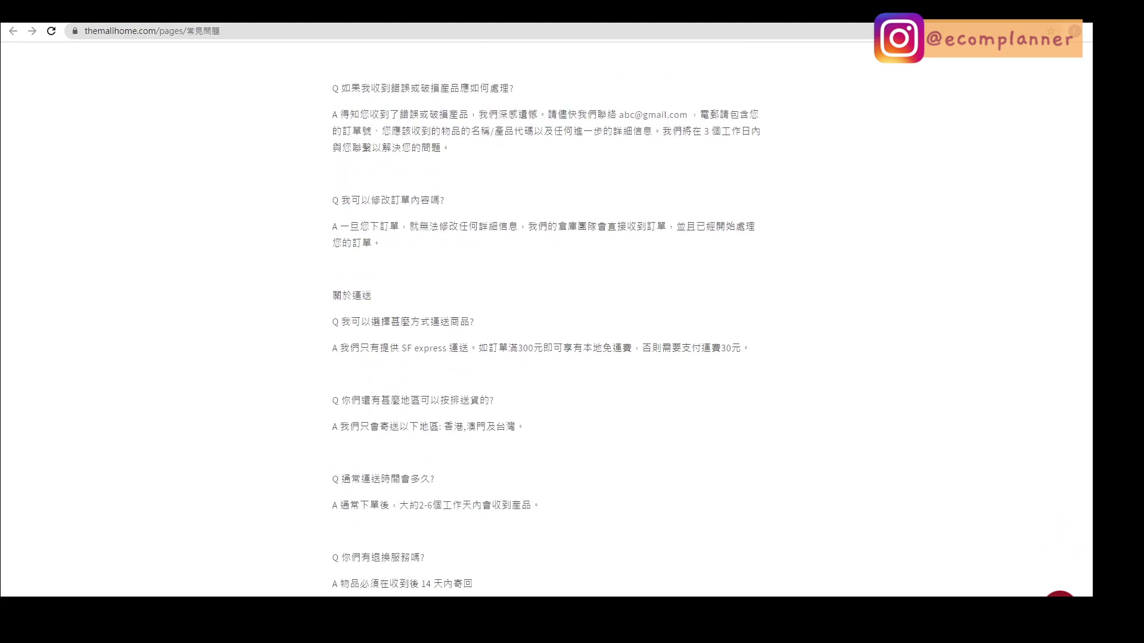
scroll(545, 316, "down", 1)
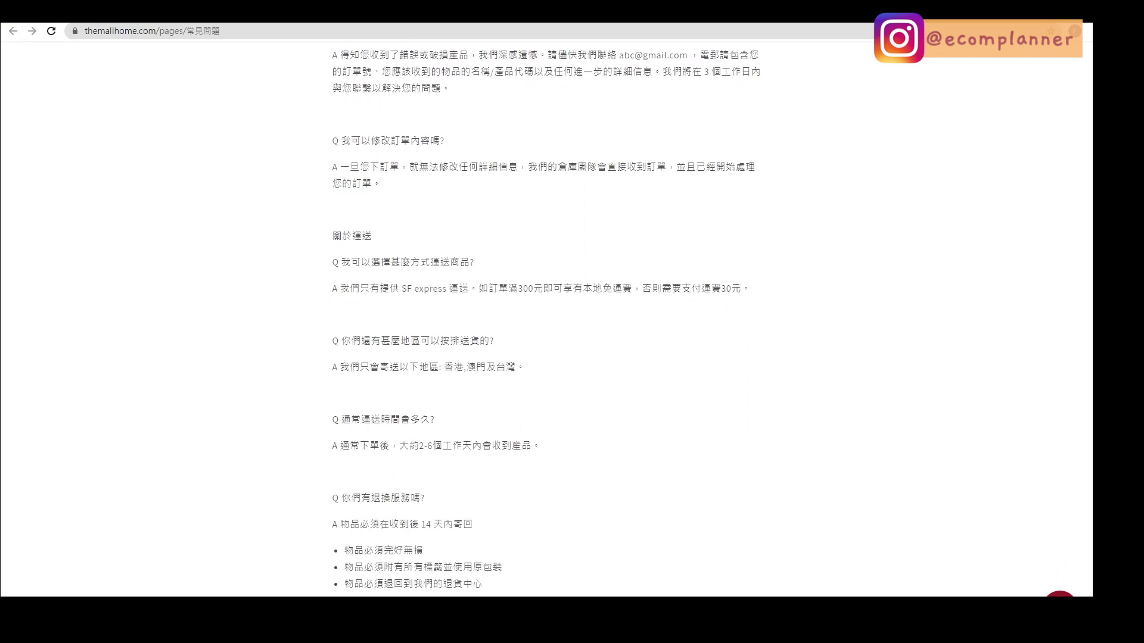
scroll(545, 315, "down", 4)
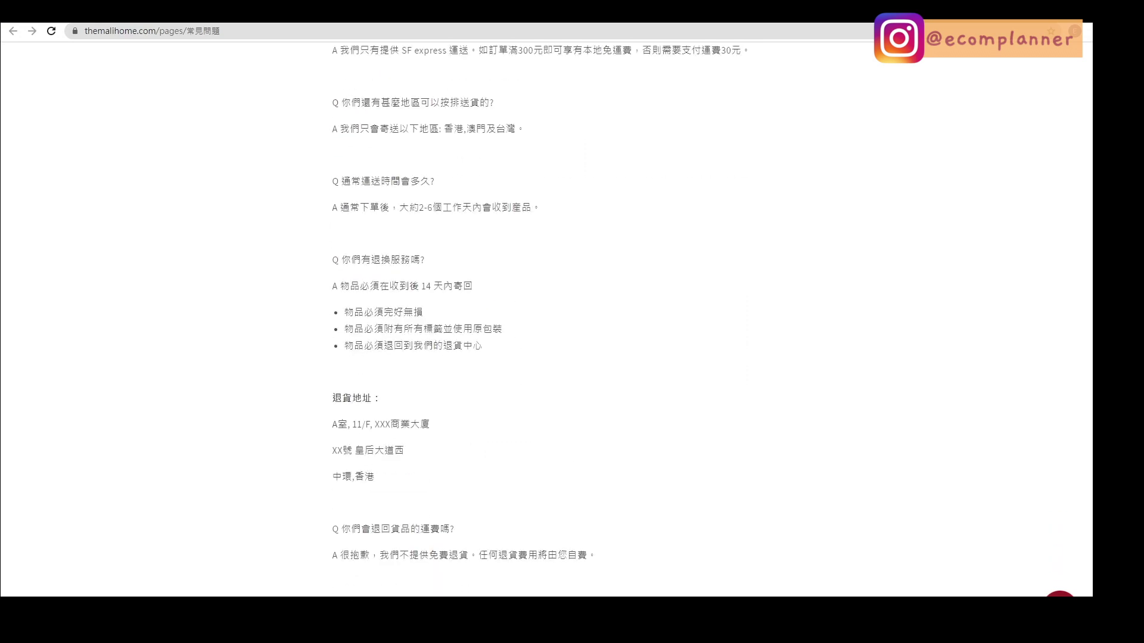
scroll(545, 315, "down", 4)
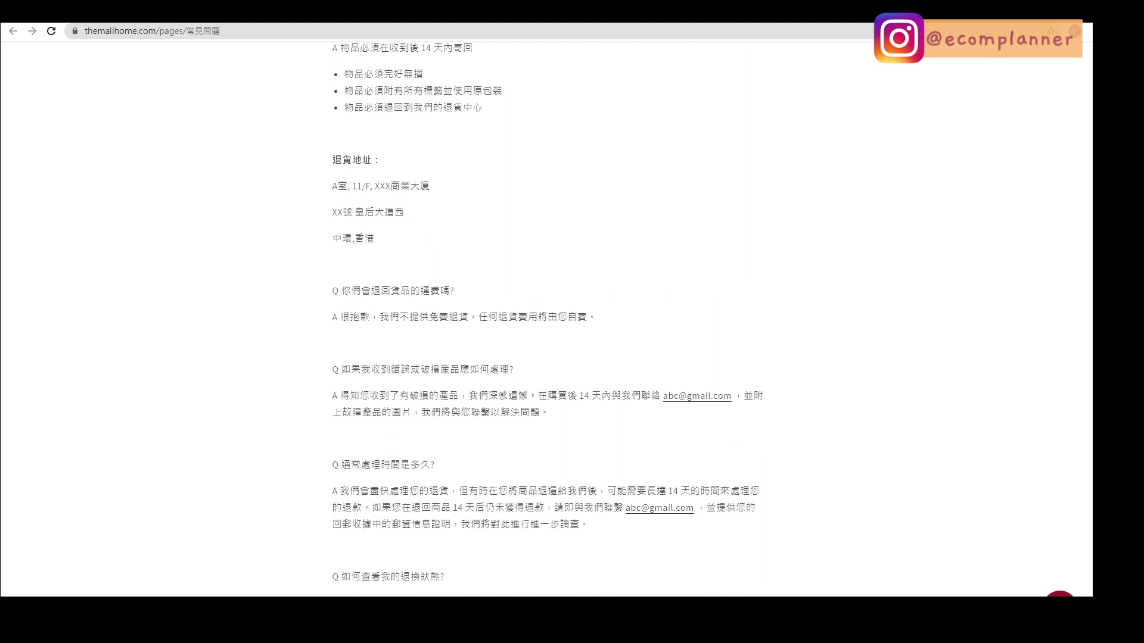
scroll(545, 316, "up", 1)
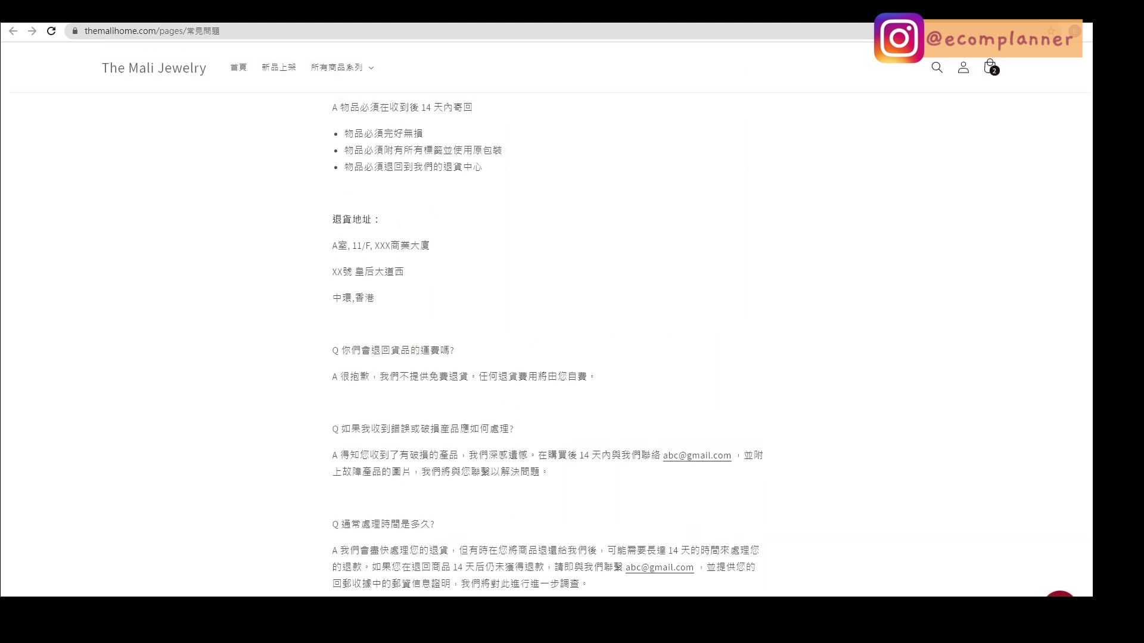
scroll(545, 316, "down", 5)
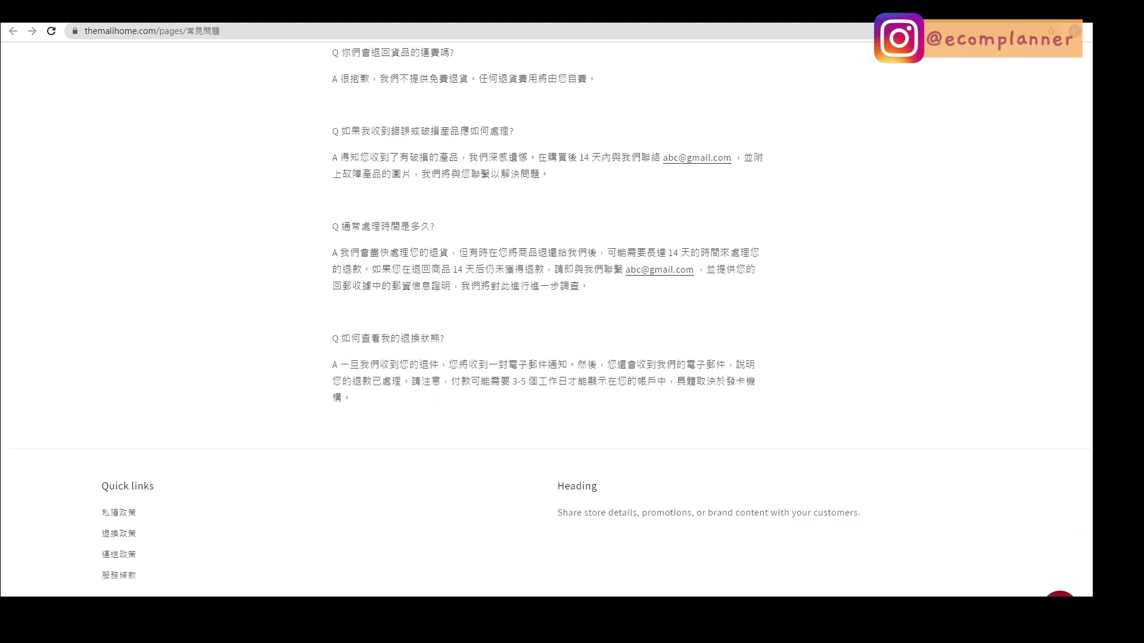
scroll(545, 316, "up", 5)
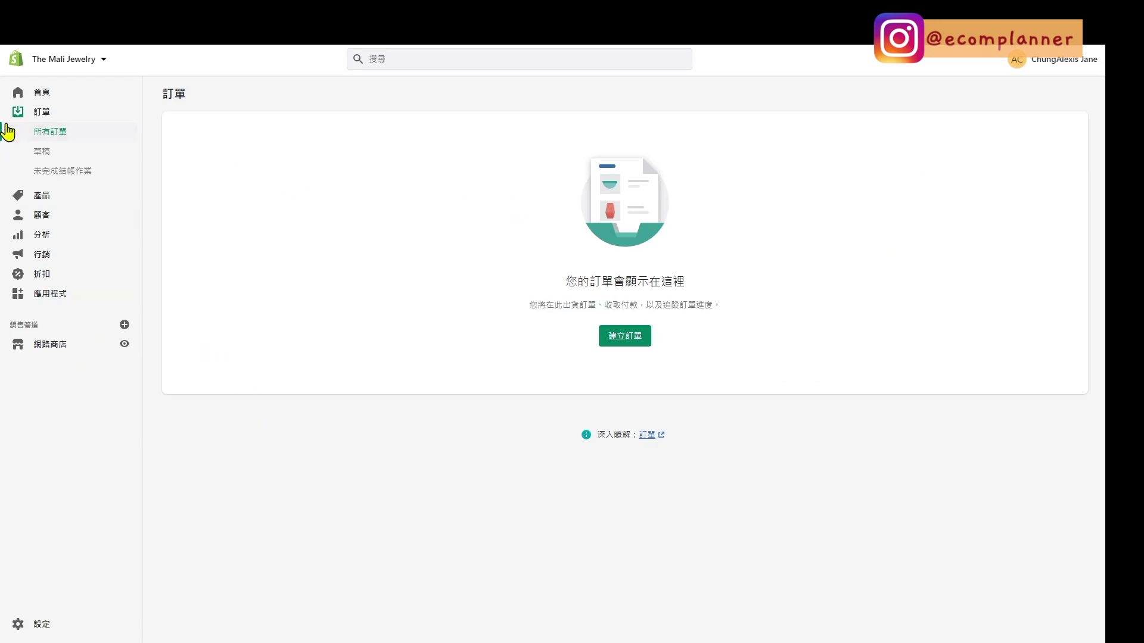
Step: Open the store's analytics dashboard and check its date range options without changing the period
left_click(74, 175)
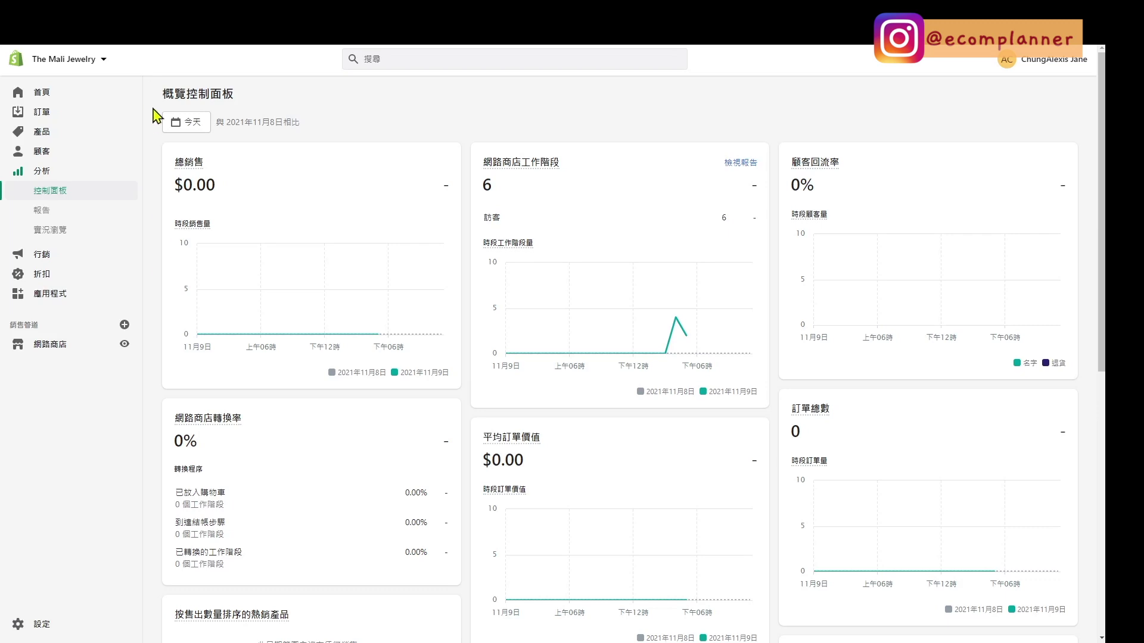
scroll(947, 248, "down", 5)
scroll(947, 248, "up", 5)
left_click(187, 124)
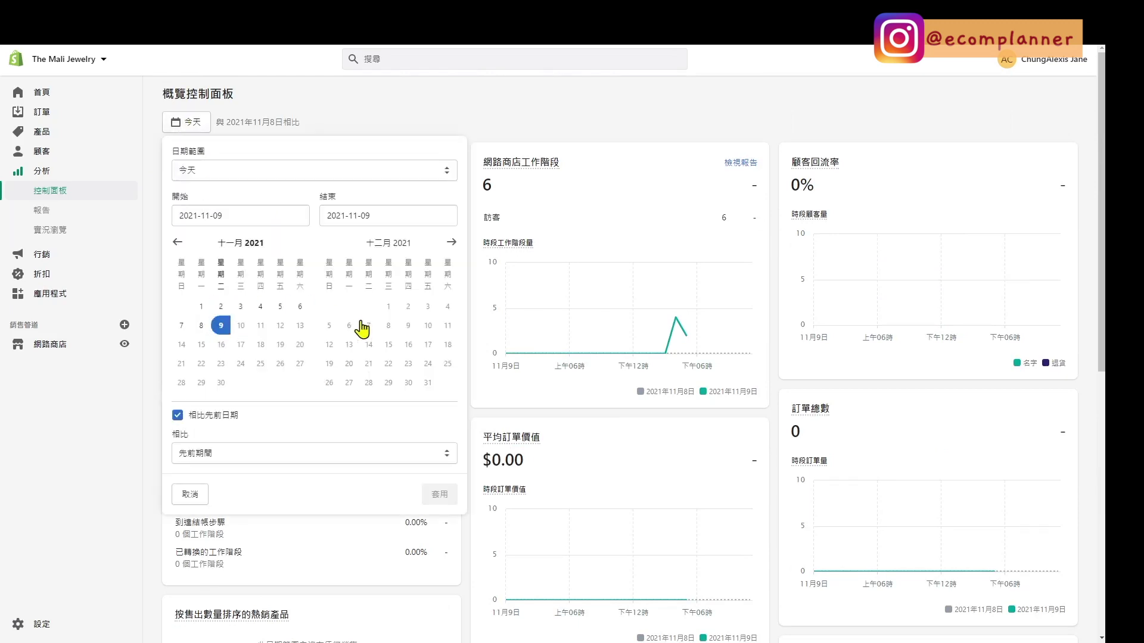
left_click(242, 176)
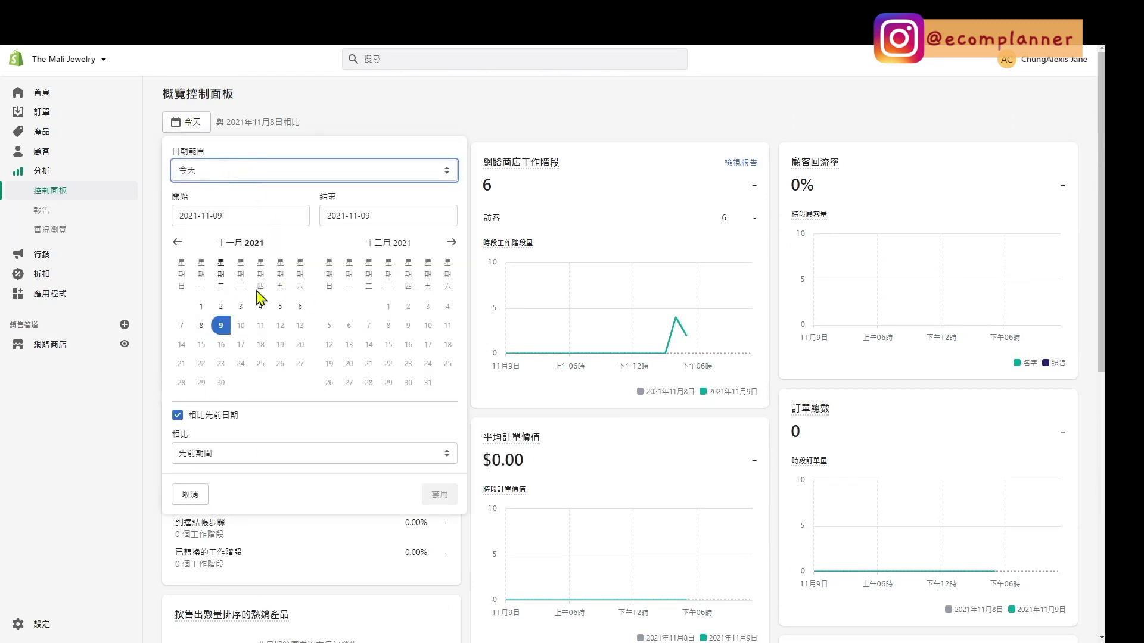
left_click(346, 110)
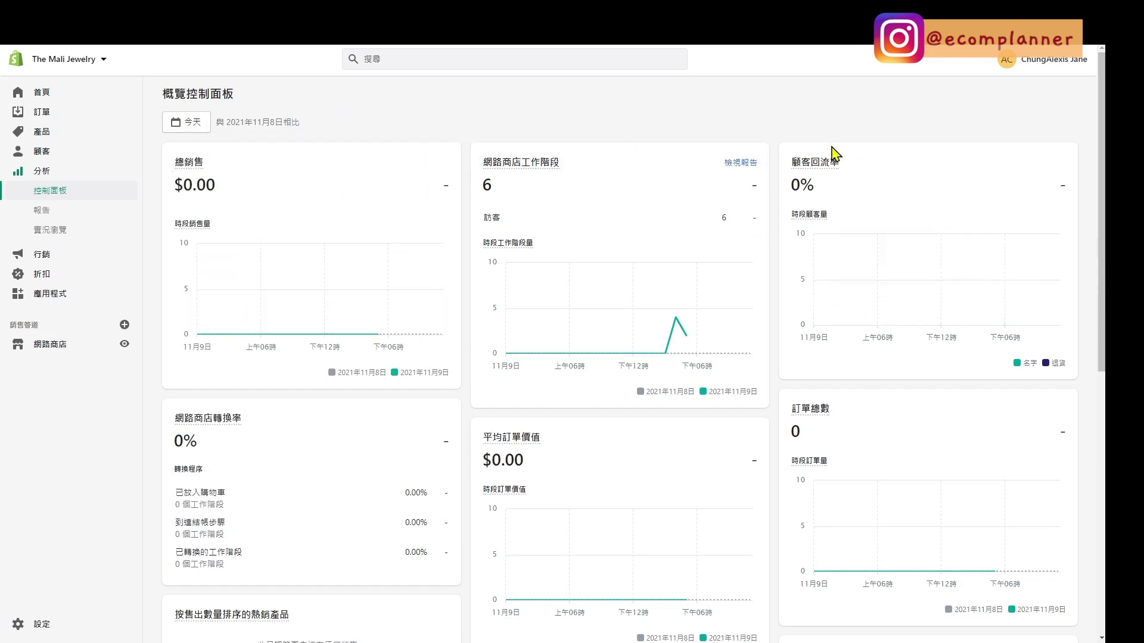
Step: Examine the dashboard's conversion, order, traffic source, location and marketing sales cards
scroll(207, 297, "down", 4)
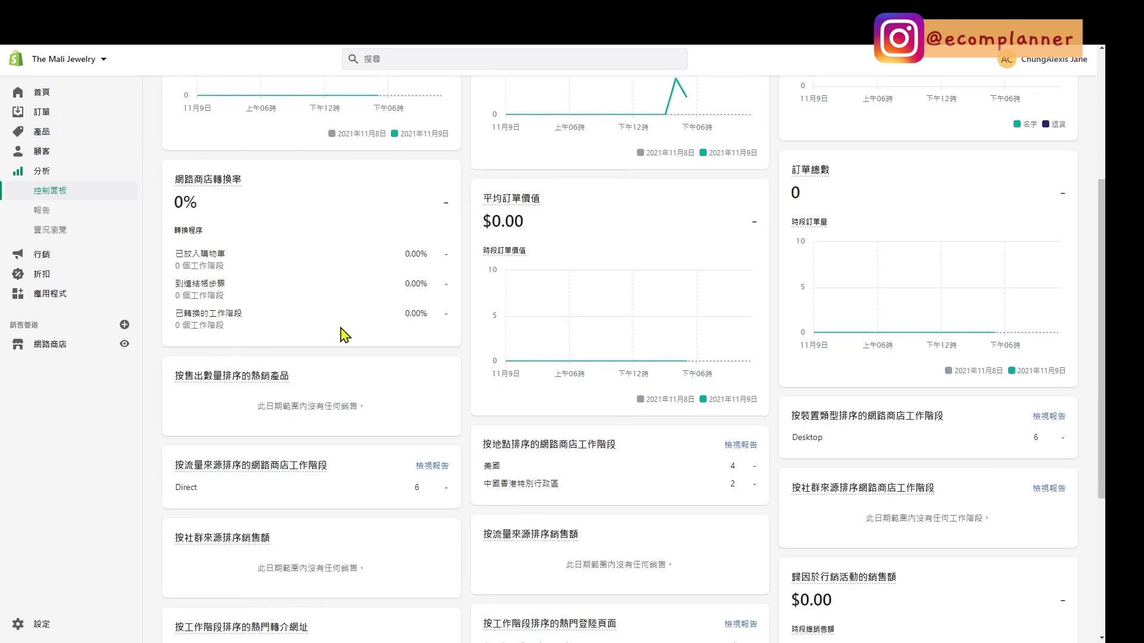
scroll(345, 336, "down", 4)
scroll(340, 327, "up", 1)
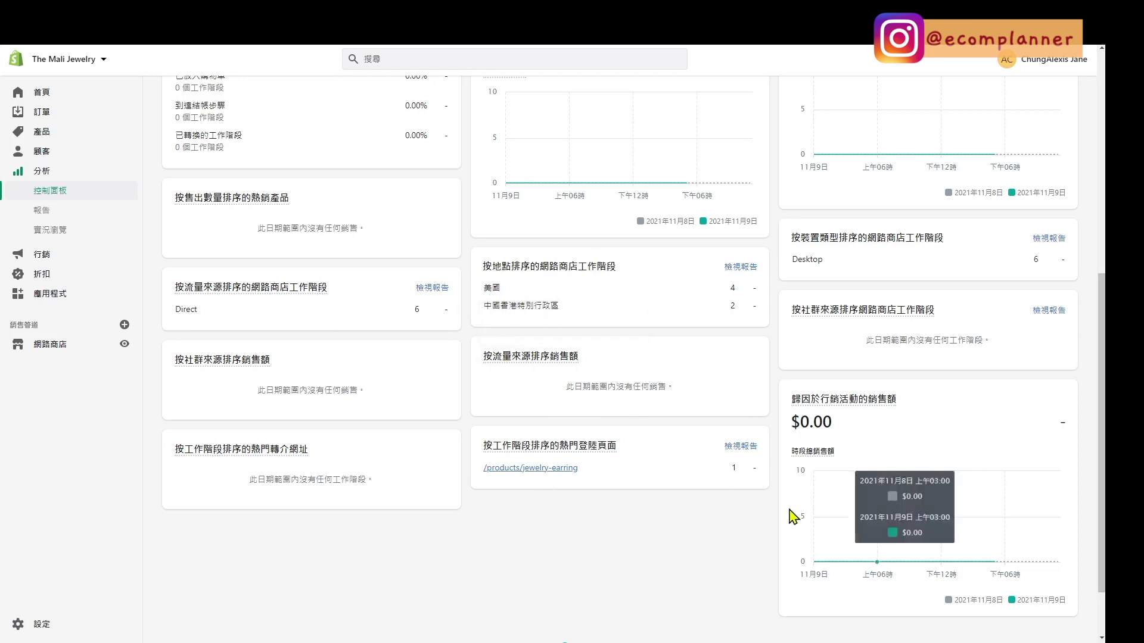
scroll(801, 200, "up", 5)
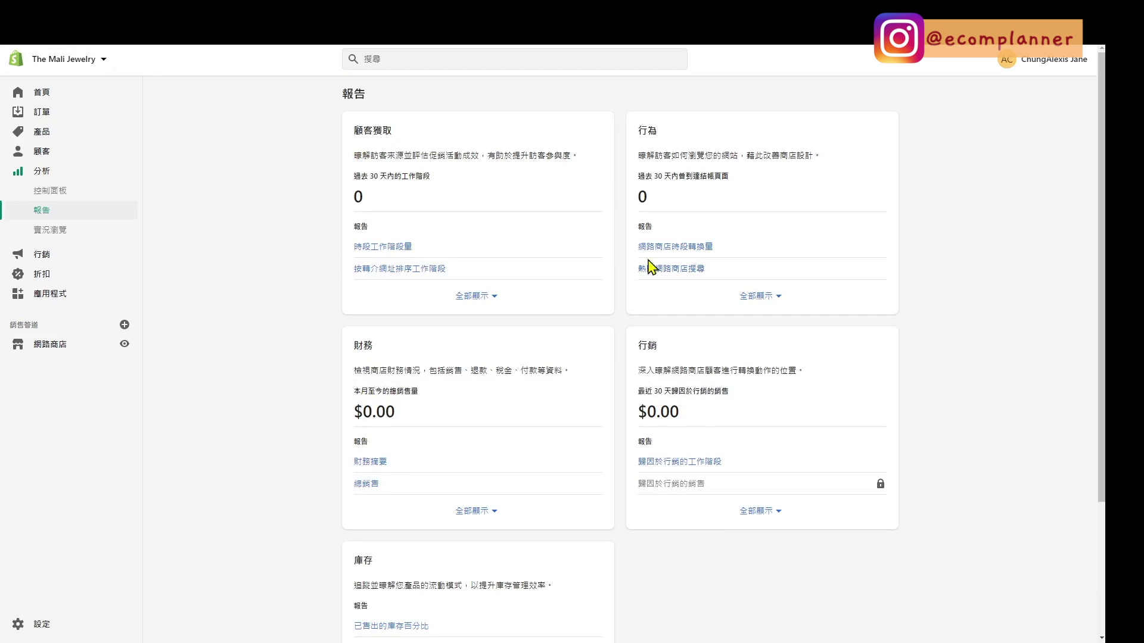
Step: Review the analytics report categories against the dashboard and show all 顧客獲取 reports
scroll(467, 437, "down", 3)
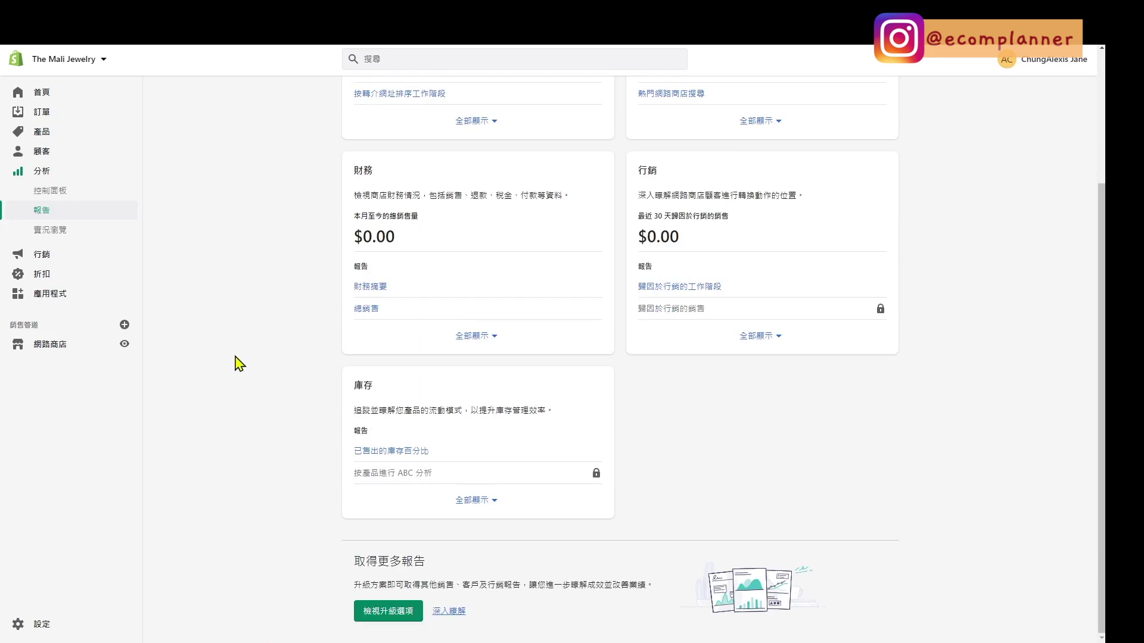
left_click(58, 192)
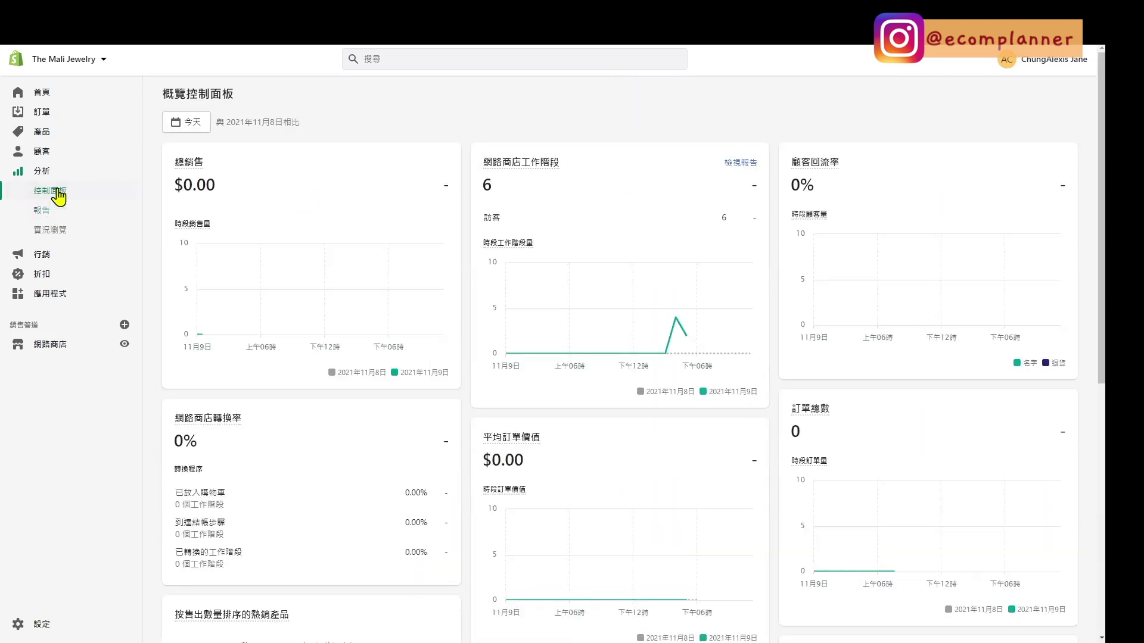
left_click(58, 212)
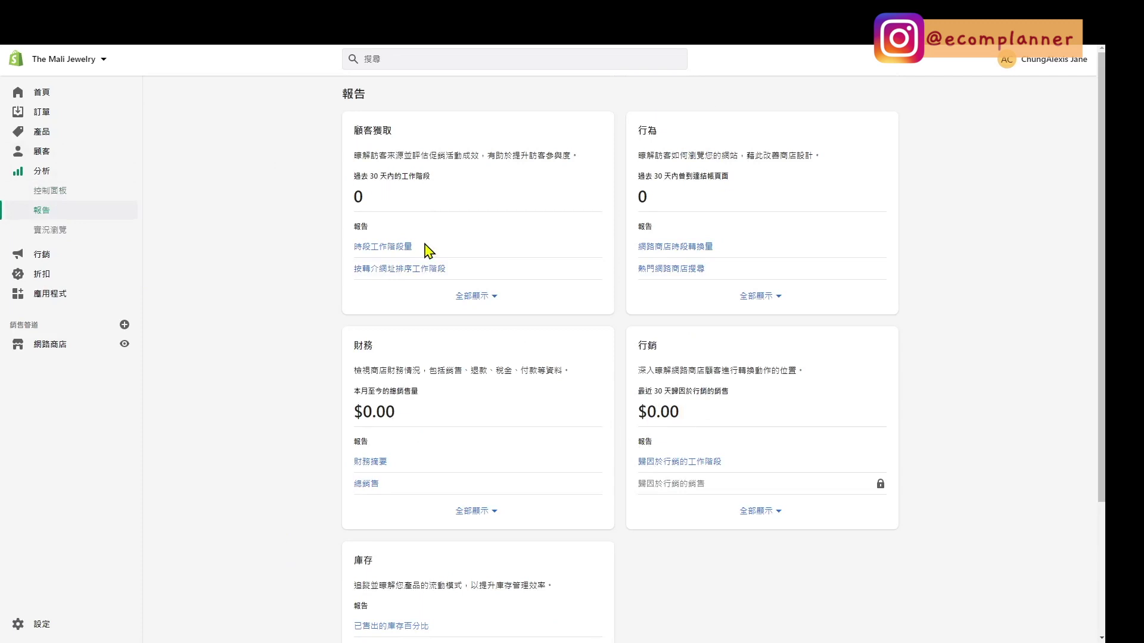
left_click(468, 293)
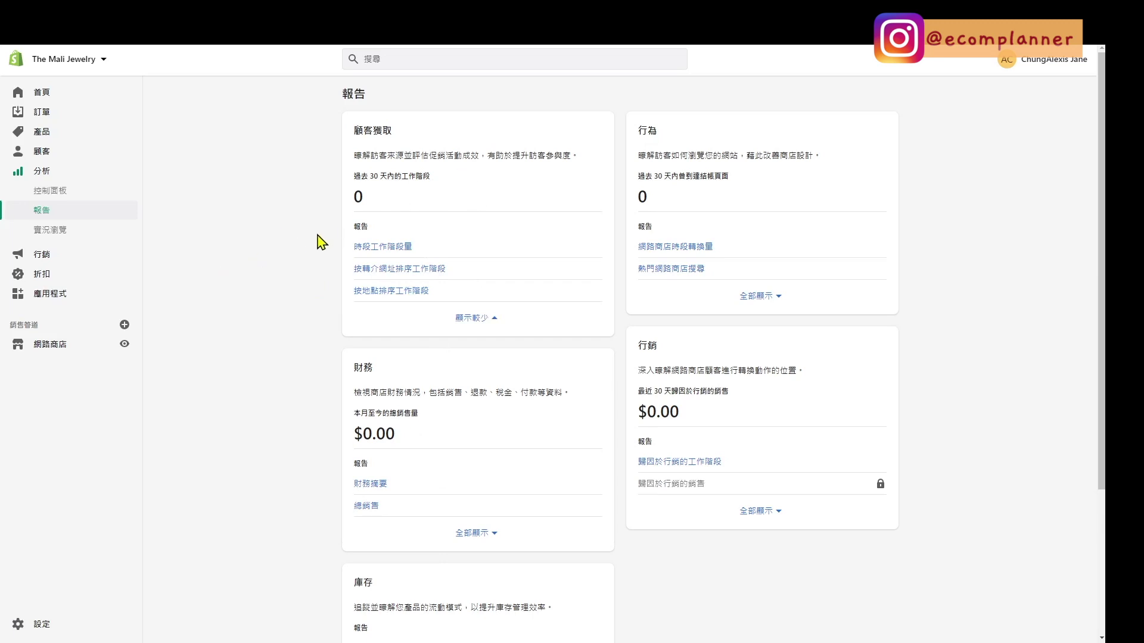
Step: Look over the marketing overview, 促銷活動 and 自動化 pages
left_click(119, 254)
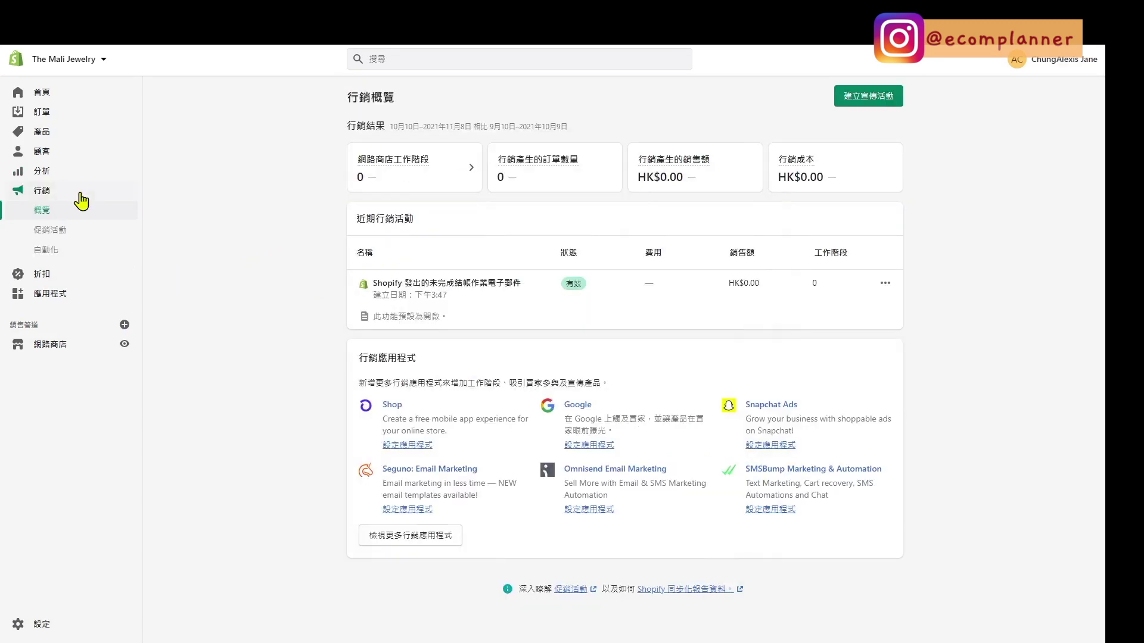
left_click(90, 231)
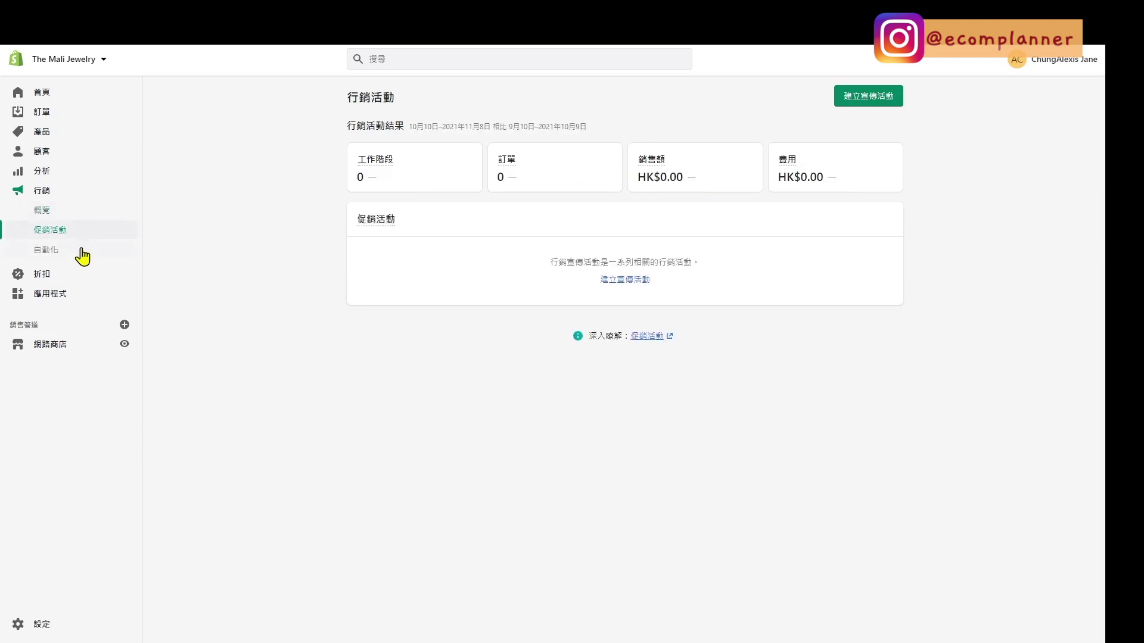
left_click(83, 255)
left_click(83, 244)
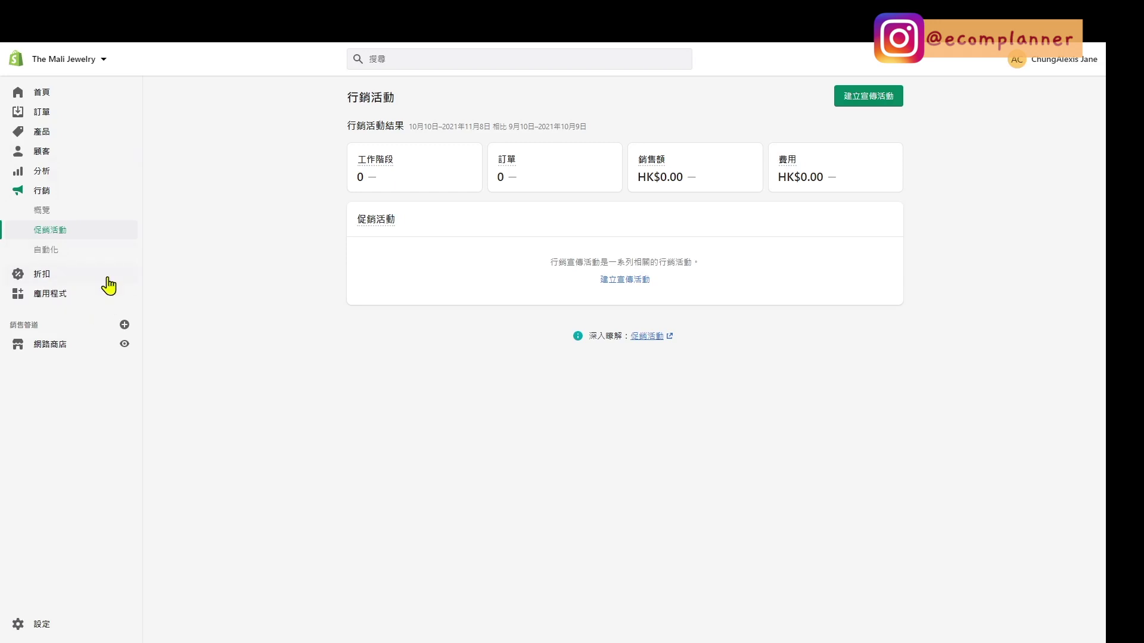
Step: Open the store's discounts and compare the automatic discounts with the discount codes
left_click(110, 275)
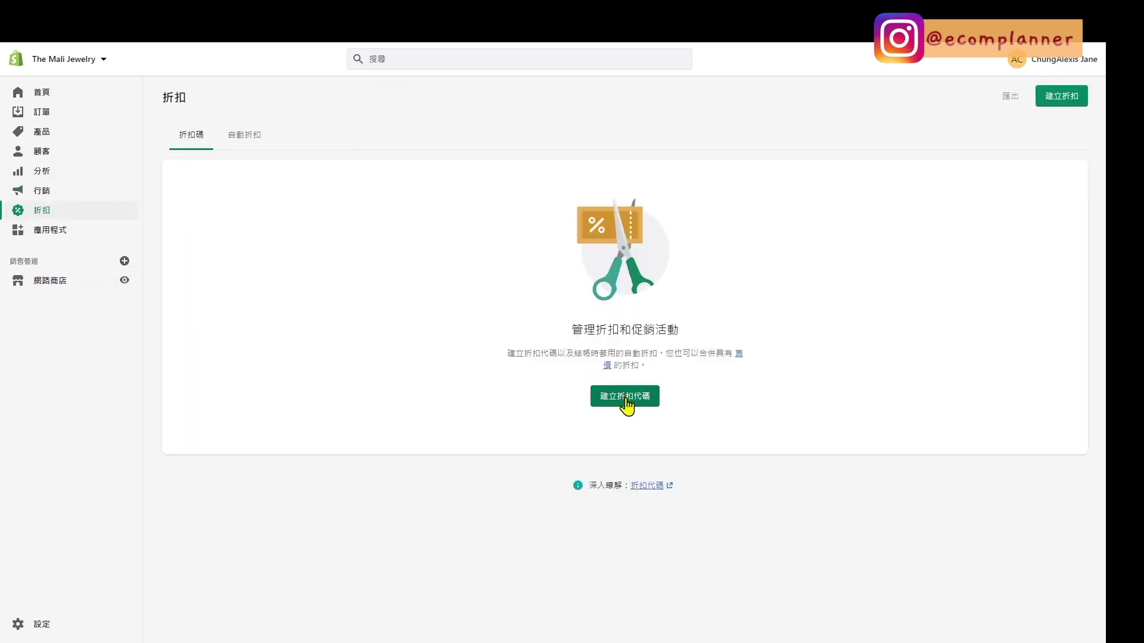
left_click(266, 143)
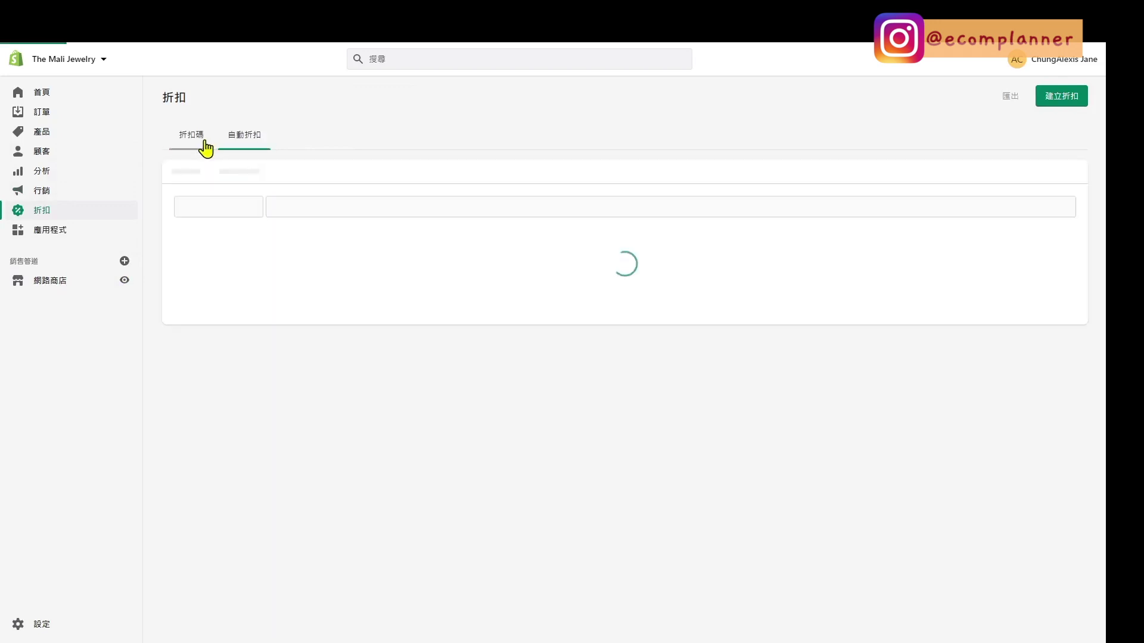
left_click(203, 148)
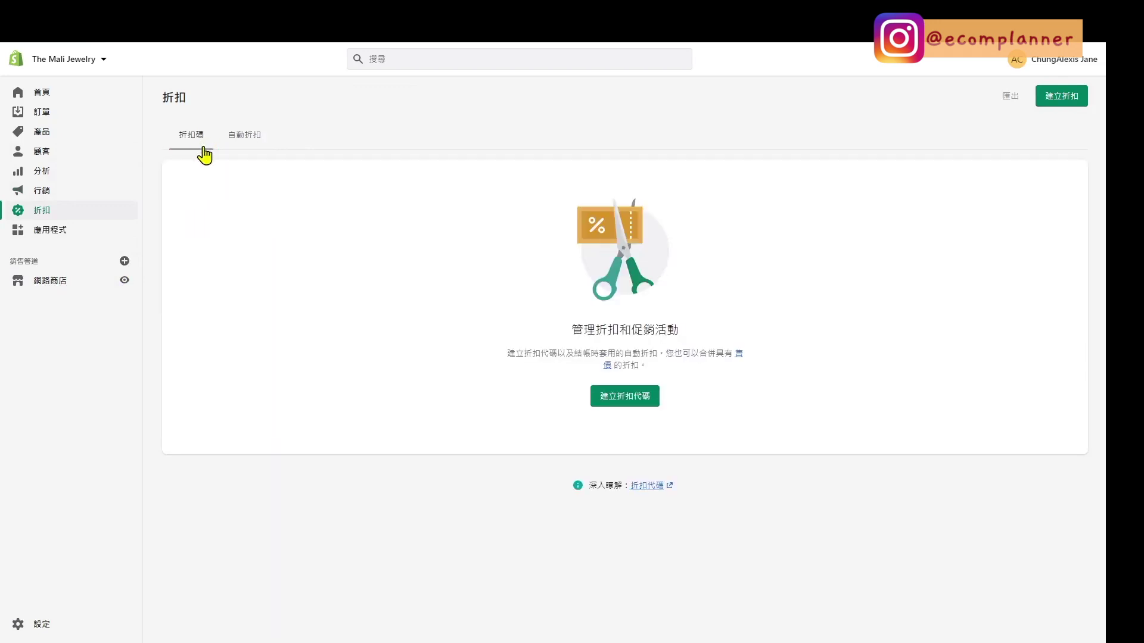
Step: Start a new percentage discount code named SALE with a 10% discount value
left_click(631, 398)
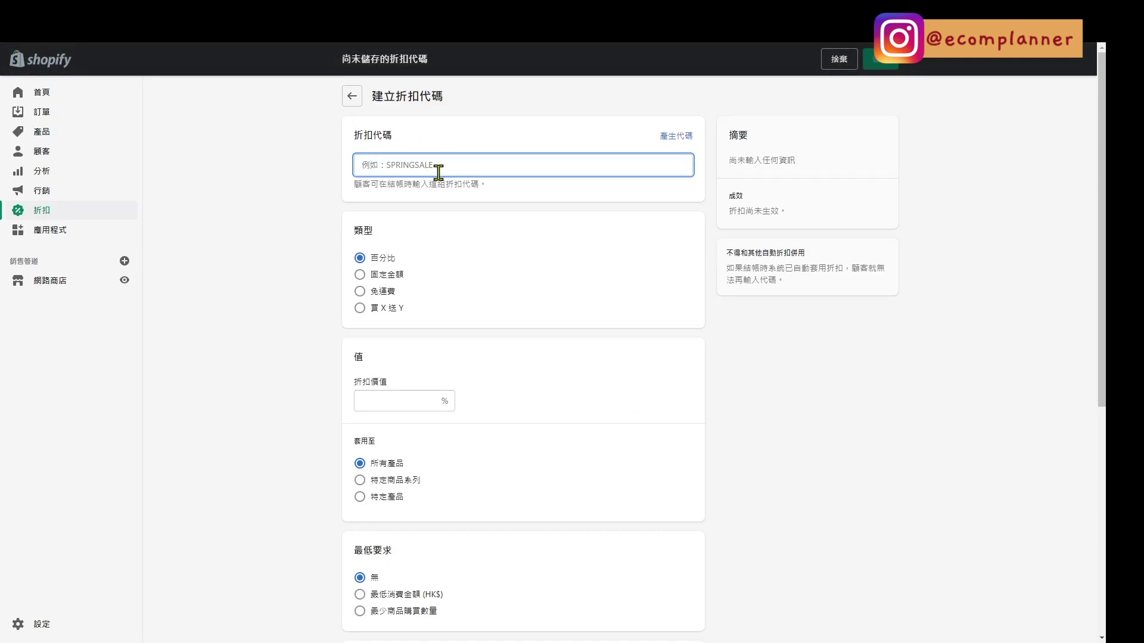
type("Sale")
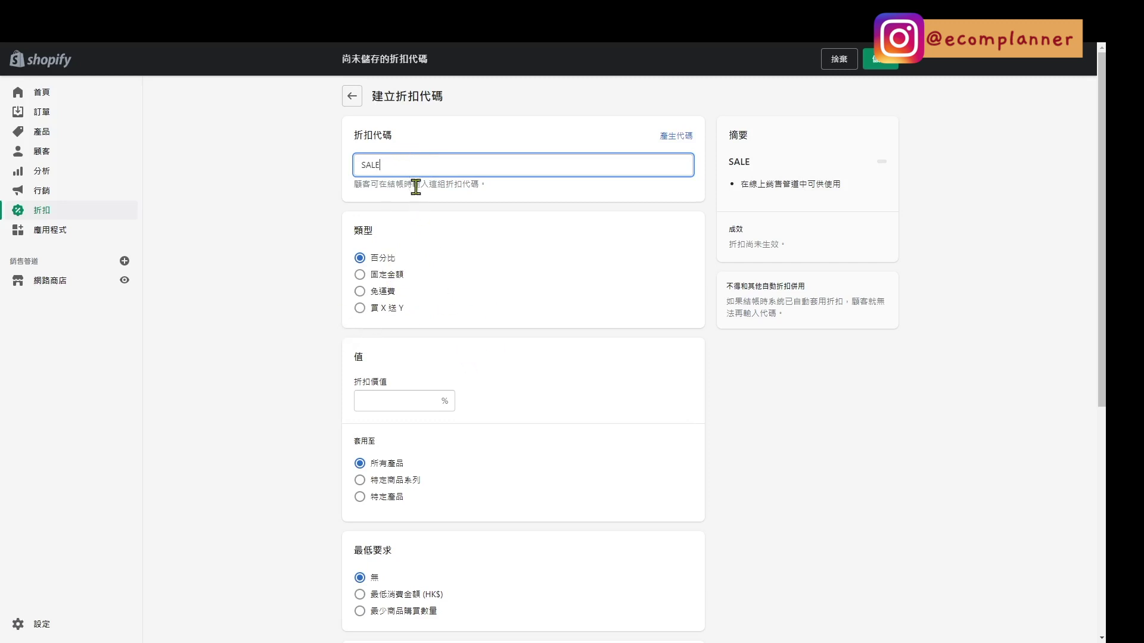
key("Tab")
key("Tab")
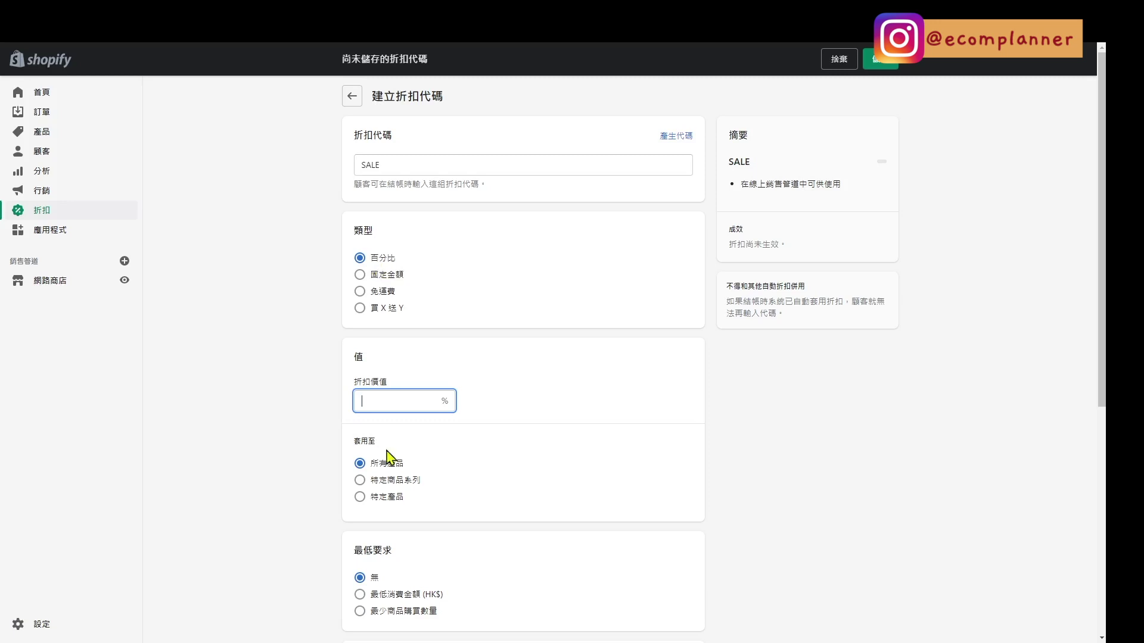
type("10")
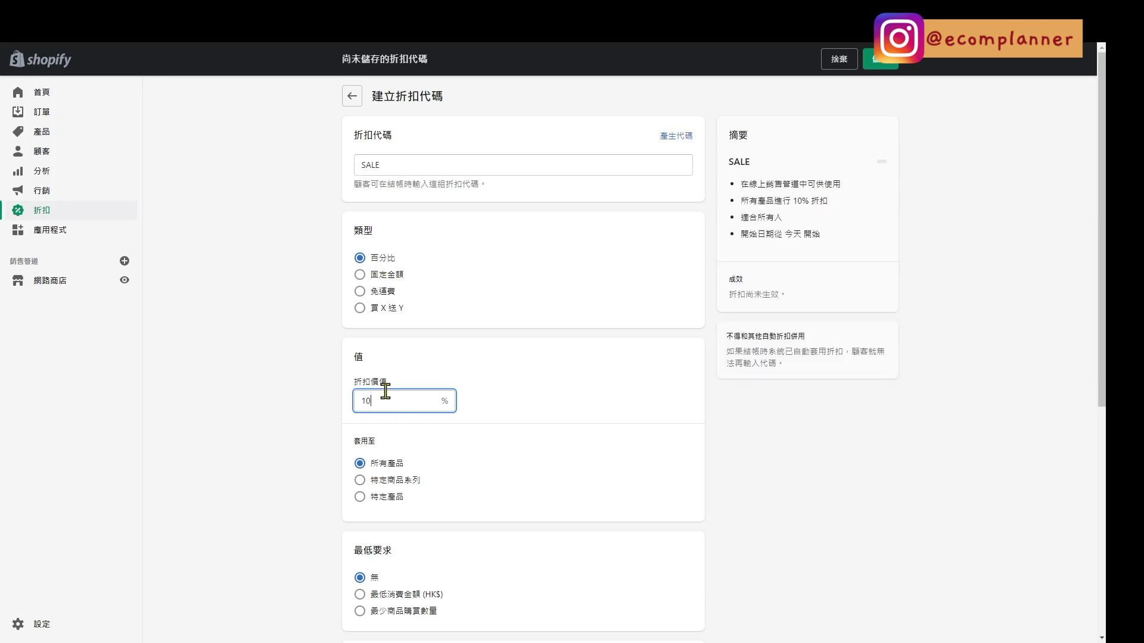
Step: Try the 特定商品系列, 特定產品 and 最低消費金額 options for the discount, then restore 所有產品 and no minimum requirement
scroll(531, 351, "down", 3)
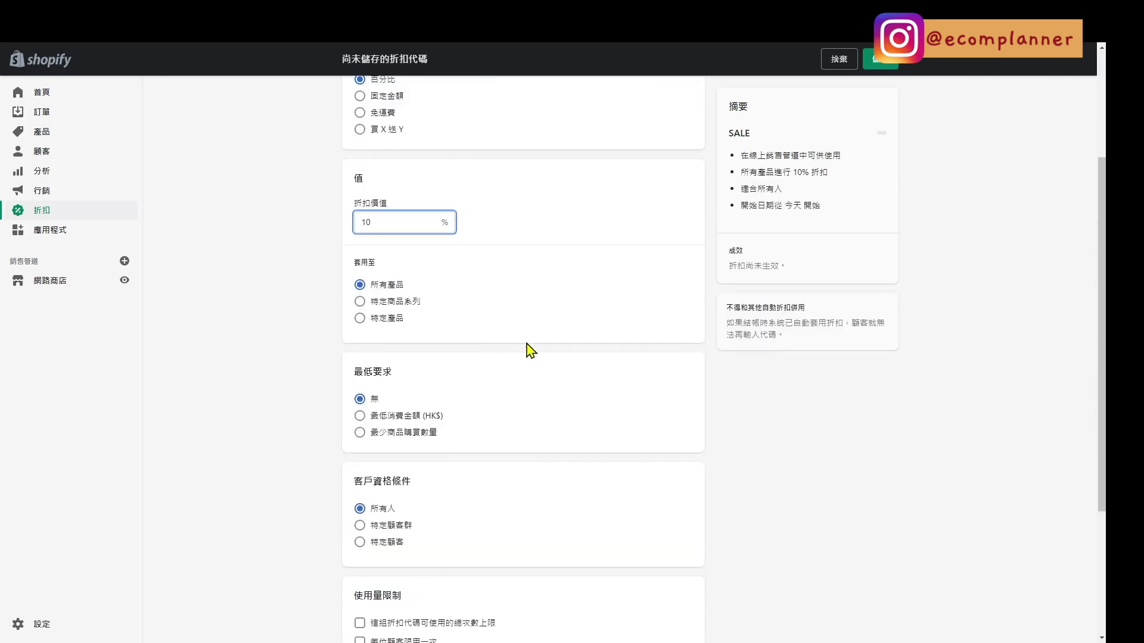
left_click(396, 303)
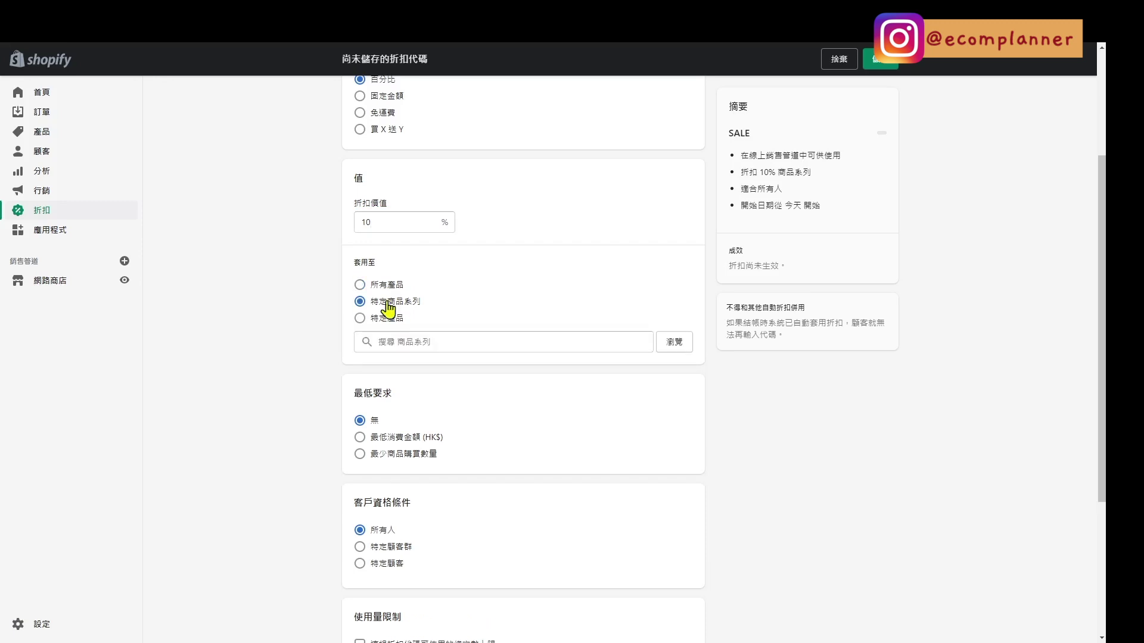
left_click(387, 319)
left_click(398, 287)
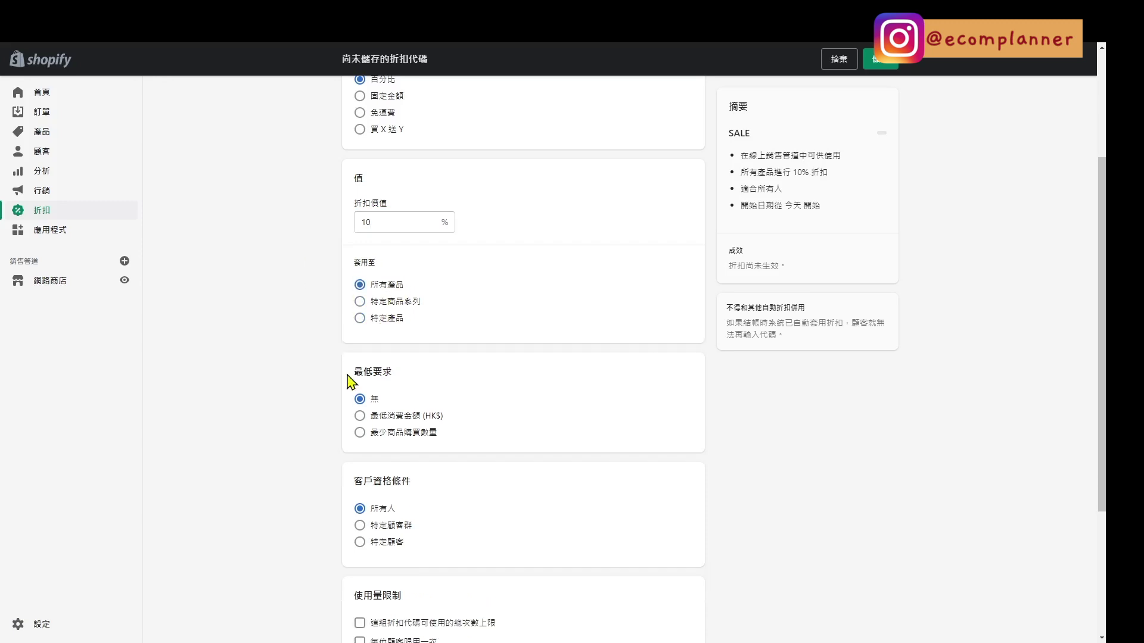
scroll(500, 399, "down", 3)
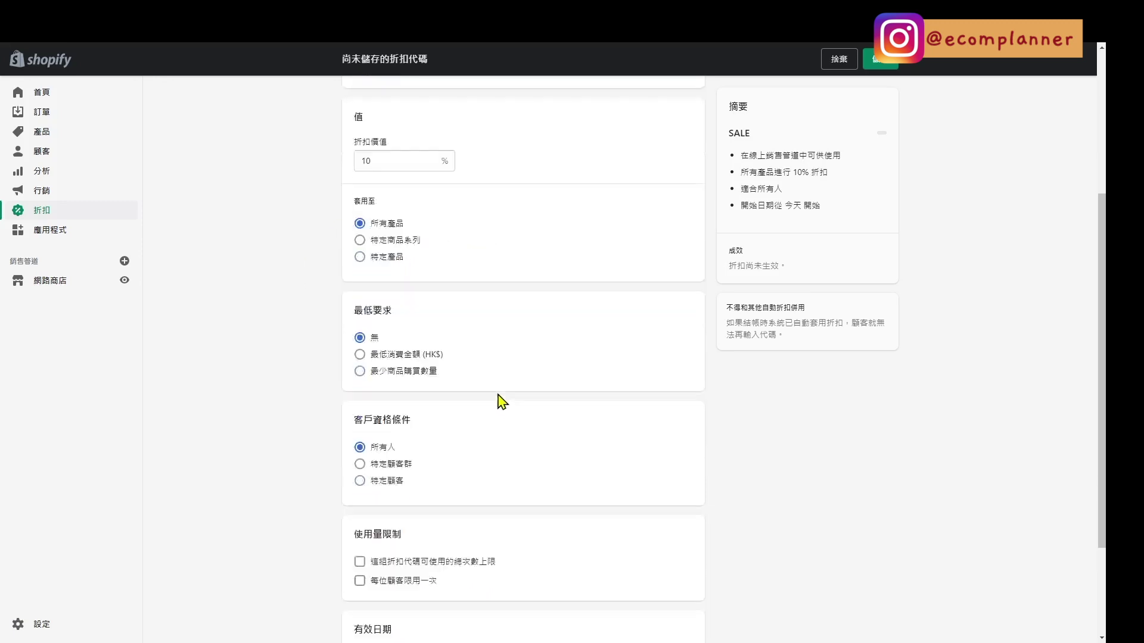
left_click(390, 238)
left_click(359, 221)
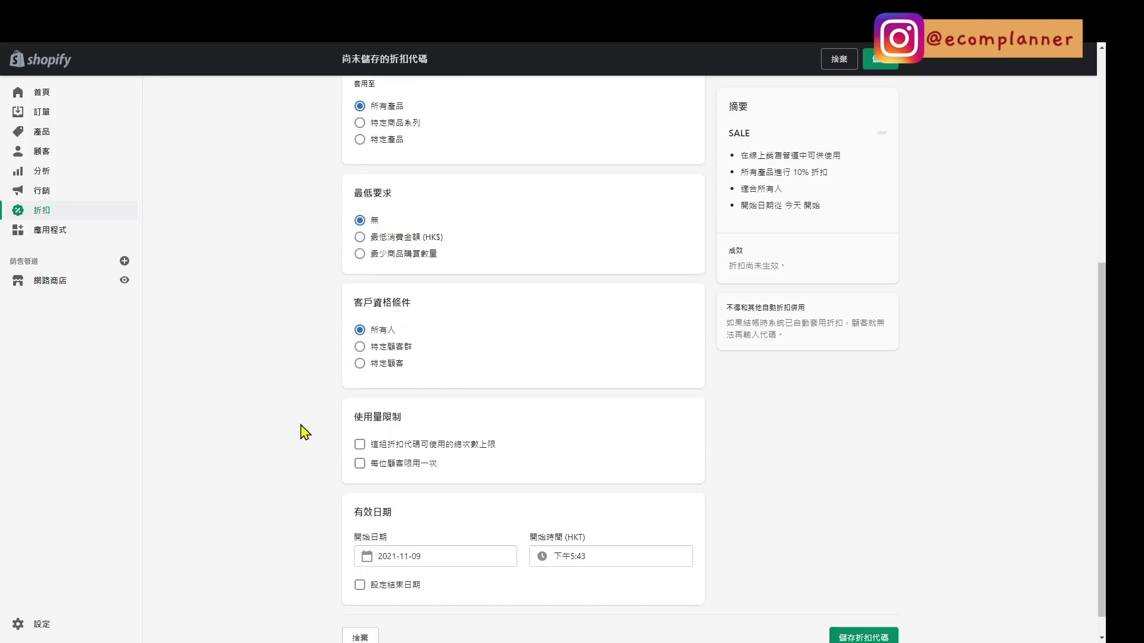
Step: Limit the SALE code to one use per customer, set its end date to 2021-11-15, and save the discount
scroll(379, 429, "down", 1)
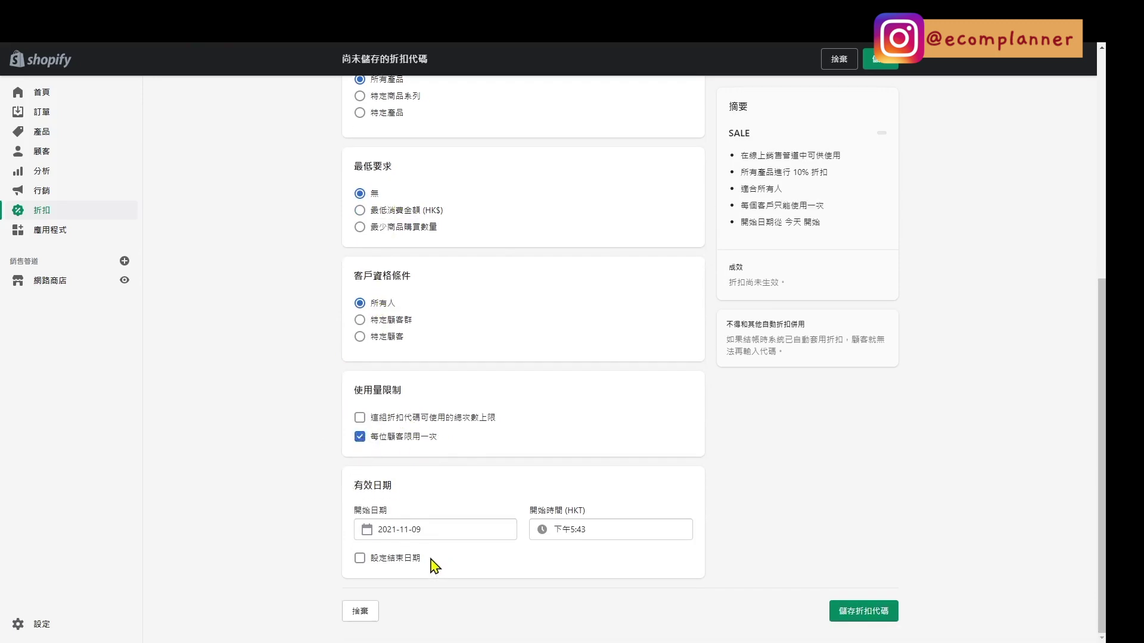
left_click(396, 560)
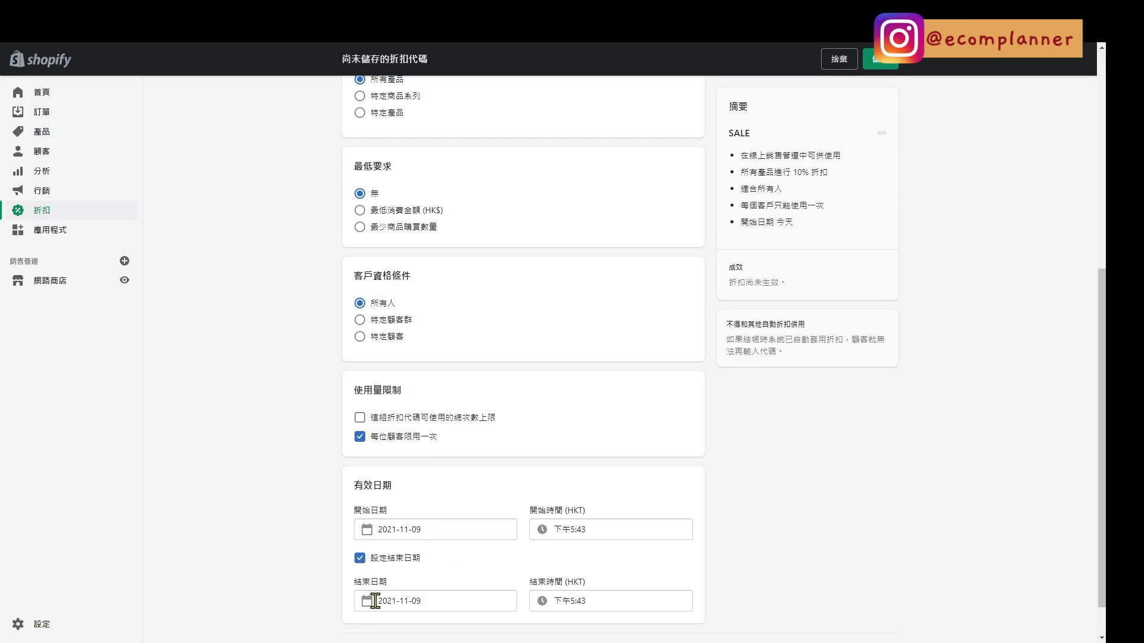
left_click(433, 601)
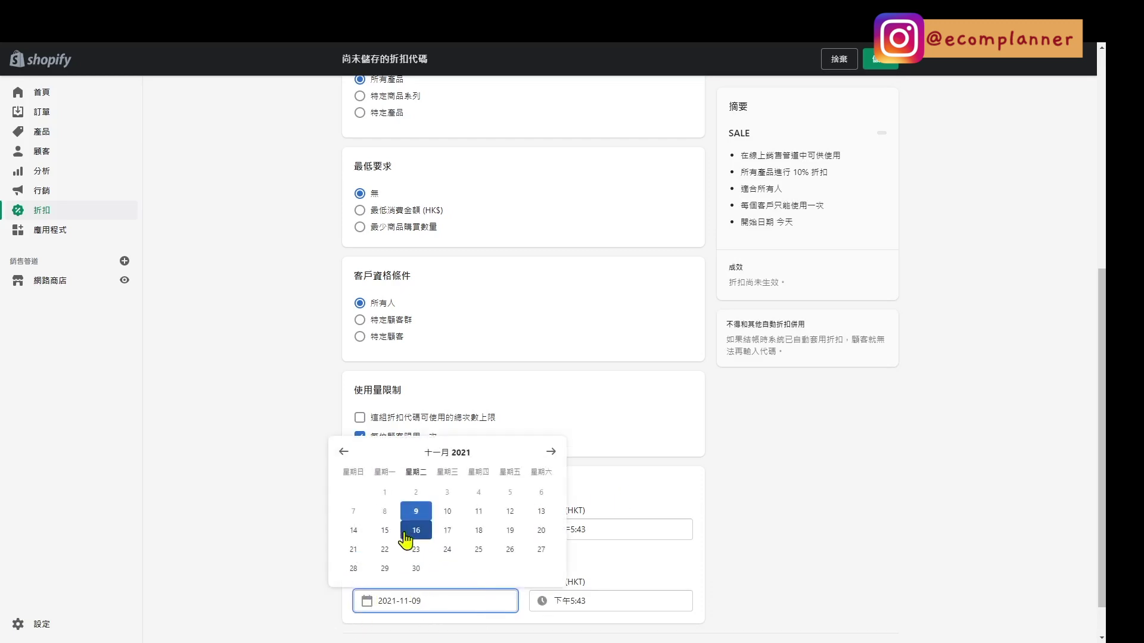
left_click(380, 543)
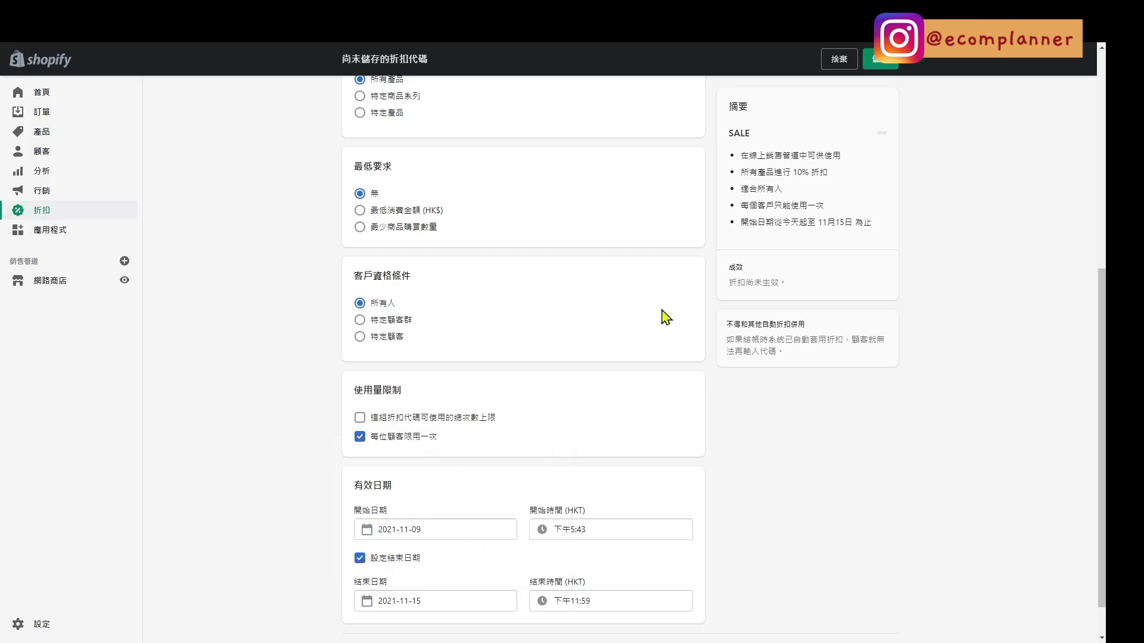
scroll(878, 86, "down", 1)
left_click(881, 62)
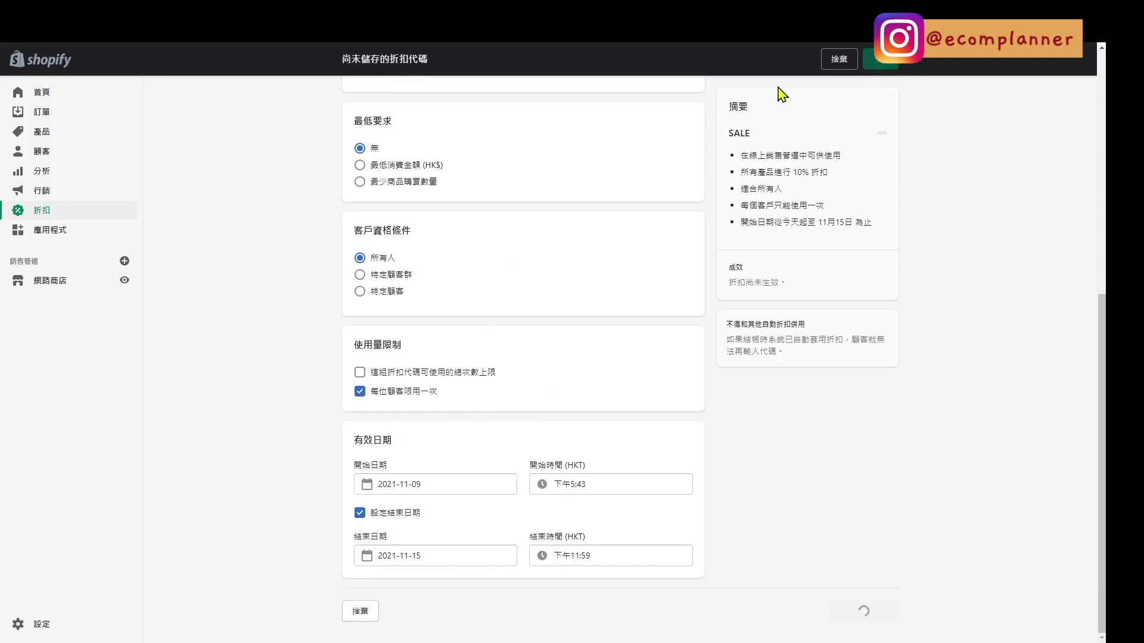
Step: Review the summary of the saved SALE discount, including where it can be used
scroll(799, 254, "down", 3)
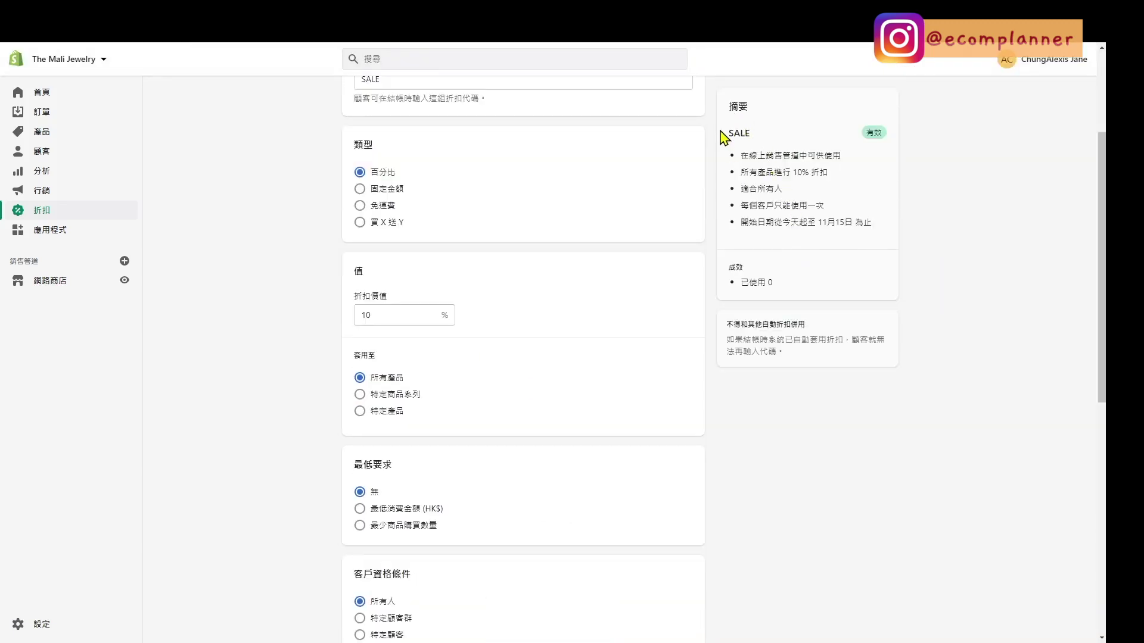
left_click_drag(727, 135, 867, 162)
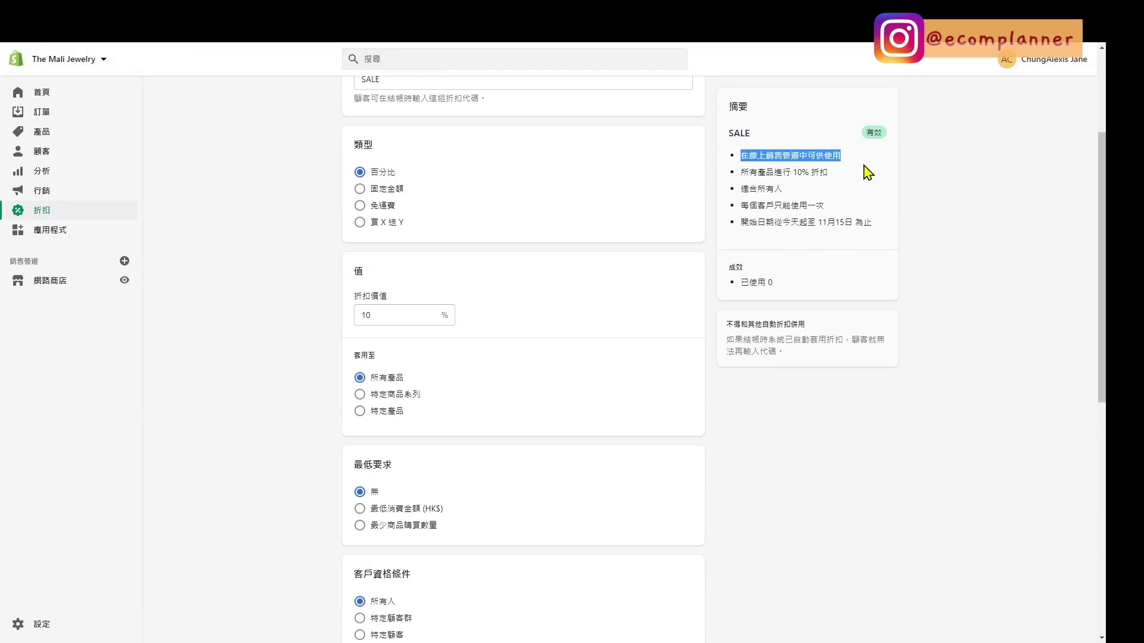
left_click(868, 172)
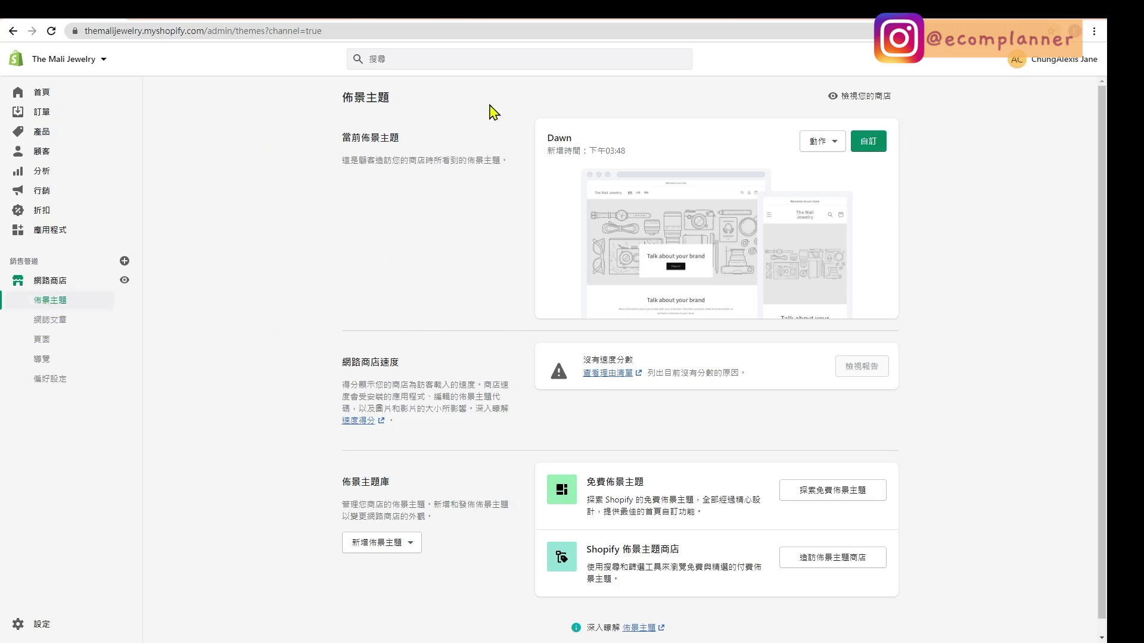
Step: Browse Shopify's free themes and add the Debut theme to the store's theme library
scroll(484, 265, "down", 1)
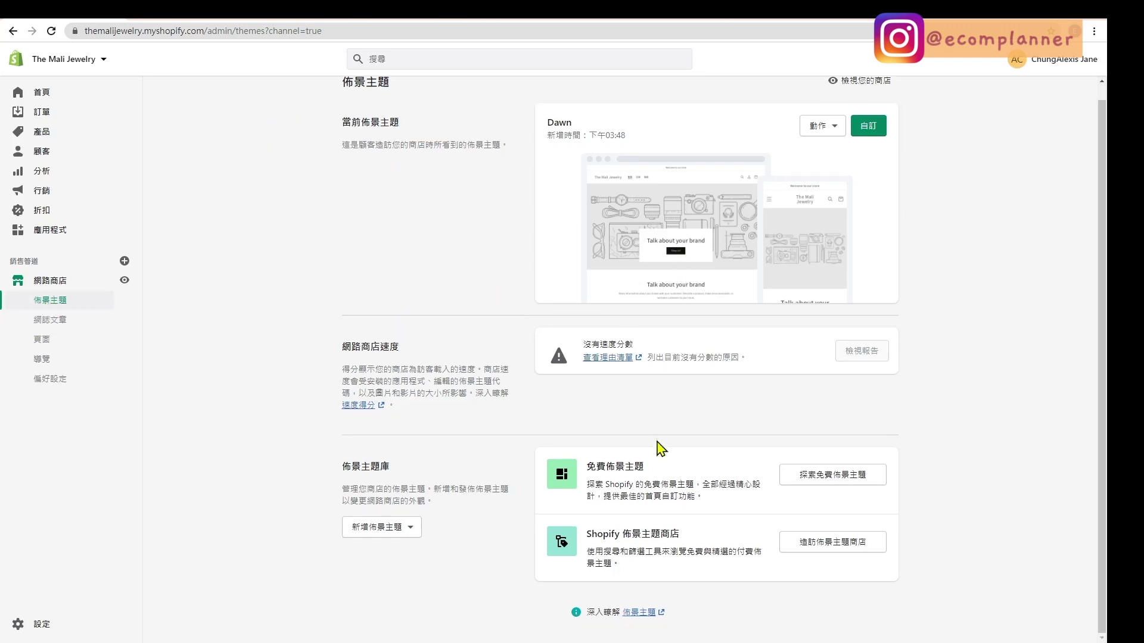
left_click(832, 481)
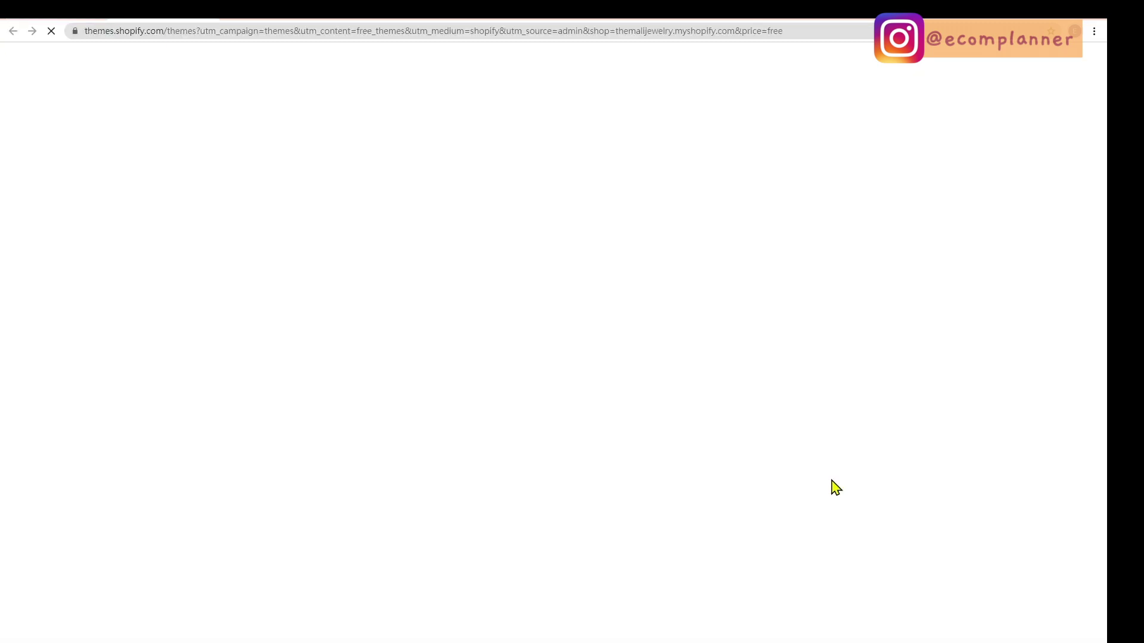
scroll(391, 302, "down", 9)
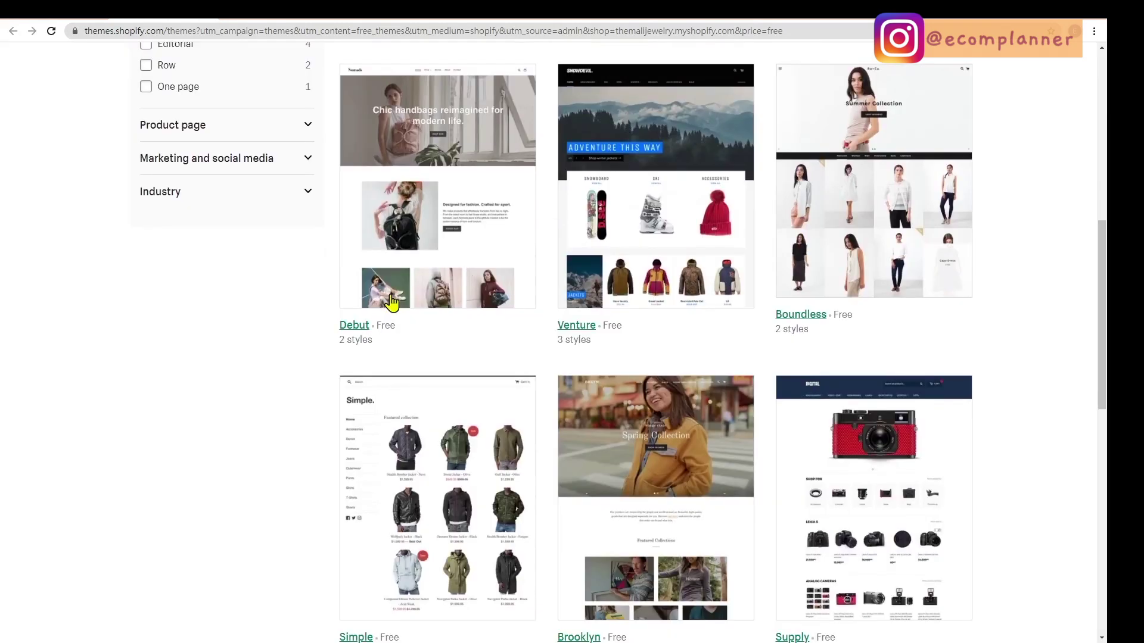
left_click(393, 302)
left_click(186, 324)
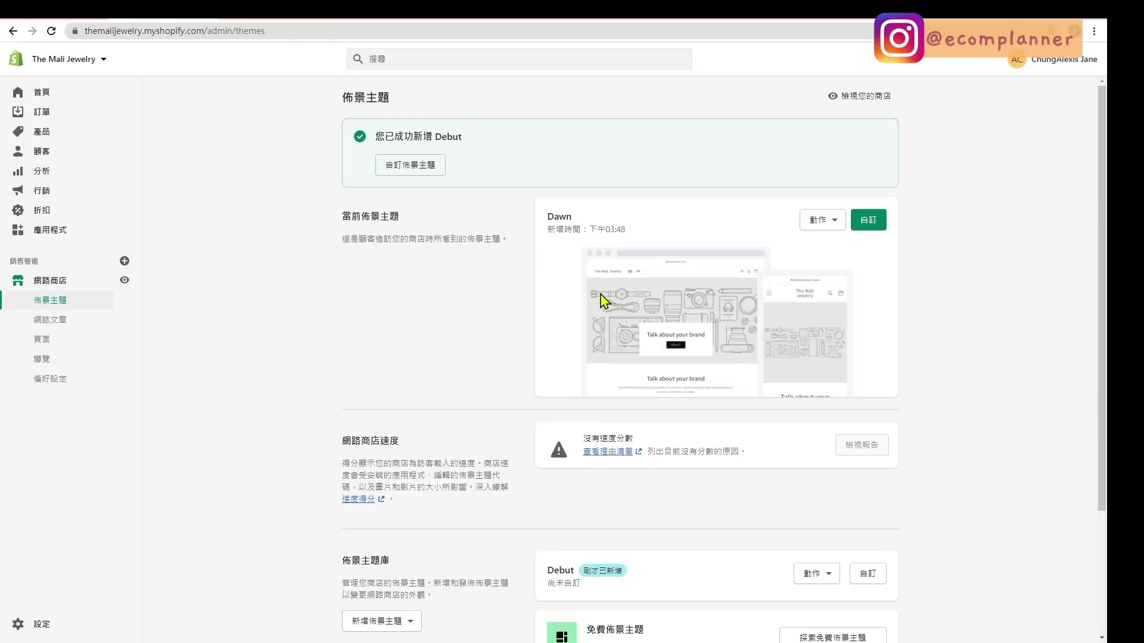
Step: Publish the Debut theme as the store's current theme
scroll(601, 301, "down", 3)
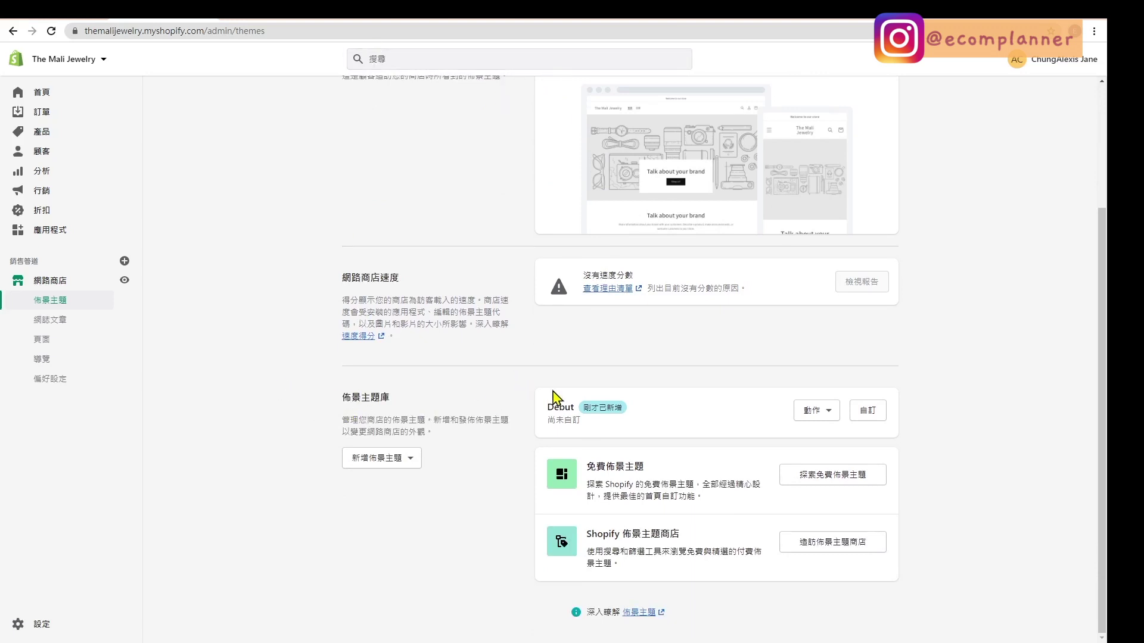
left_click(813, 412)
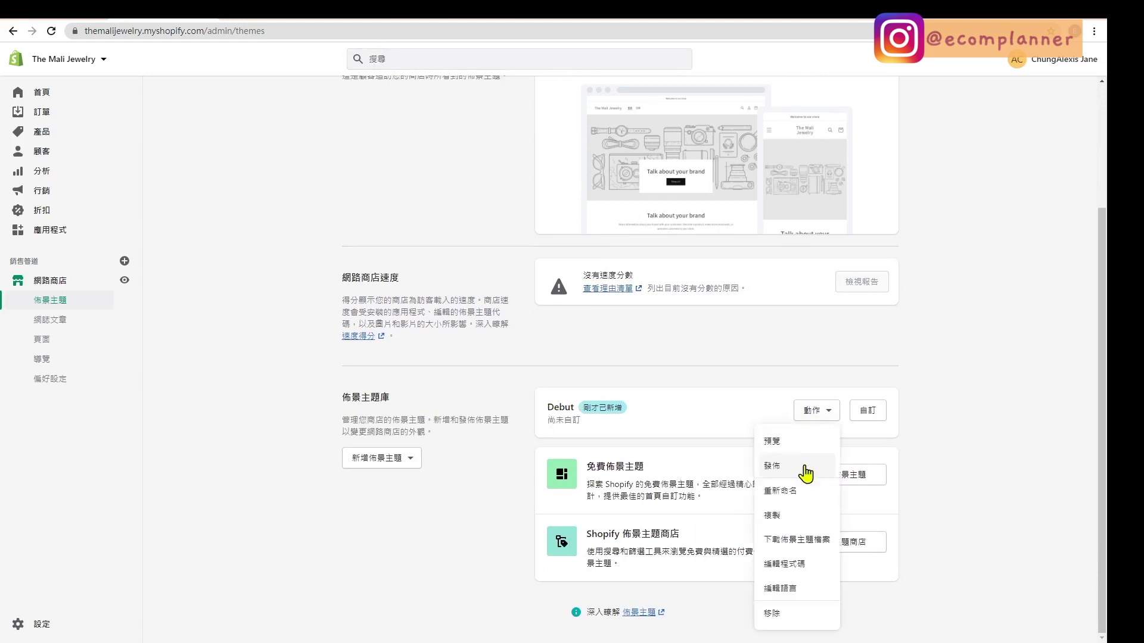
left_click(806, 474)
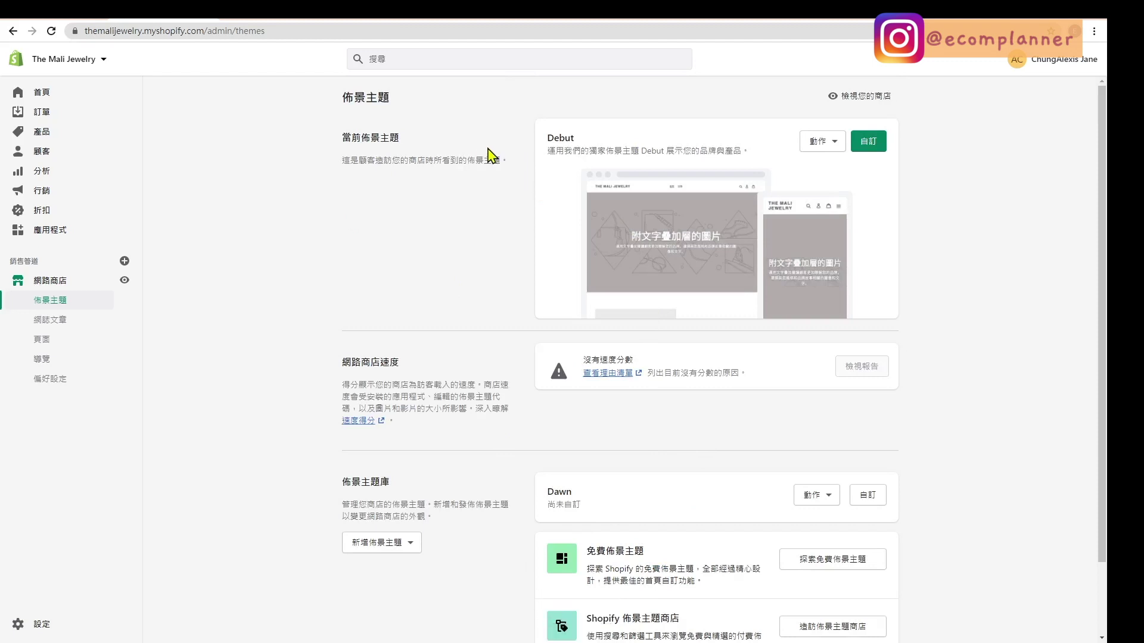
Step: Open Debut for customization and check the gallery and free image choices for the header's logo, leaving it unset
left_click(863, 152)
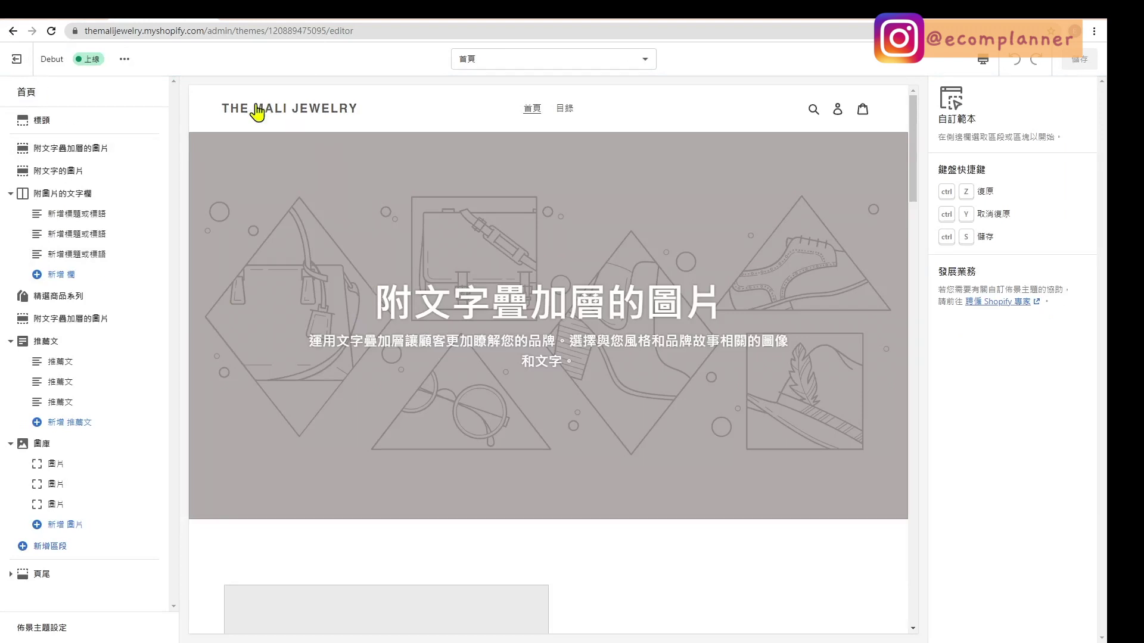
left_click(244, 122)
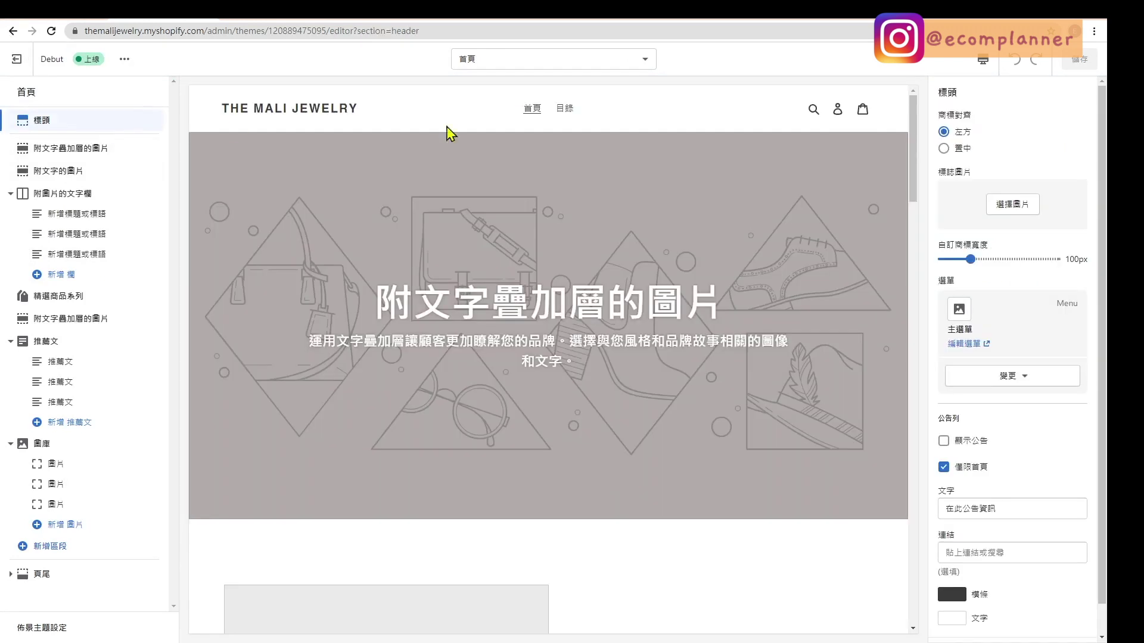
left_click(1029, 205)
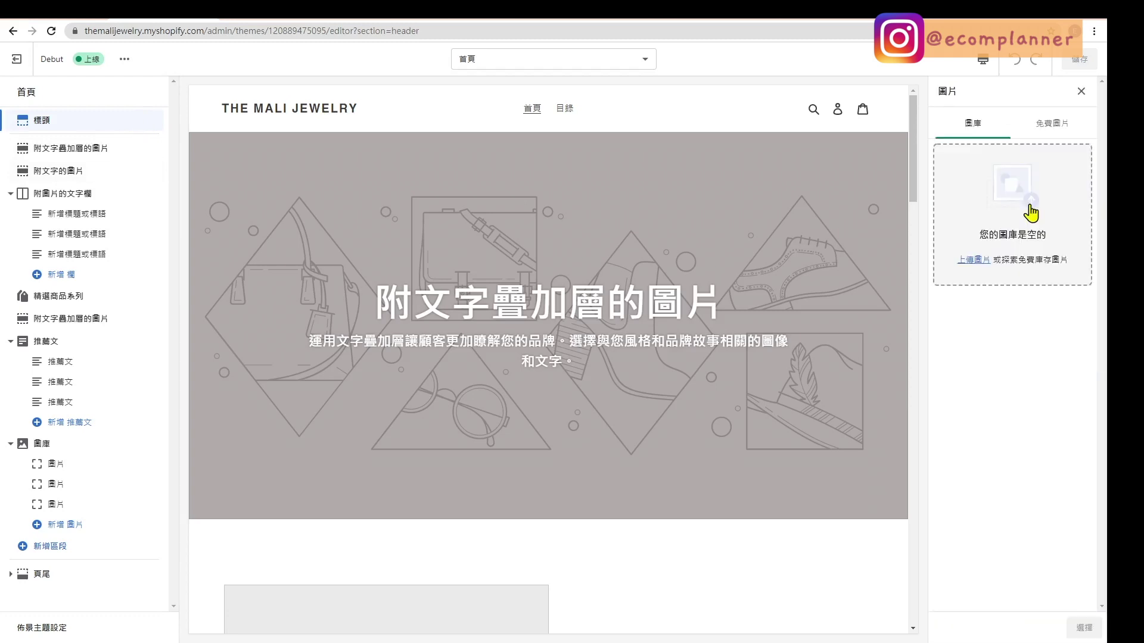
left_click(1055, 126)
left_click(979, 140)
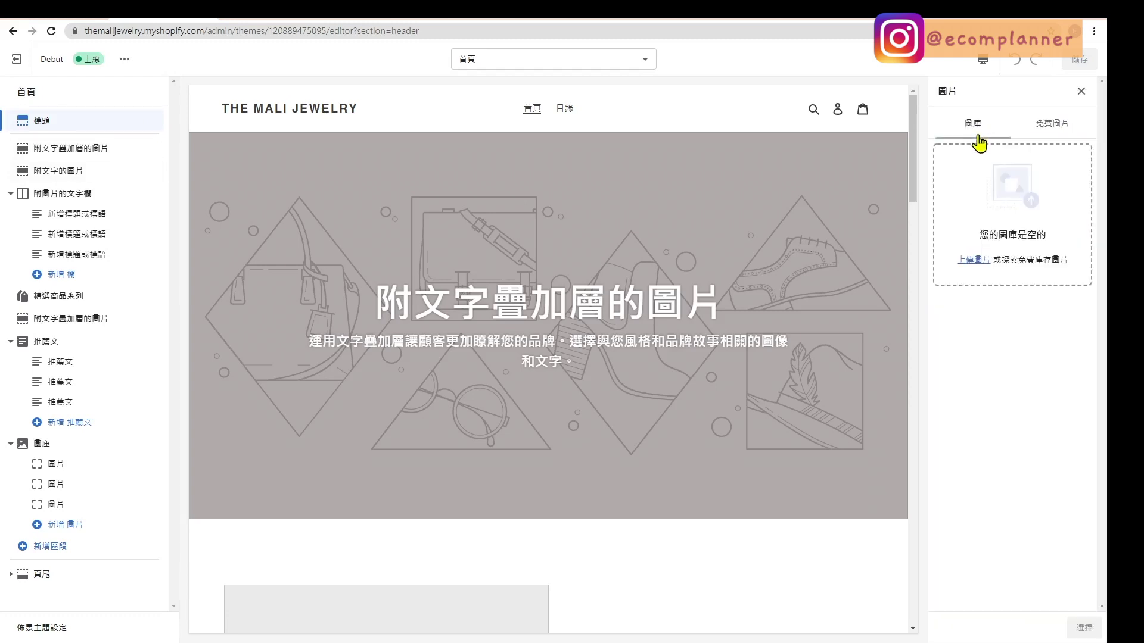
left_click(1058, 130)
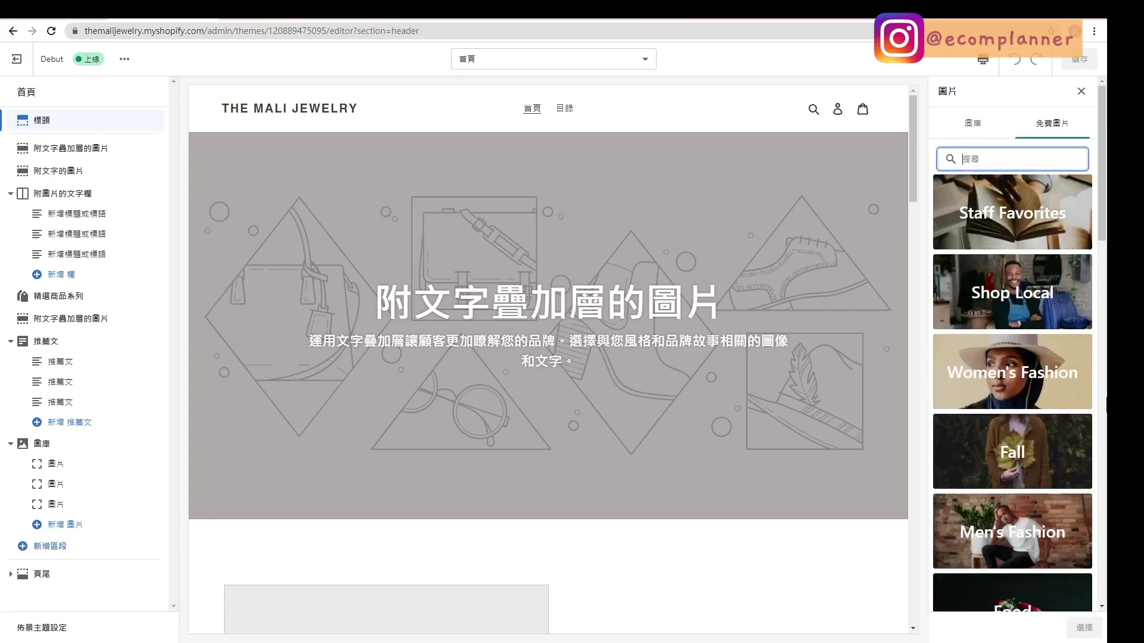
key("Escape")
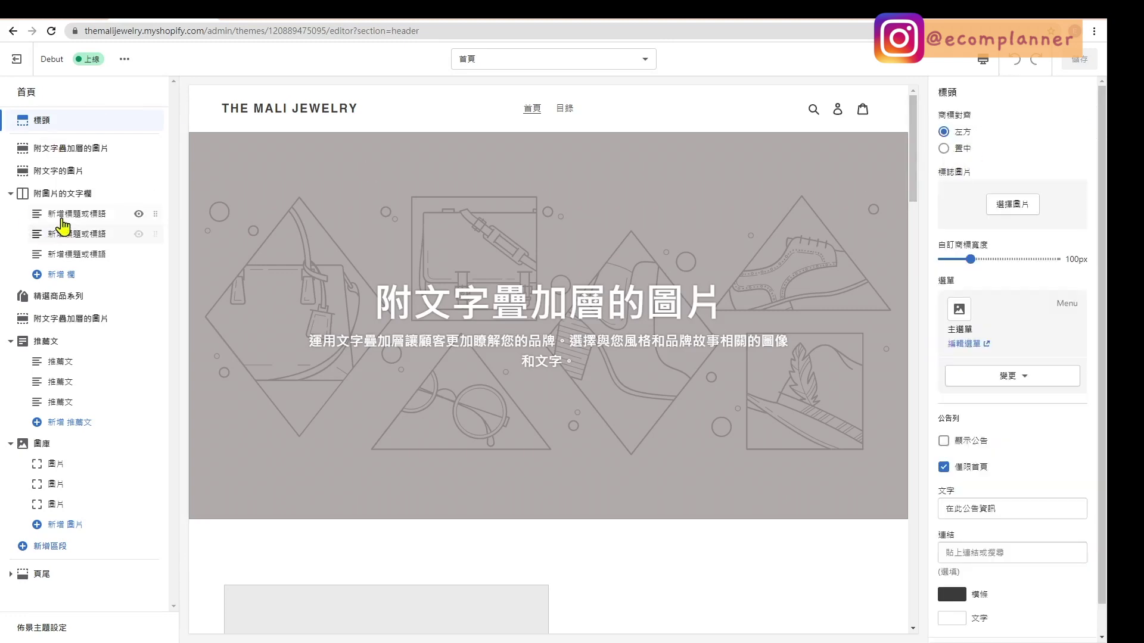
Step: Look over the home page's 精選商品系列 and 附文字的圖片 sections
mouse_move(87, 338)
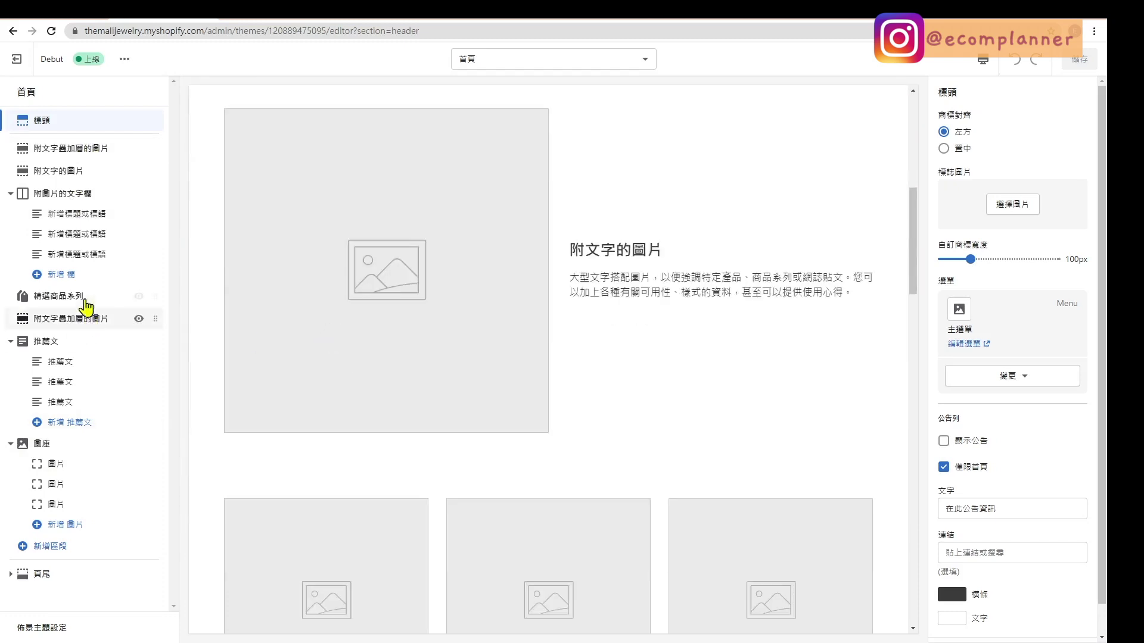
left_click(84, 298)
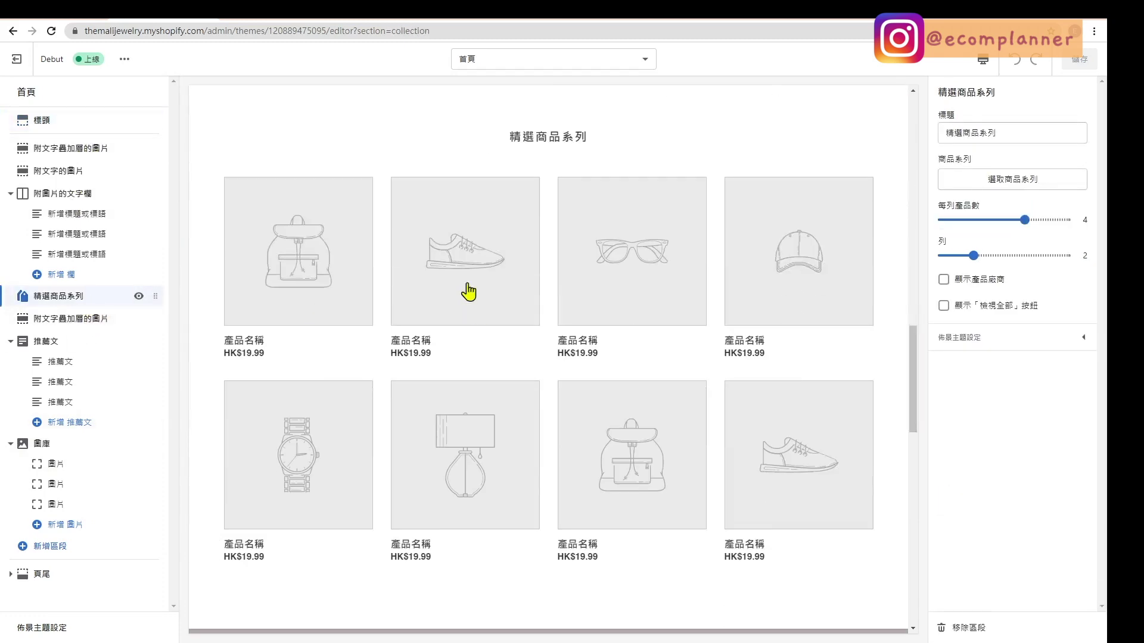
left_click(42, 170)
Step: Examine the theme-wide settings for 色彩, 印刷樣式 and CHECKOUT
left_click(50, 631)
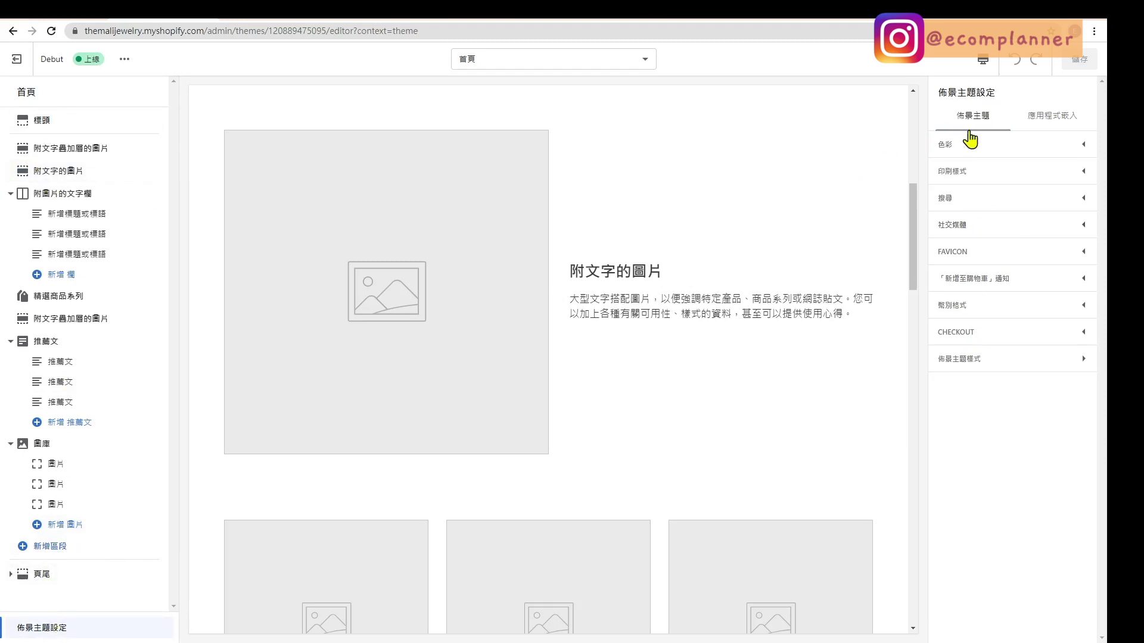
left_click(962, 150)
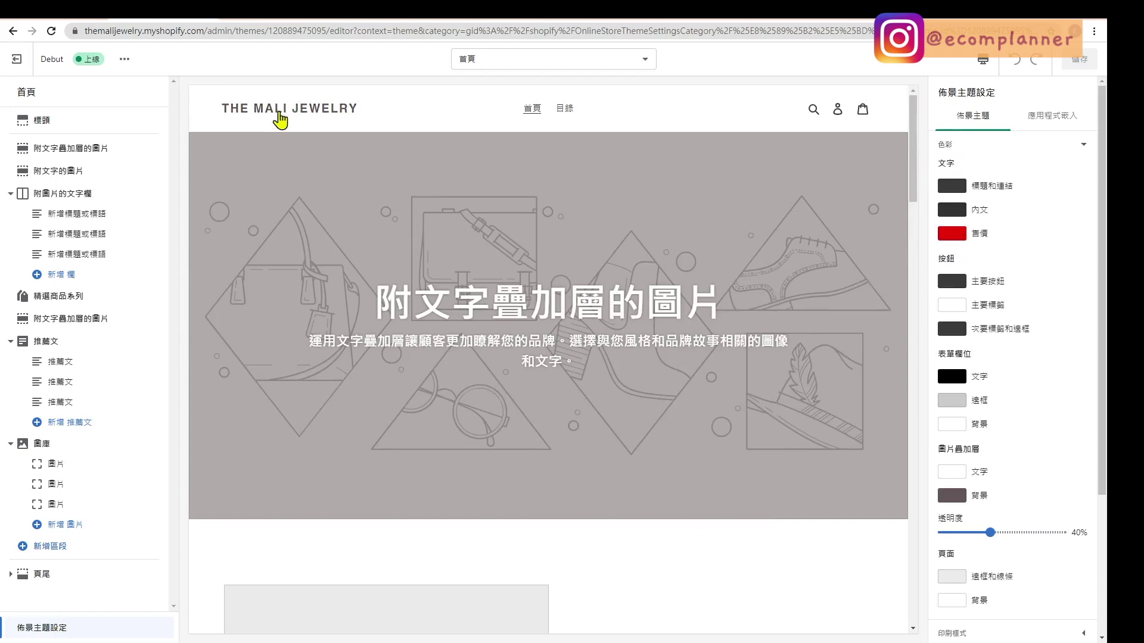
scroll(632, 433, "down", 5)
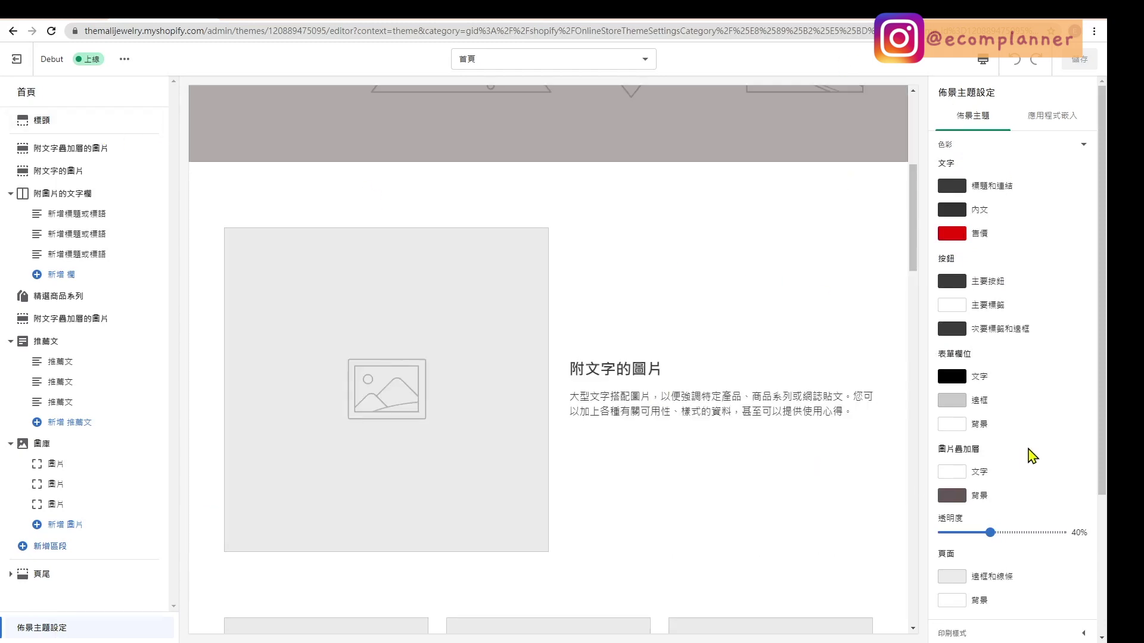
scroll(1025, 261, "down", 2)
scroll(1028, 268, "down", 2)
left_click(1020, 429)
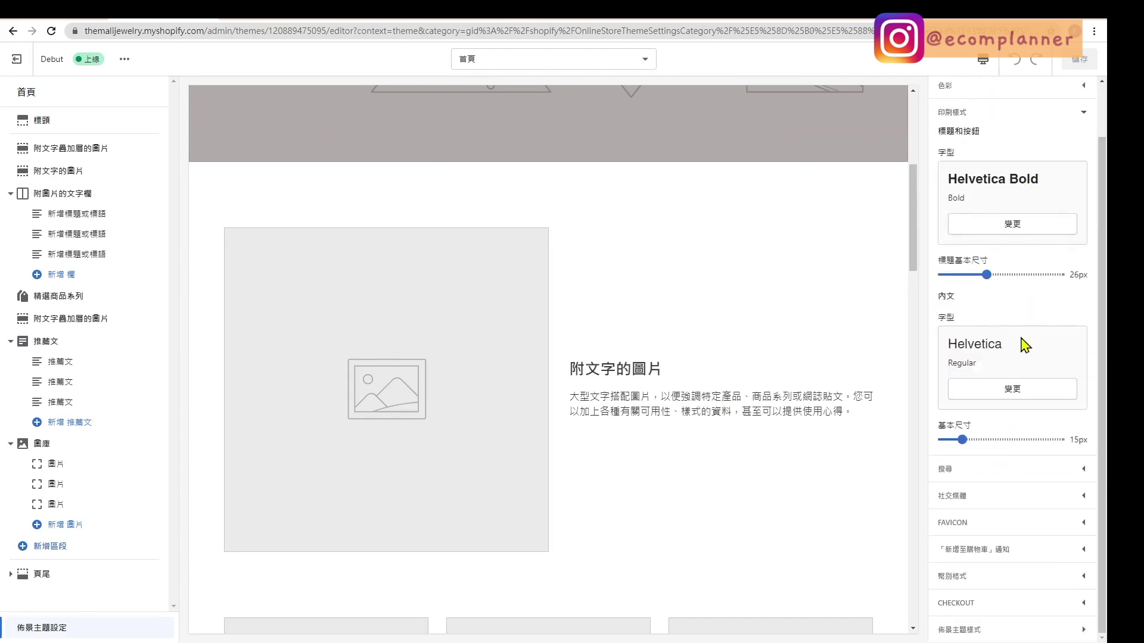
left_click(1013, 603)
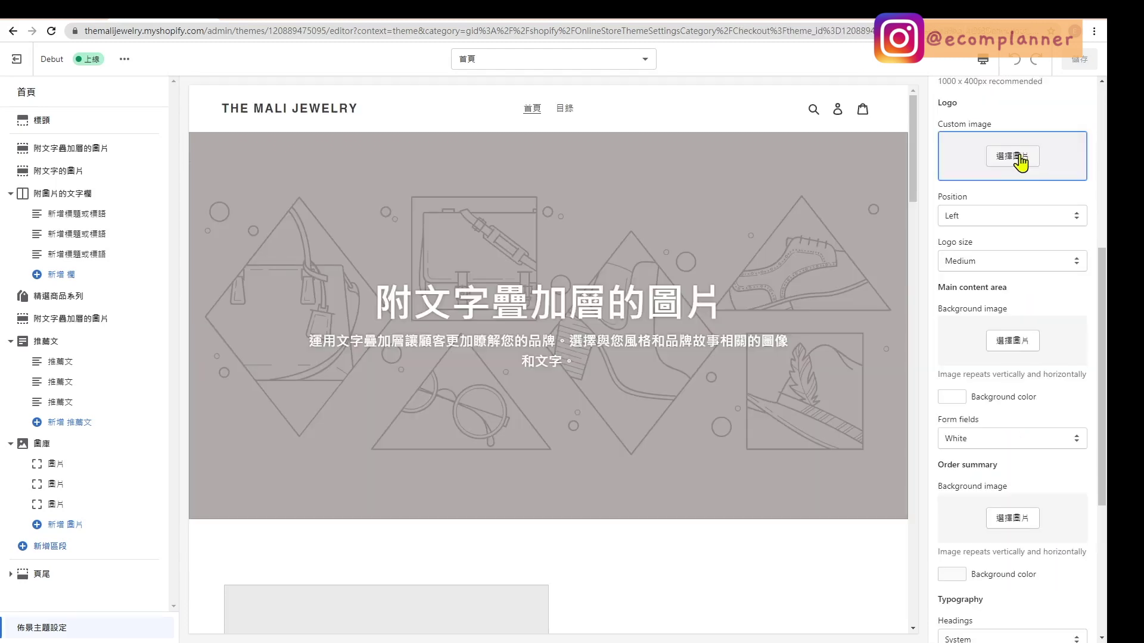
Step: Search the free images for jewelry and use the close-up of hands with rings in the top 附文字疊加層的圖片 section
left_click(106, 150)
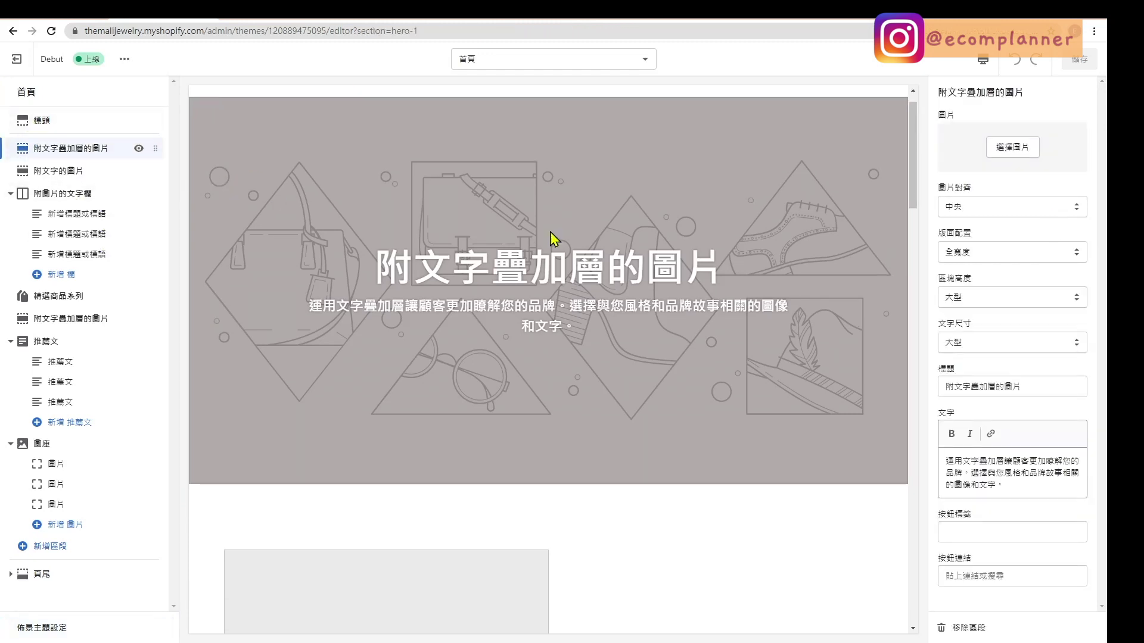
left_click(1034, 149)
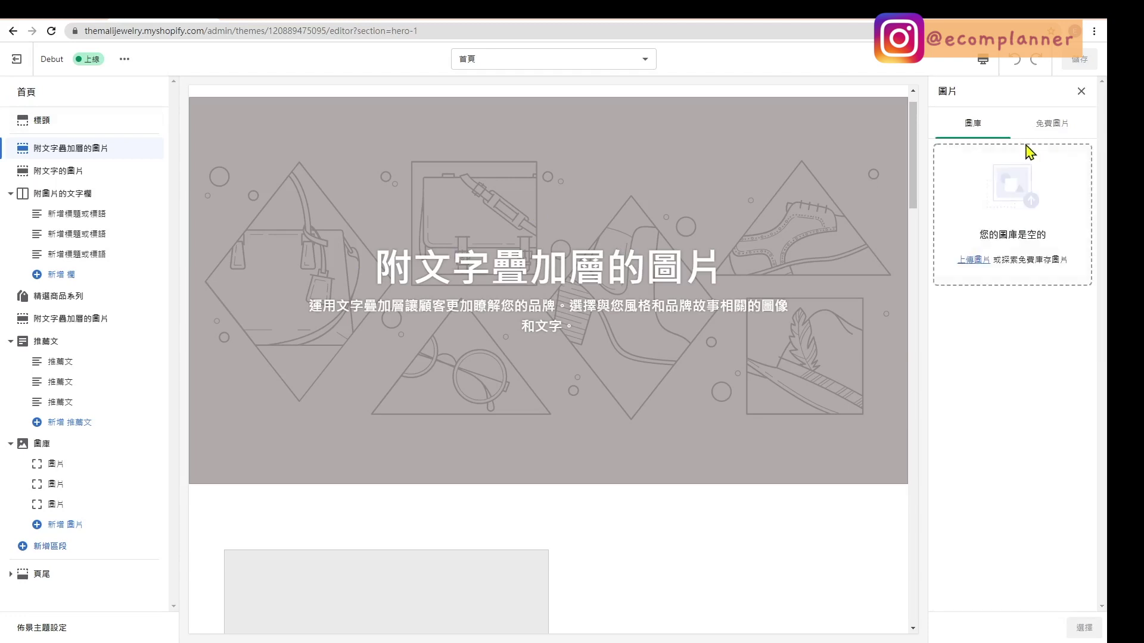
left_click(1053, 142)
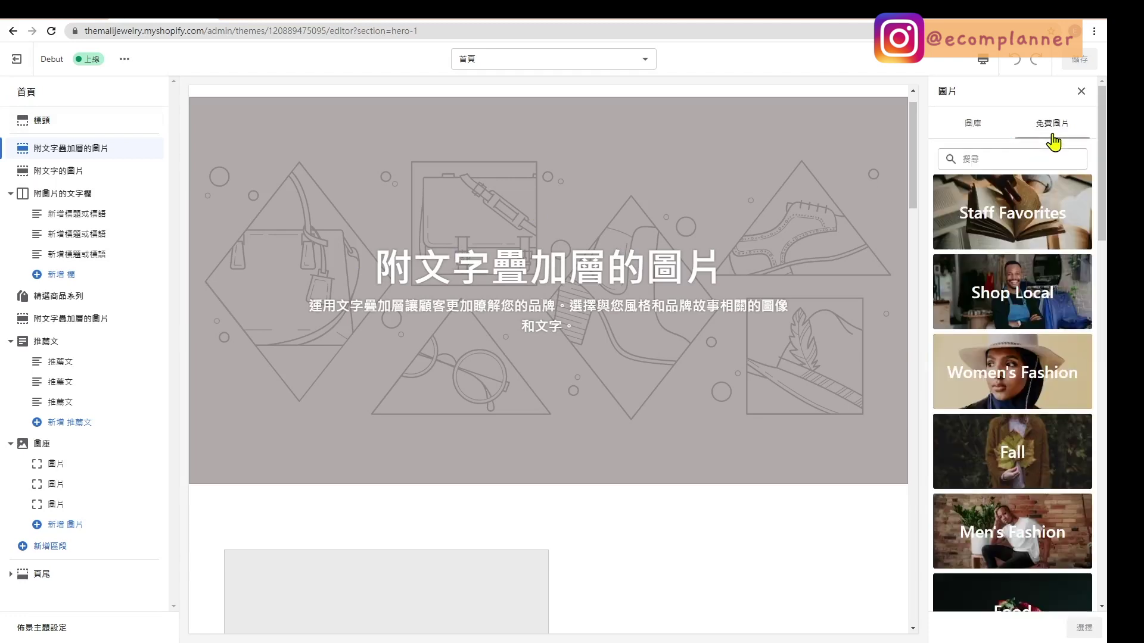
left_click(1047, 159)
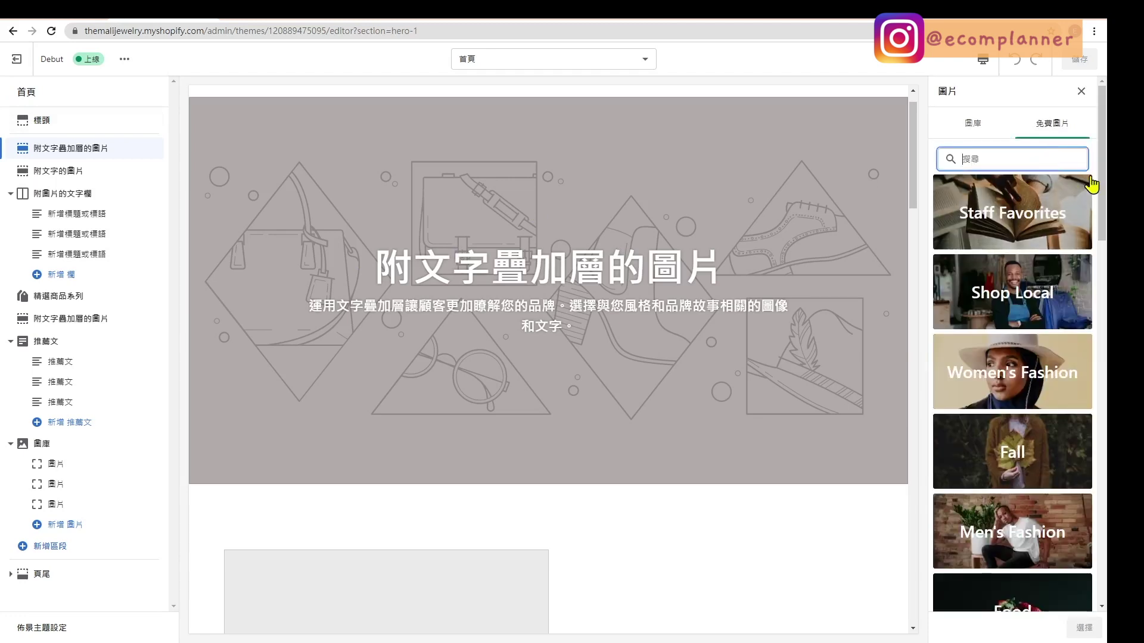
type("jewe")
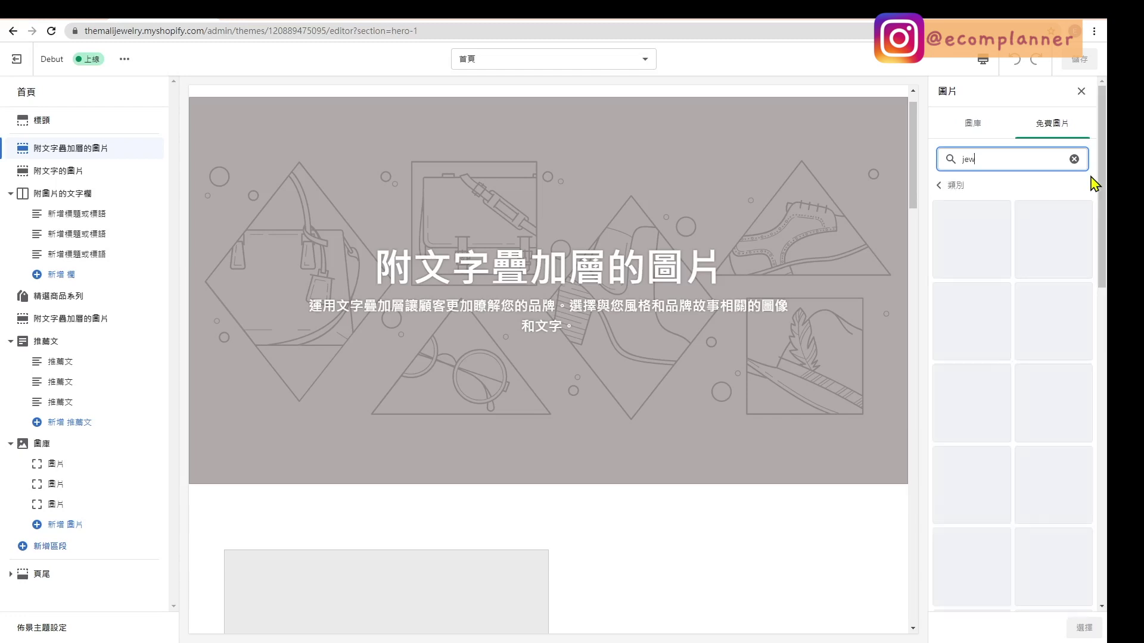
type(":ry")
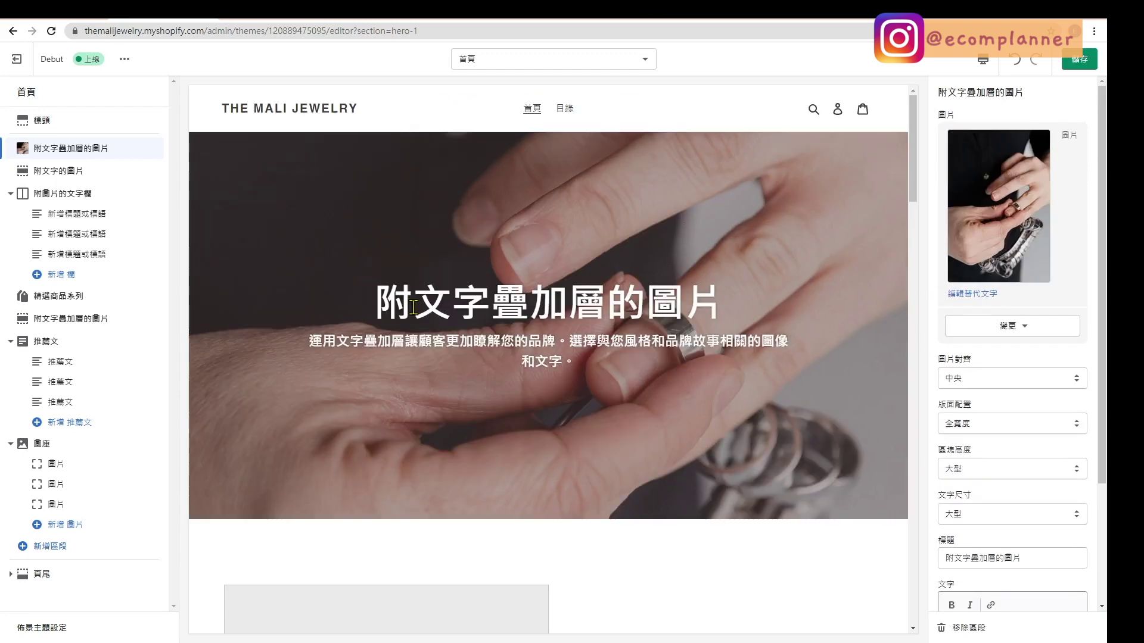
left_click(970, 191)
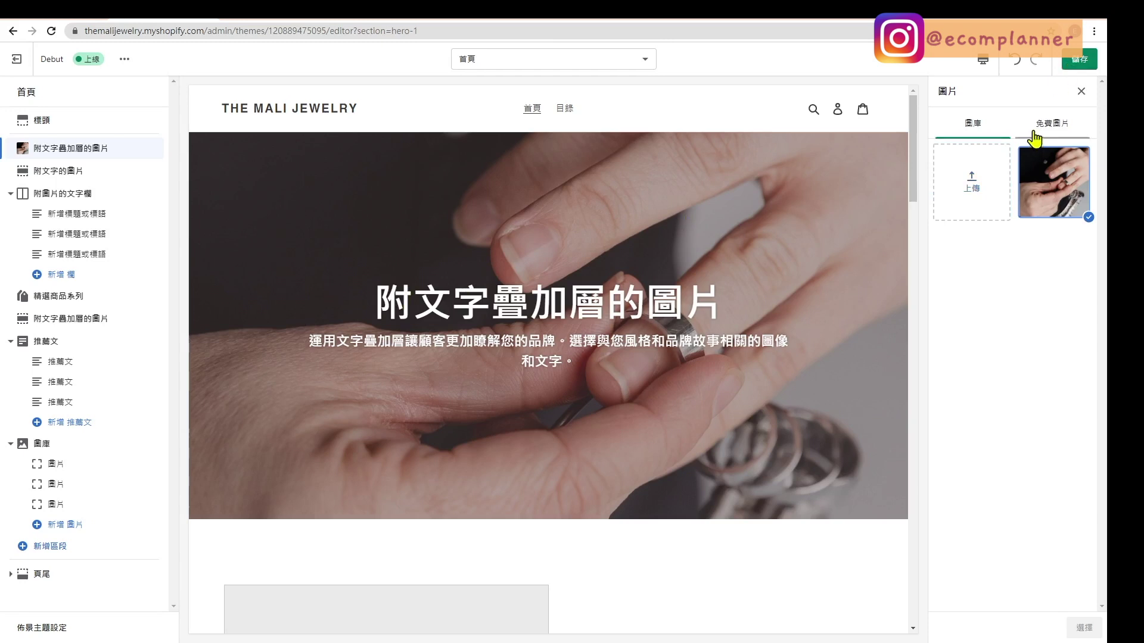
Step: Replace the top 附文字疊加層的圖片 section's image with the free photo of a couple holding hands with bracelets, check the home page and save the theme
left_click(1073, 118)
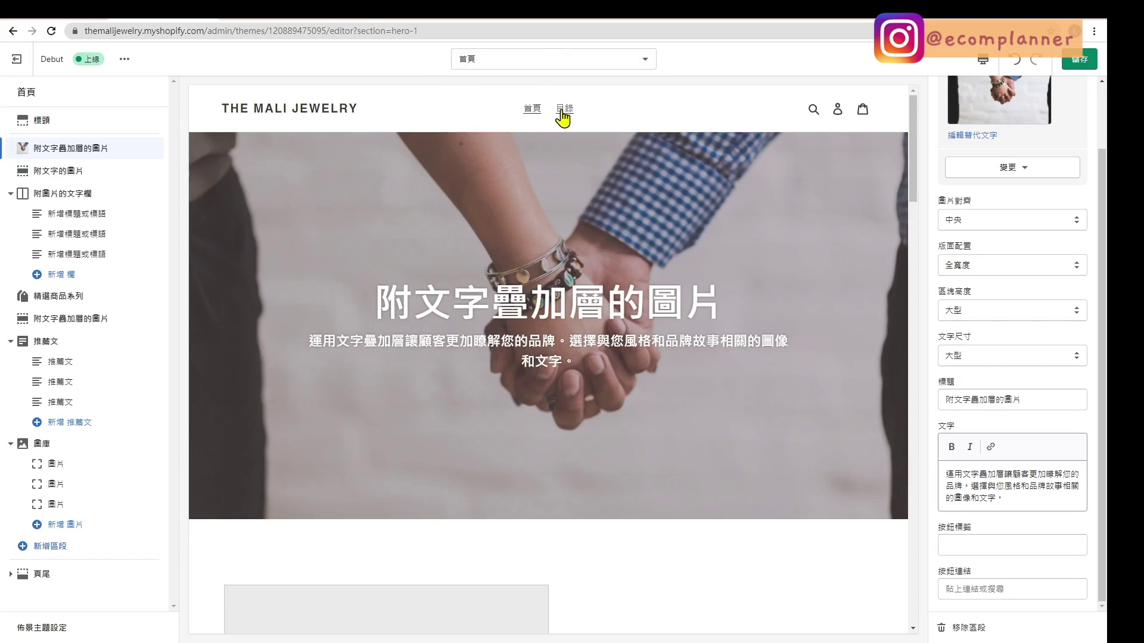
left_click(563, 110)
left_click(313, 113)
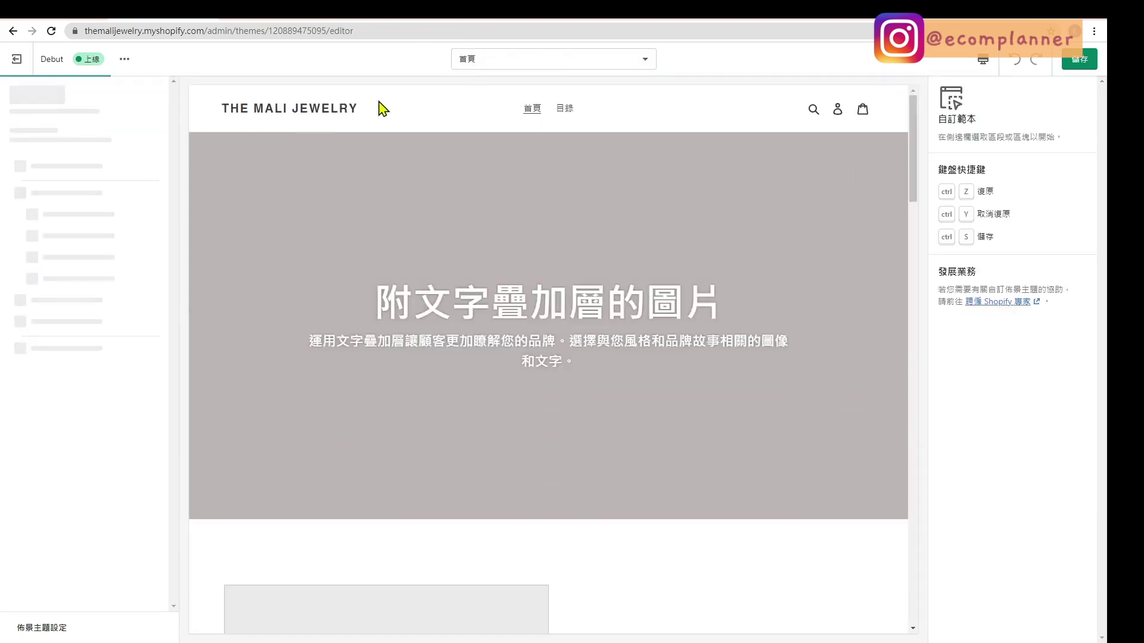
scroll(327, 444, "down", 14)
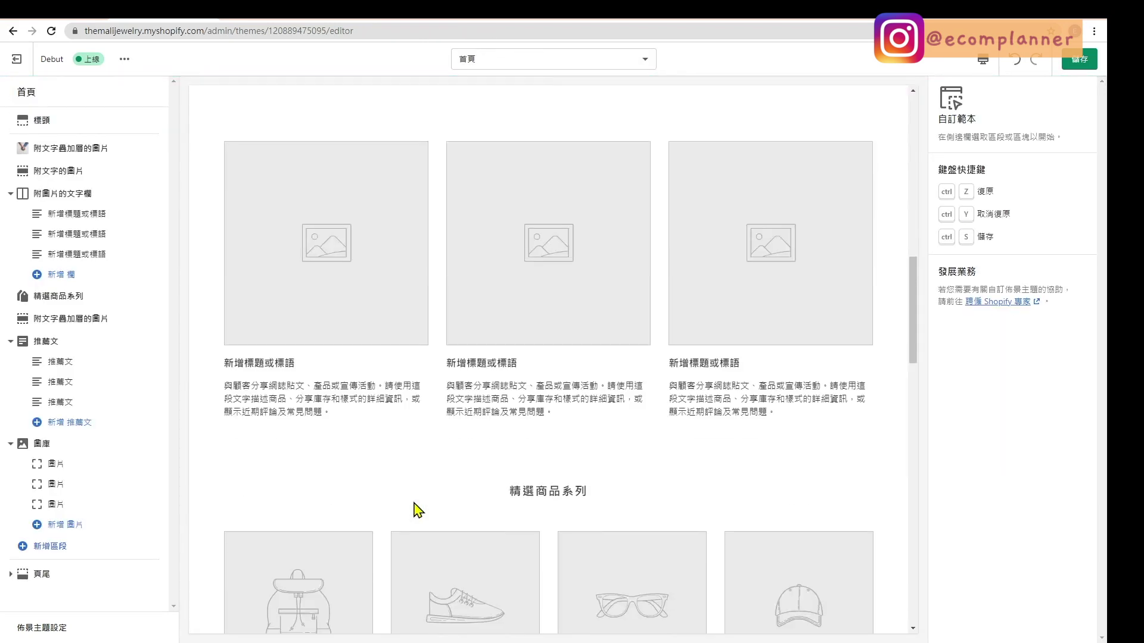
scroll(418, 509, "up", 4)
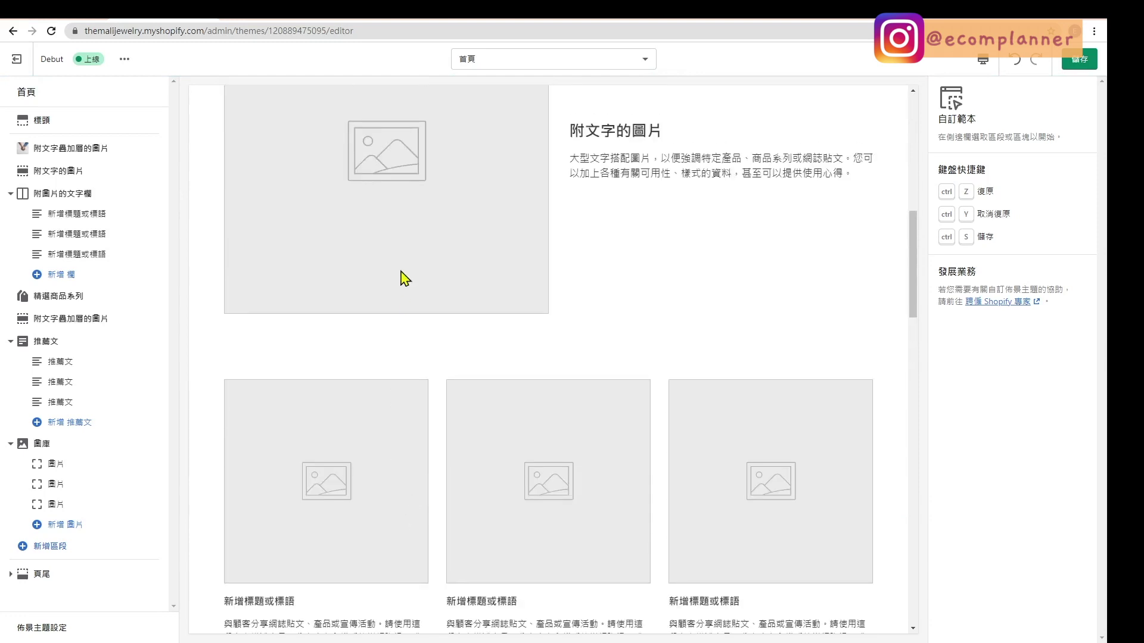
scroll(721, 273, "up", 10)
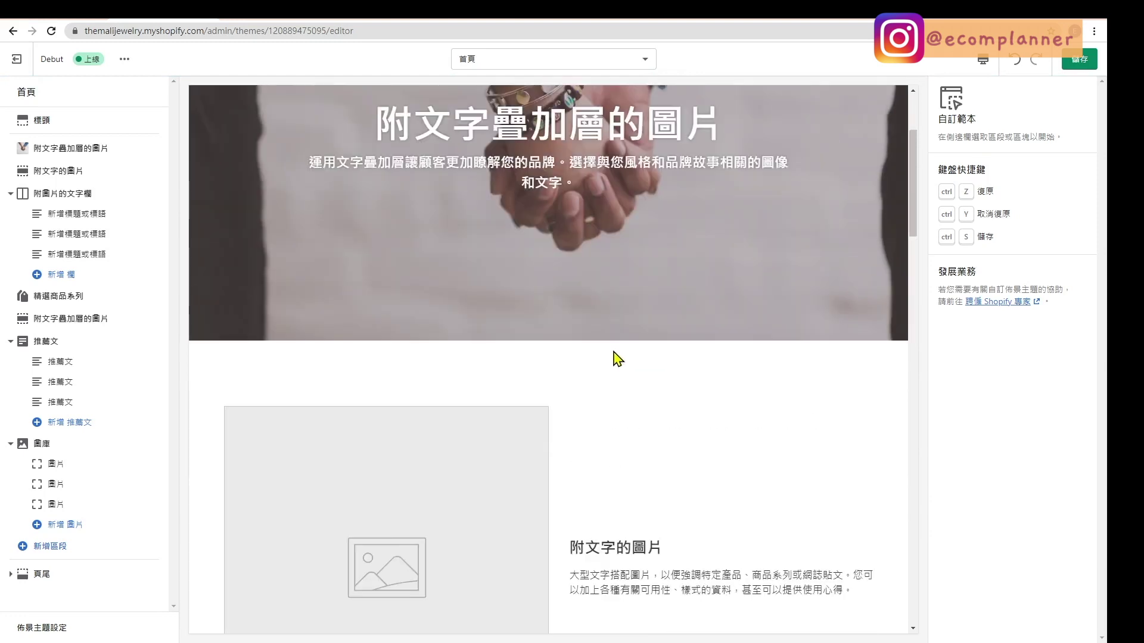
key("ctrl+s")
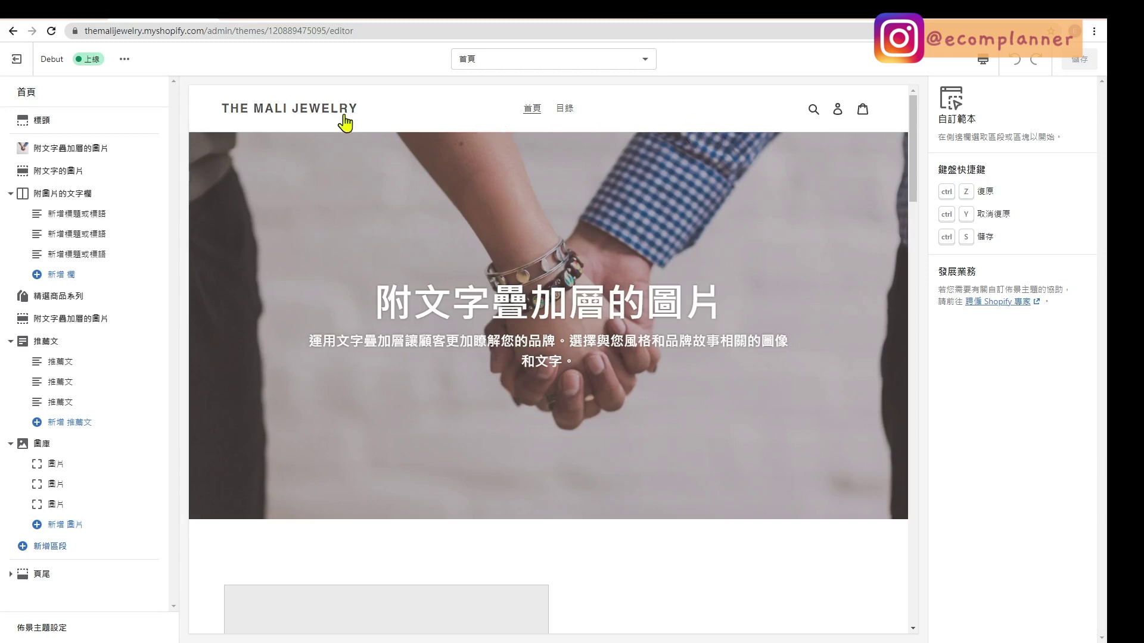
Step: Leave the theme editor, open the store's 主選單 navigation menu and change its title to Header
left_click(16, 62)
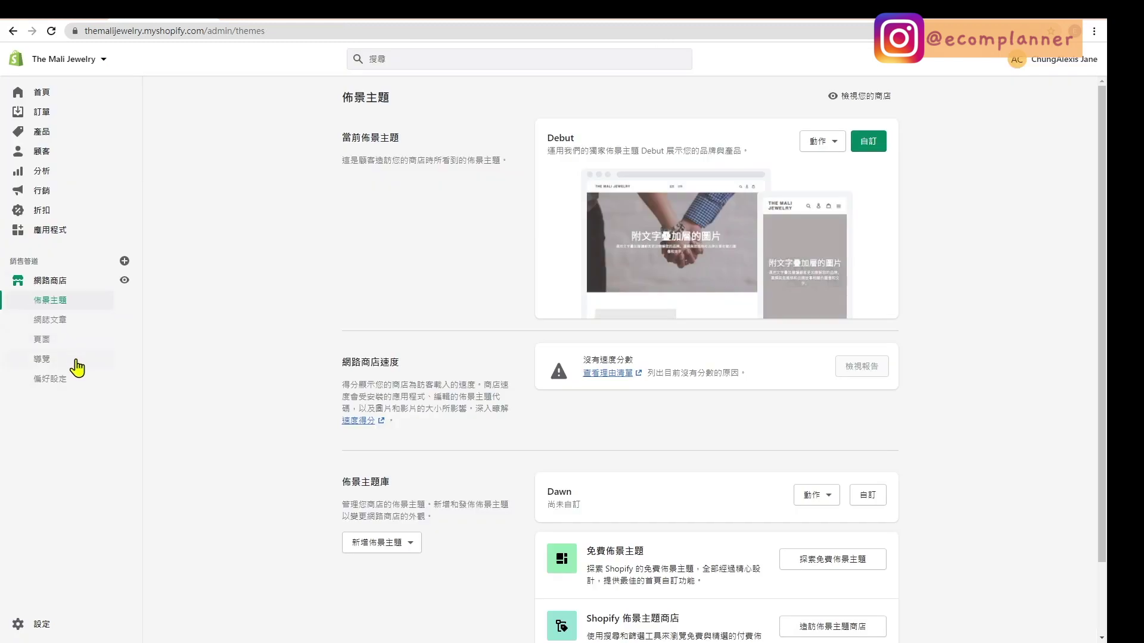
left_click(76, 361)
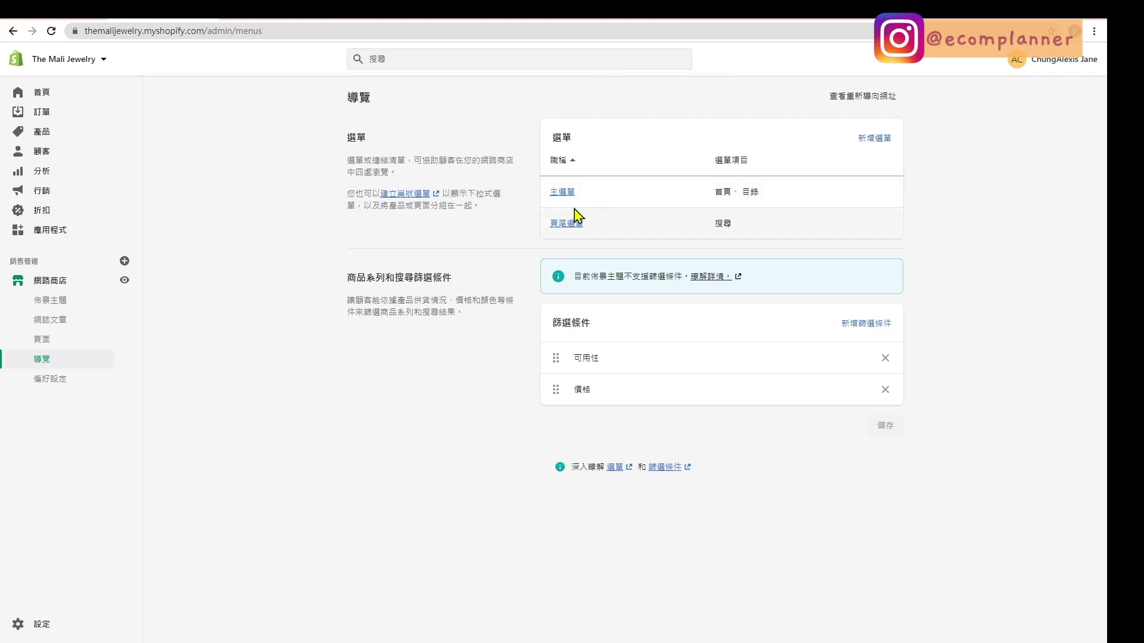
left_click(563, 194)
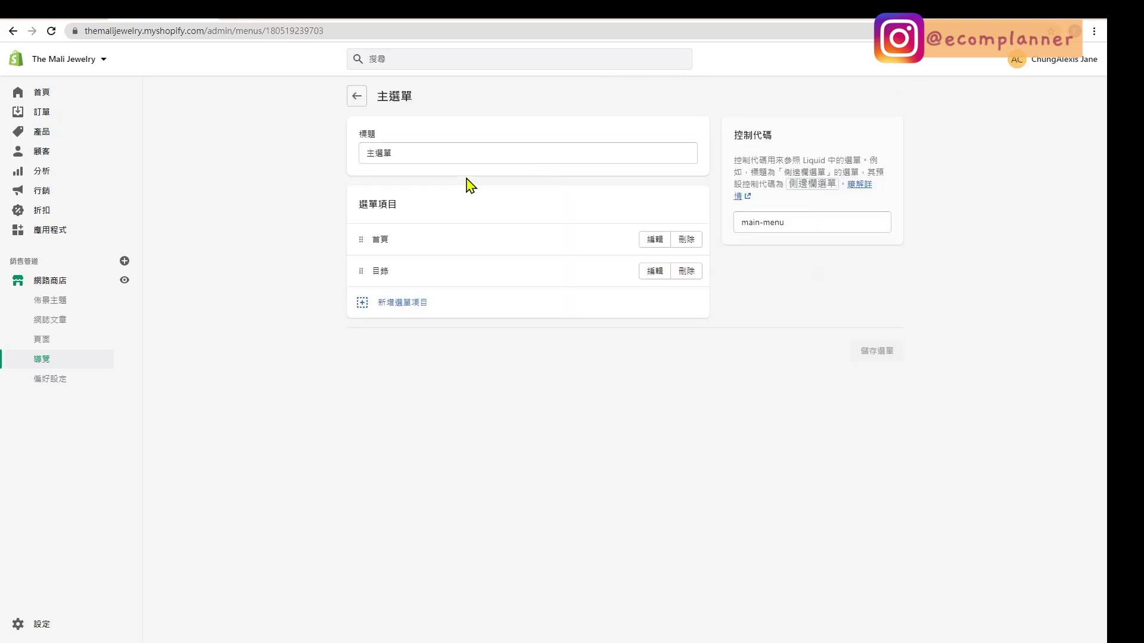
triple_click(470, 153)
type("Header")
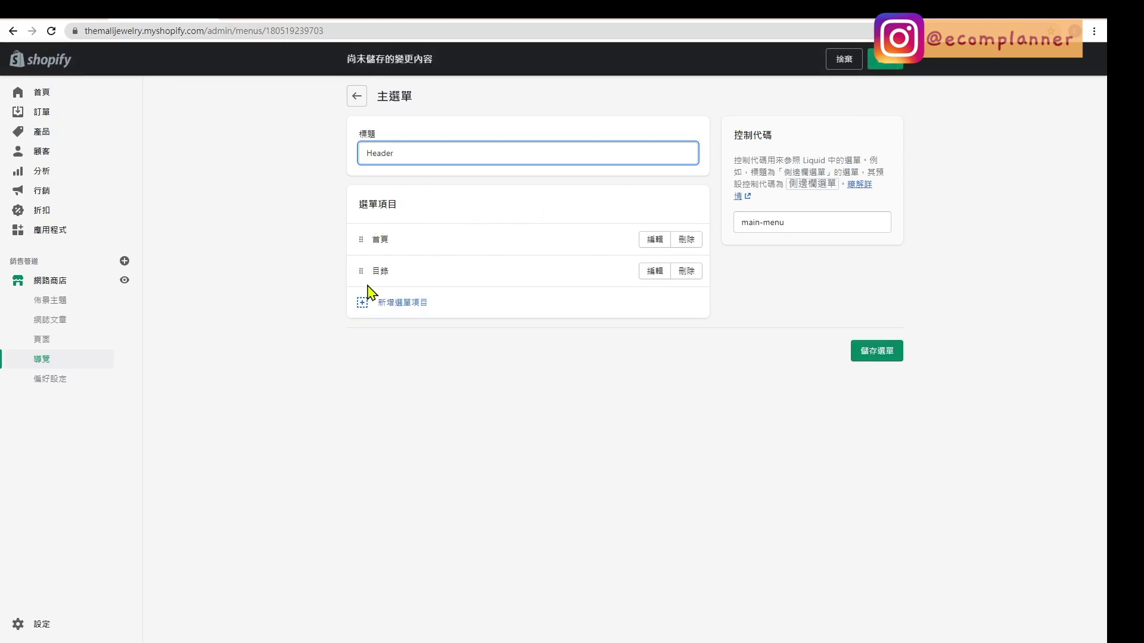
Step: Delete the 目錄 item from the Header menu and confirm the removal
left_click(362, 304)
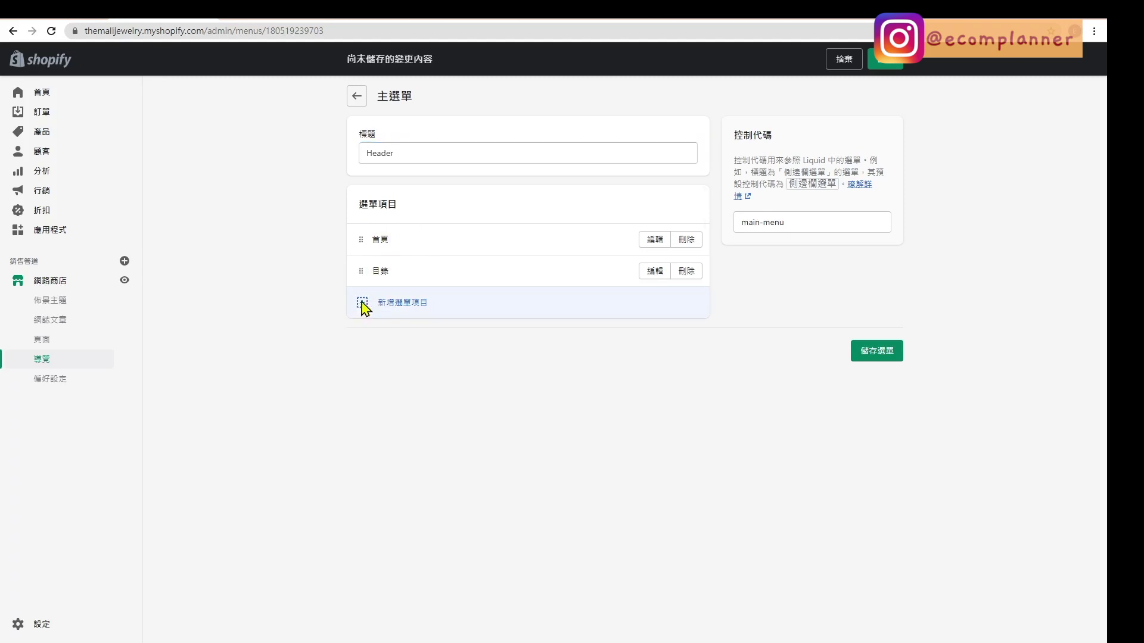
left_click(679, 276)
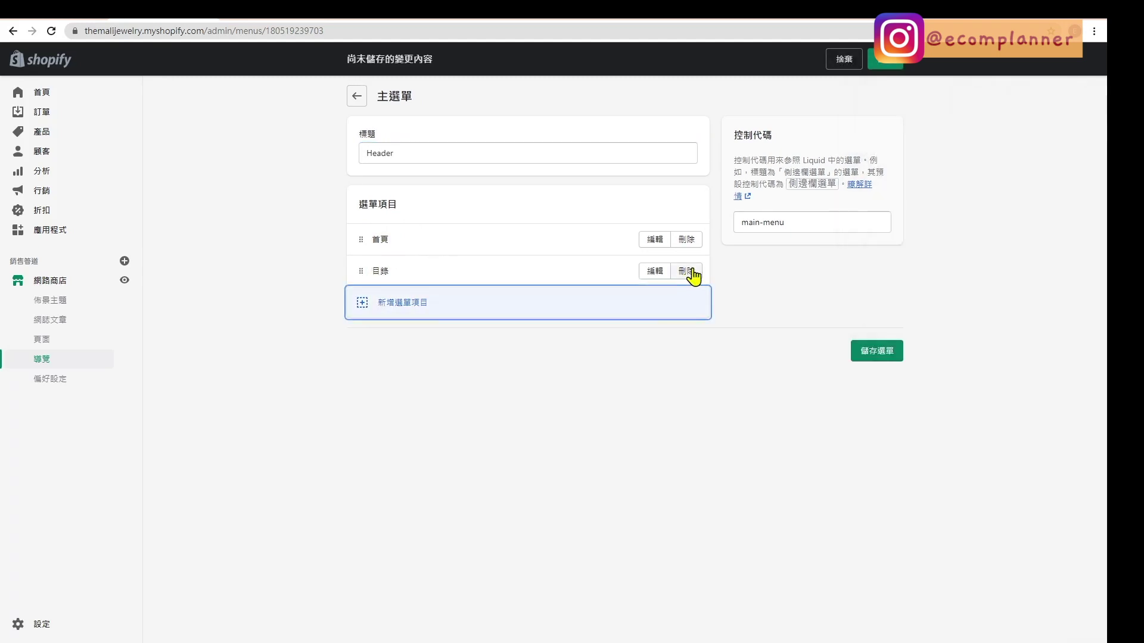
left_click(683, 272)
left_click(710, 382)
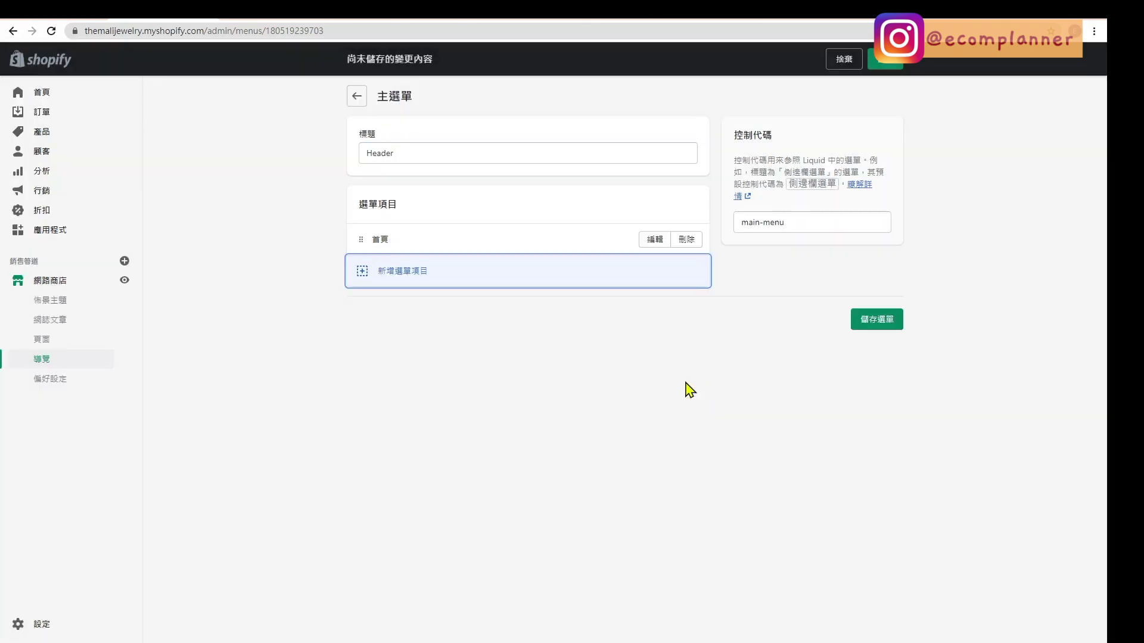
Step: Add a menu item linking to the 新品上架 collection, keeping the collection's name as its label
left_click(365, 274)
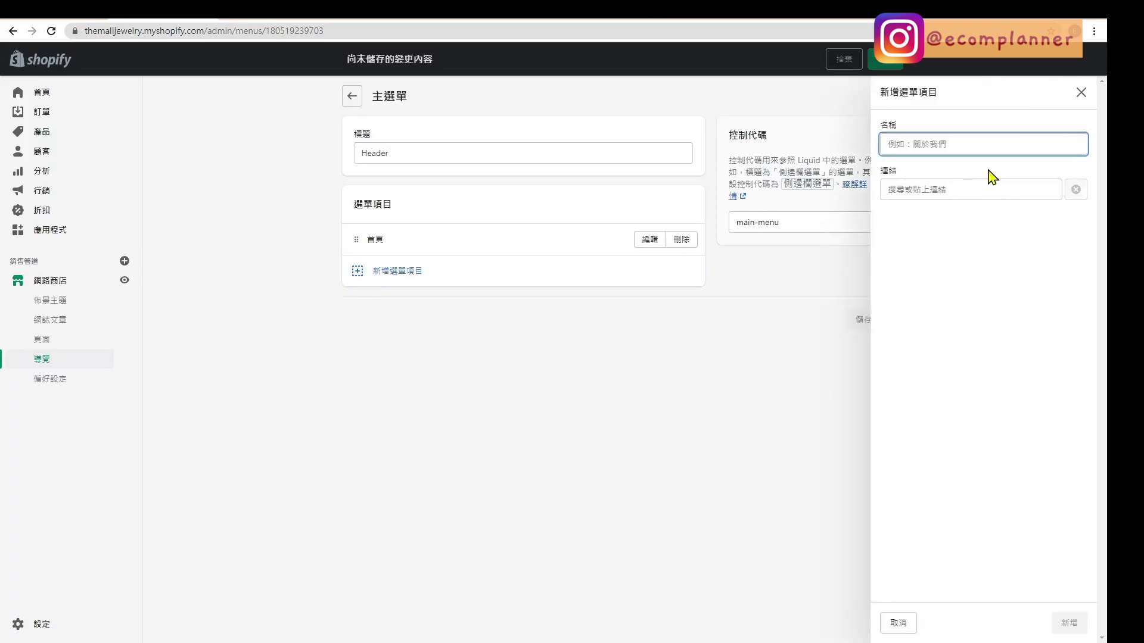
left_click(959, 189)
left_click(942, 263)
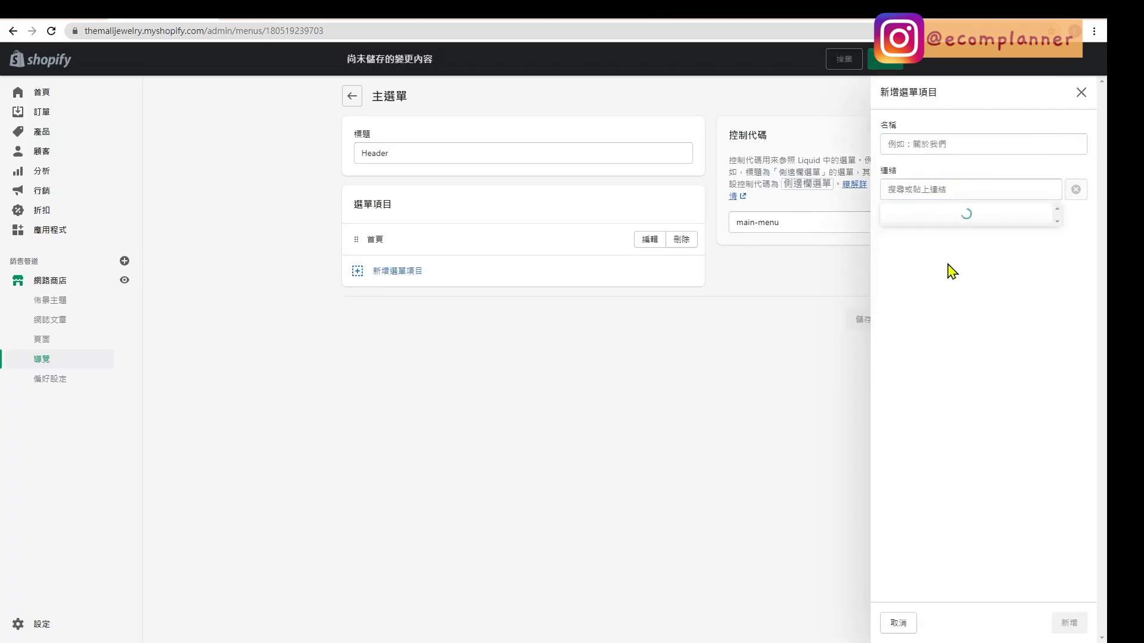
left_click(928, 263)
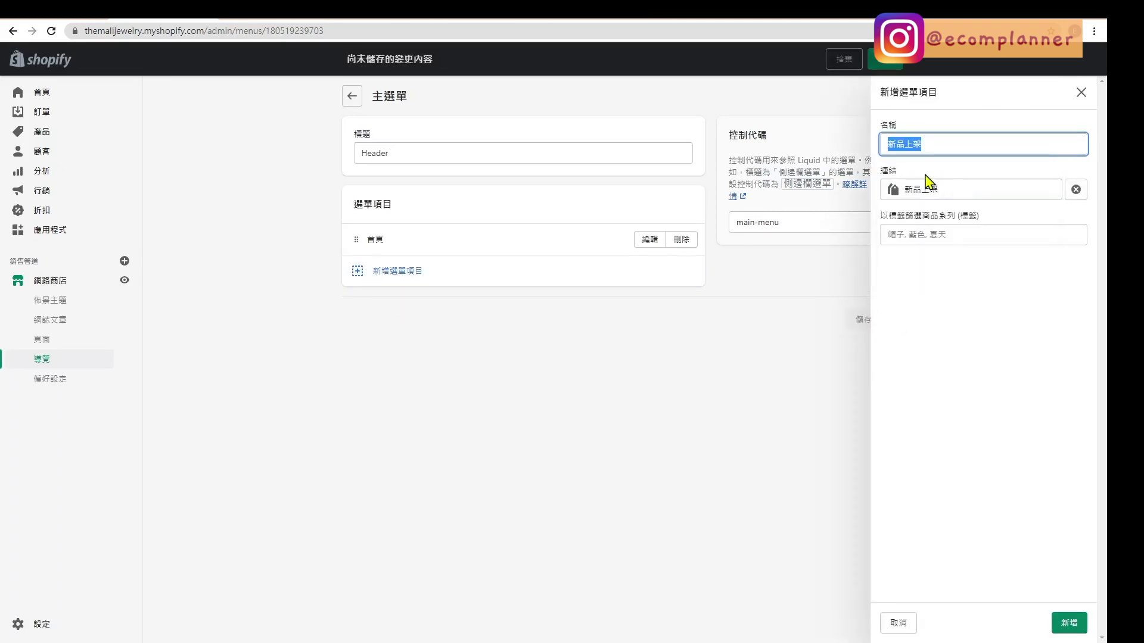
left_click(1069, 623)
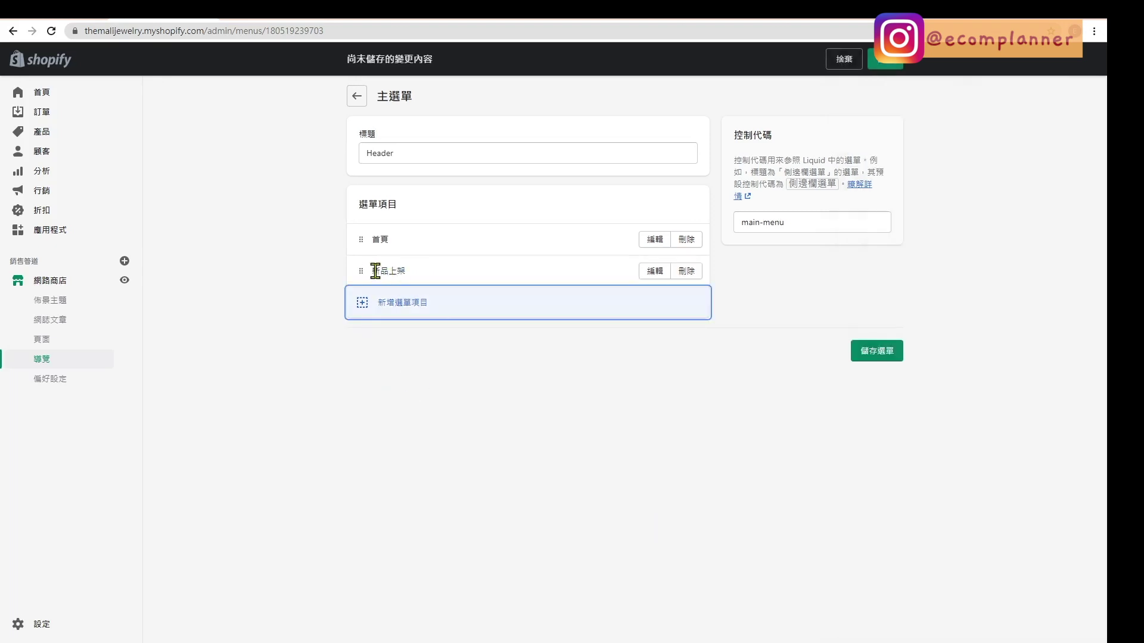
Step: Add a menu item linking to the 耳環 collection, placed below 新品上架
left_click(360, 307)
left_click(912, 189)
left_click(933, 267)
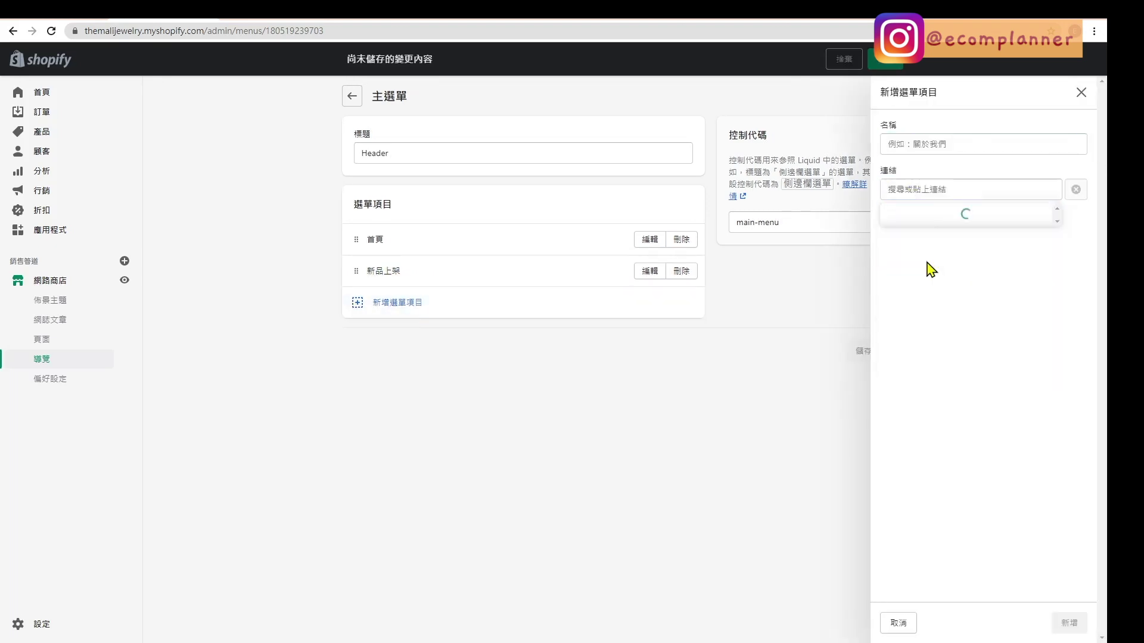
left_click(1069, 623)
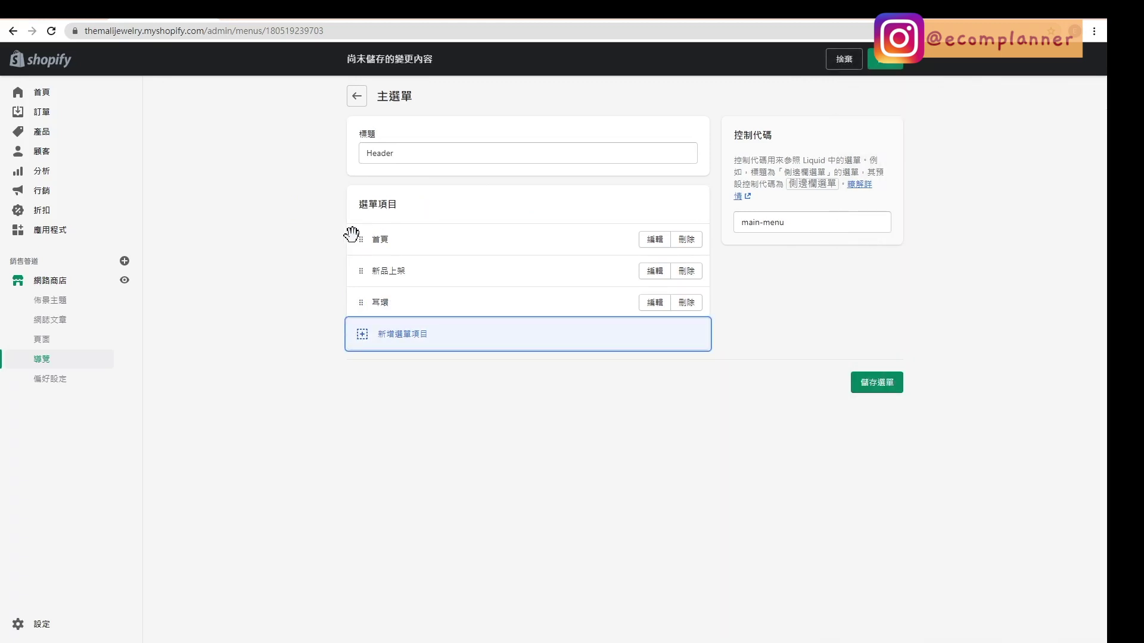
left_click_drag(360, 271, 361, 308)
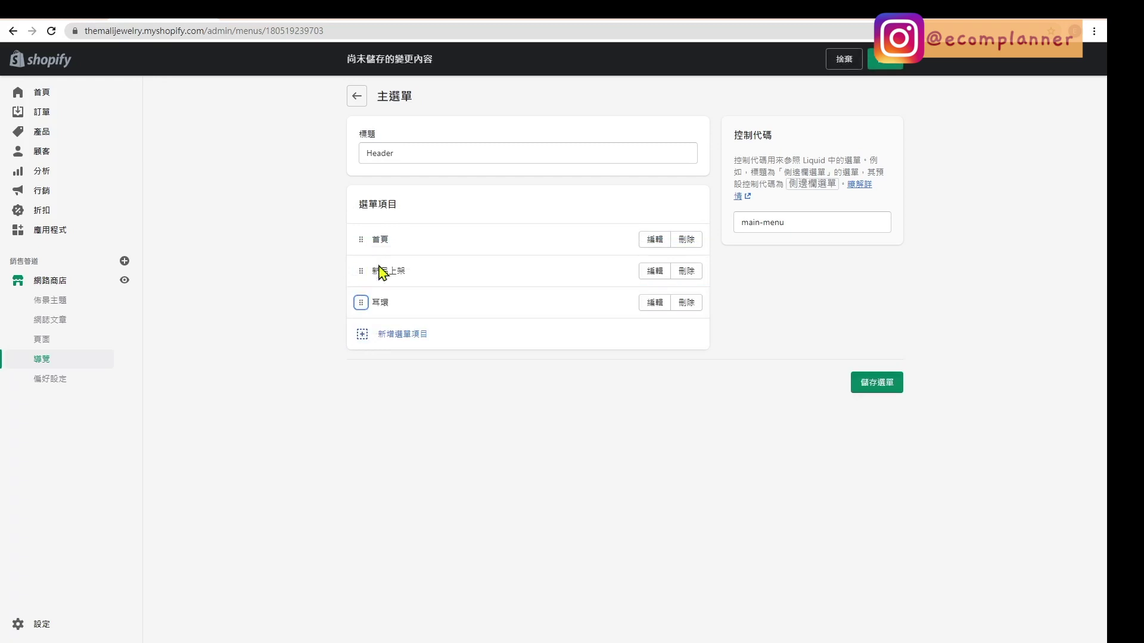
Step: Add a menu item linking to 所有商品系列 in the Header menu
left_click(365, 334)
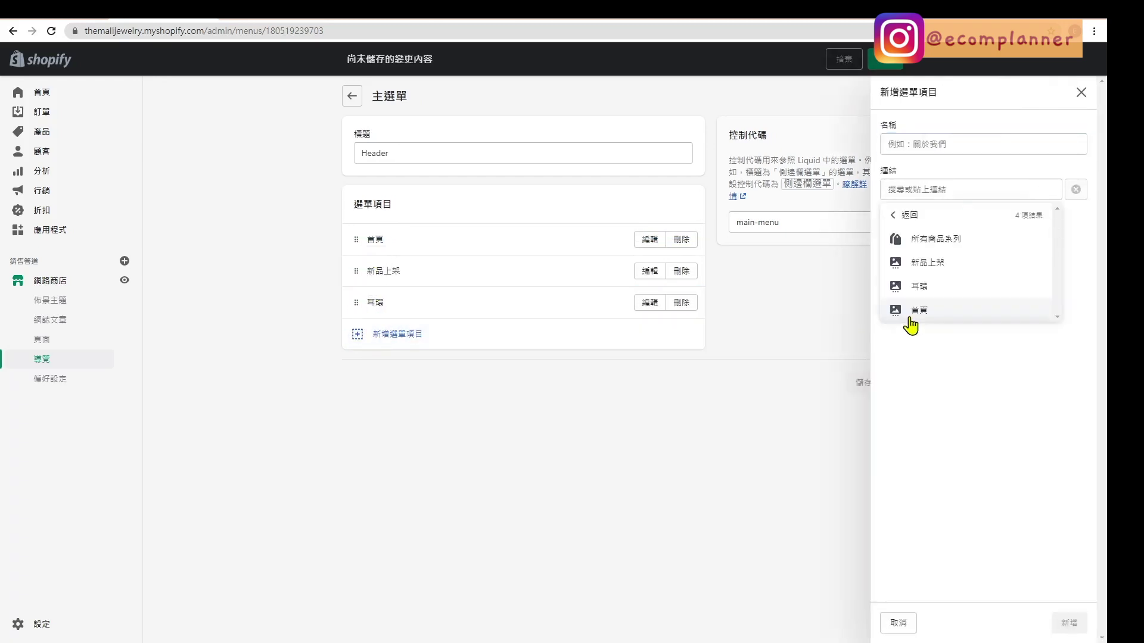
left_click(996, 241)
left_click(1075, 622)
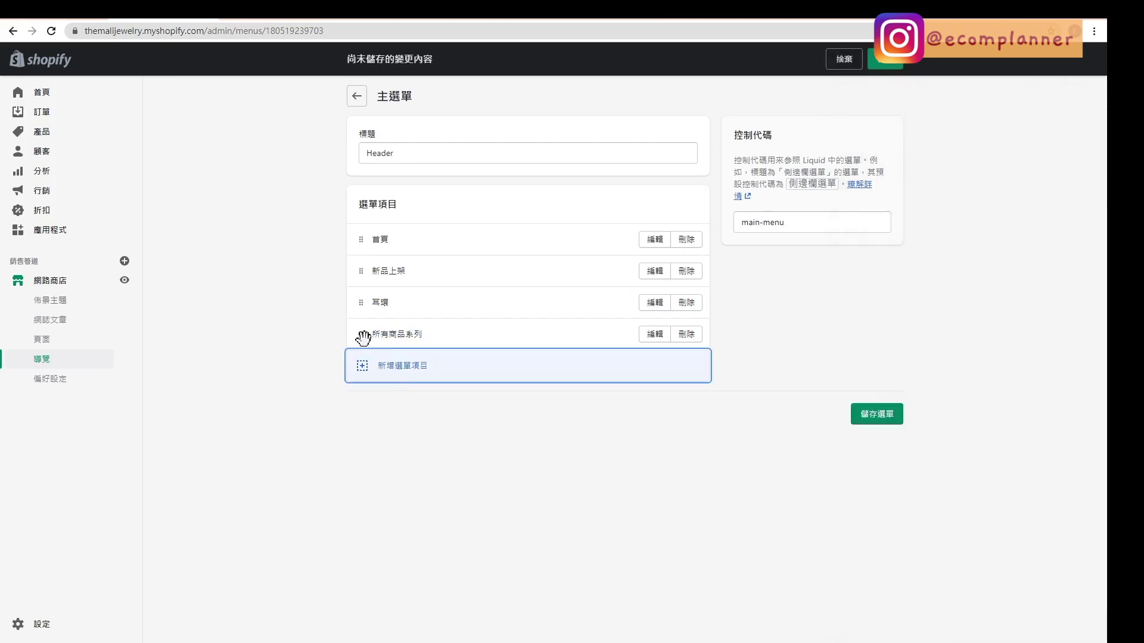
Step: Move 所有商品系列 above 耳環, nest 耳環 under it as a submenu item and save the menu
left_click_drag(362, 335, 361, 302)
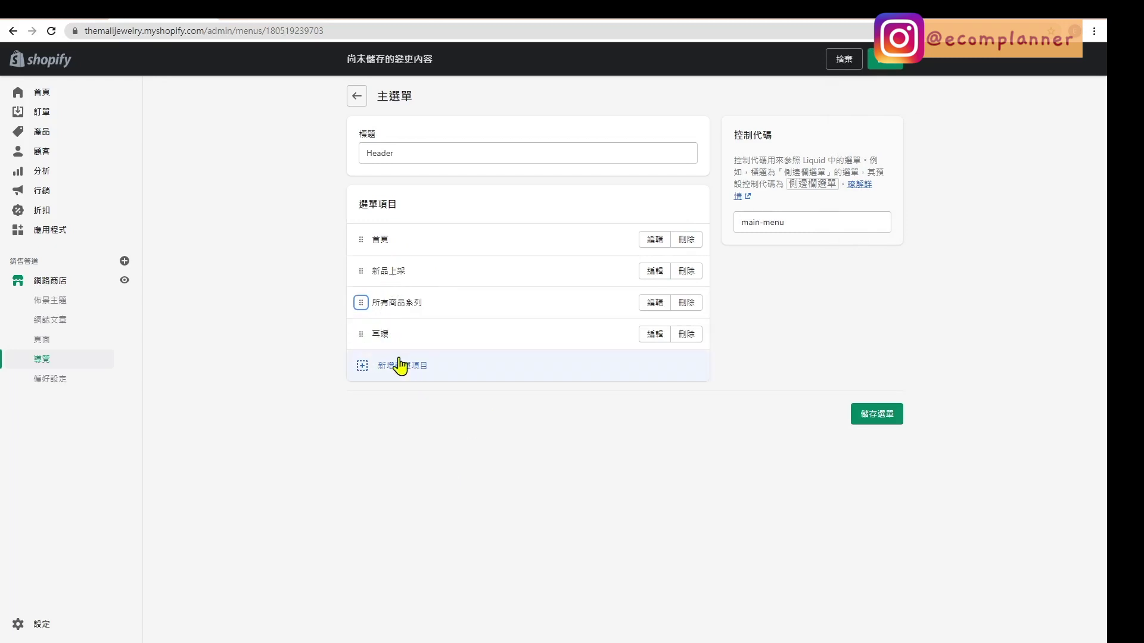
left_click_drag(364, 332, 385, 335)
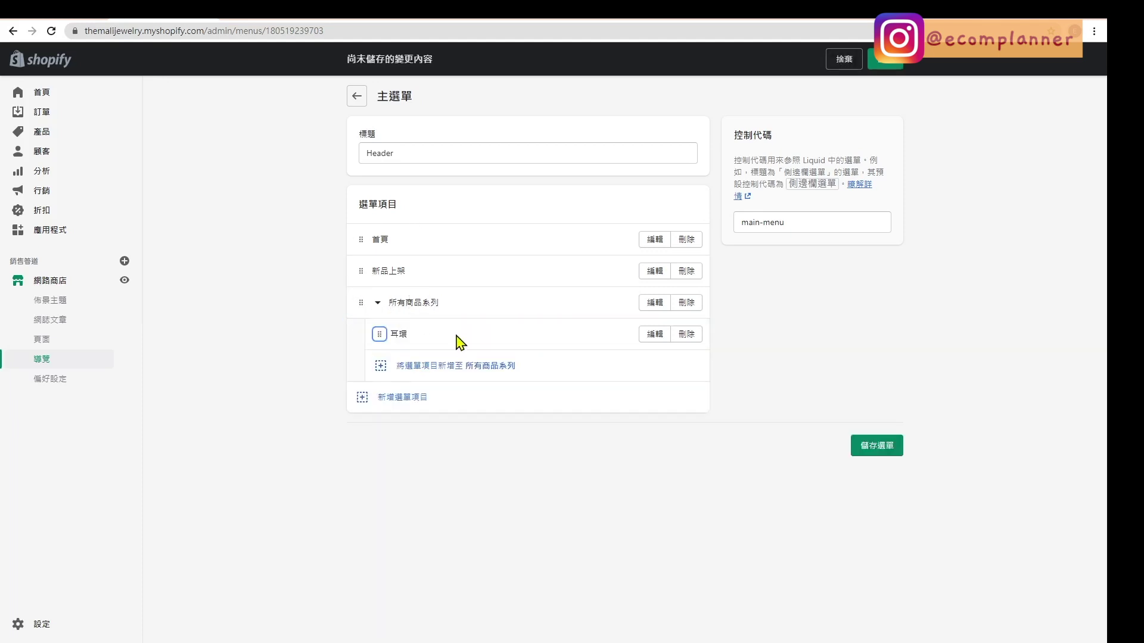
left_click(880, 451)
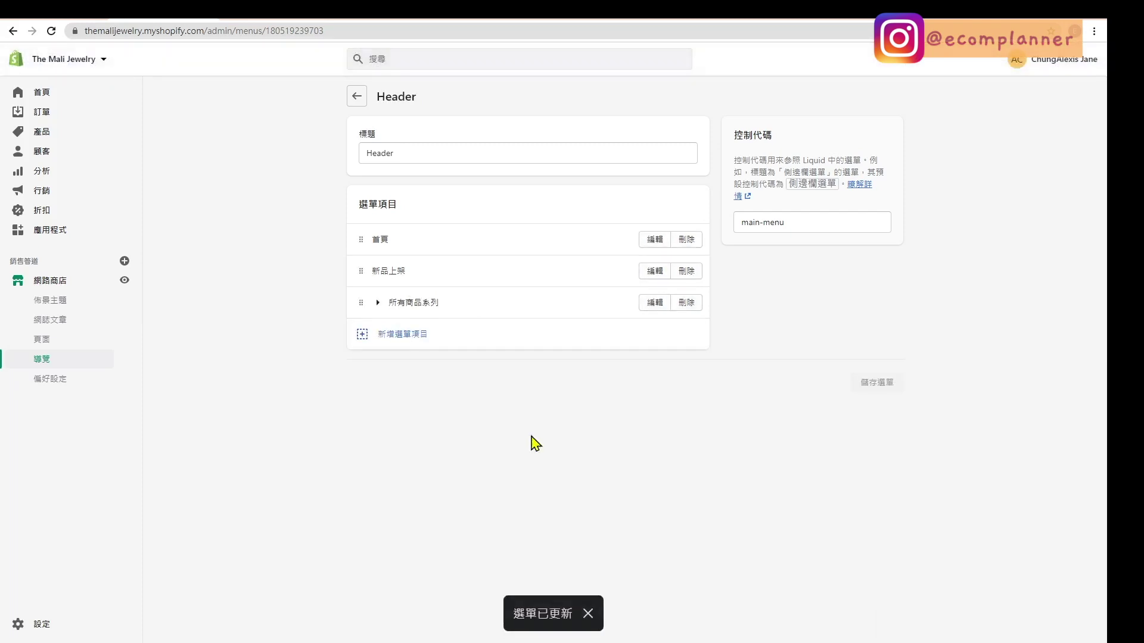
Step: Reopen Debut for customization and check the header's 所有商品系列 dropdown and the footer's 快速連結
left_click(77, 300)
left_click(868, 145)
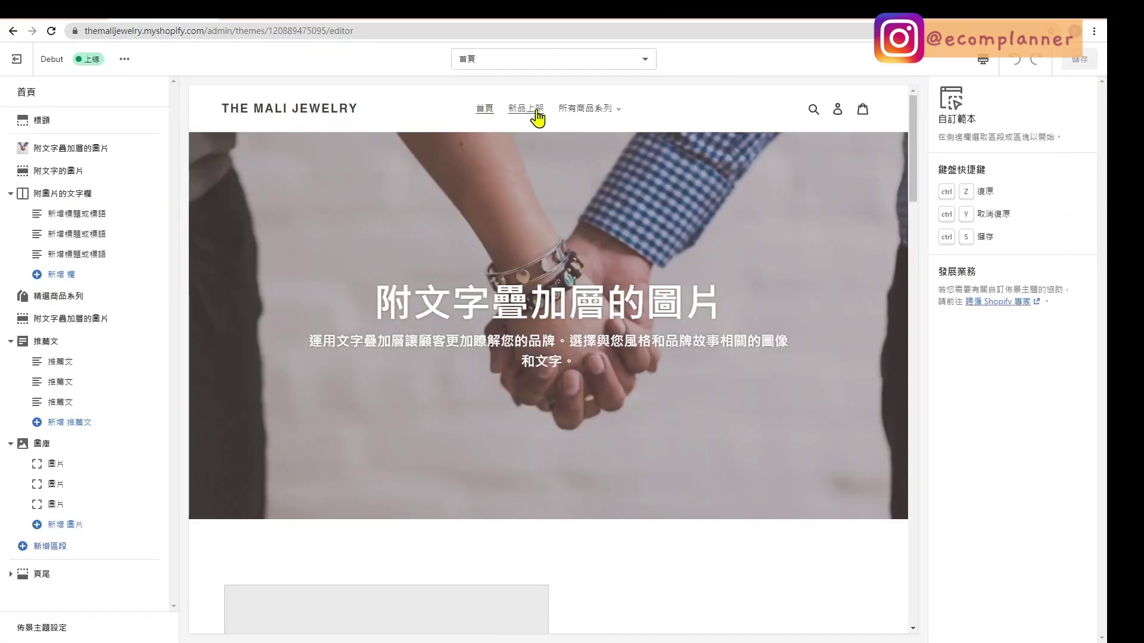
left_click(600, 114)
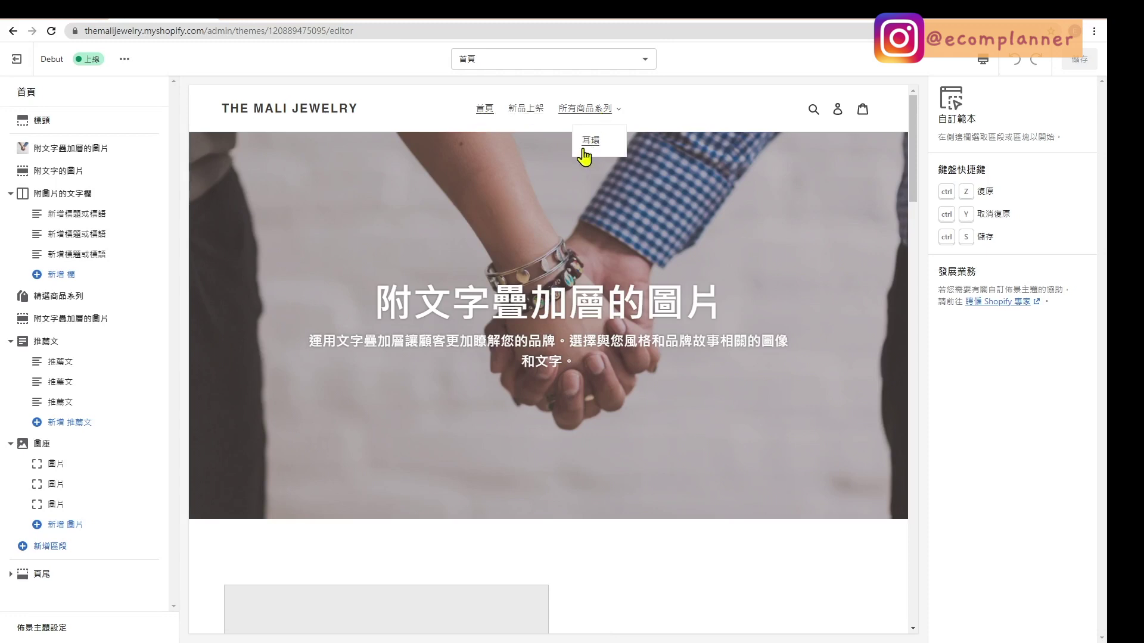
scroll(511, 422, "down", 20)
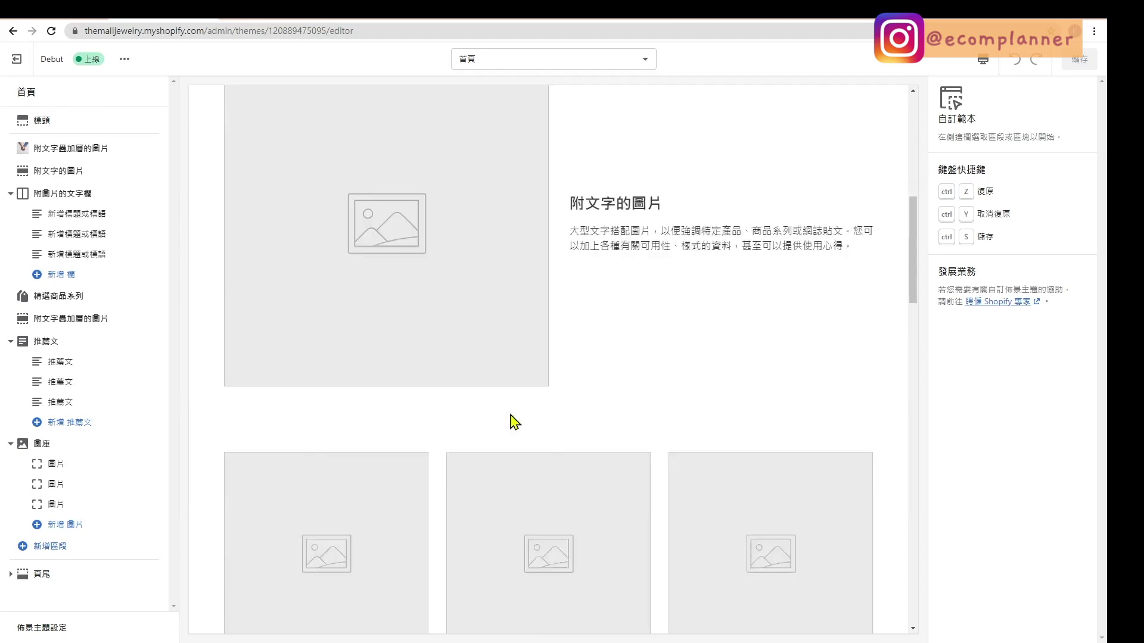
scroll(511, 421, "down", 10)
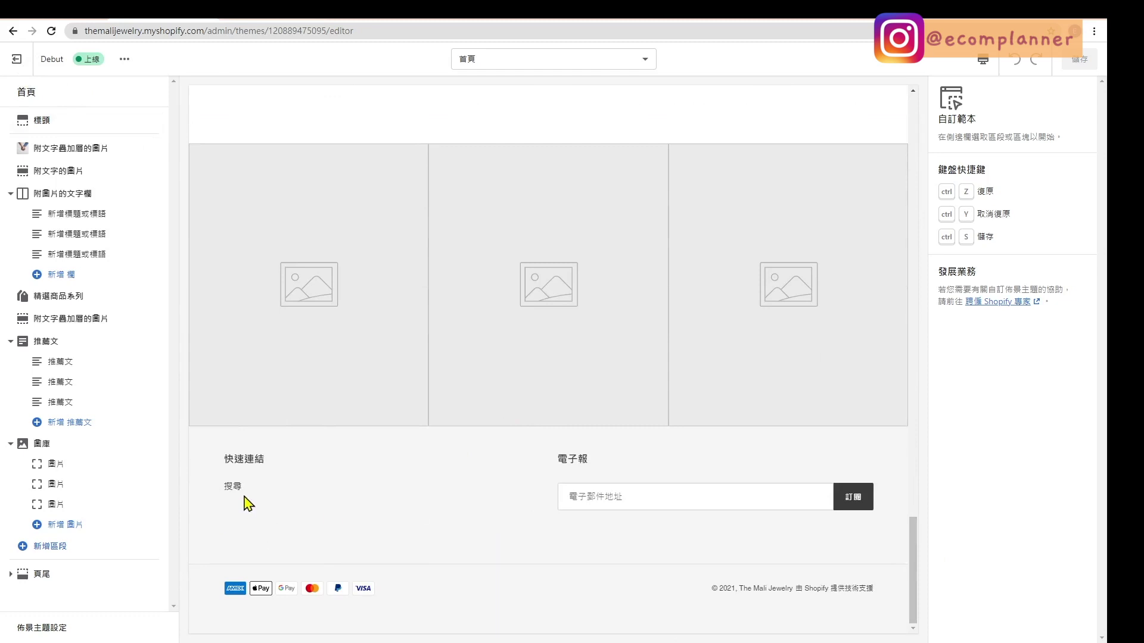
Step: Leave the theme editor, open the 頁尾選單 menu in the store's navigation and add an item linking to the 聯絡我們 page
left_click(31, 62)
left_click(43, 361)
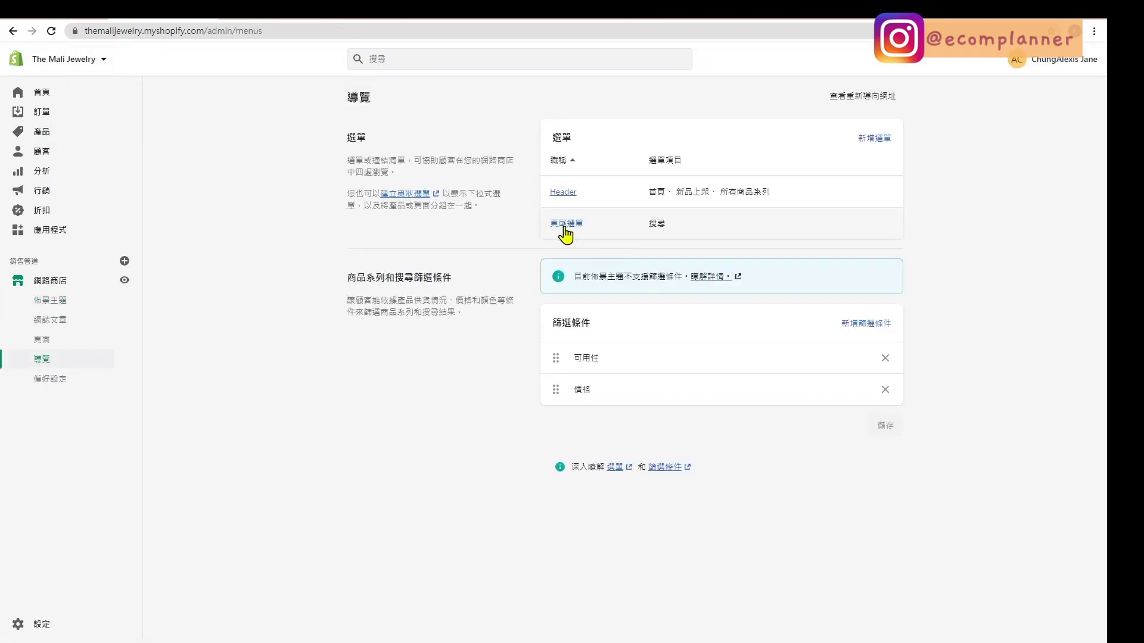
left_click(564, 225)
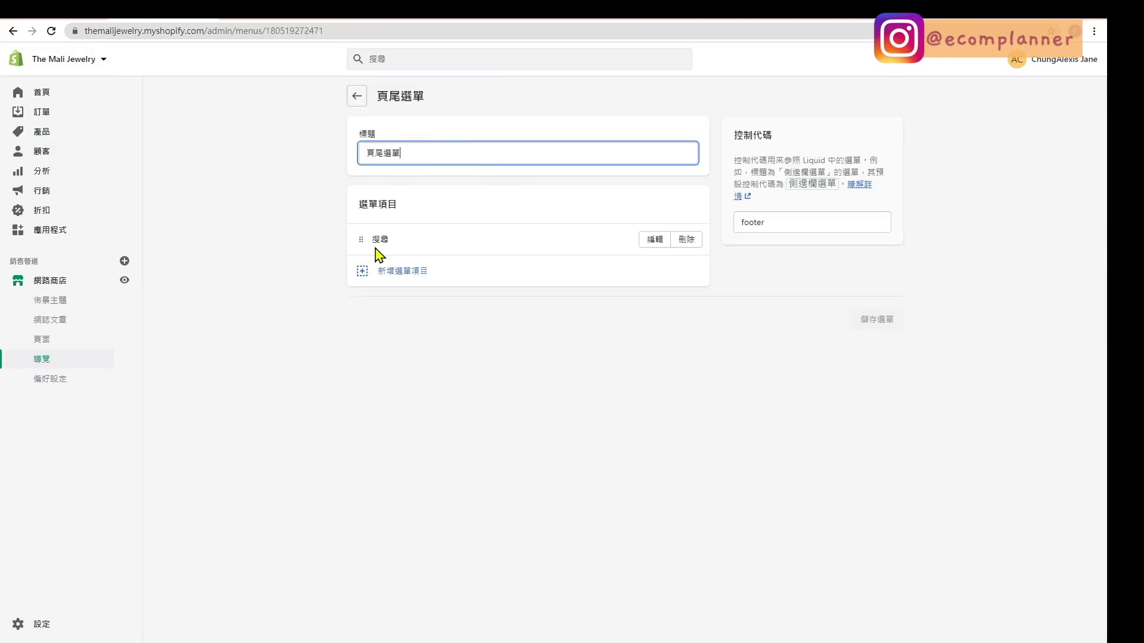
left_click(366, 273)
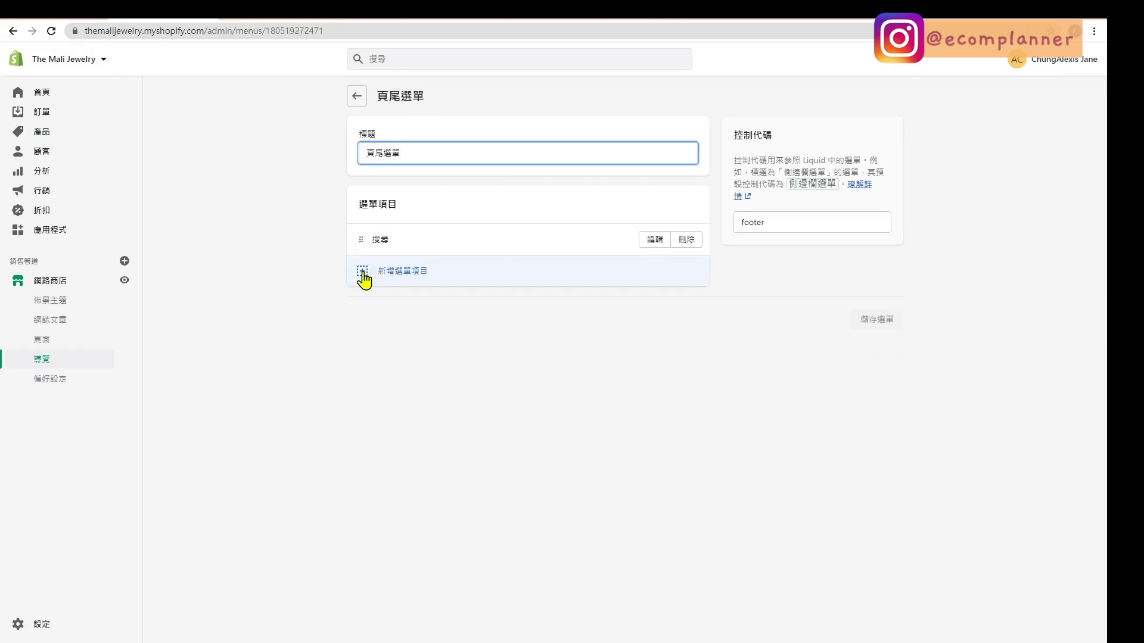
left_click(965, 195)
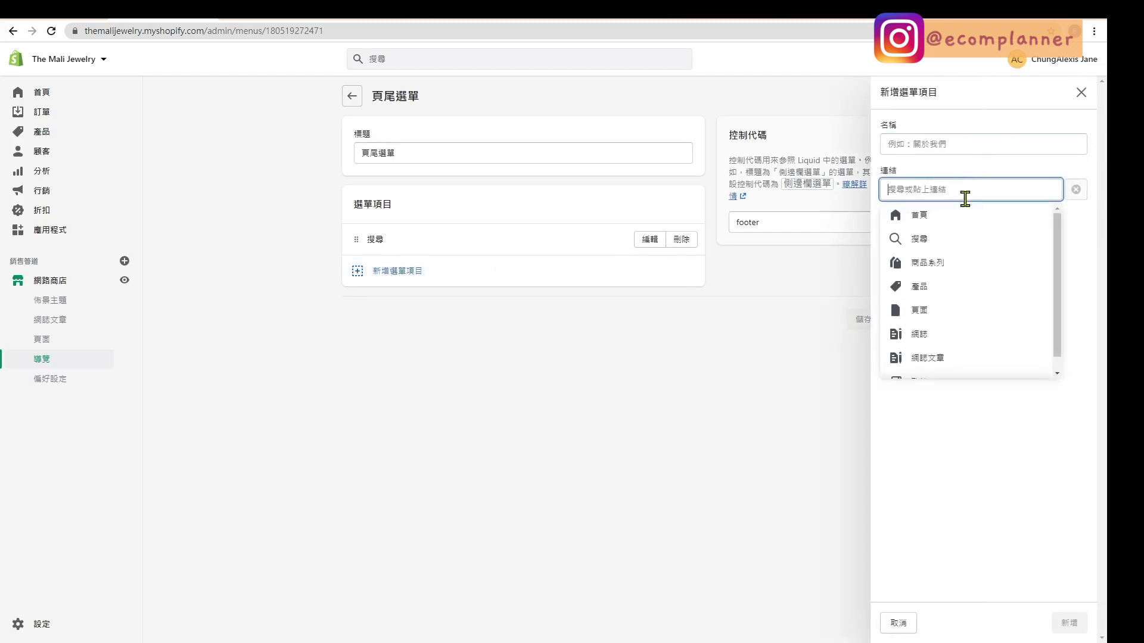
left_click(955, 312)
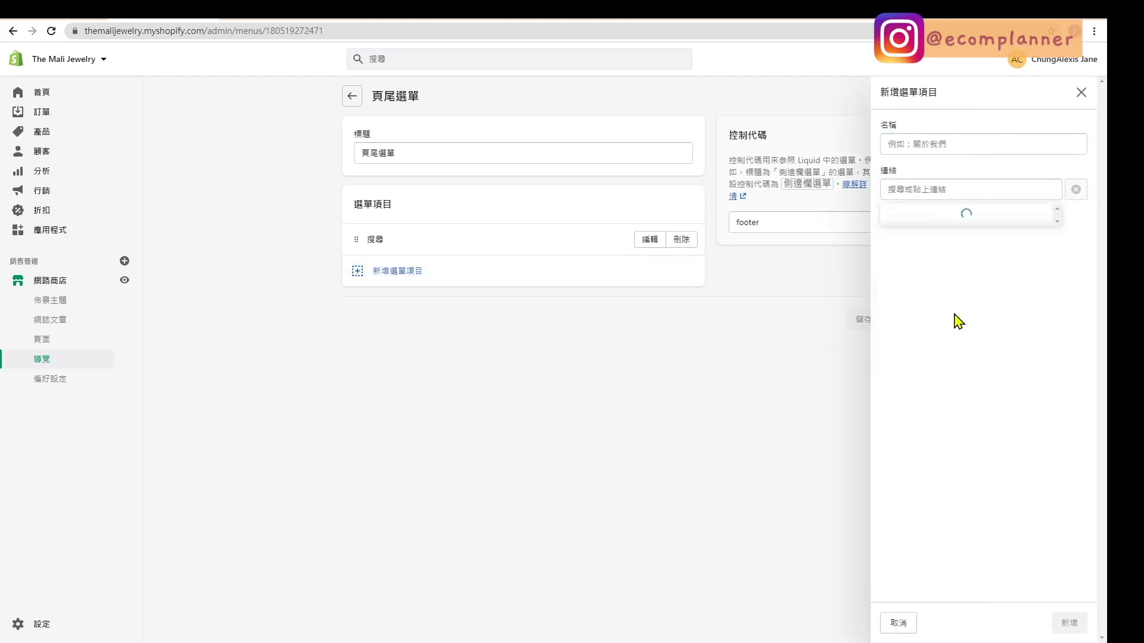
left_click(966, 288)
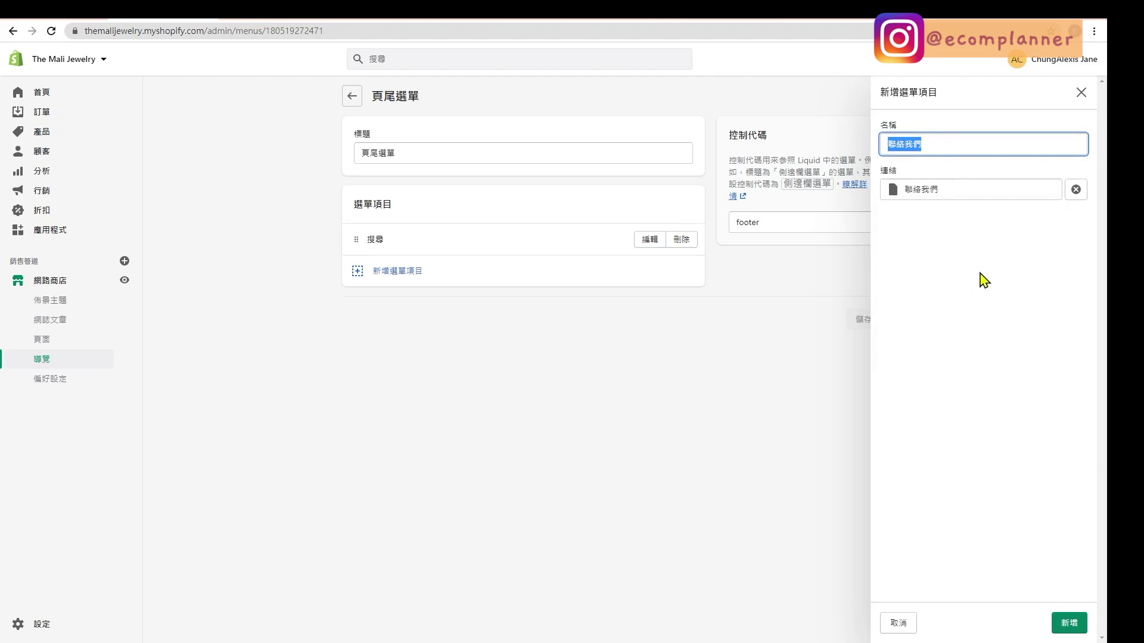
key("Return")
Step: Add a footer menu item linking to the 關於我們 page
left_click(397, 302)
left_click(944, 314)
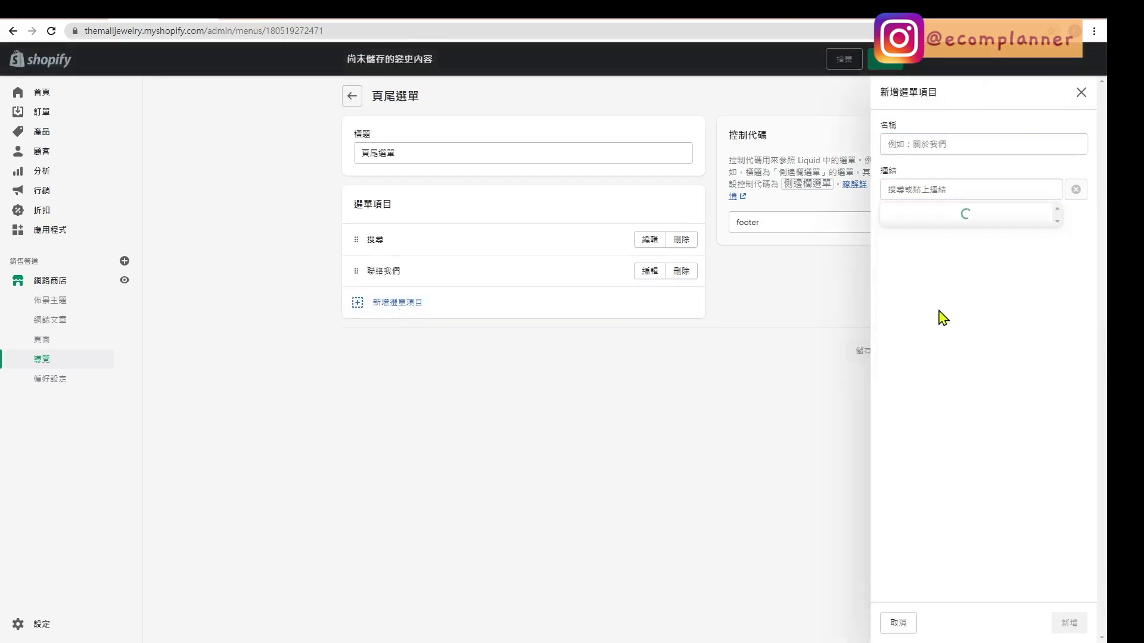
left_click(906, 357)
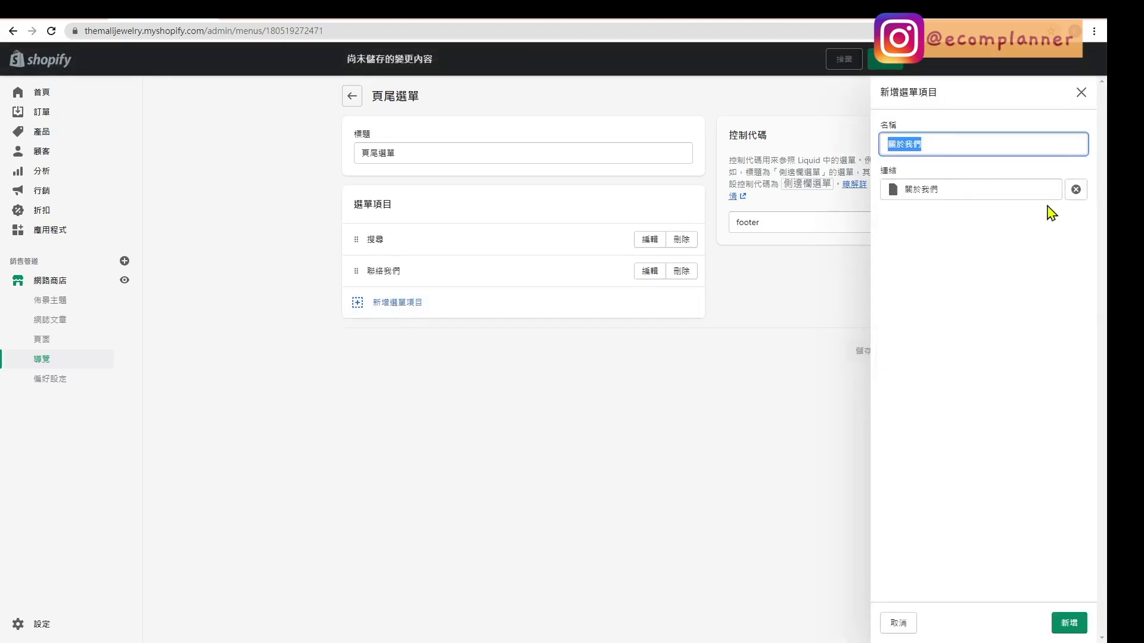
key("Return")
Step: Add a footer menu item linking to the Privacy Policy
left_click(398, 333)
left_click(965, 190)
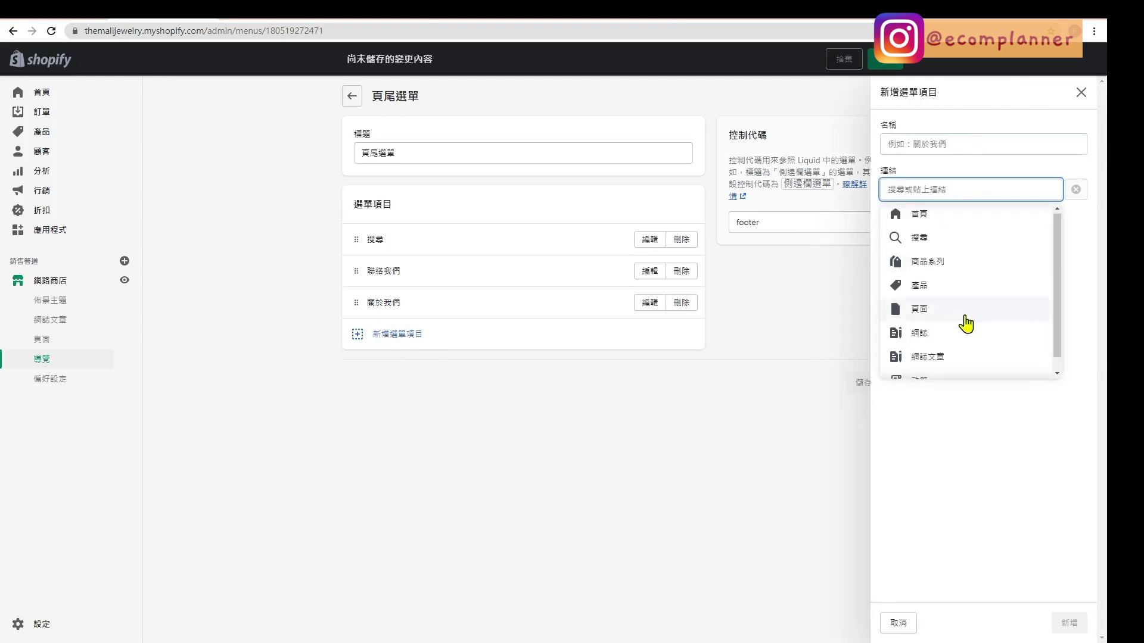
scroll(963, 334, "down", 2)
left_click(939, 371)
left_click(965, 240)
key("Return")
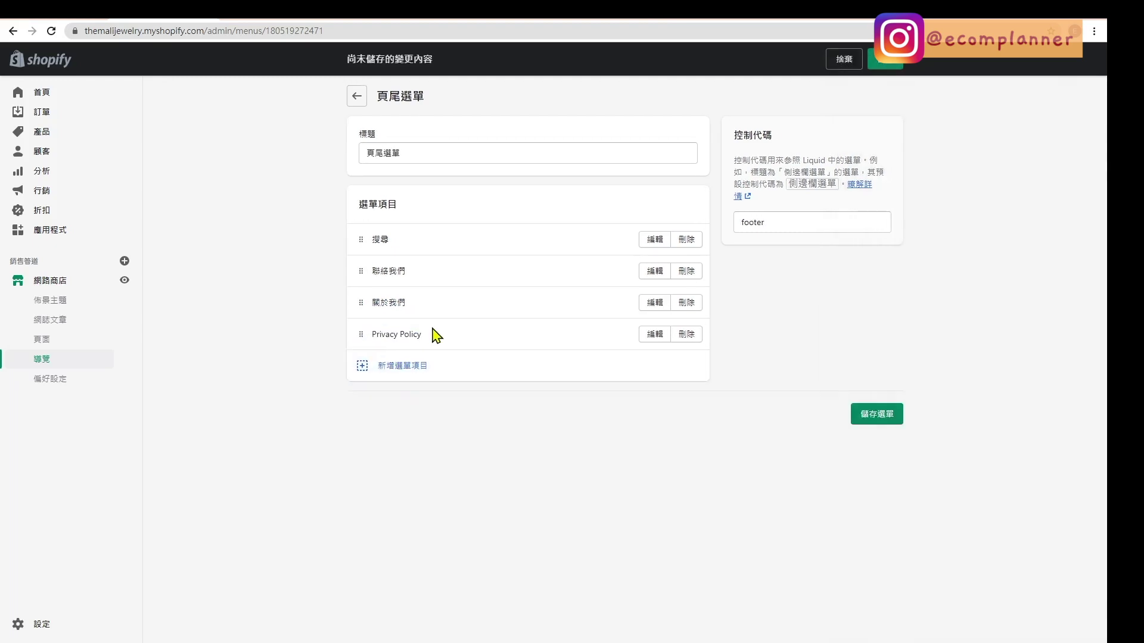
Step: Rename the Privacy Policy menu item as 私隱政策 and apply the change
left_click(655, 335)
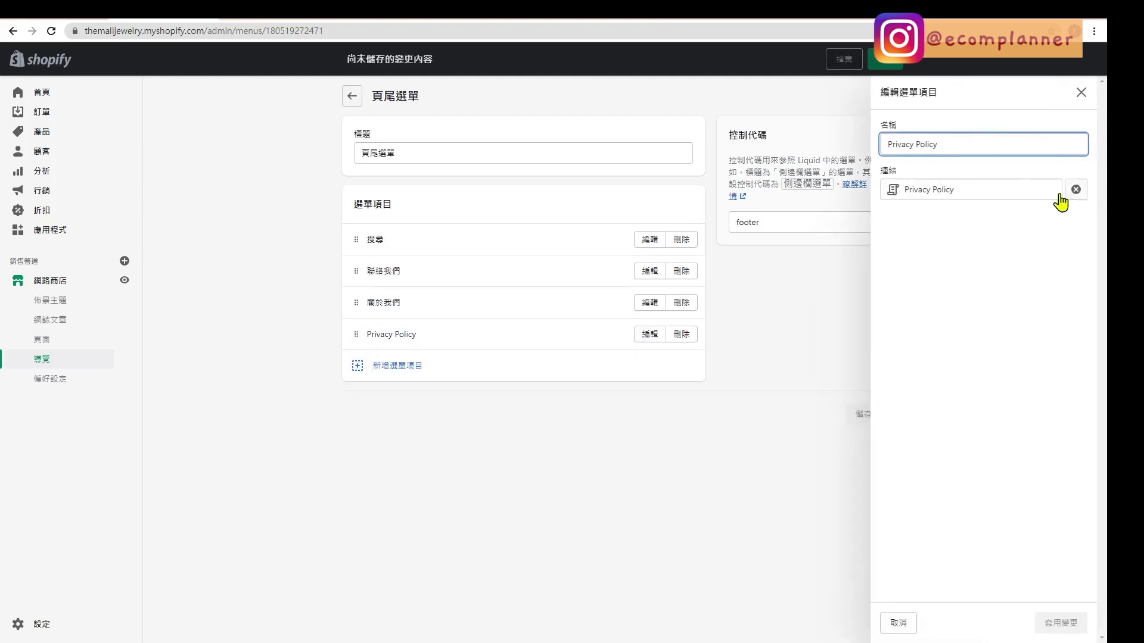
left_click_drag(998, 143, 765, 153)
type("hd")
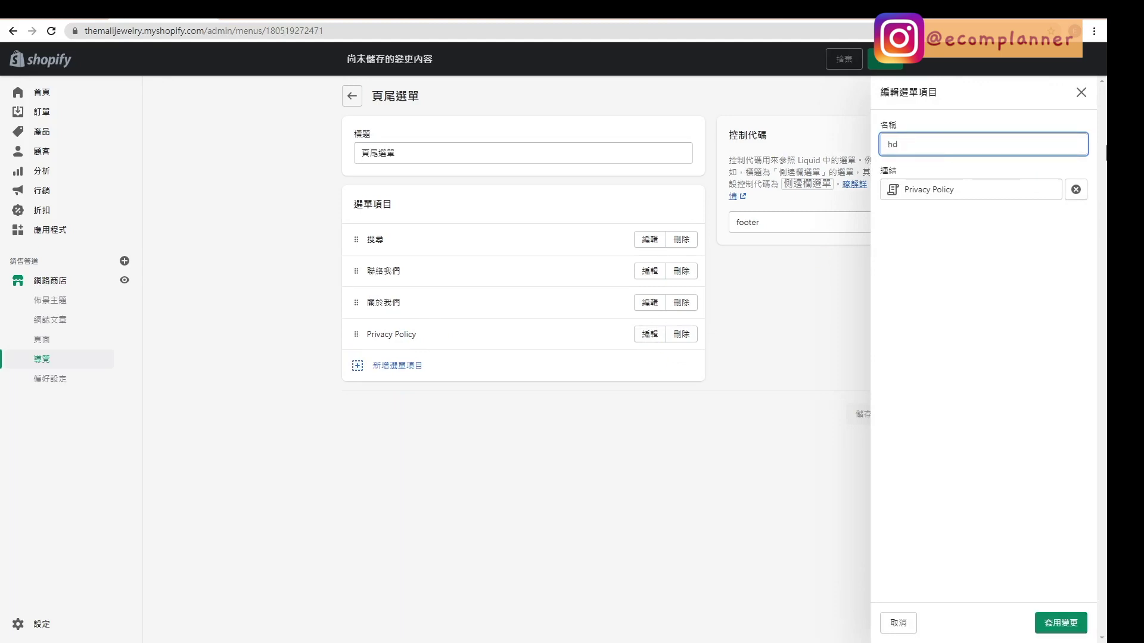
left_click(1061, 623)
Step: Add footer menu items for the remaining store policies, named 退換政策, 運送政策 and 服務條款
left_click(412, 367)
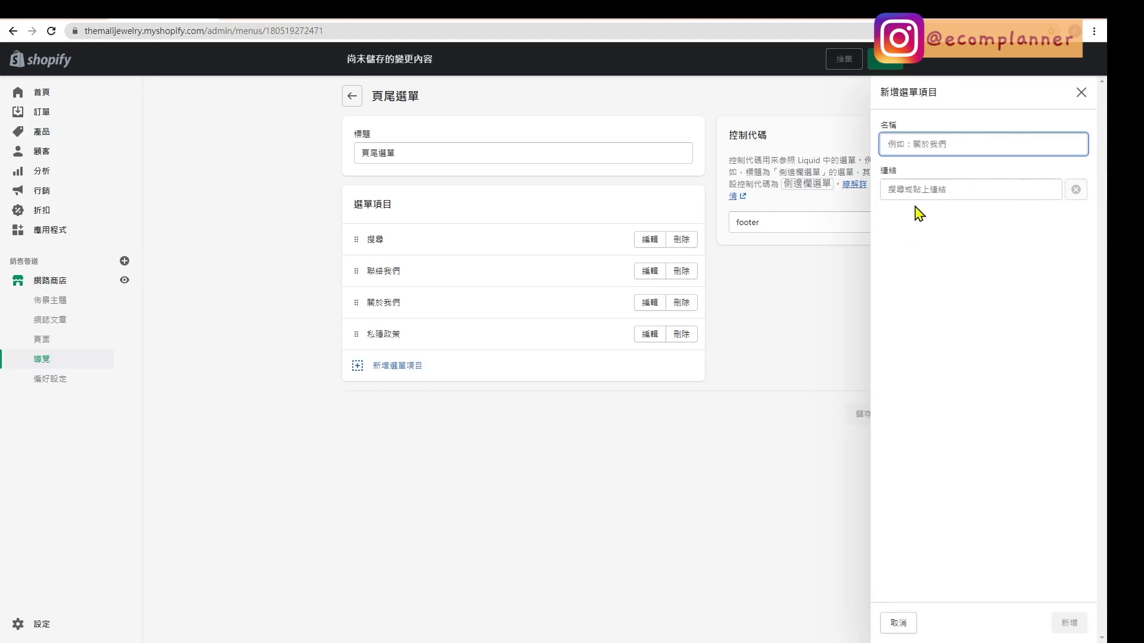
left_click(915, 190)
scroll(1013, 354, "down", 2)
left_click(989, 360)
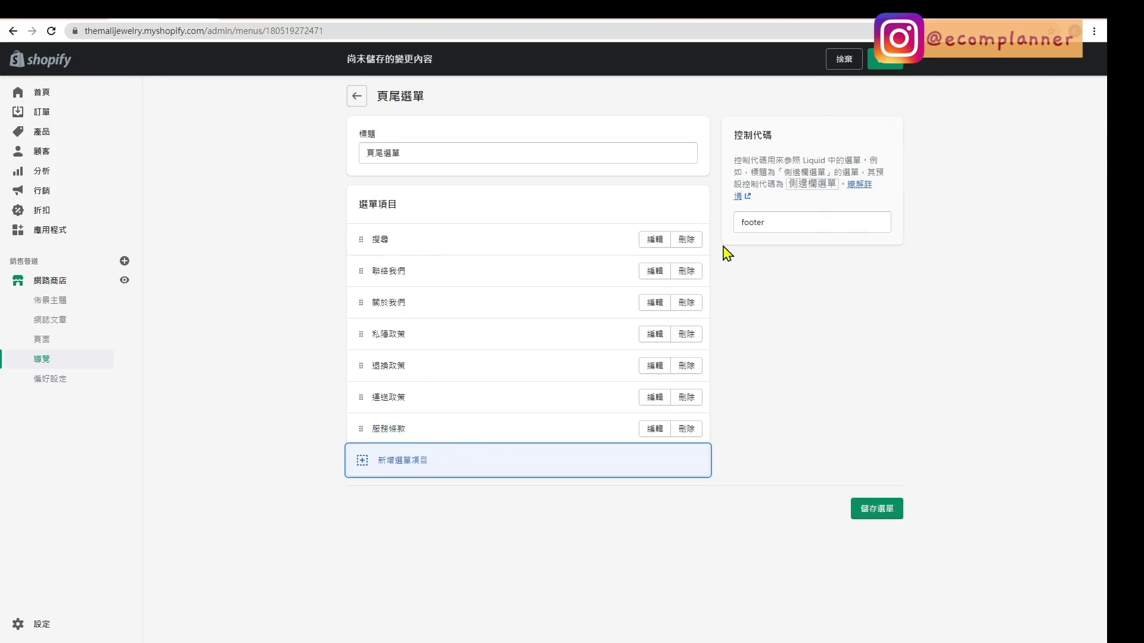
Step: Delete the 搜尋 item from the footer menu and save the menu
left_click(688, 240)
left_click(715, 384)
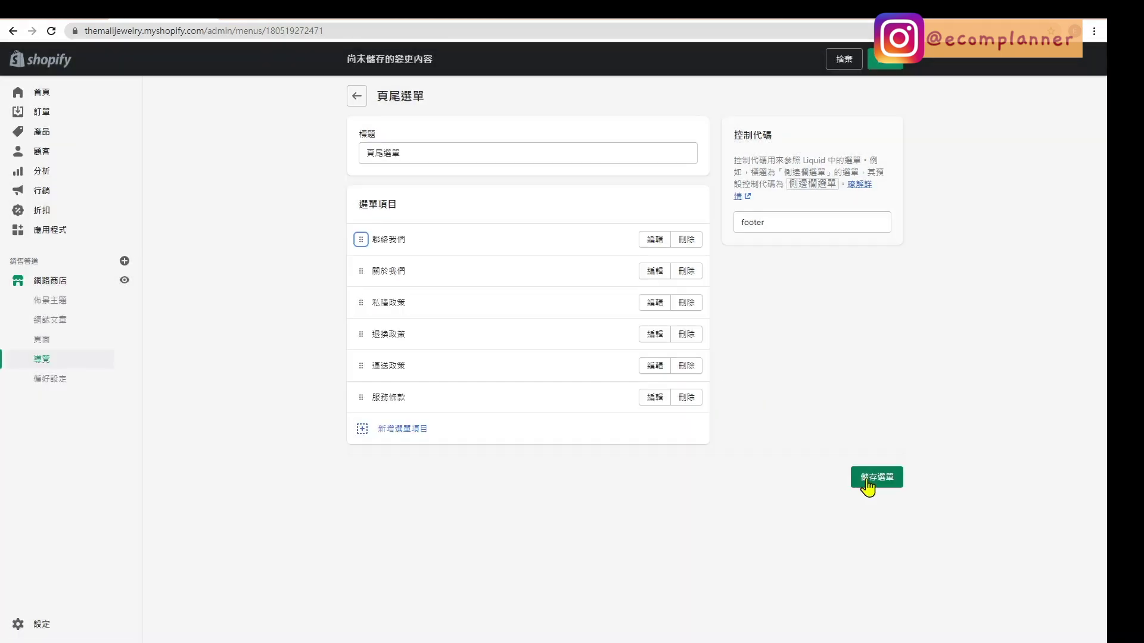
left_click(867, 480)
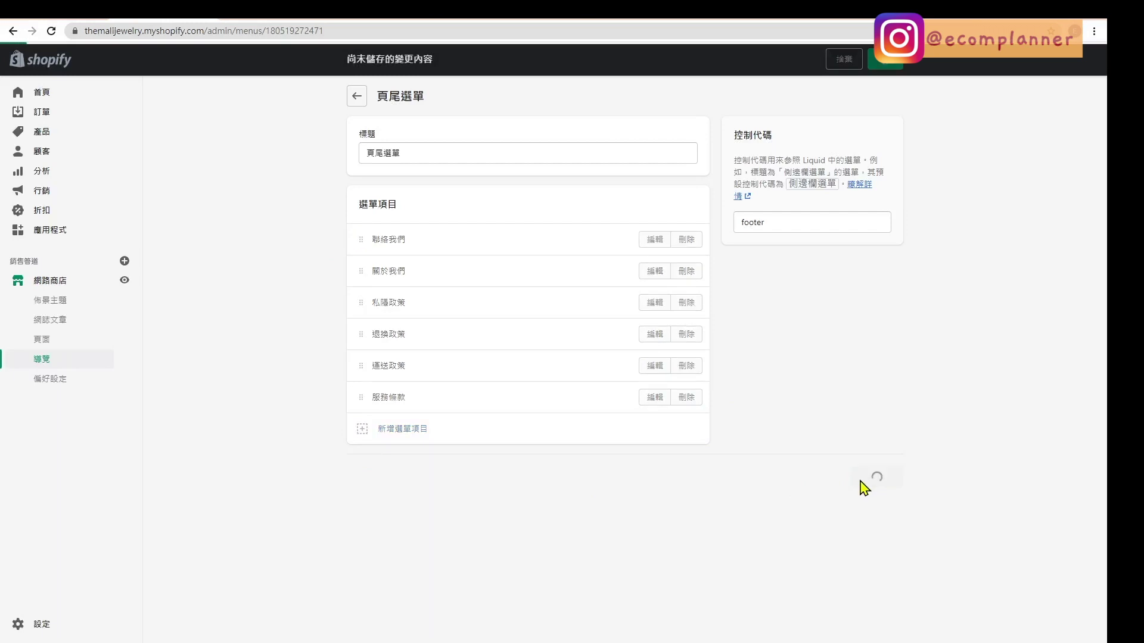
Step: Preview the live storefront and look over the homepage sections and the header menu
left_click(76, 302)
left_click(868, 142)
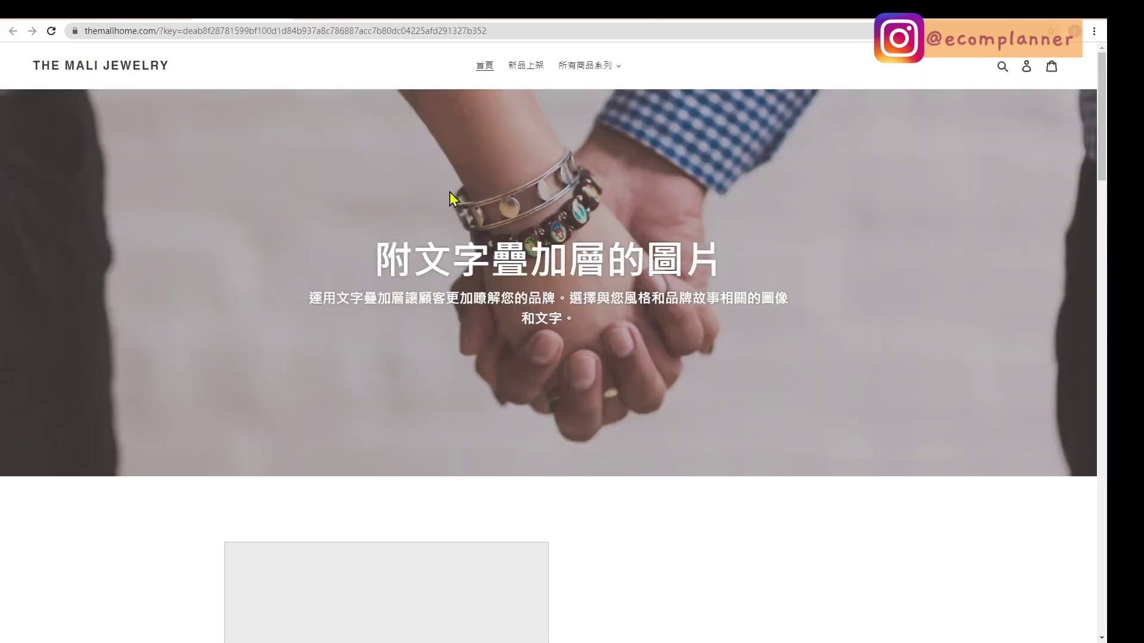
scroll(449, 192, "down", 10)
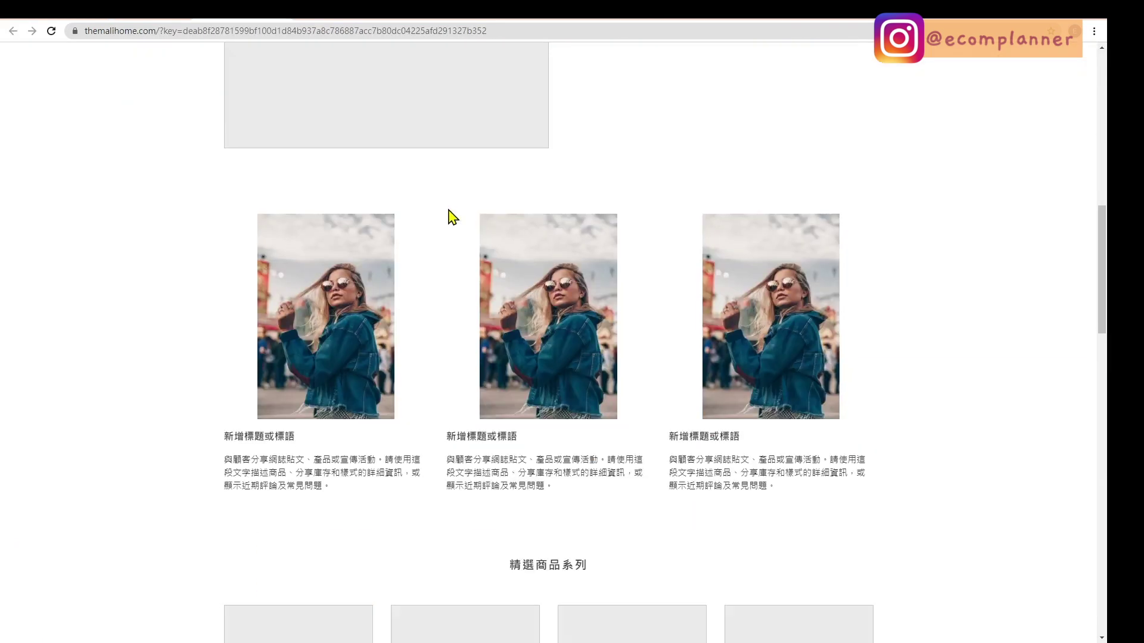
scroll(451, 217, "down", 14)
scroll(448, 230, "up", 10)
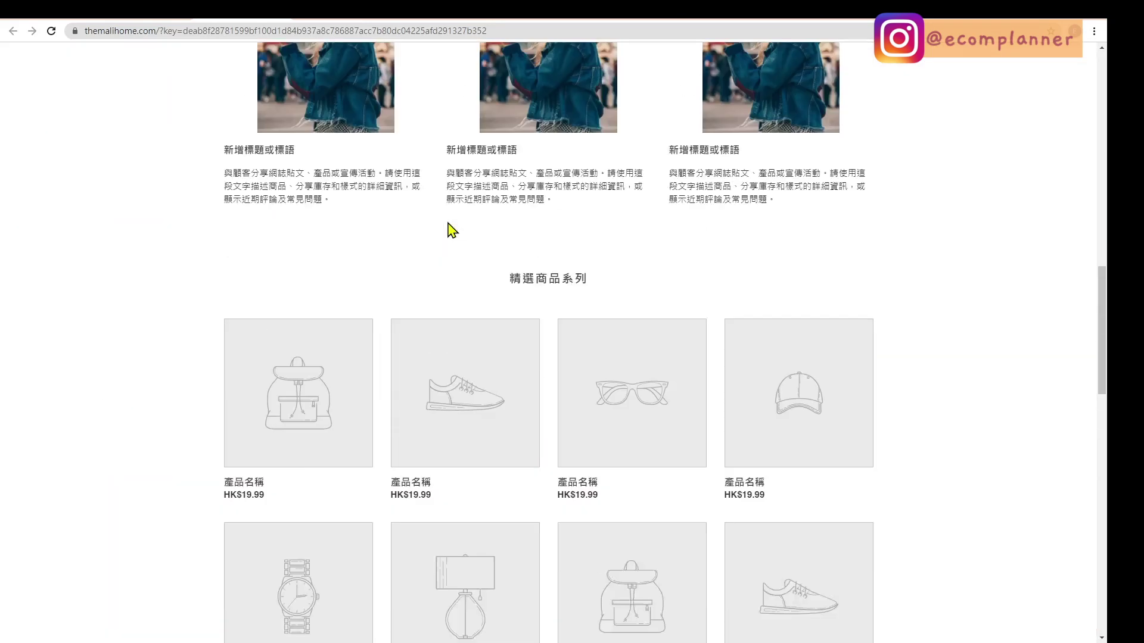
scroll(451, 230, "up", 5)
scroll(448, 223, "up", 5)
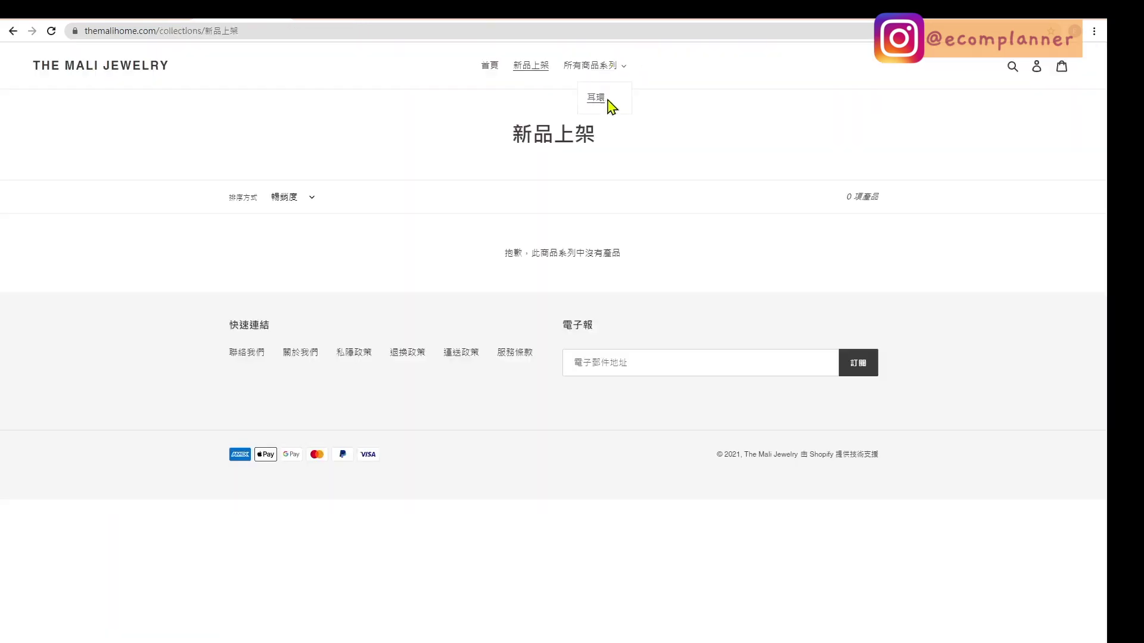
Step: Open the earring product from the 耳環 collection, check its checkout page and return to the product
left_click(607, 100)
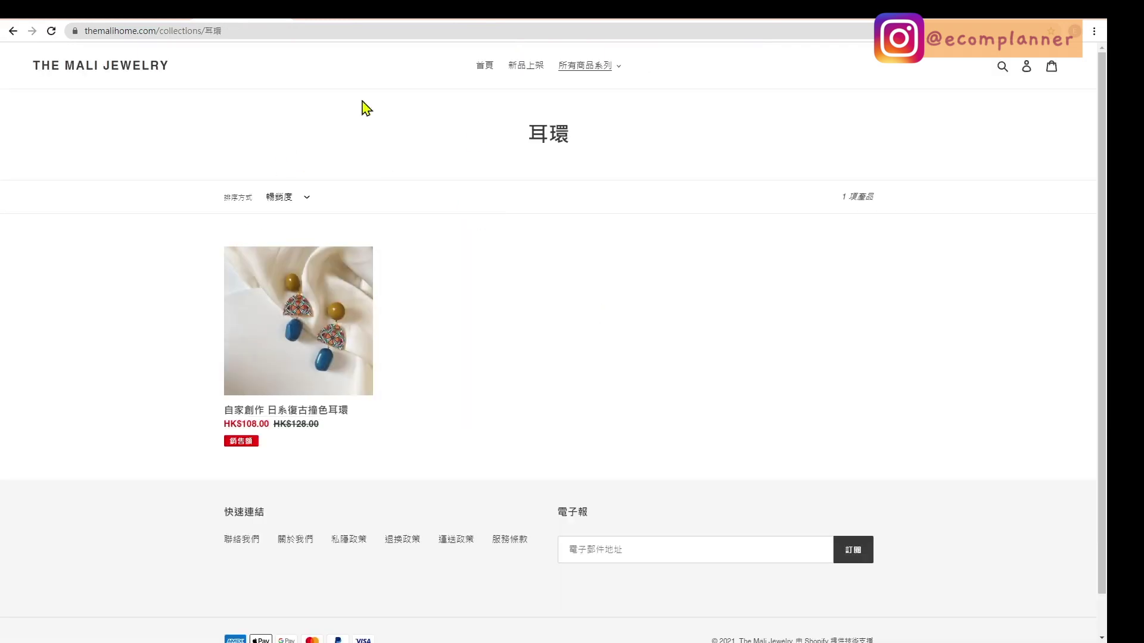
left_click(304, 374)
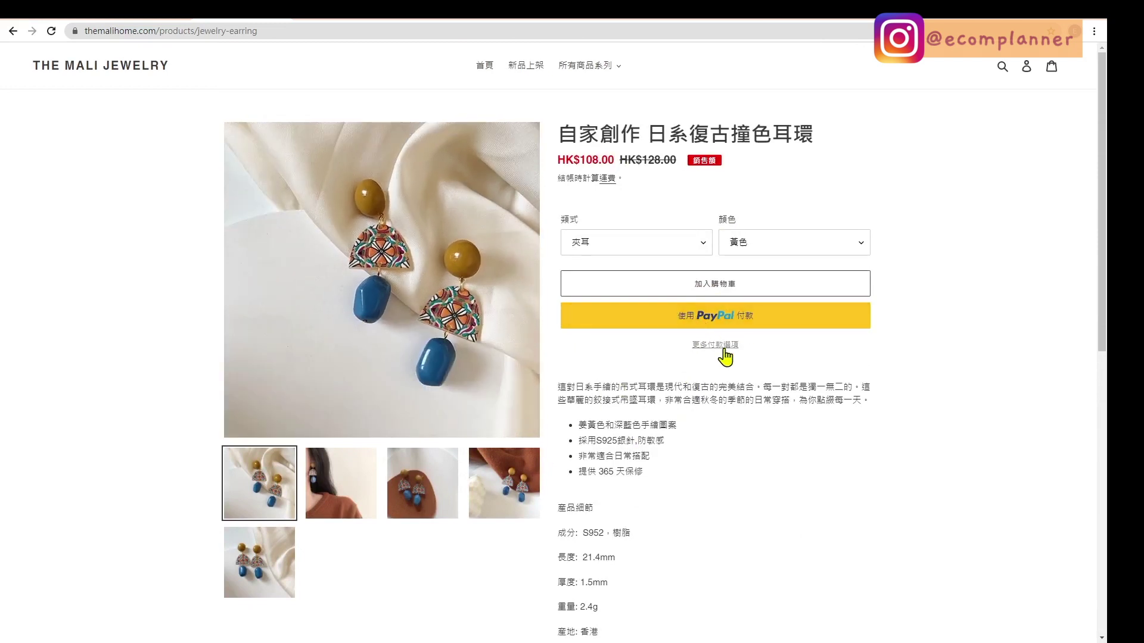
left_click(694, 290)
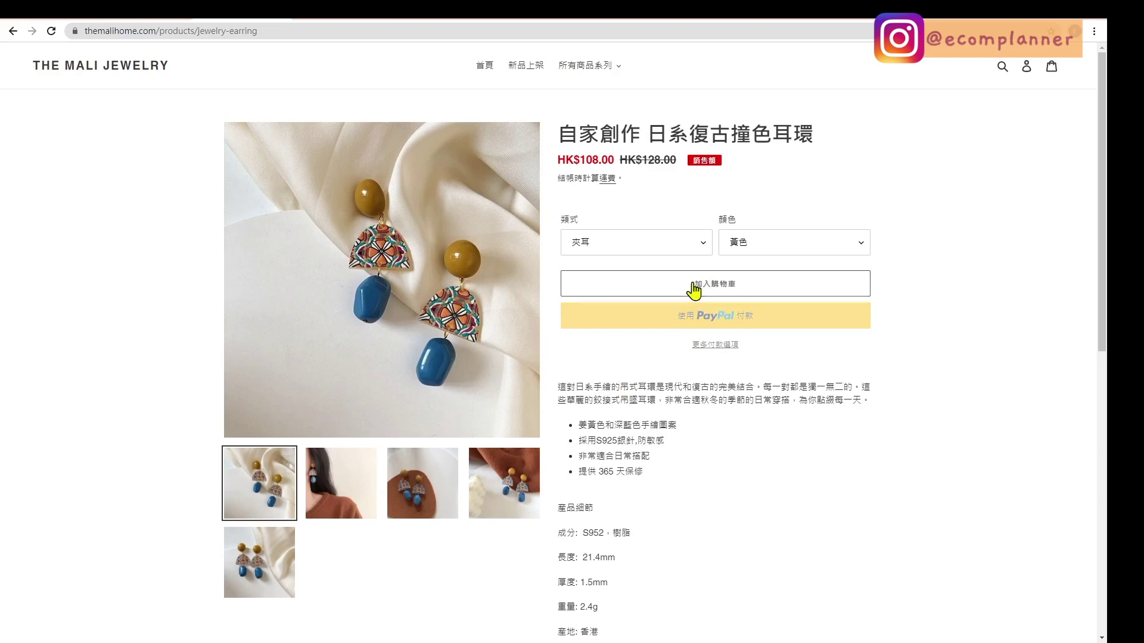
left_click(722, 345)
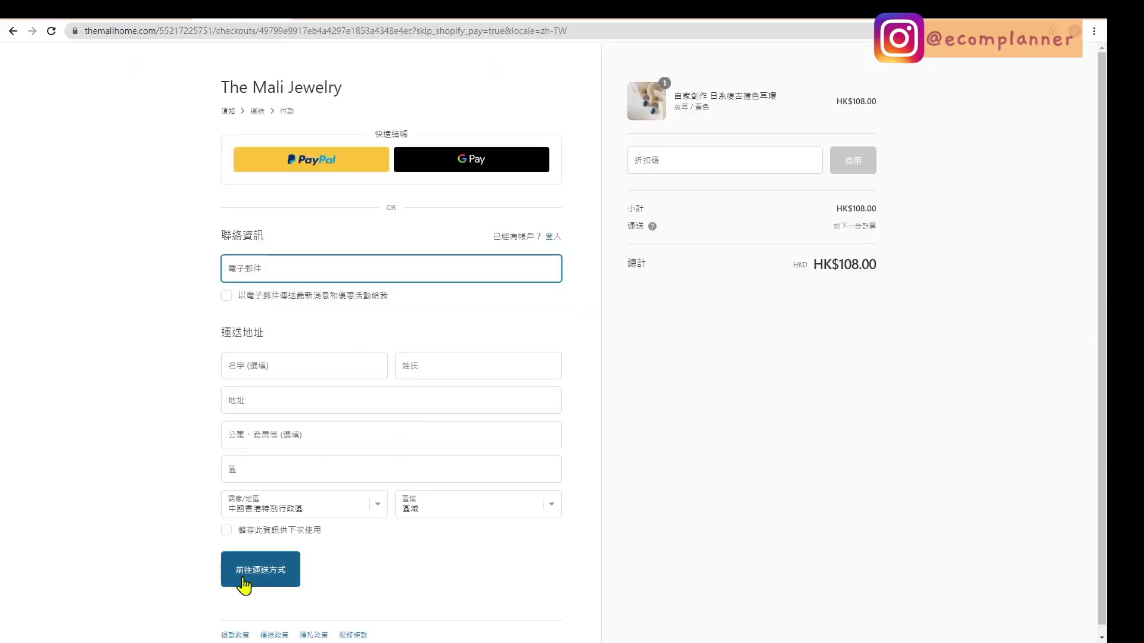
left_click(13, 30)
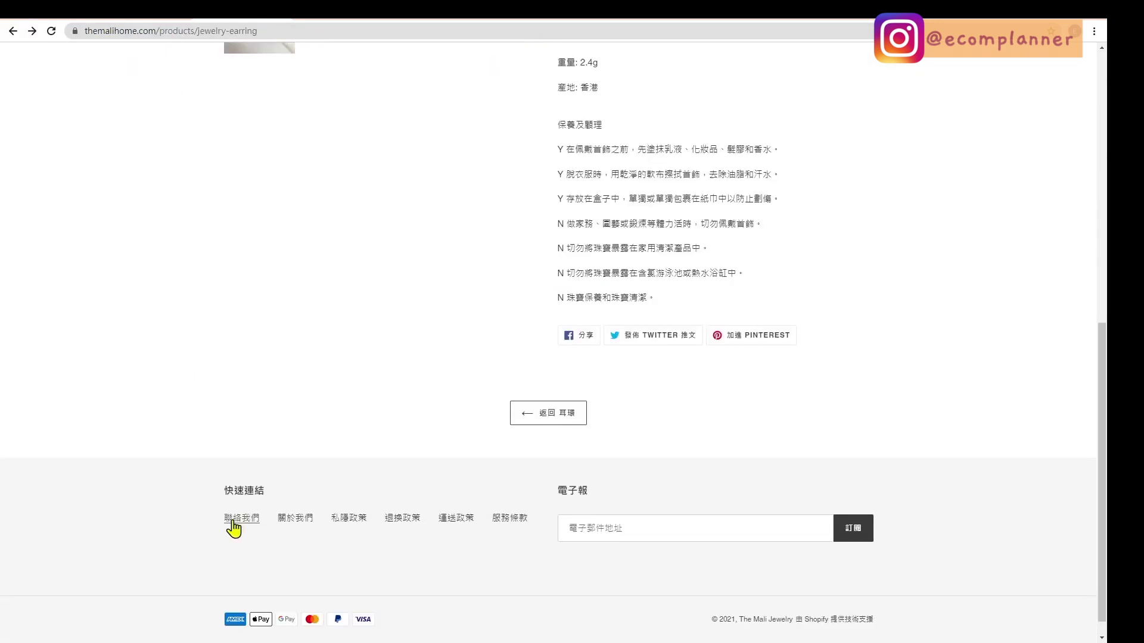
Step: Open 私隱政策 from the storefront's footer links and read through the policy text
left_click(348, 519)
scroll(364, 452, "down", 15)
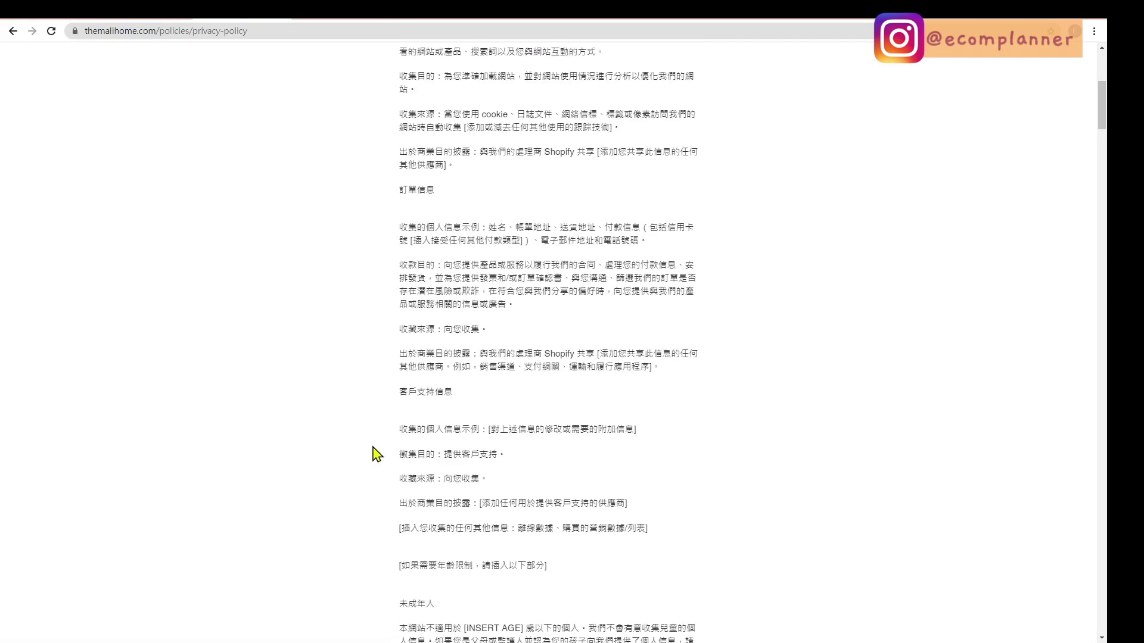
scroll(376, 472, "down", 15)
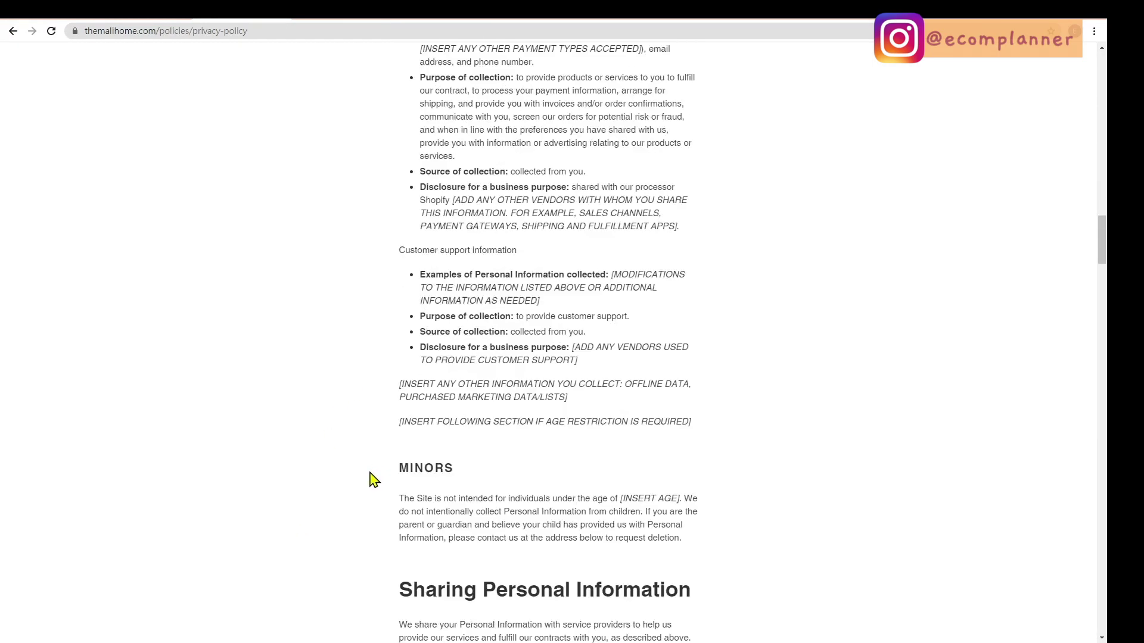